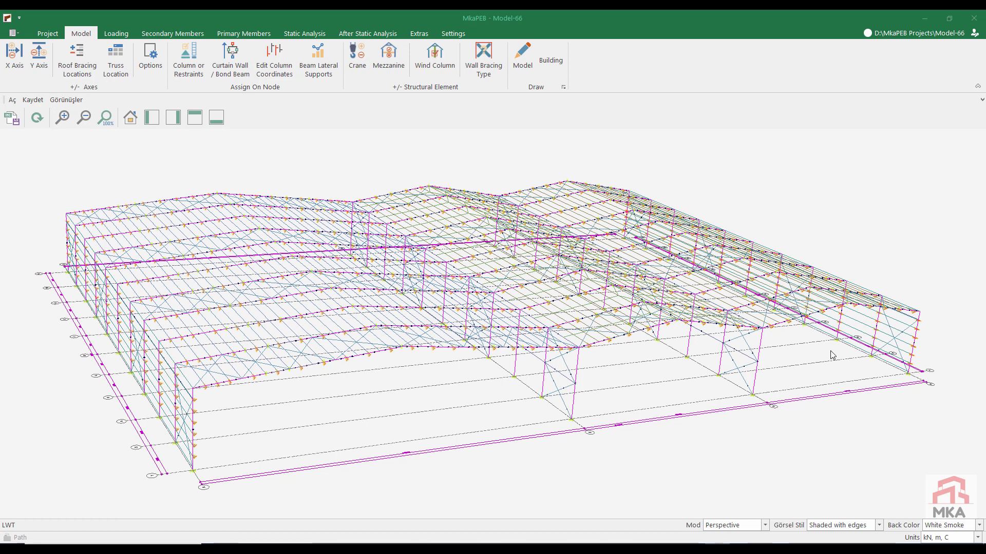
- Create a new project named IRAQ in the project browser and open it
scroll(821, 358, down, 1)
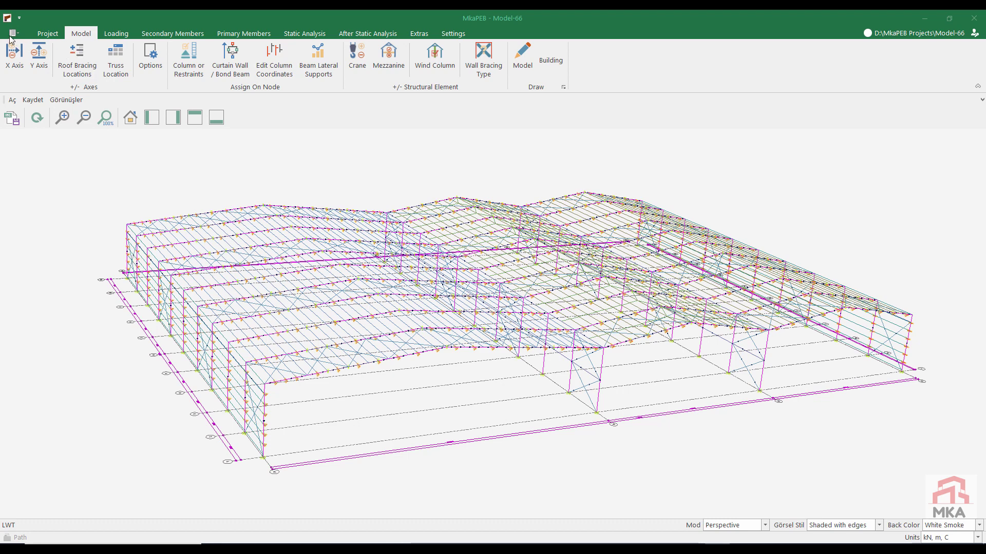
click(34, 35)
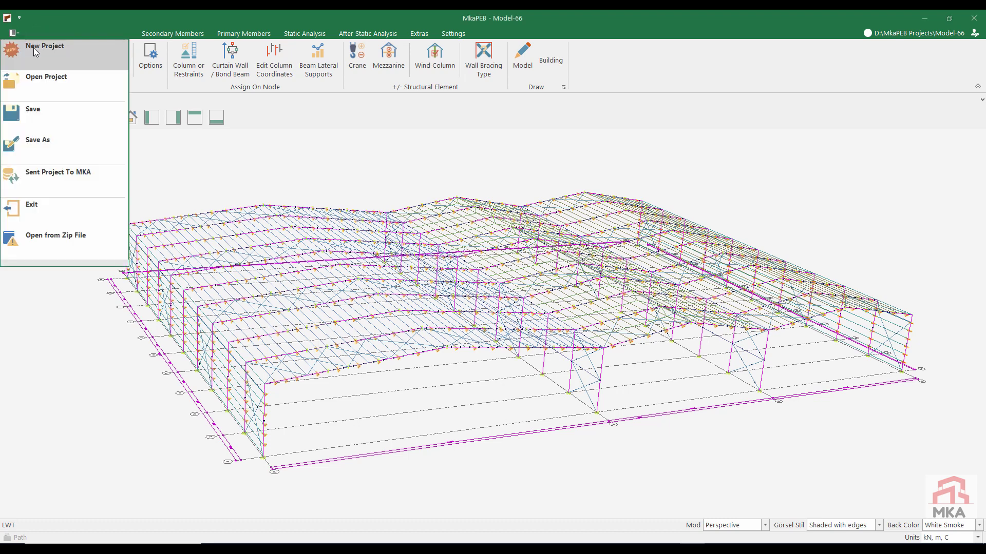
click(34, 49)
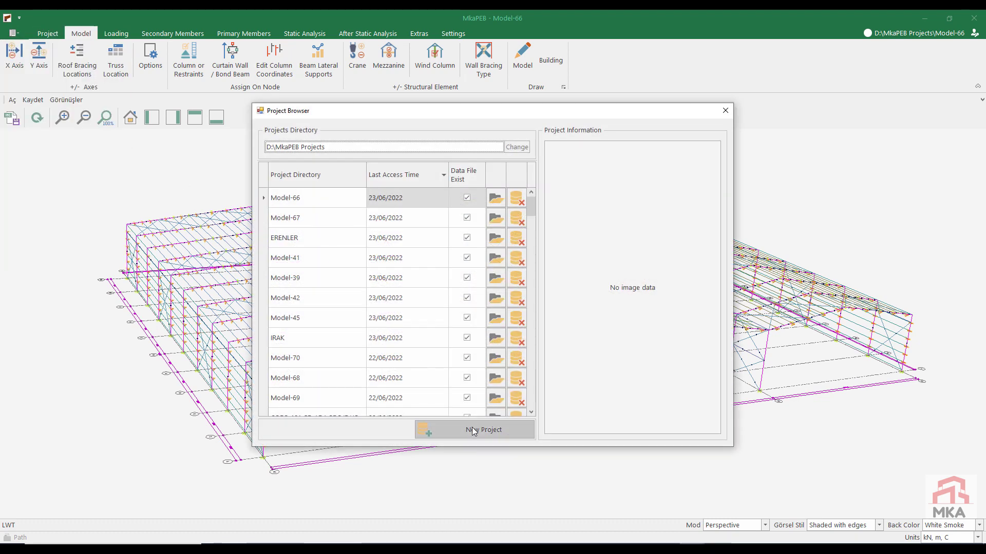
click(482, 432)
click(313, 204)
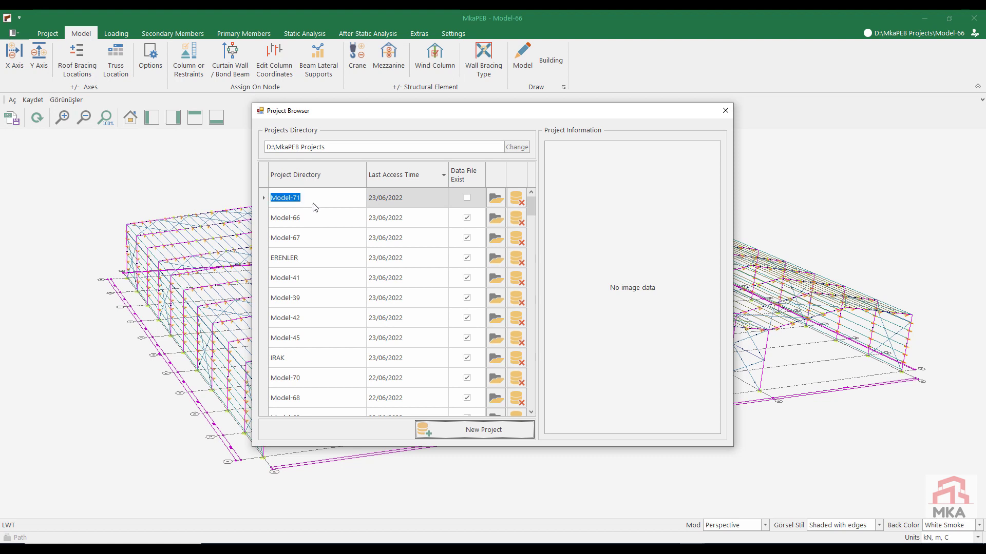
text(IRAQ)
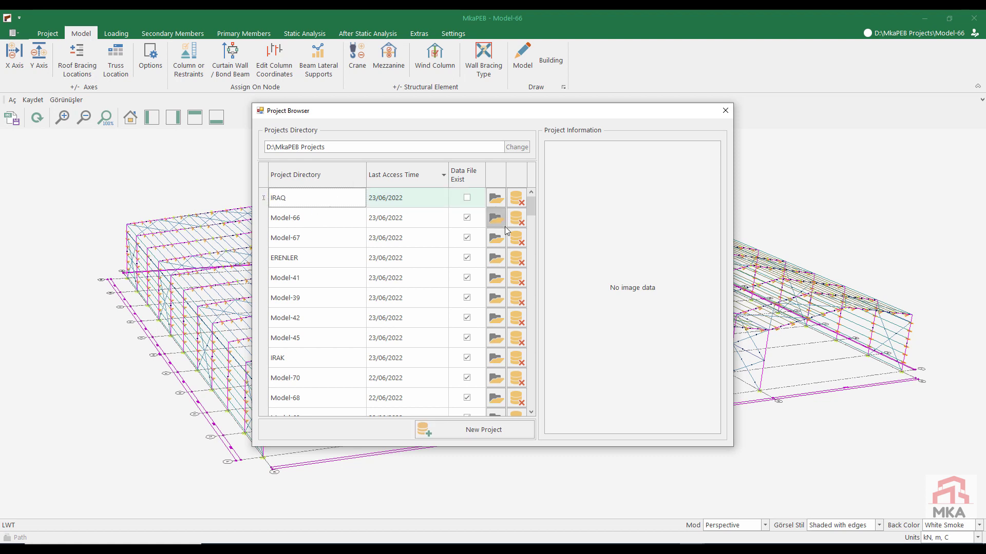
click(500, 204)
- Set up a duo-pitch tapered portal frame with a middle column (type 510), with 50 m truss length and 9.5 m column length
click(371, 99)
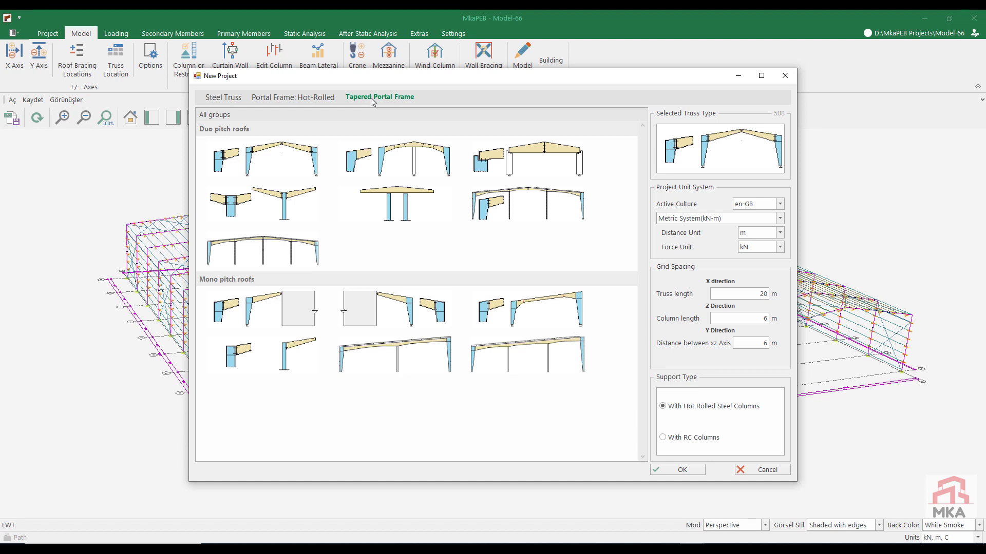
click(395, 158)
text(5)
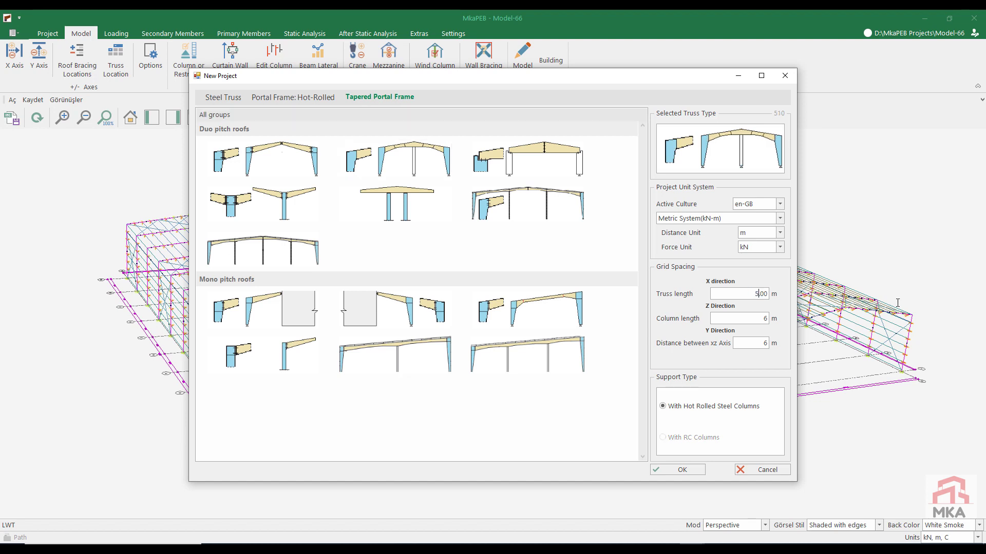
text(0)
key(Tab)
text(9.5)
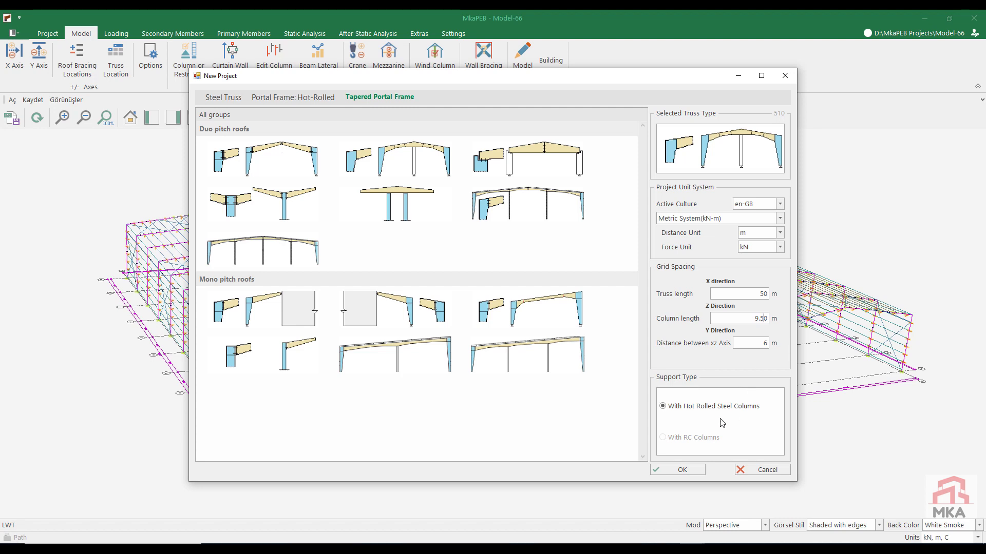
click(682, 469)
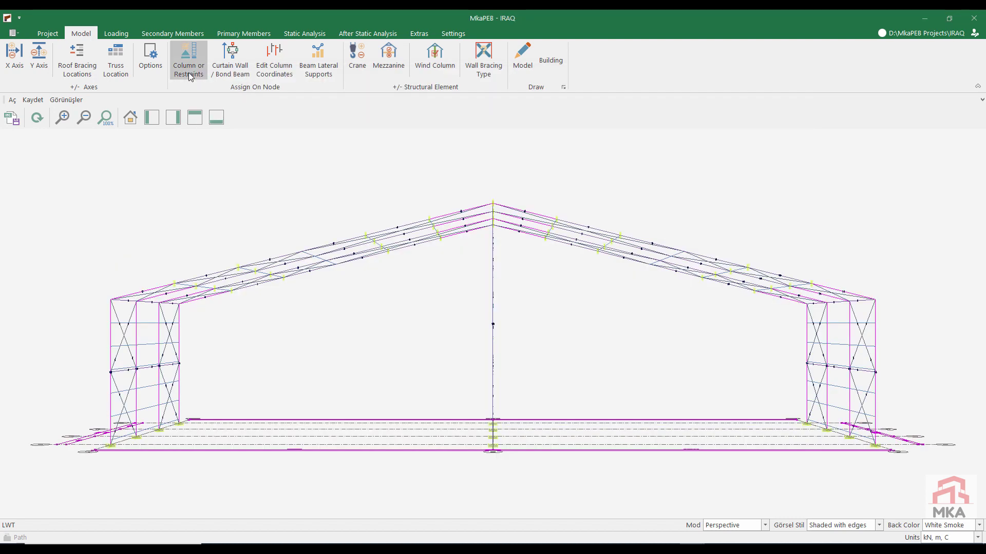
- Remove the middle column at X = 25 m by setting its node restraint to No Support
click(189, 73)
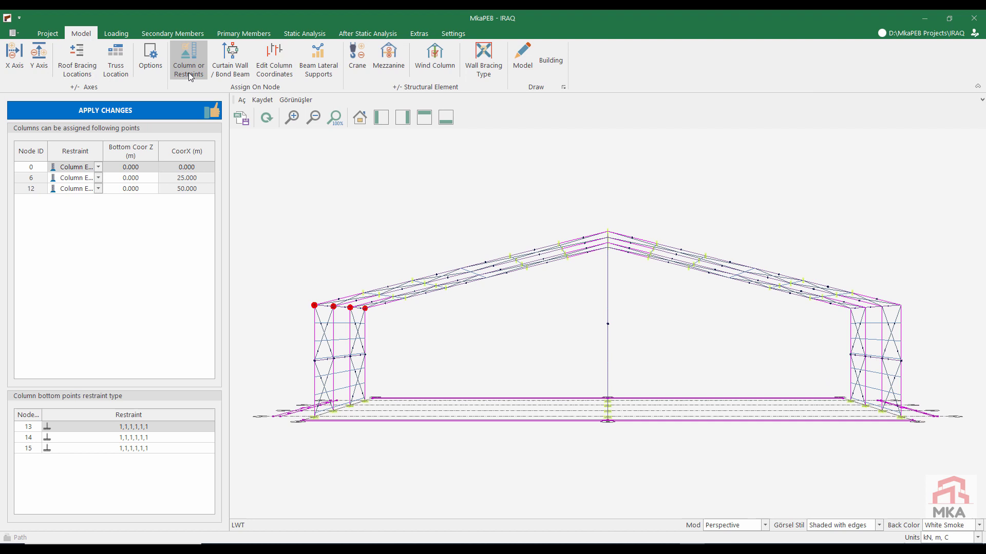
click(73, 178)
click(72, 178)
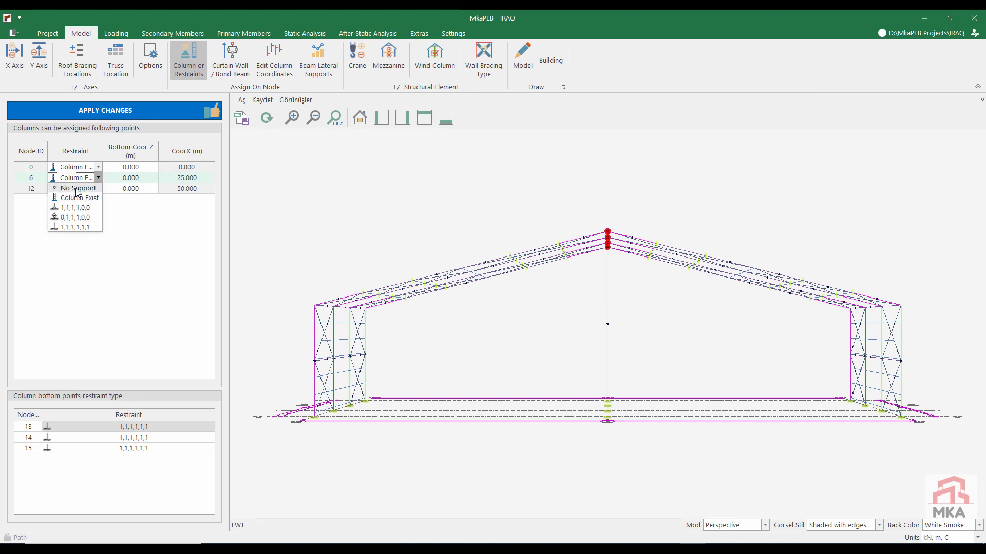
- Open the 50 m truss for editing along the X axis and set its height H to 2.5 m
click(20, 60)
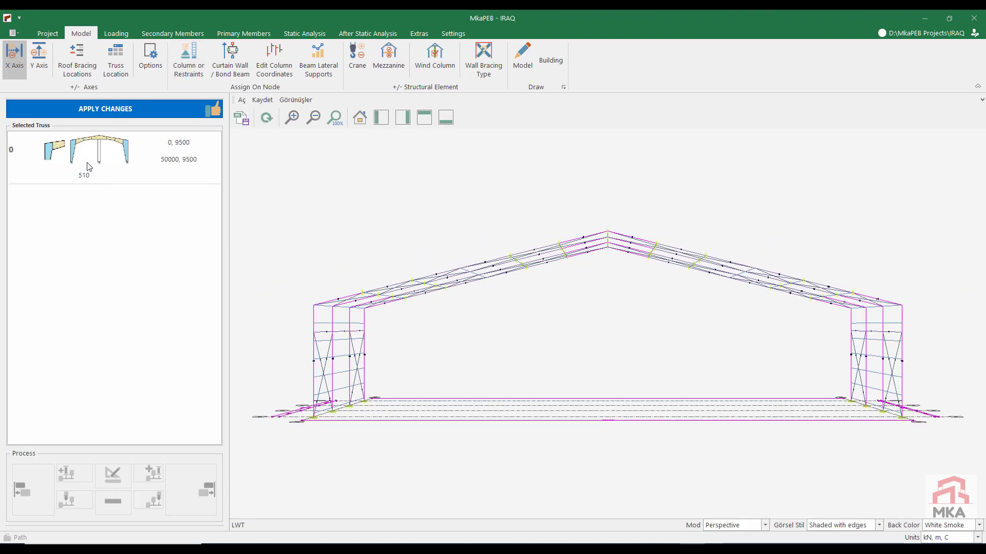
click(113, 477)
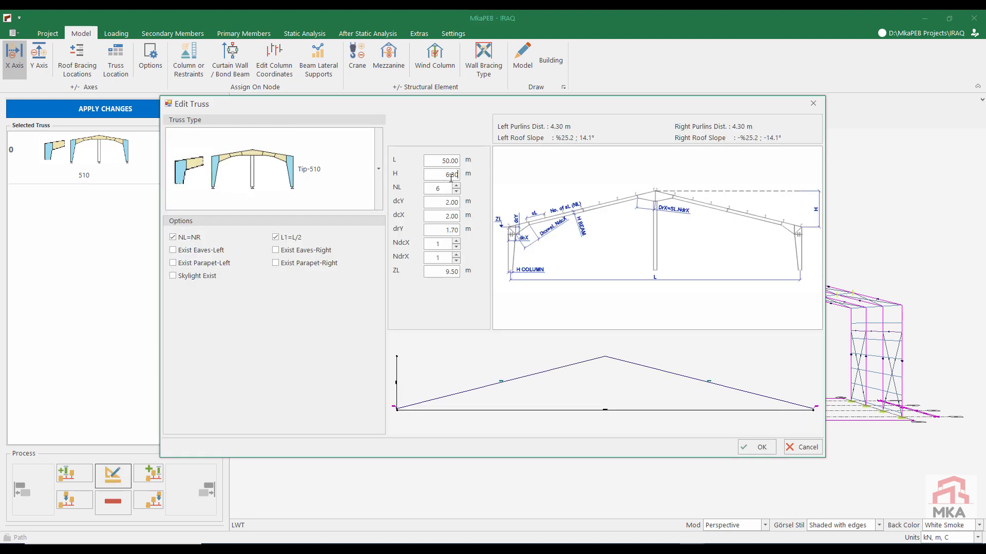
text(2)
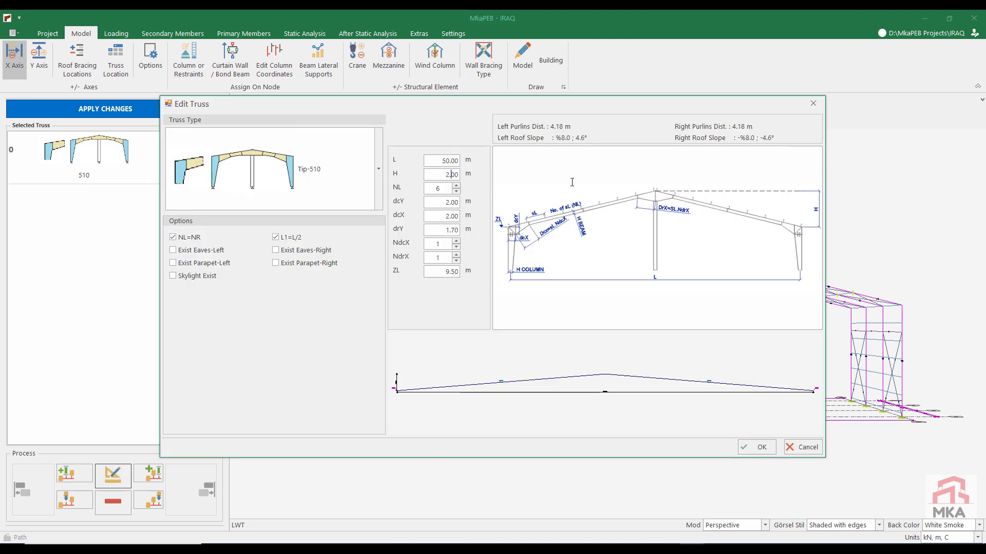
text(.5)
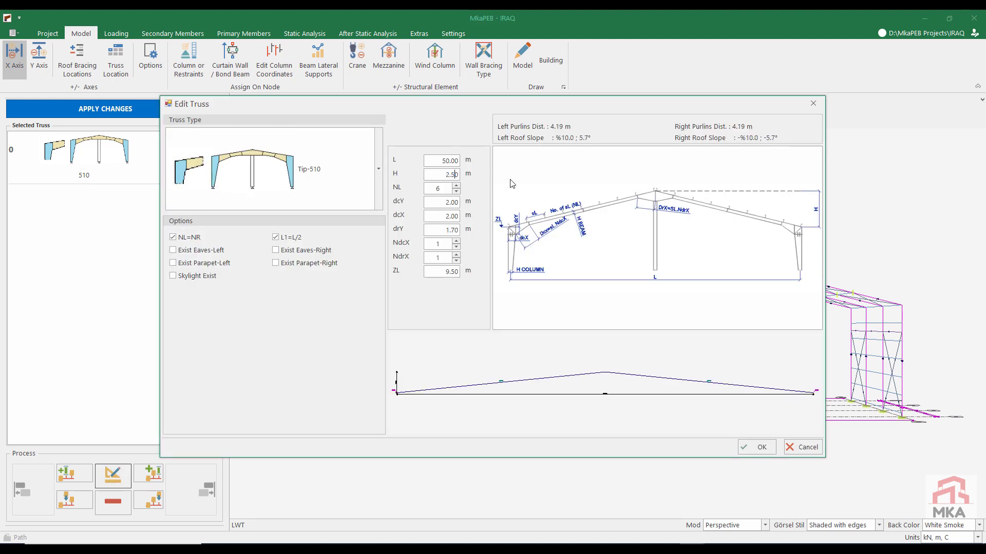
- Raise the 50 m truss's NL division count to 18
click(456, 186)
click(456, 185)
click(456, 186)
click(456, 185)
click(456, 186)
click(456, 185)
click(456, 185)
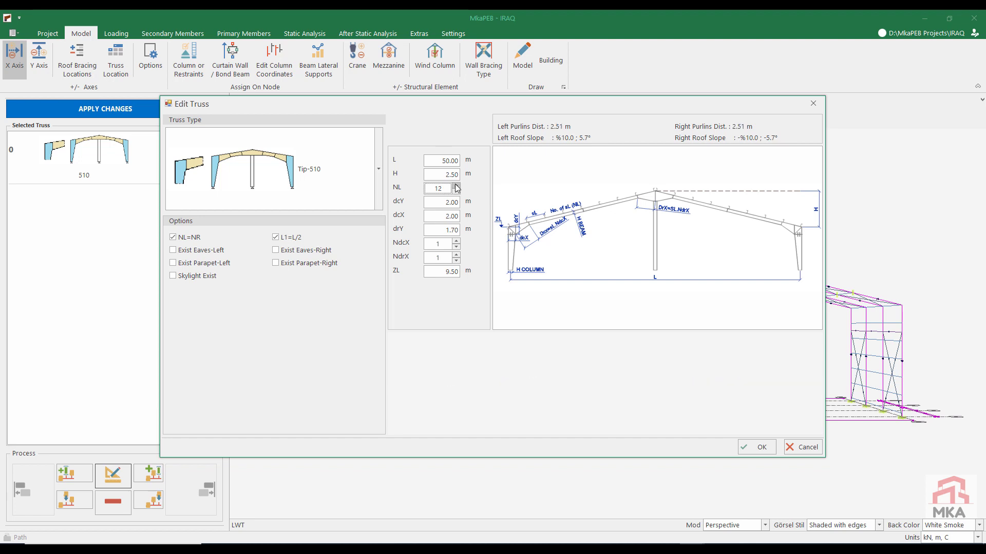
click(456, 185)
click(456, 186)
click(456, 185)
click(456, 185)
click(456, 186)
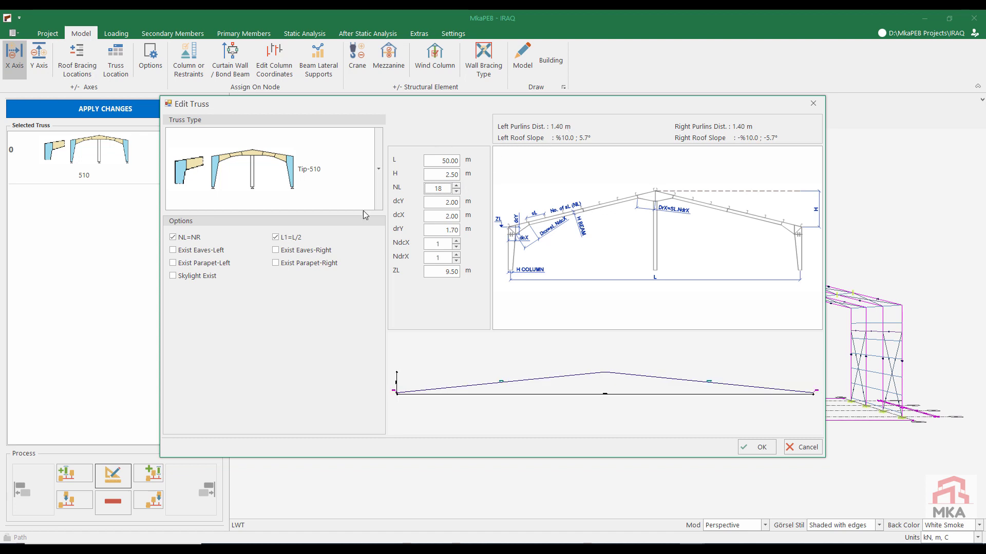
- Set the 50 m truss's haunch dimensions to dcY 1 m, dcX 1.20 m and drY 1 m
click(444, 203)
text(1)
click(447, 216)
drag(445, 215, 464, 220)
text(1.20)
drag(446, 229, 488, 229)
text(1)
- Set the 50 m truss's NdcX to 6 and NdrX to 7, and accept the truss edits
click(457, 241)
click(458, 256)
click(456, 256)
click(455, 256)
click(456, 256)
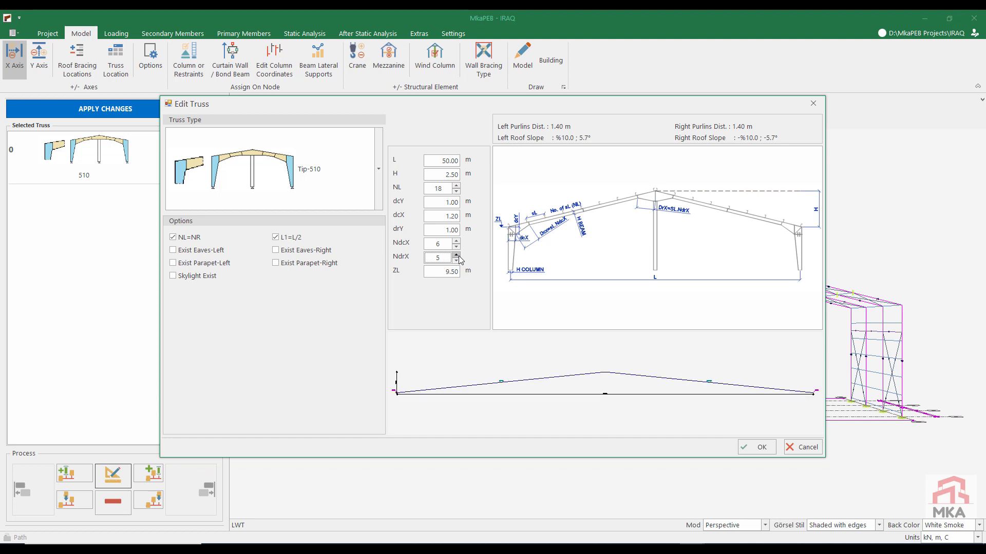
click(759, 448)
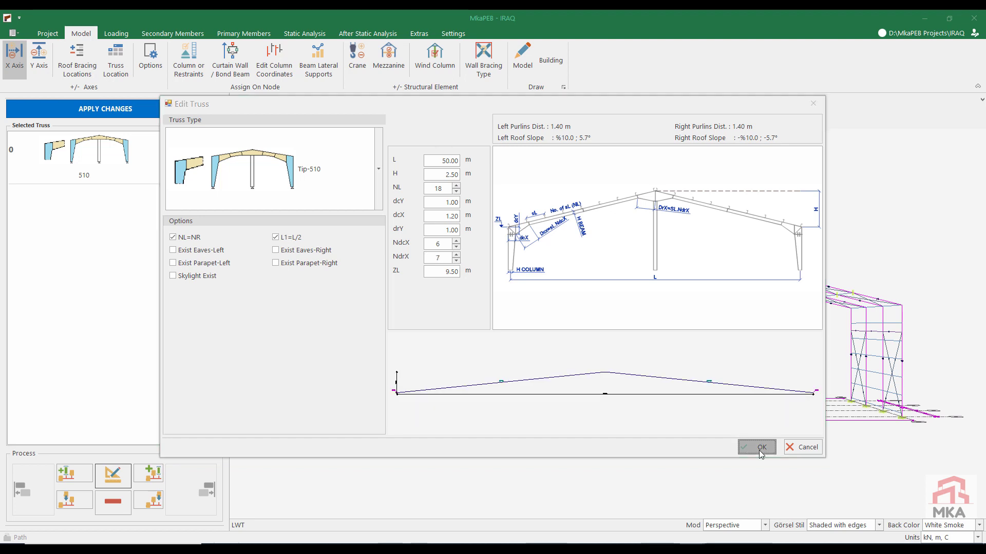
- Copy the truss to its right side and set the copy's length L to 30 m and height H to 2 m
click(149, 503)
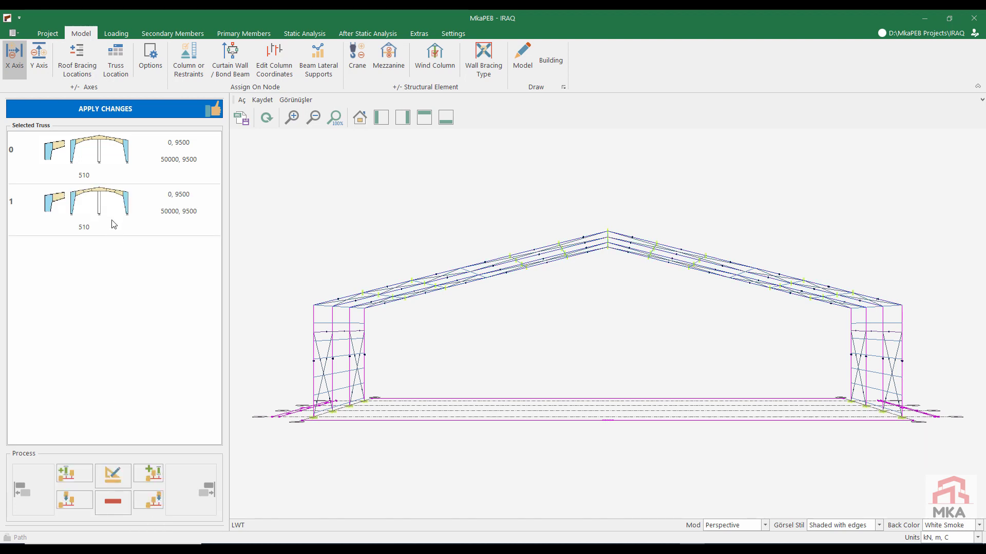
click(121, 482)
double_click(436, 160)
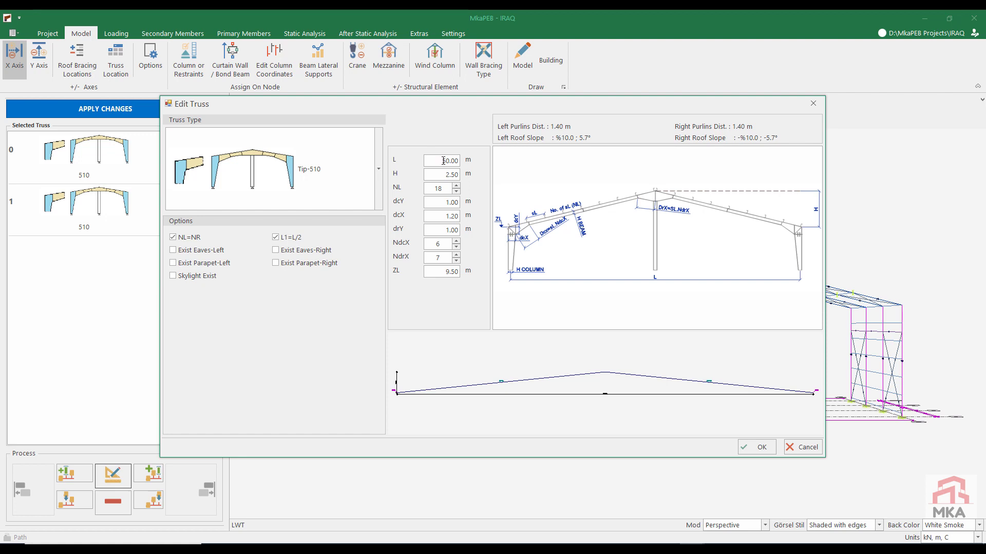
text(30)
double_click(435, 172)
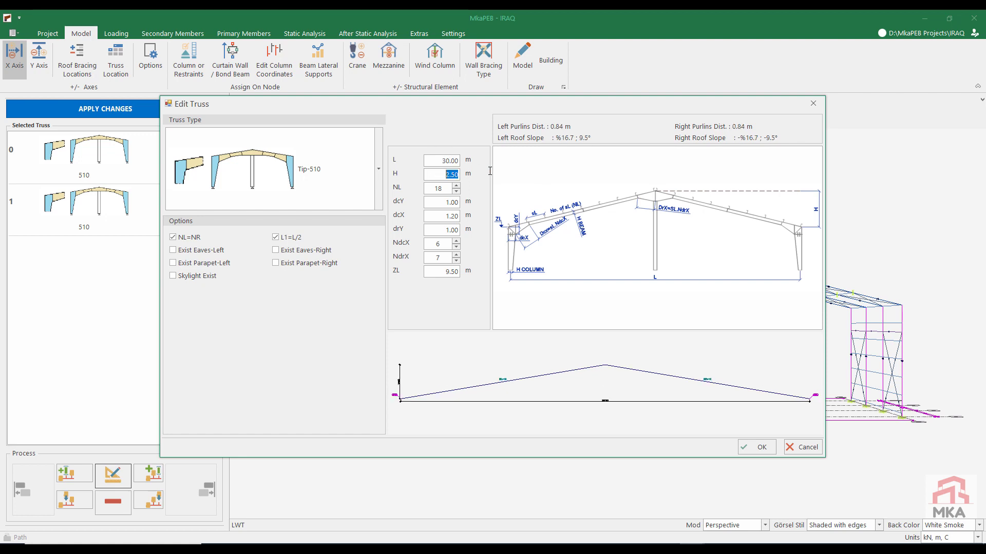
text(2)
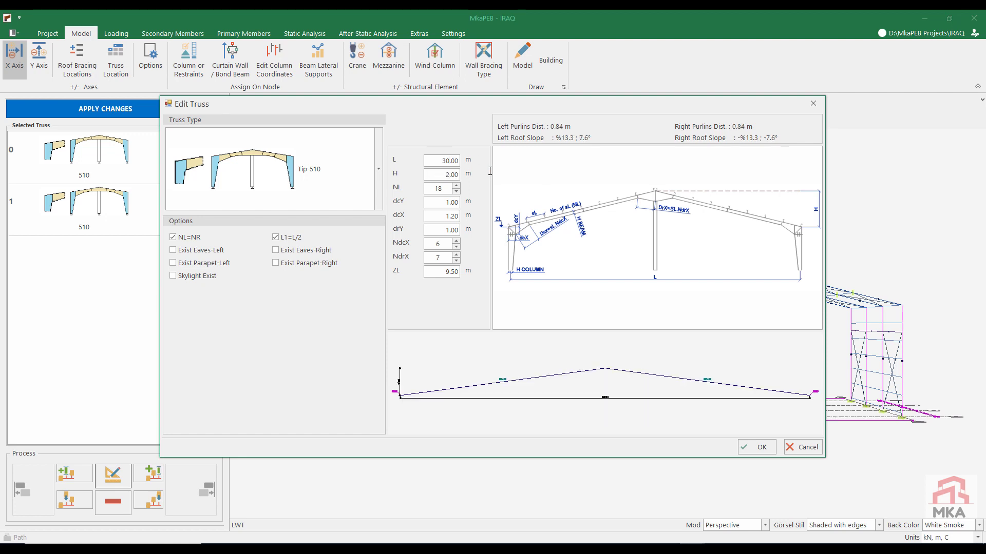
- Reduce the NL division count of the 30 m truss
click(456, 191)
click(456, 191)
click(456, 191)
click(456, 191)
click(456, 191)
click(456, 191)
click(456, 191)
- Set the 30 m truss's dcX to 1 m and drY to 0.8 m
click(441, 214)
text(1)
key(Tab)
text(0.8)
- Lower the 30 m truss's NdcX, adjust its NdrX, and accept the truss edits
click(456, 248)
click(456, 248)
click(456, 255)
click(456, 256)
click(759, 447)
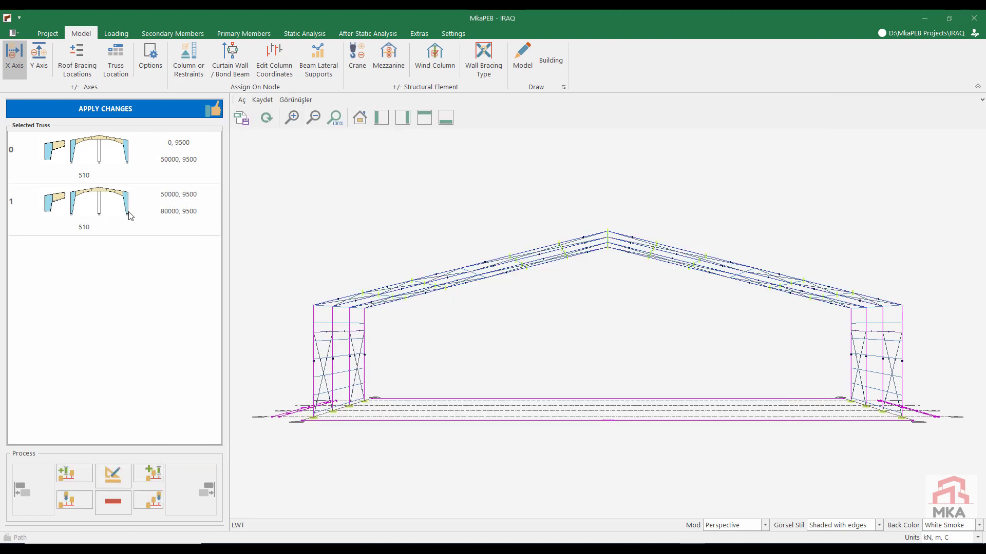
- Copy the 30 m truss to its right side as a third span and apply the X-axis changes
click(150, 504)
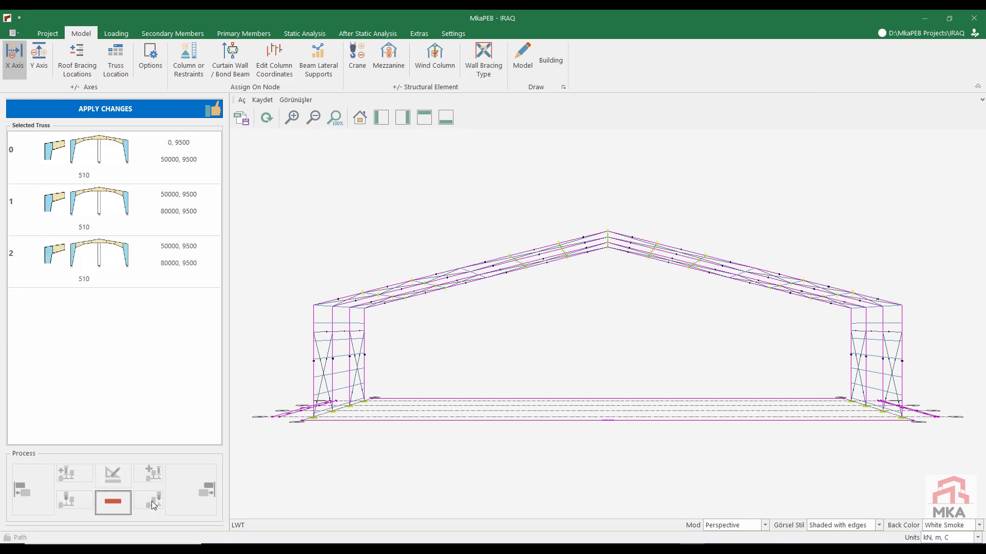
click(153, 111)
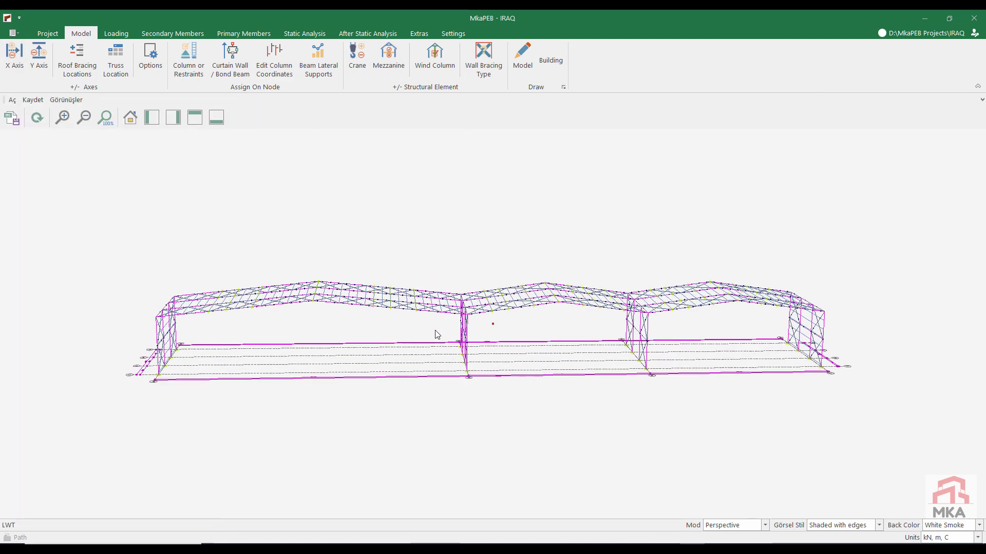
- Add 14 trusses at 6 m spacing to the end of the Y axis for a 102 m long building, and apply
click(44, 56)
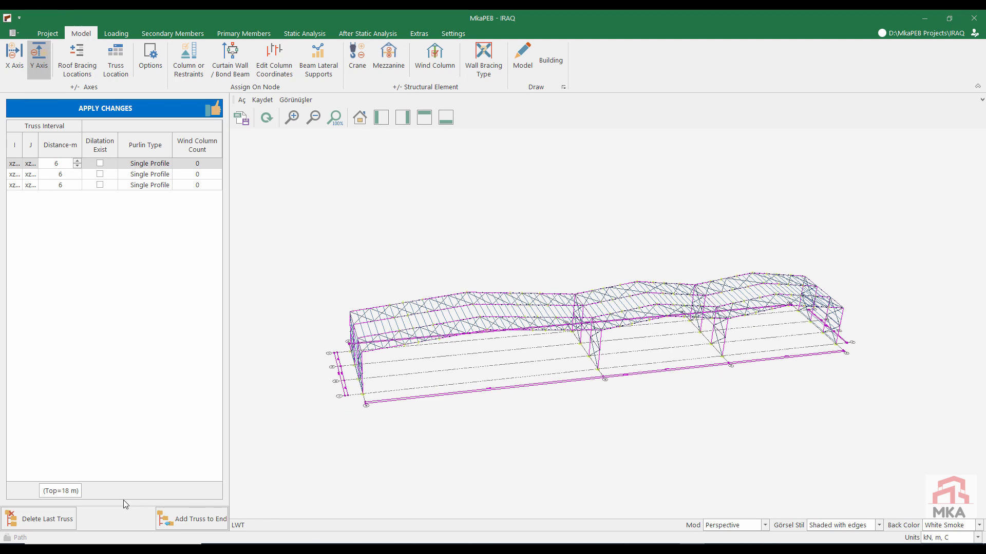
click(193, 520)
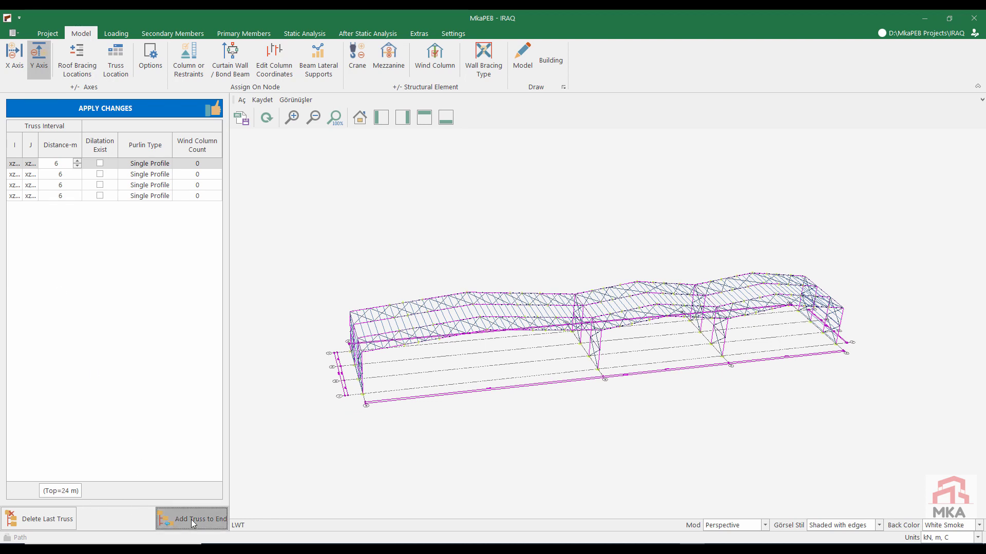
click(193, 520)
click(193, 520)
click(192, 521)
click(193, 521)
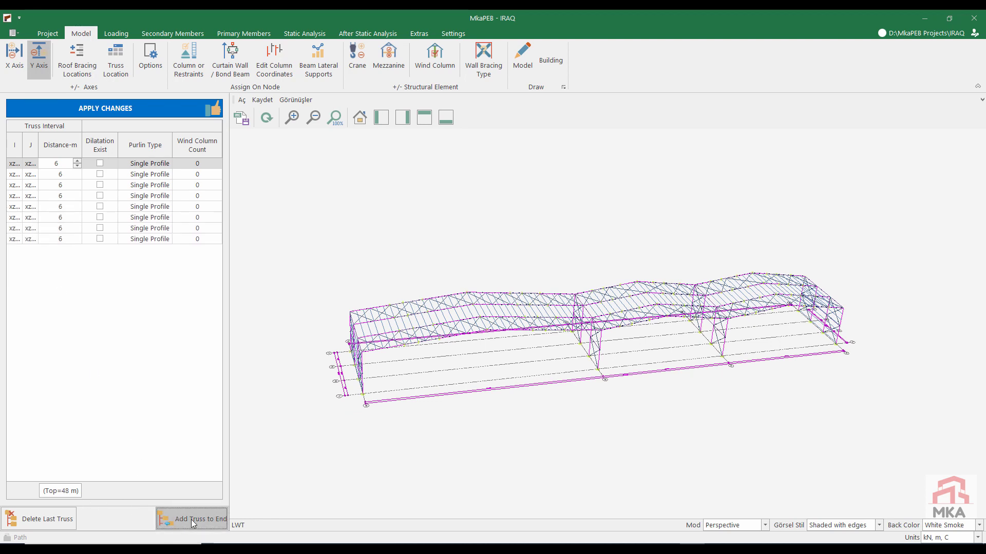
click(193, 522)
click(191, 520)
click(191, 520)
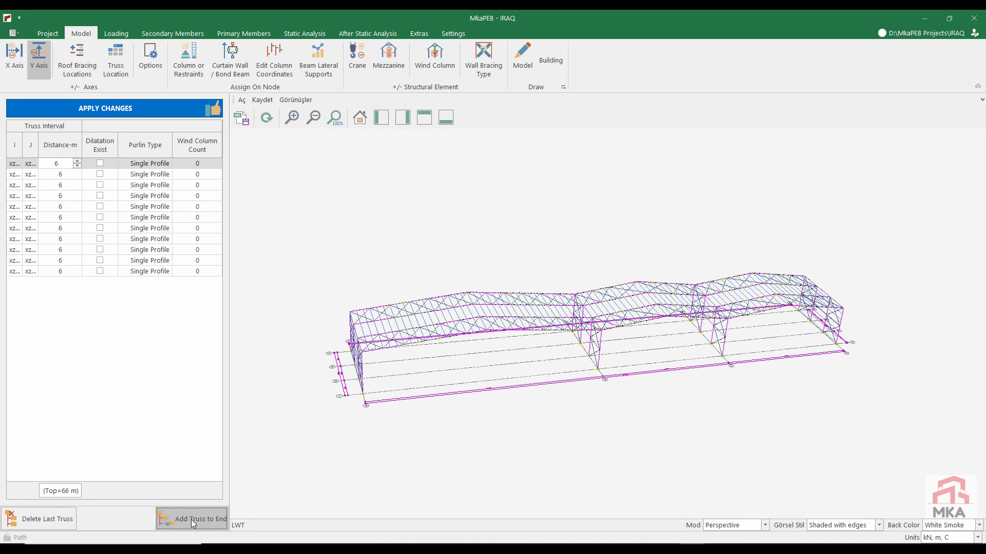
click(191, 520)
click(191, 519)
click(191, 519)
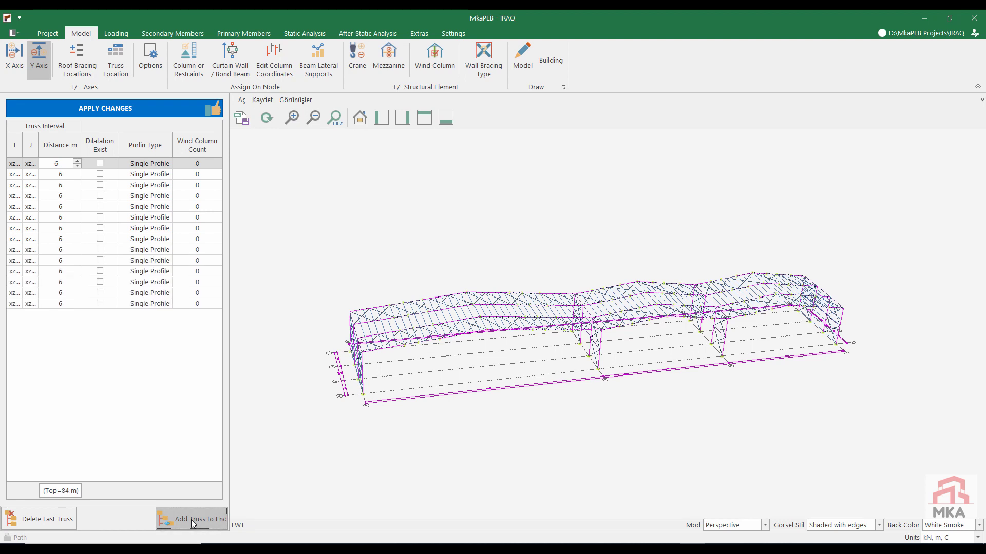
click(191, 519)
click(191, 520)
click(191, 519)
click(162, 109)
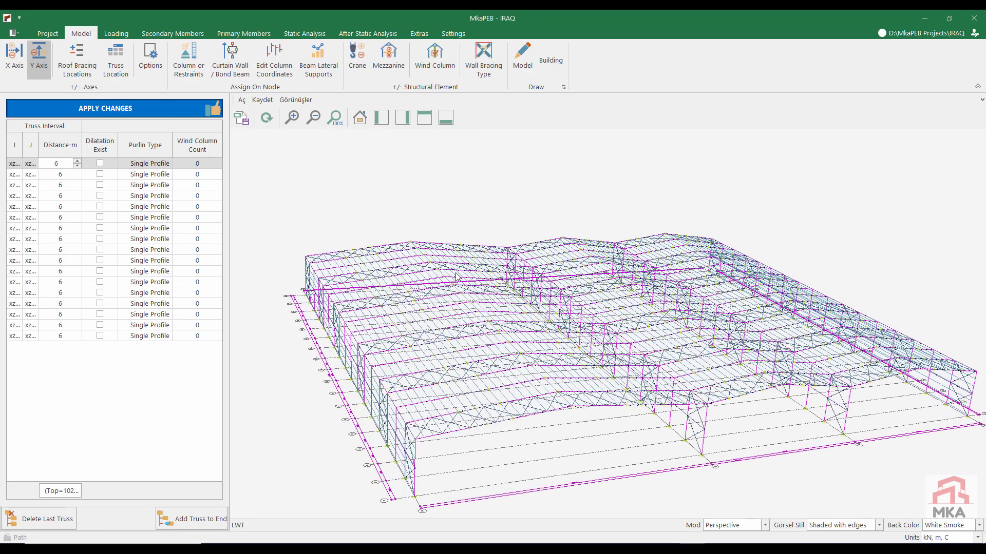
- Select SAUDI ARABIA: SBC-301-16 as the loading code
click(116, 33)
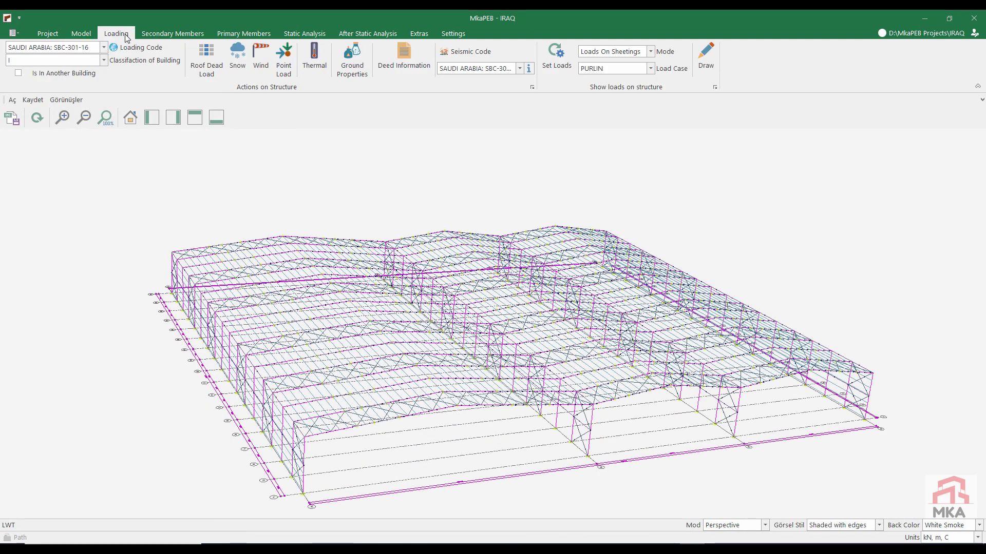
click(52, 47)
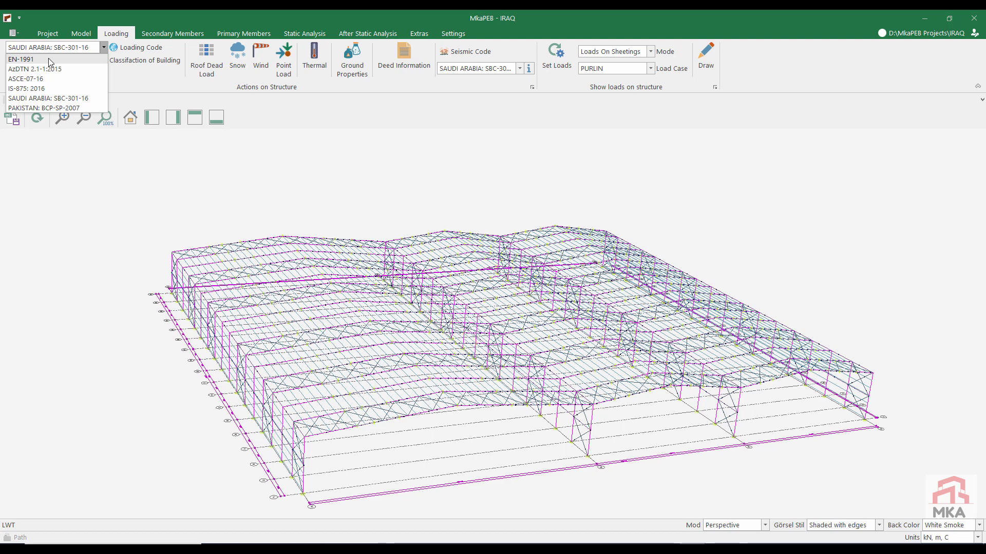
click(58, 99)
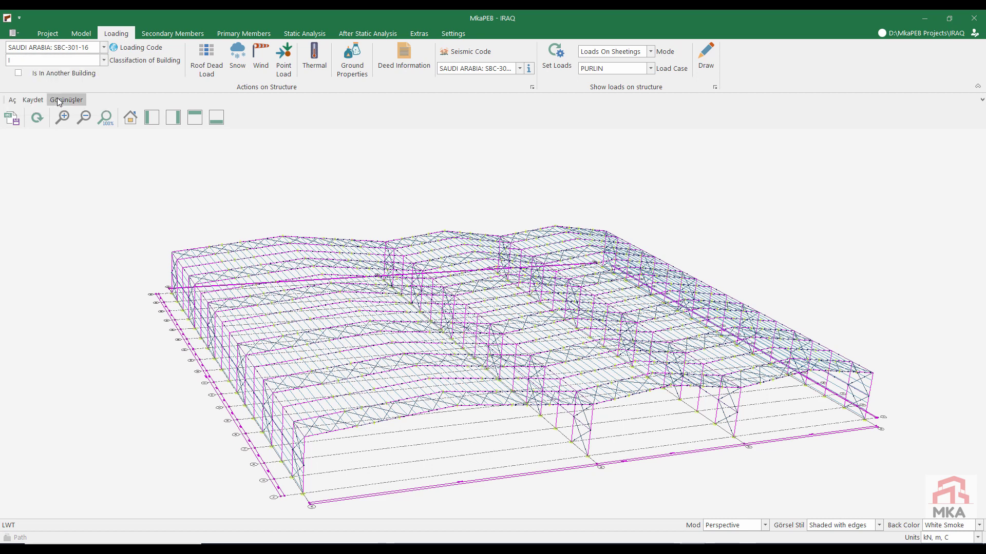
- Set the building classification to II, then lower the ground snow load and accept the snow parameters
click(36, 61)
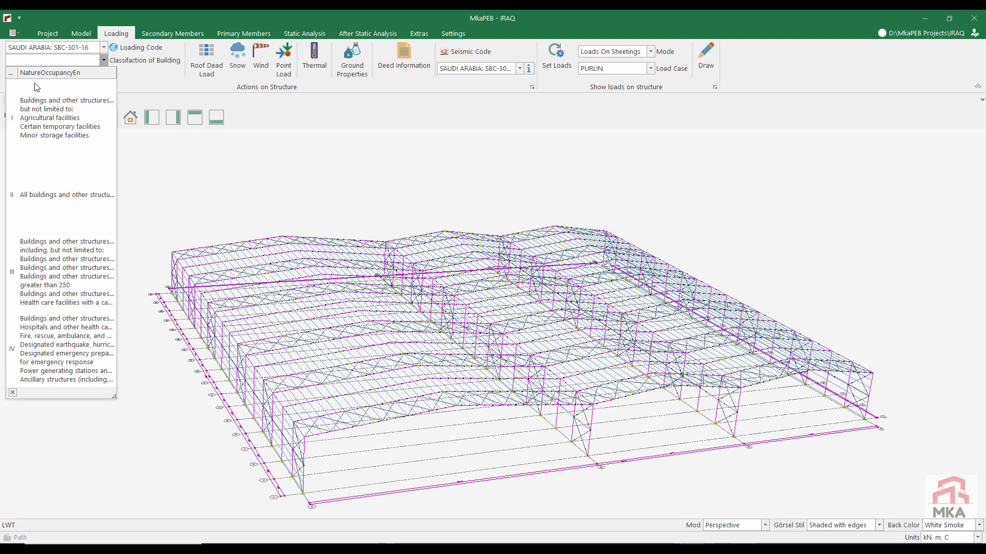
click(67, 194)
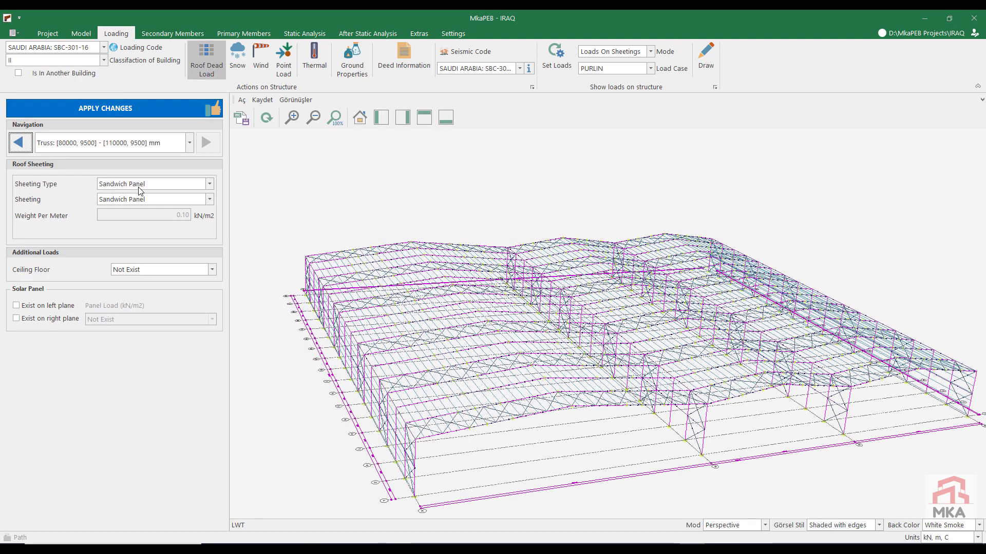
click(237, 55)
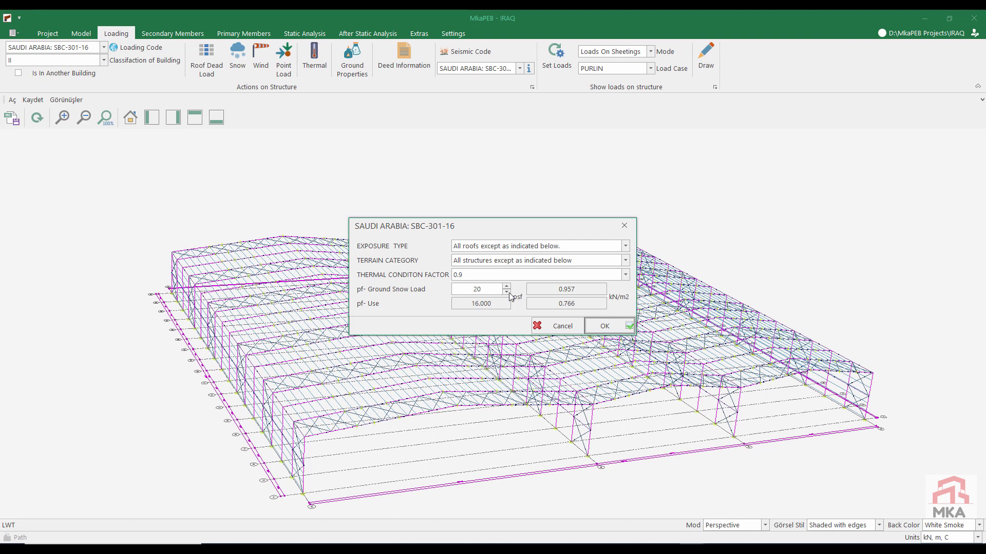
click(506, 292)
click(506, 294)
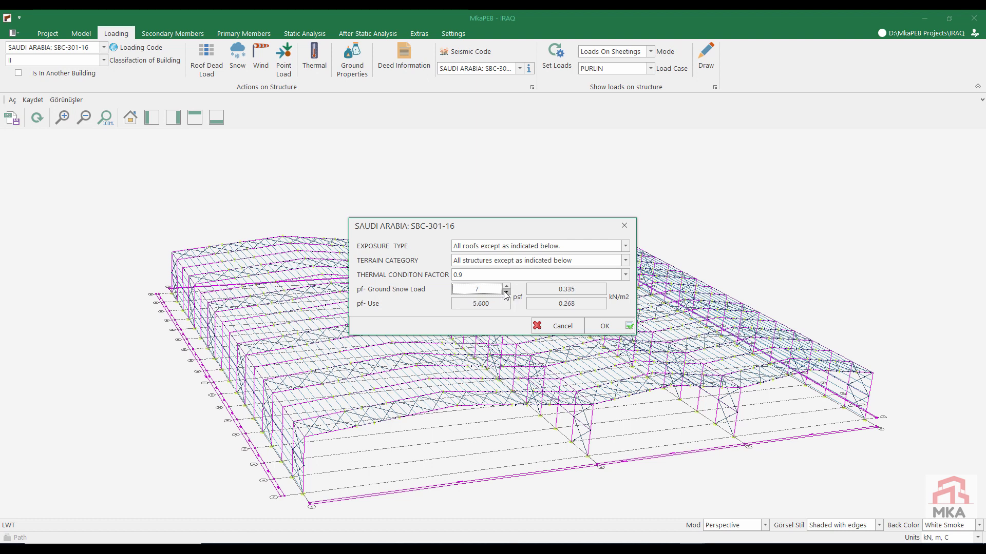
click(506, 293)
click(603, 326)
- Set the wind load parameters to exposure C, internal pressure coefficient +0.18 and basic wind speed 74 mph, and accept them
click(261, 56)
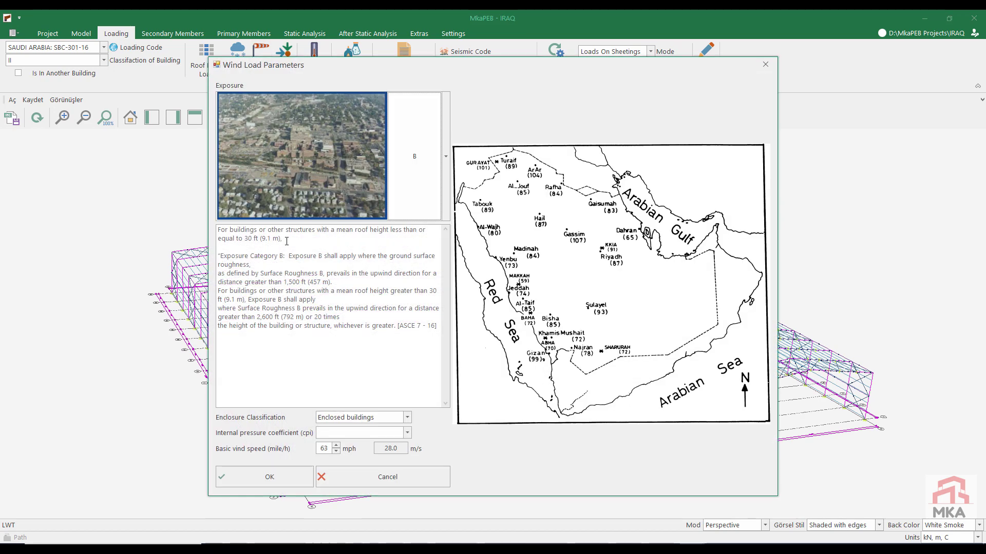
click(301, 180)
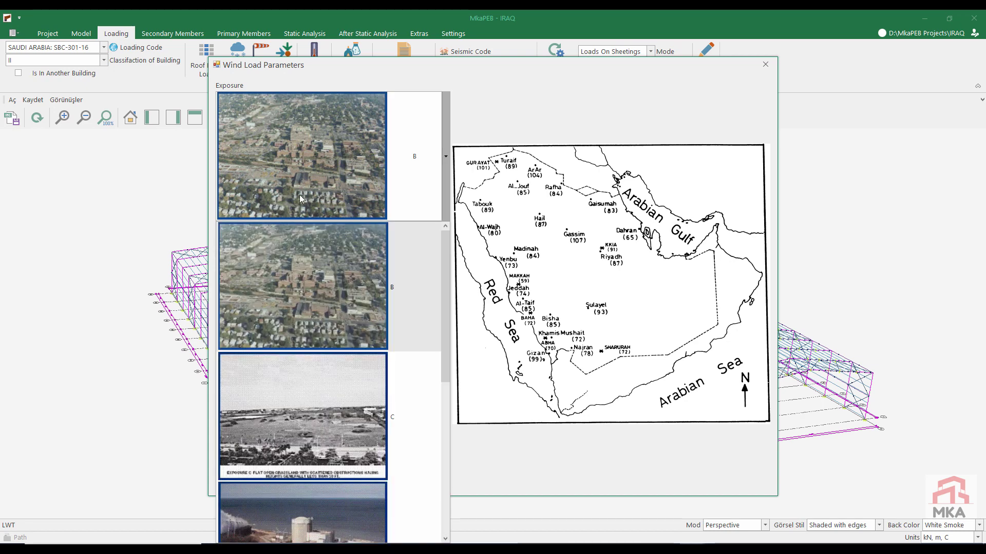
click(299, 401)
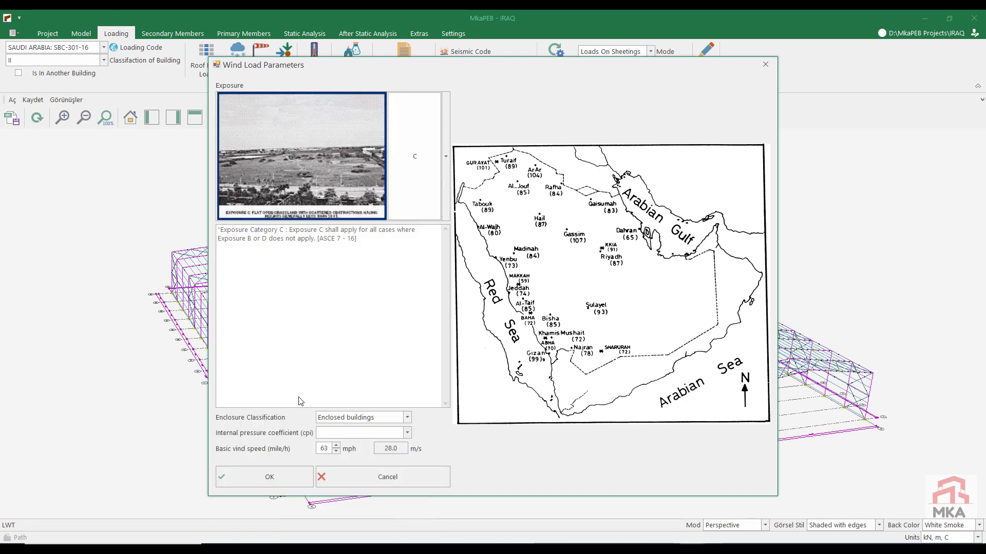
click(352, 437)
click(344, 450)
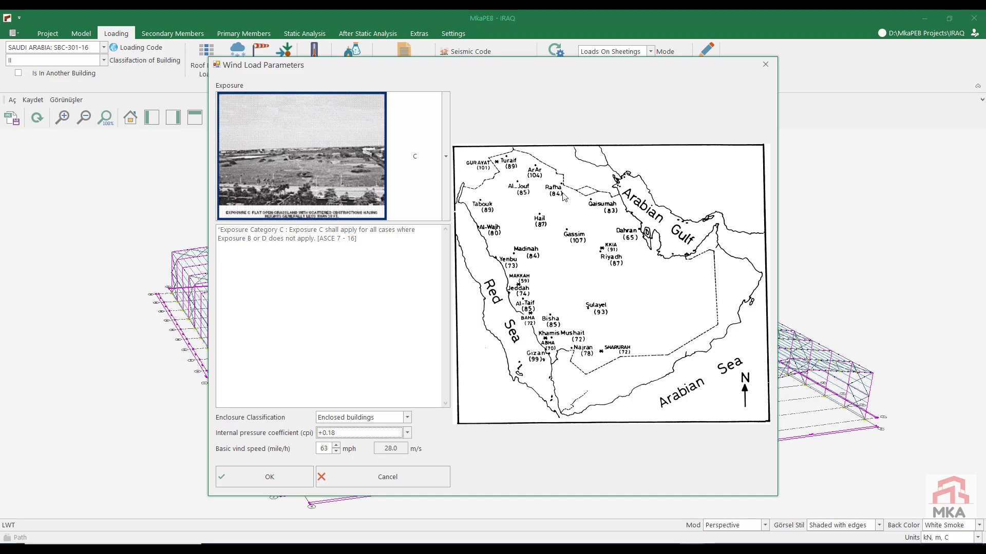
click(336, 445)
click(336, 445)
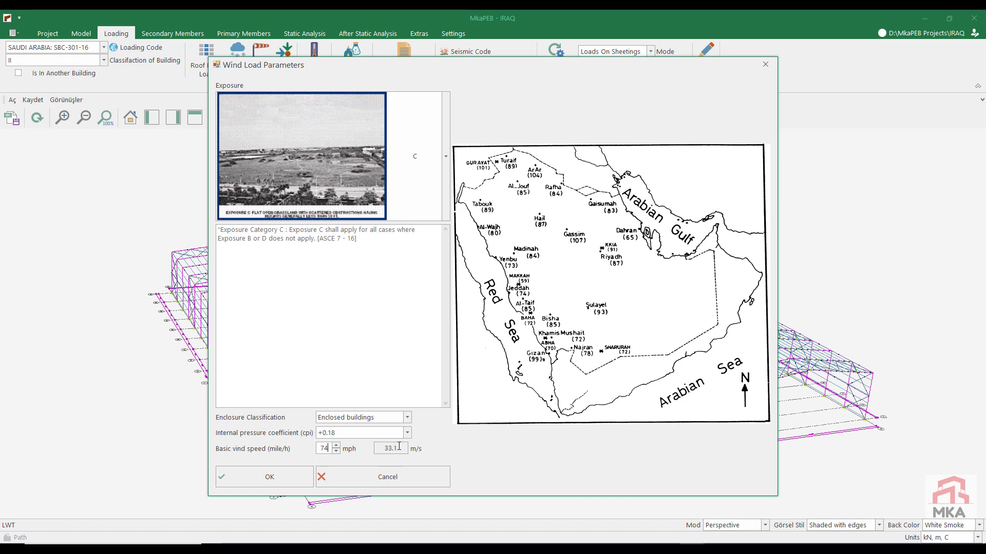
click(265, 477)
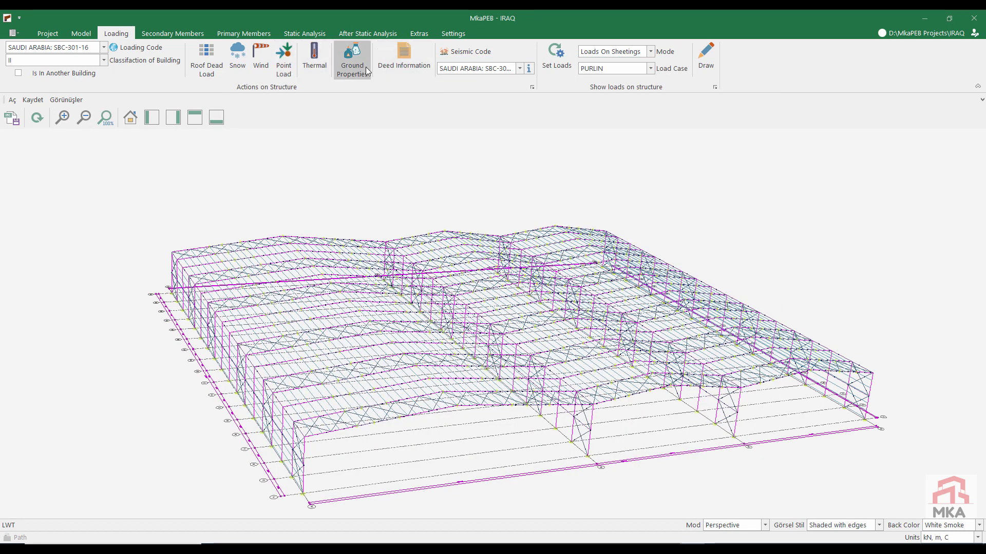
- Set the thermal actions to T1 summer 25, T-max 50, T-min 15 and T0 25 °C, and accept them
click(320, 63)
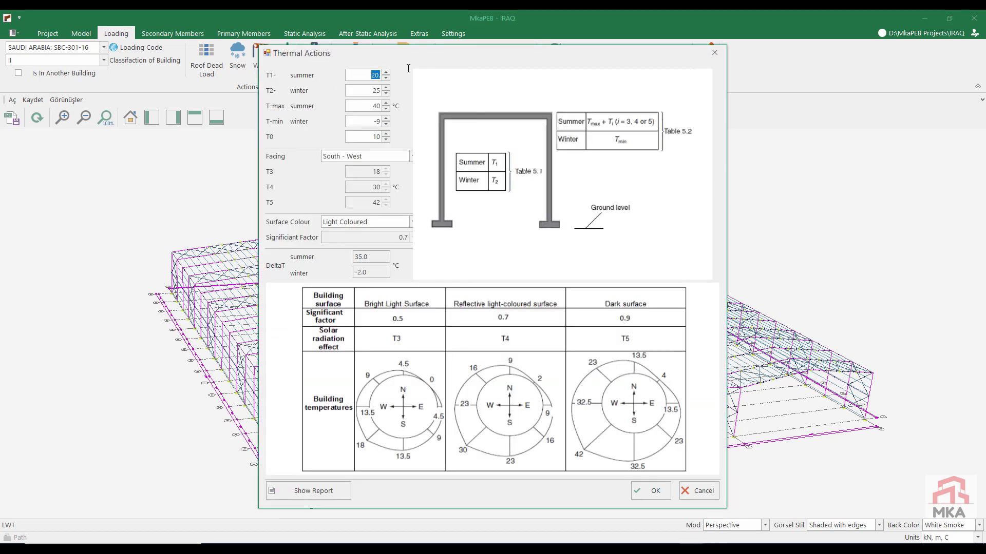
text(25)
click(365, 106)
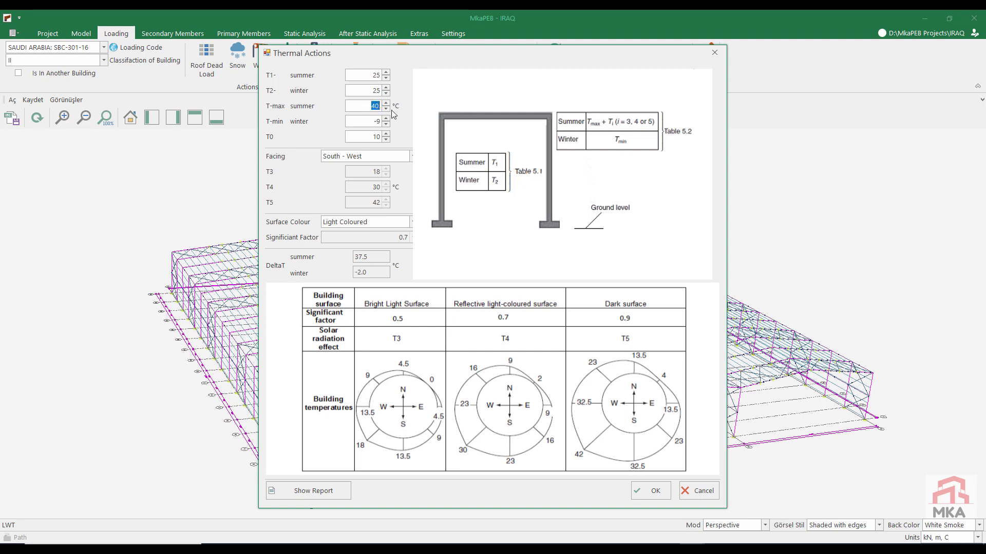
text(50)
click(370, 124)
text(15)
click(370, 136)
text(25)
click(374, 257)
drag(374, 257, 354, 274)
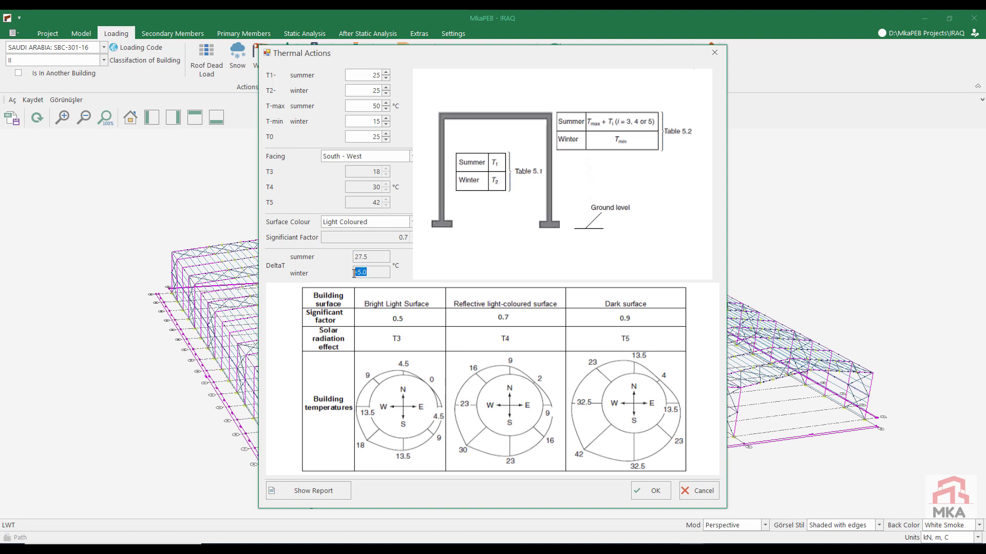
click(647, 492)
- Get the seismic map values for a site near Rafha at the Iraqi border, with Ss 0.6 and S1 0.2
click(529, 69)
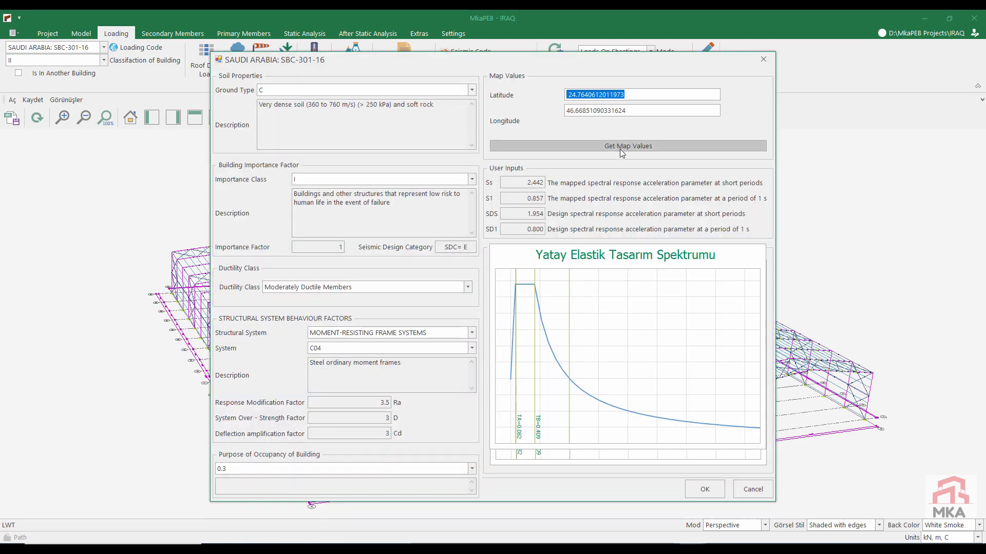
click(620, 147)
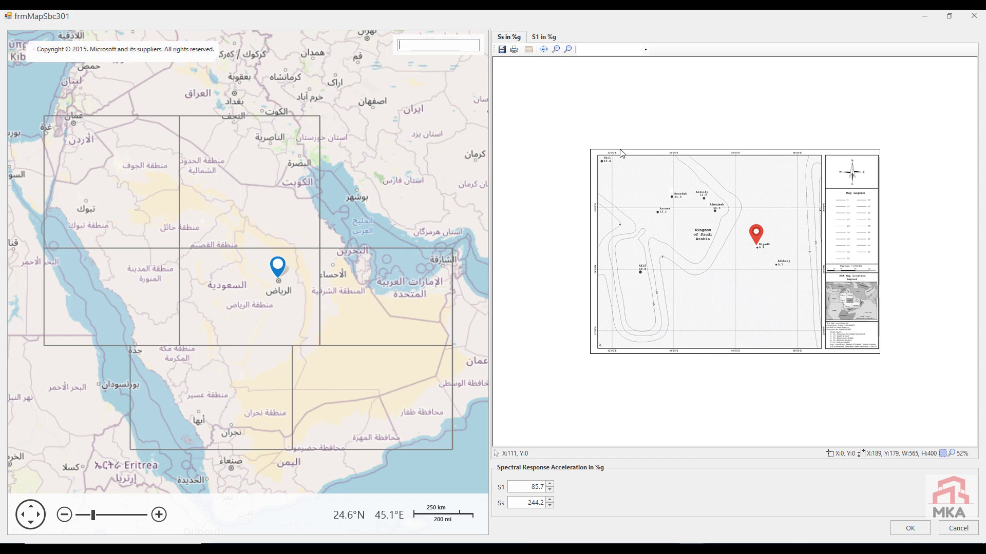
click(207, 165)
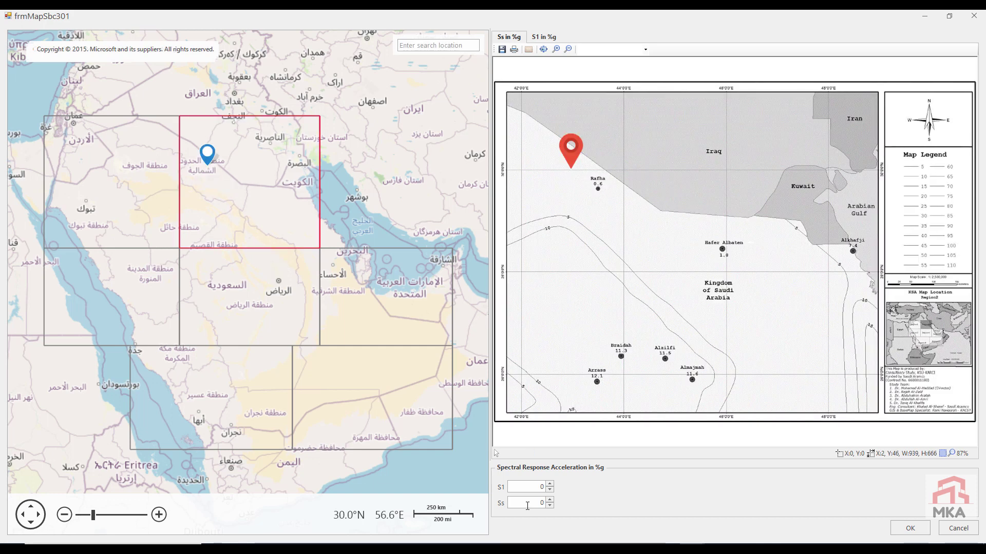
click(599, 186)
click(537, 487)
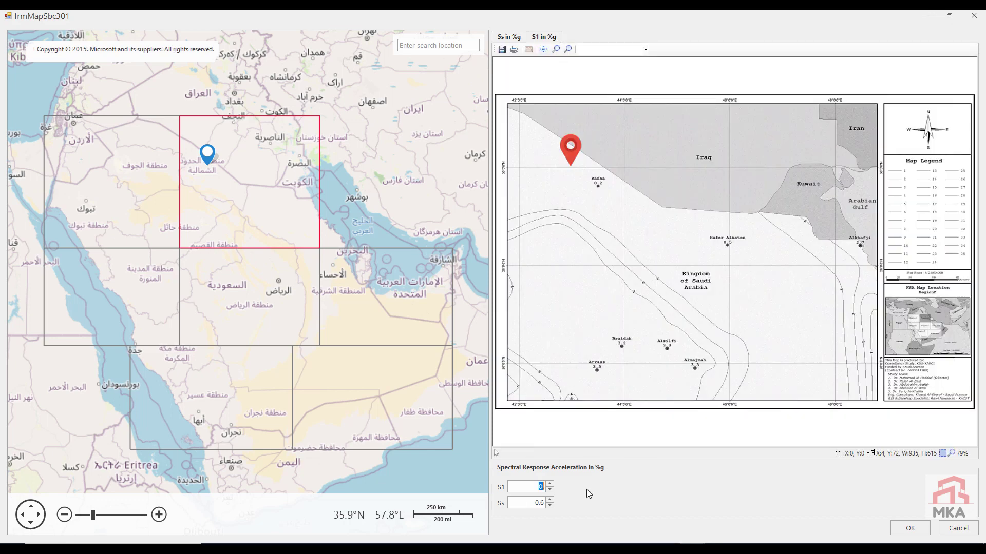
text(.2)
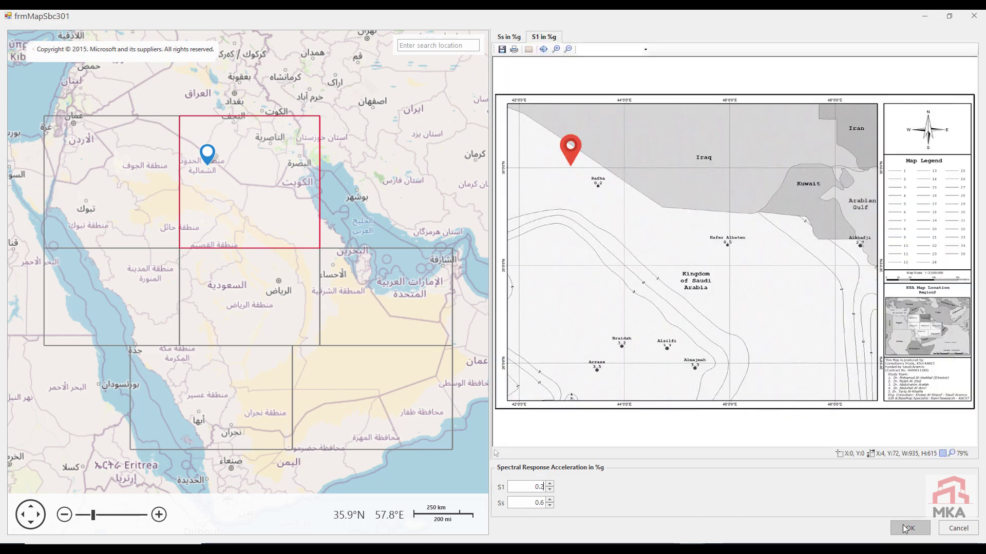
click(905, 529)
- Set the seismic ground type to D and the importance class to II, and accept the seismic settings
click(322, 90)
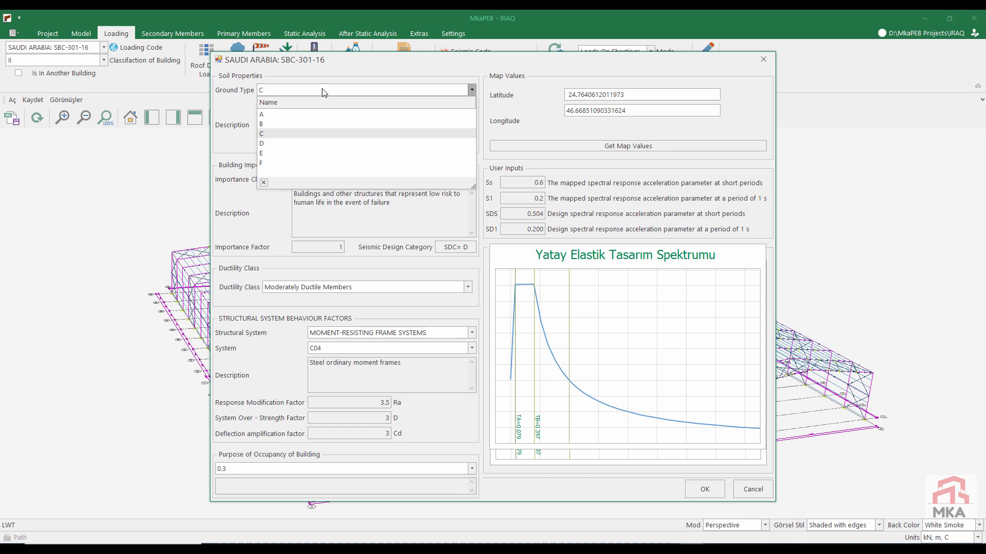
click(279, 145)
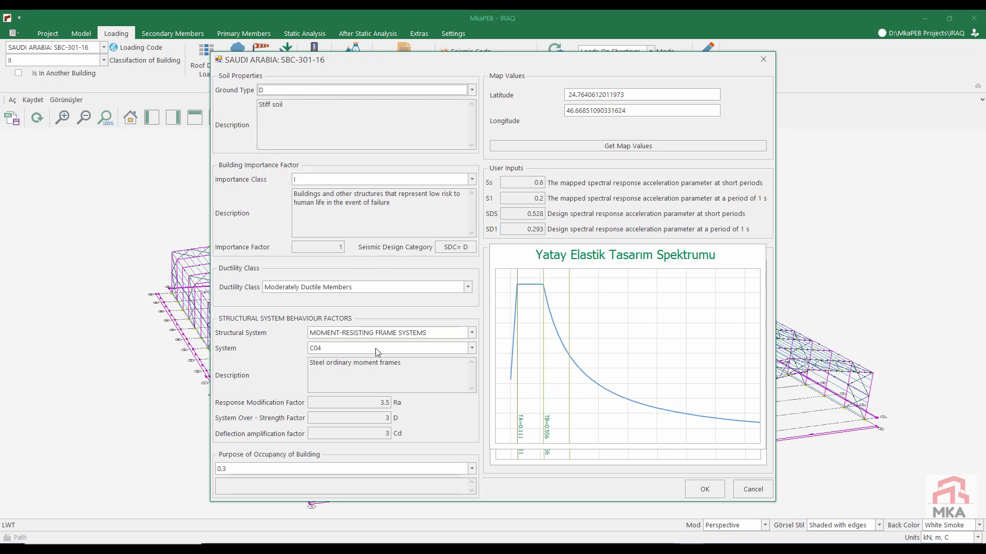
click(323, 181)
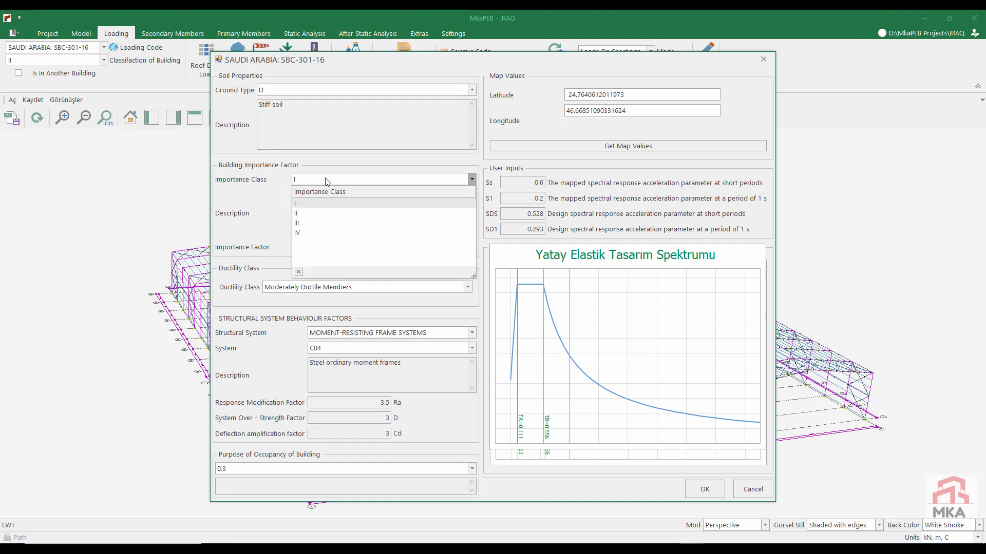
click(311, 214)
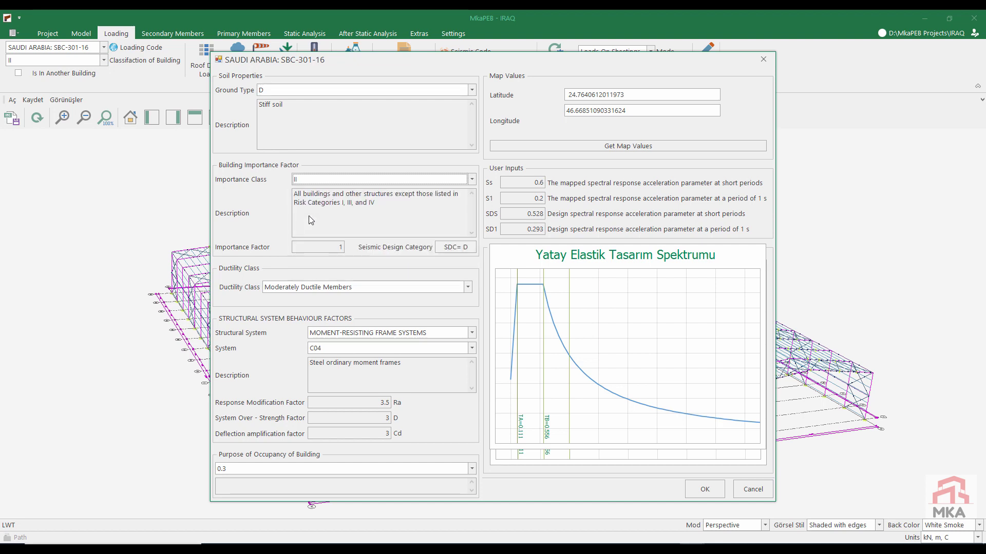
click(705, 495)
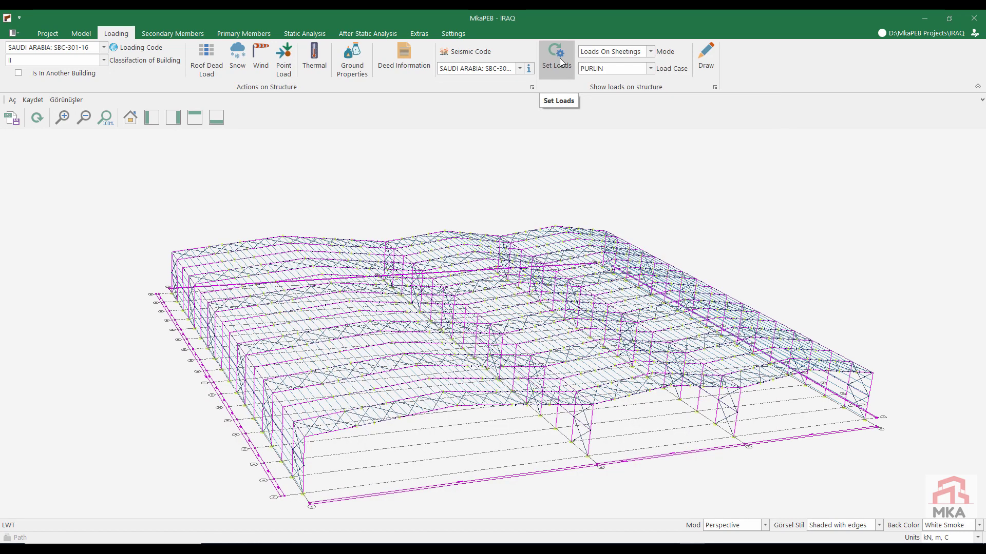
- Set the loads on the structure and draw the SNOW1 load case on the sheetings
click(560, 59)
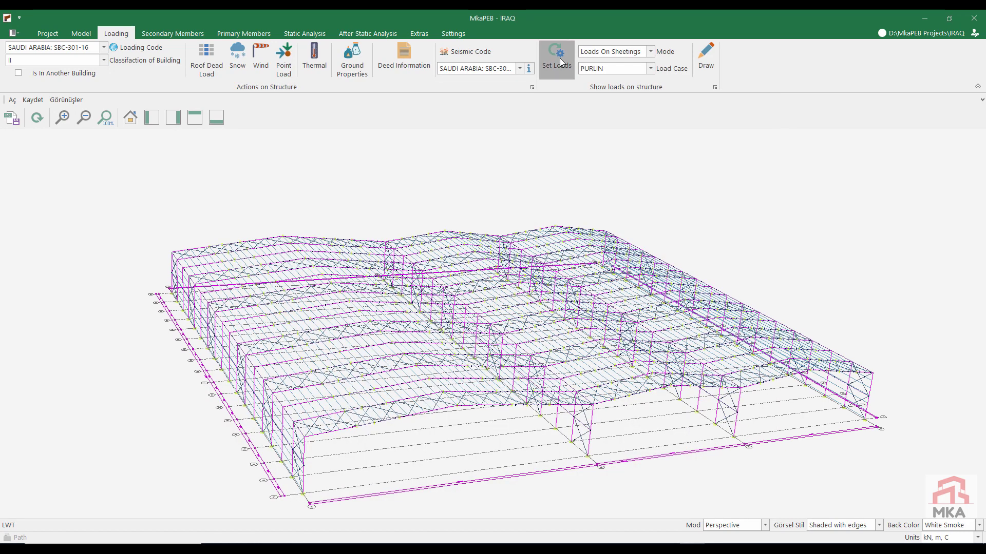
click(599, 71)
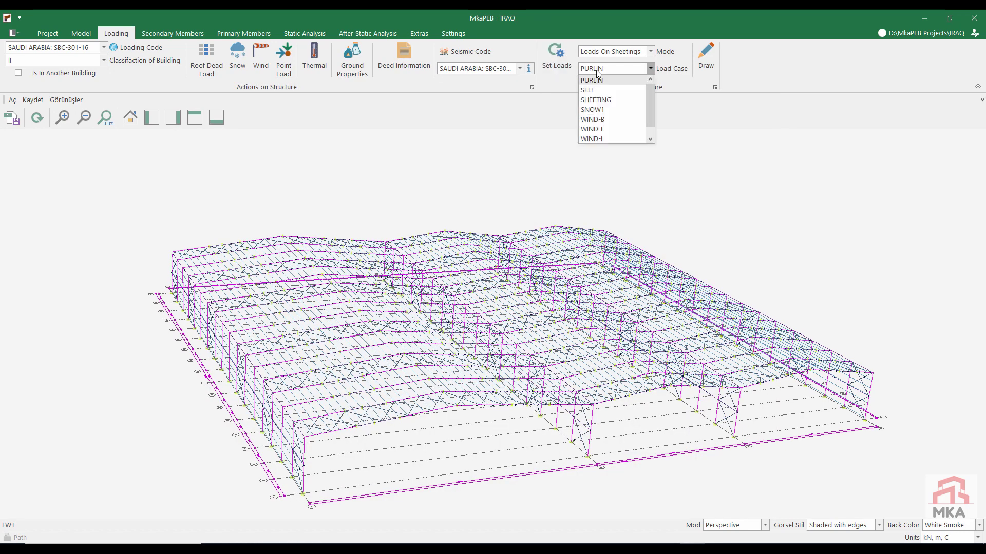
click(616, 109)
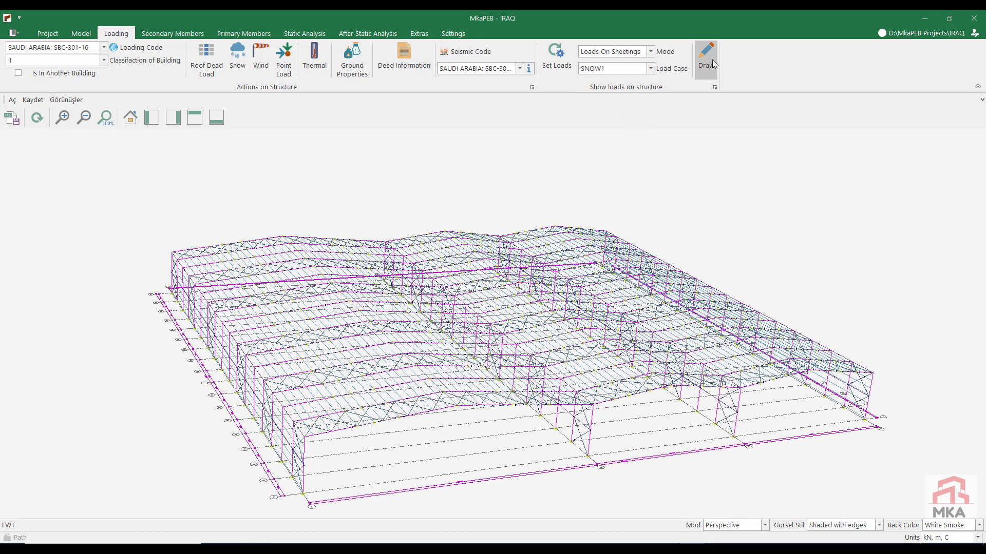
click(706, 63)
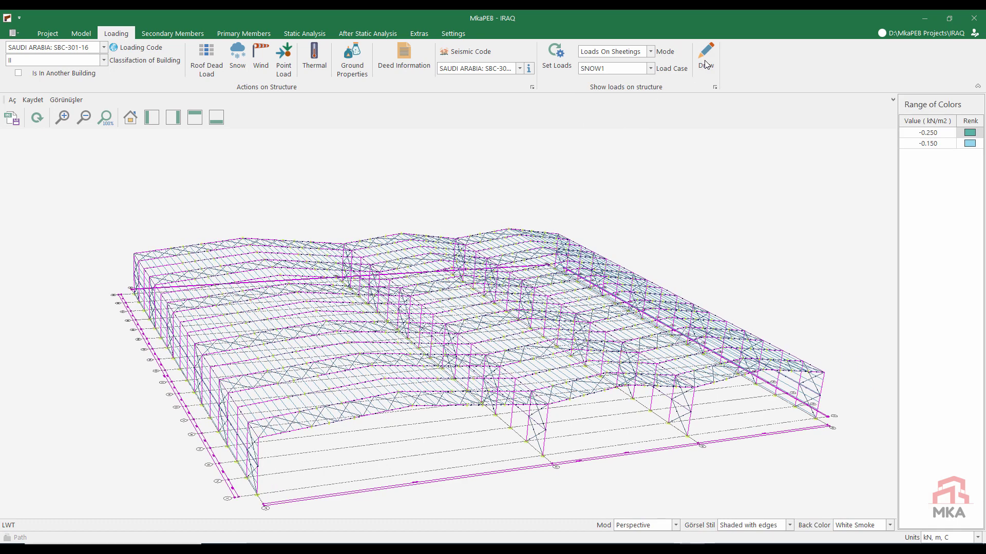
scroll(513, 406, up, 5)
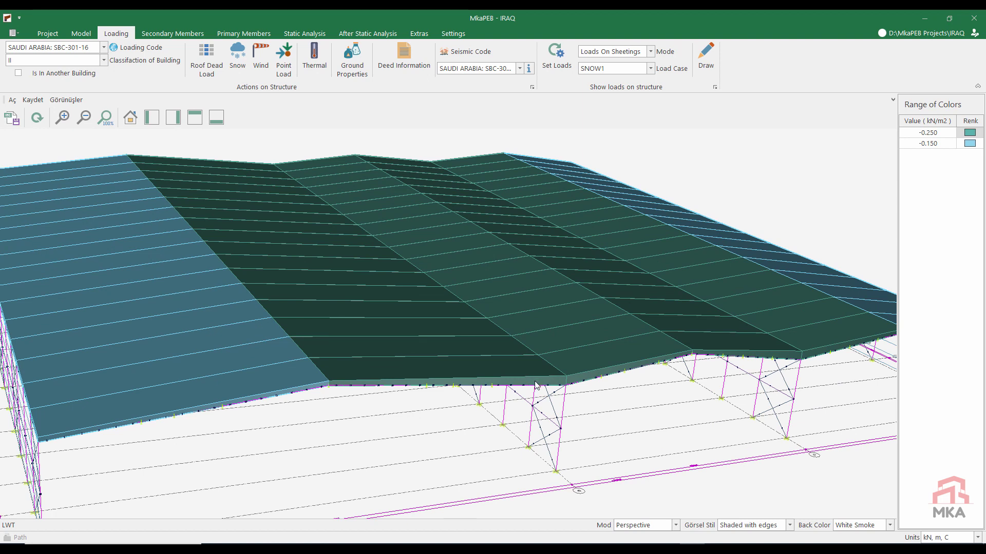
- Draw the WIND-L load case on the sheetings and examine its distribution over the roof
click(615, 68)
scroll(613, 129, down, 1)
click(612, 134)
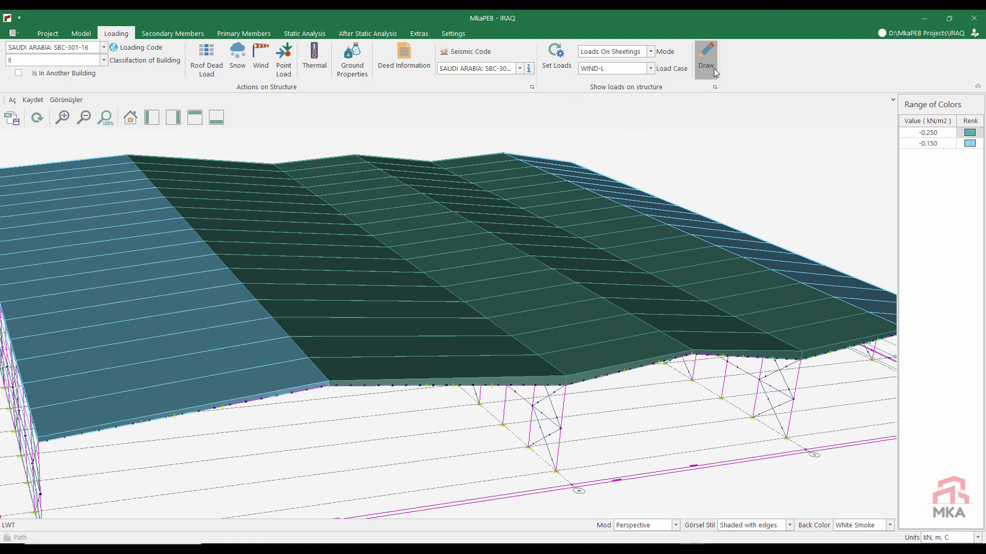
click(714, 69)
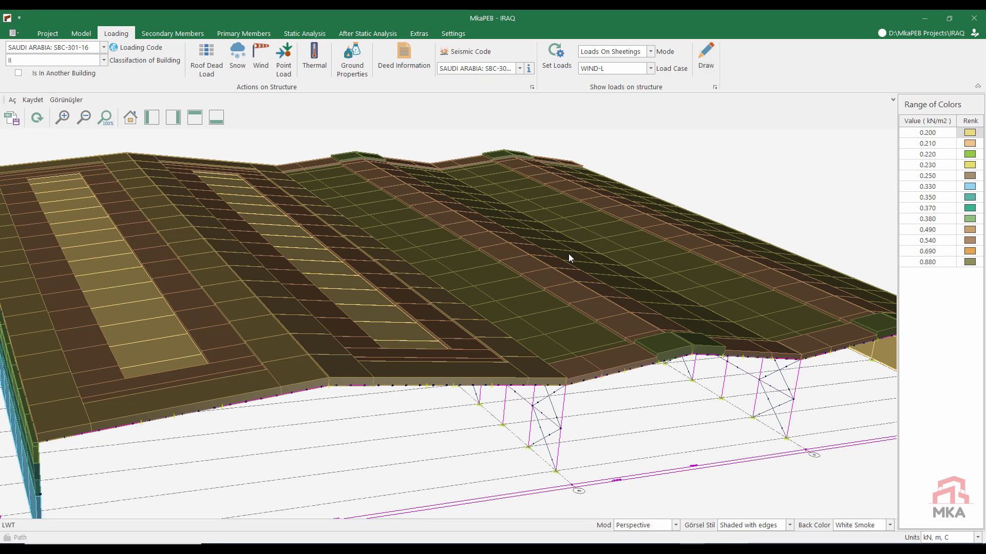
scroll(563, 273, down, 2)
middle_drag(389, 327, 331, 312)
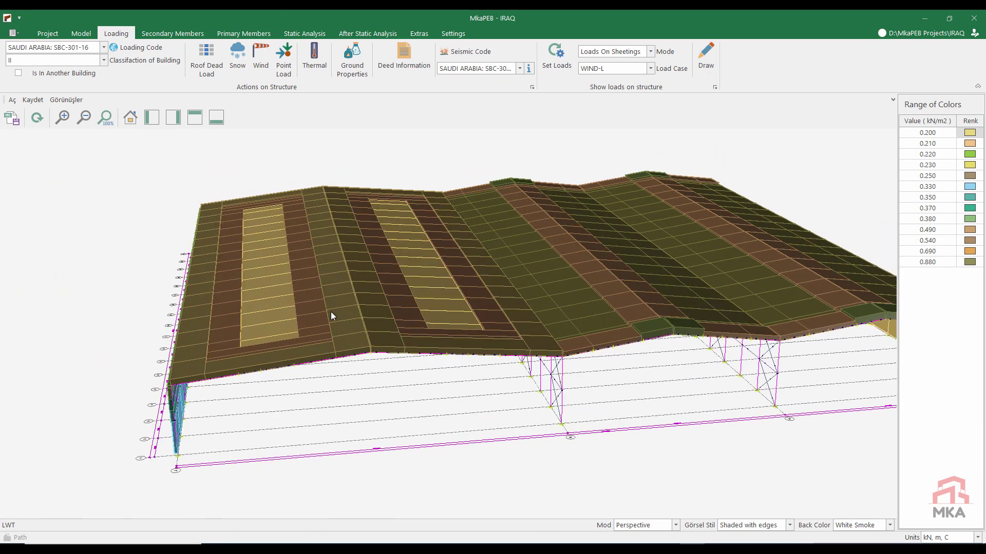
- Check the WIND-L uniform plane load on three different roof zones
click(196, 322)
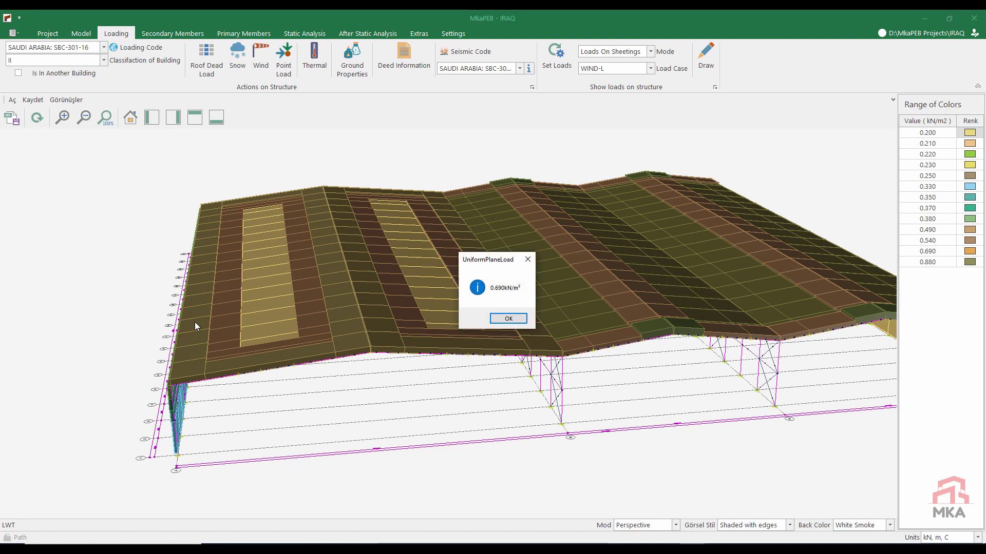
click(524, 318)
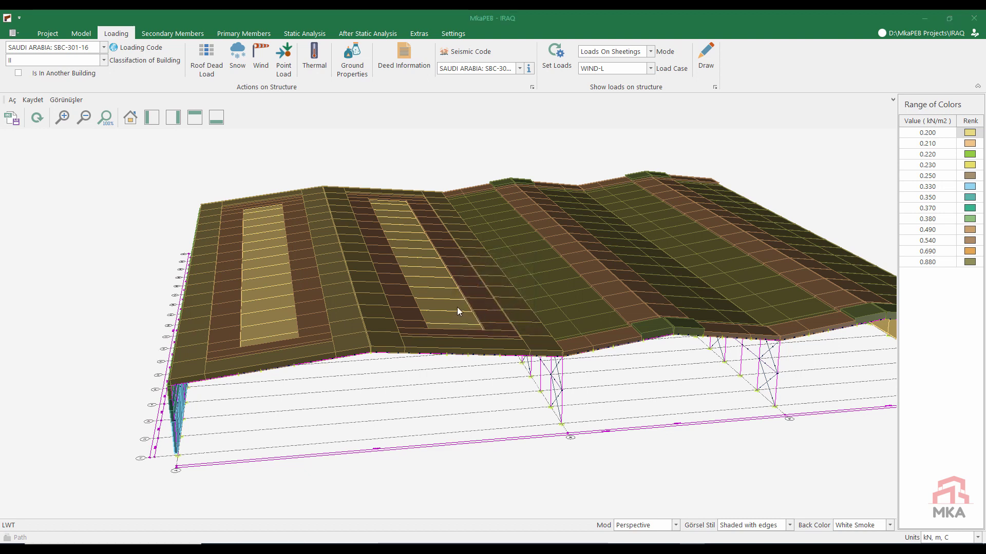
click(482, 304)
click(506, 319)
click(593, 281)
click(507, 319)
- Draw the WIND-F load case on the sheetings
click(614, 69)
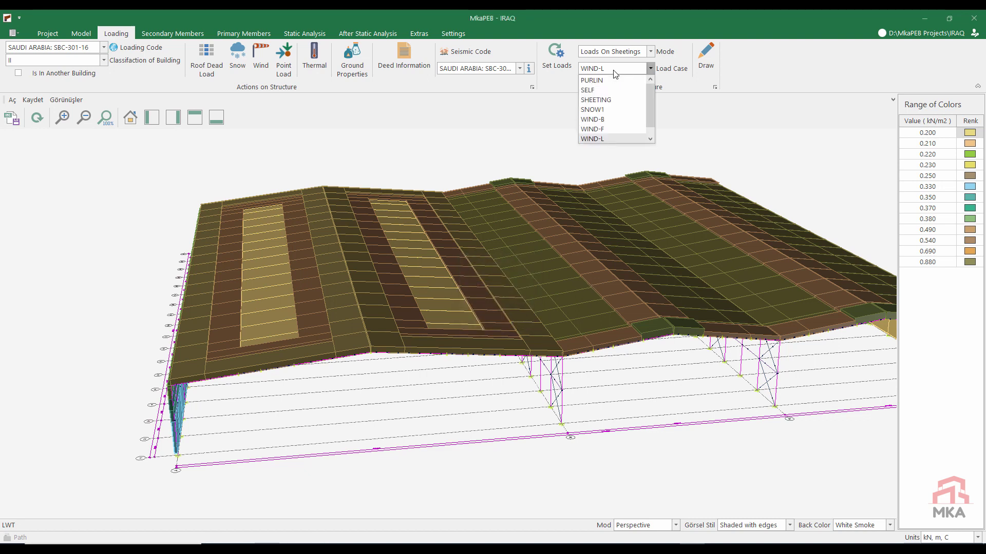
click(593, 129)
click(704, 61)
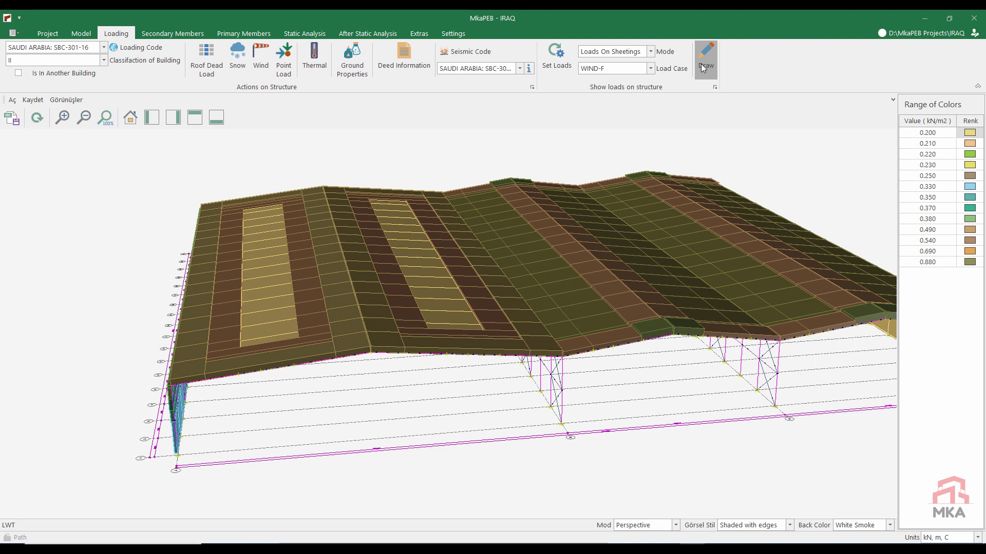
- Draw the WIND-F load case on the sheetings and on the secondary members
click(705, 62)
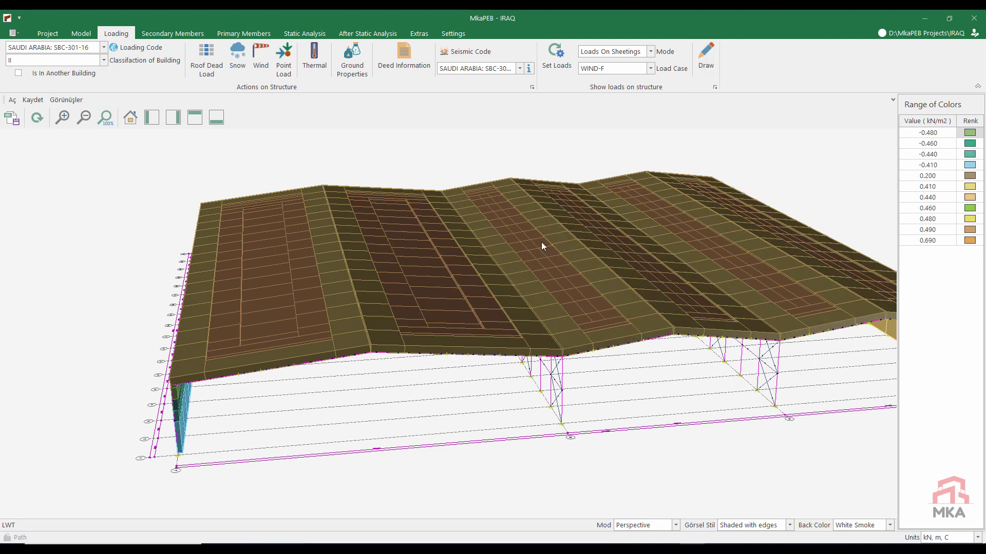
click(612, 52)
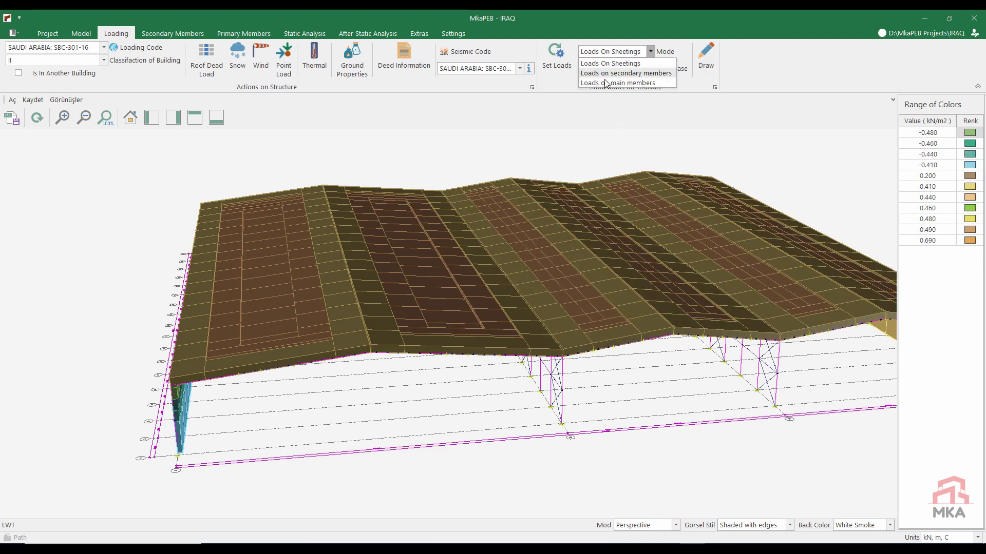
click(618, 73)
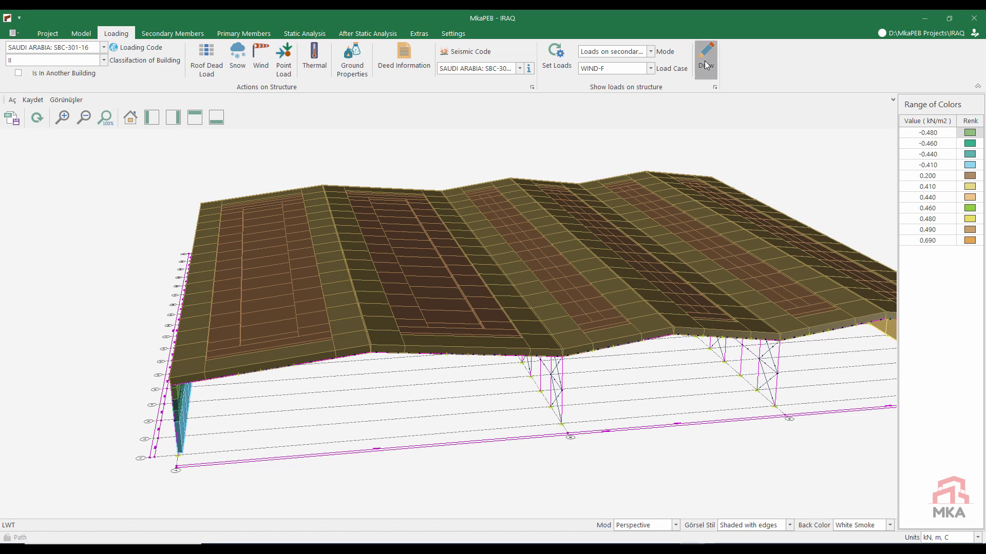
click(706, 64)
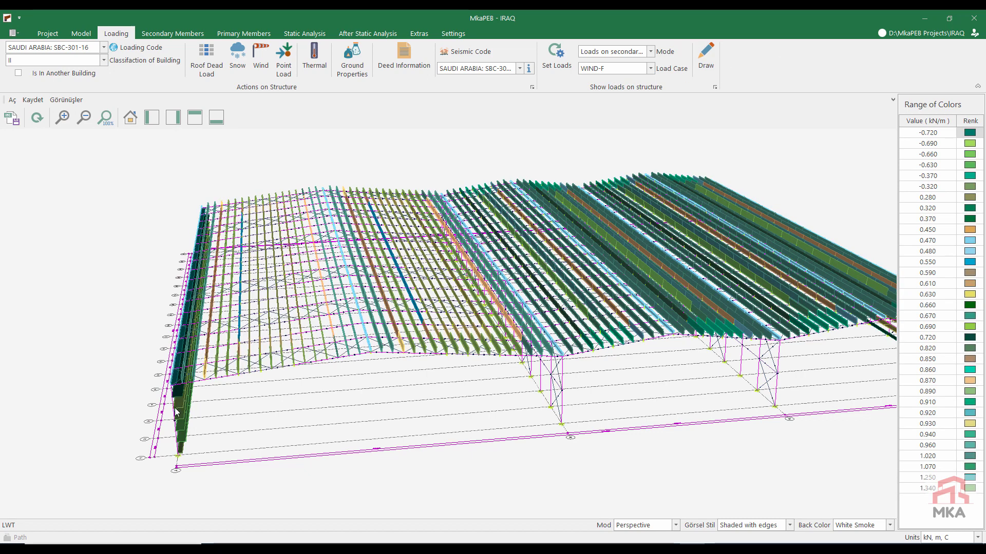
- Draw the WIND-F load case on the main members
click(614, 51)
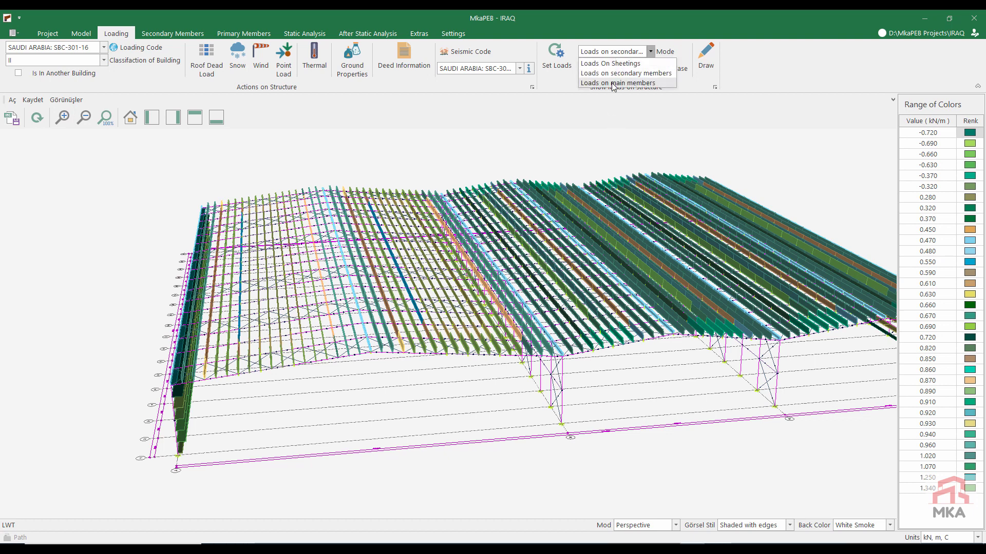
click(614, 82)
click(697, 63)
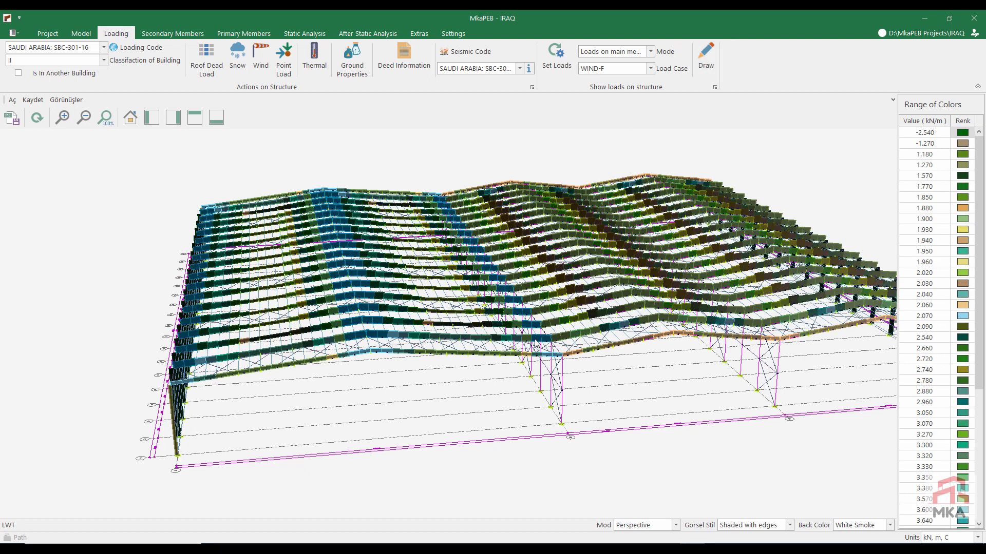
- Set the single-profile purlins of the 0–50000 mm truss to section C200-15-S250GD, with the same properties for all
click(183, 35)
click(212, 63)
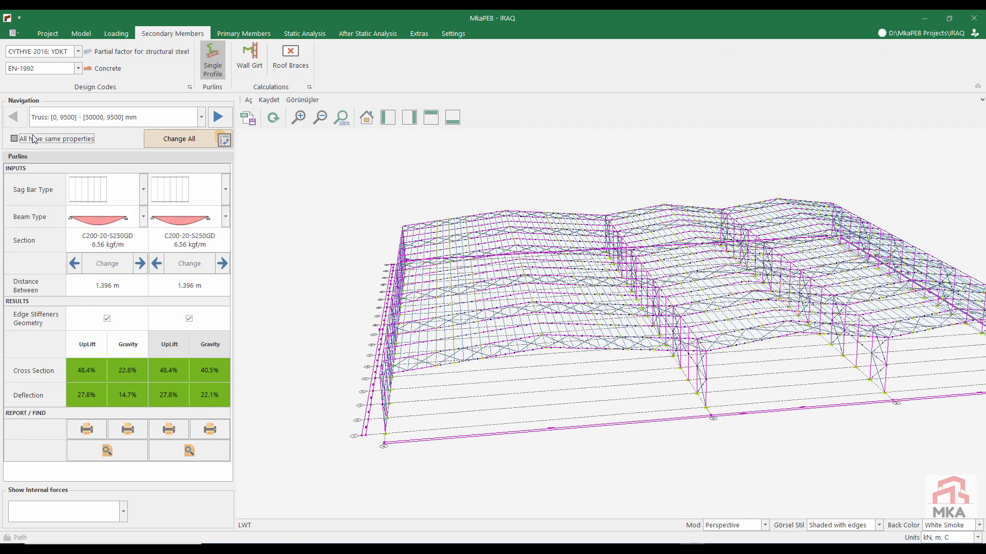
click(75, 264)
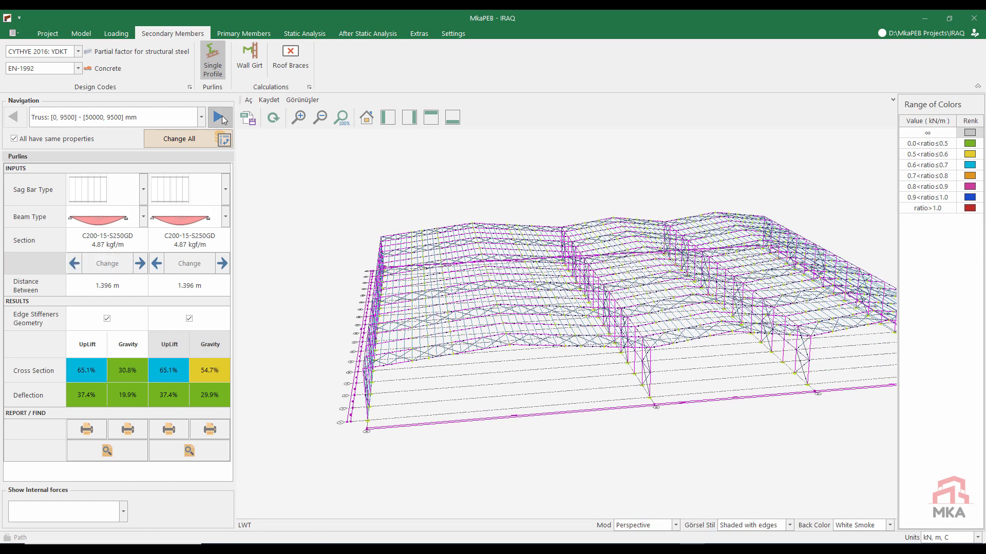
- Set the purlins of the 50000–80000 mm and 80000–110000 mm trusses to section C200-15-S250GD
click(220, 118)
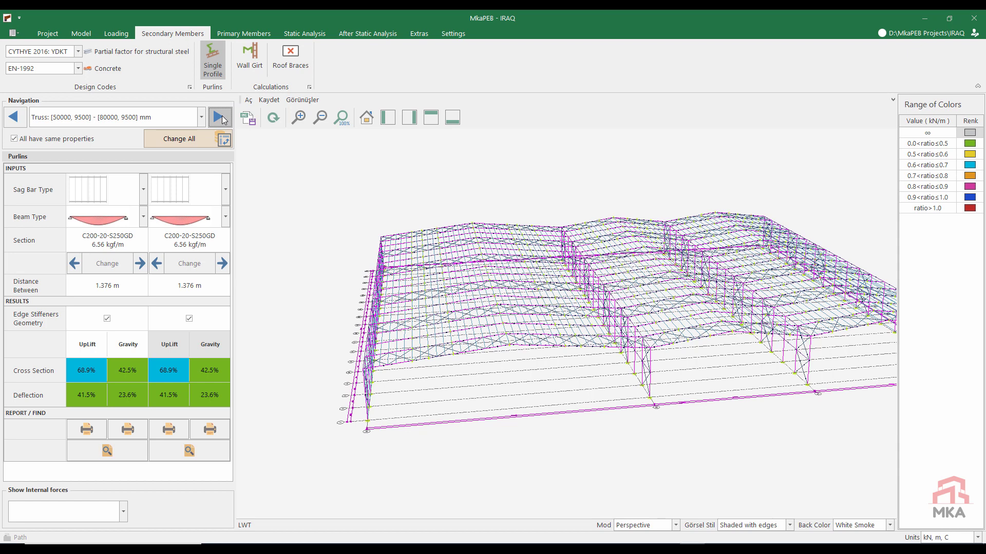
click(75, 267)
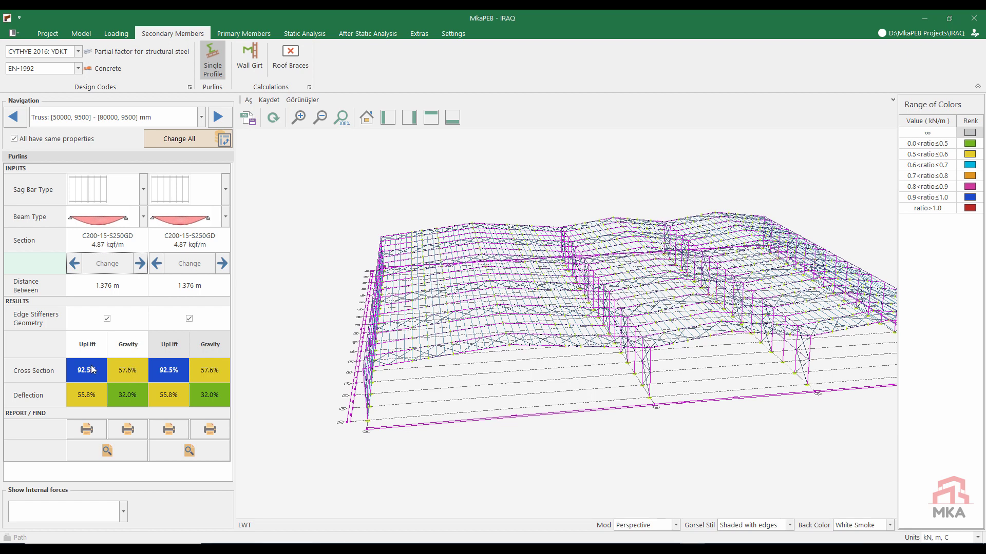
click(218, 117)
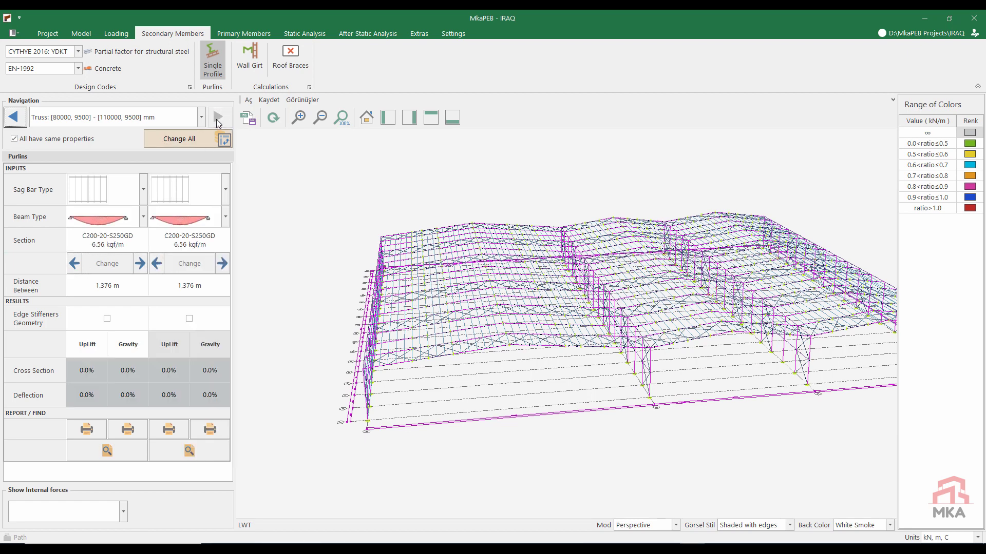
click(74, 263)
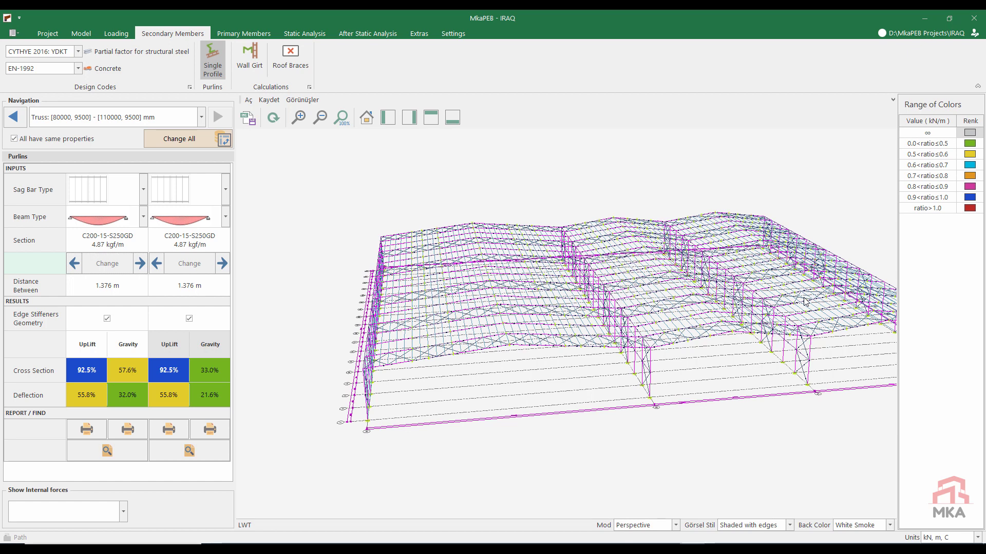
- Set the yz-A wall girts to section C200-15-S250GD and give all girts the same properties
click(251, 66)
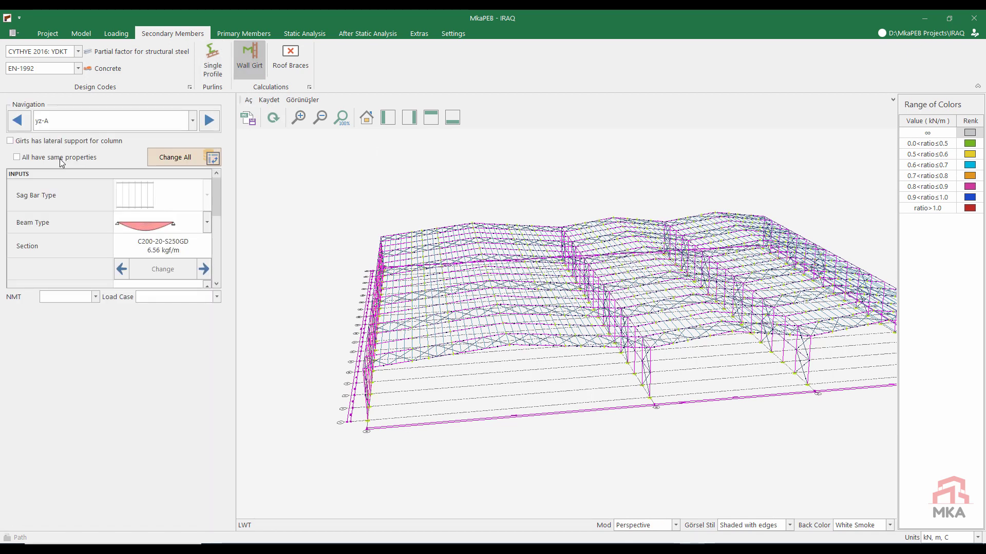
click(132, 270)
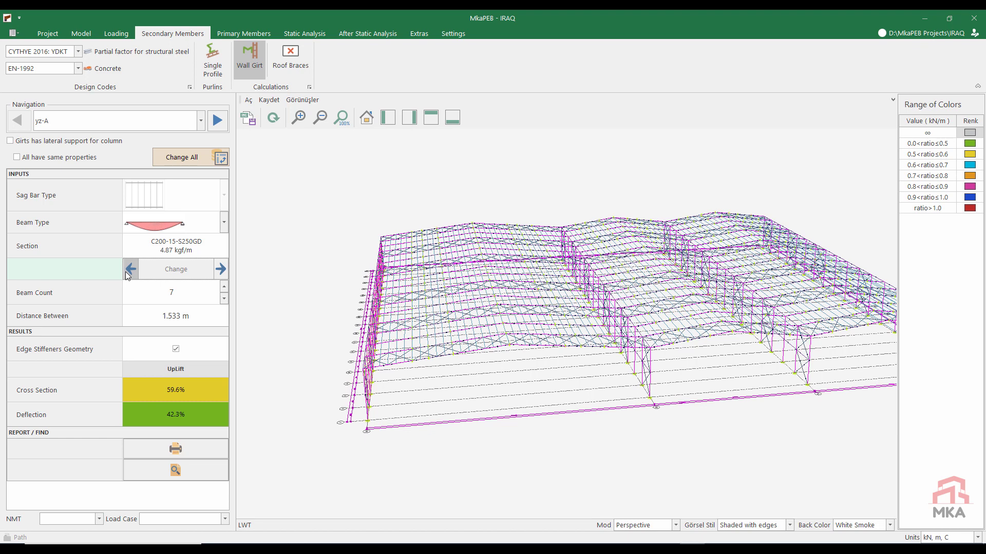
click(37, 160)
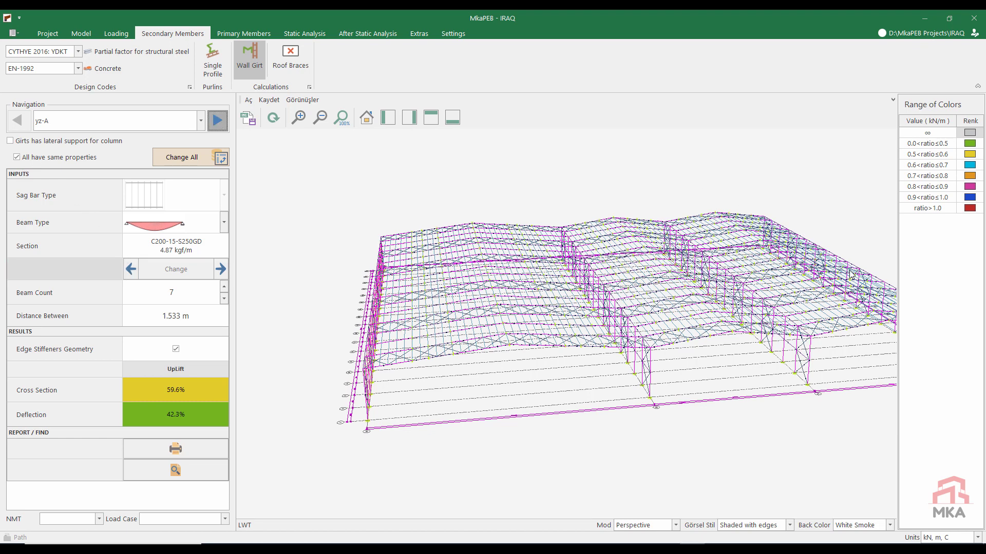
- Set the yz-D wall girts to C200-15-S250GD, make the girts lateral support for the columns, and return to wall yz-A
click(131, 269)
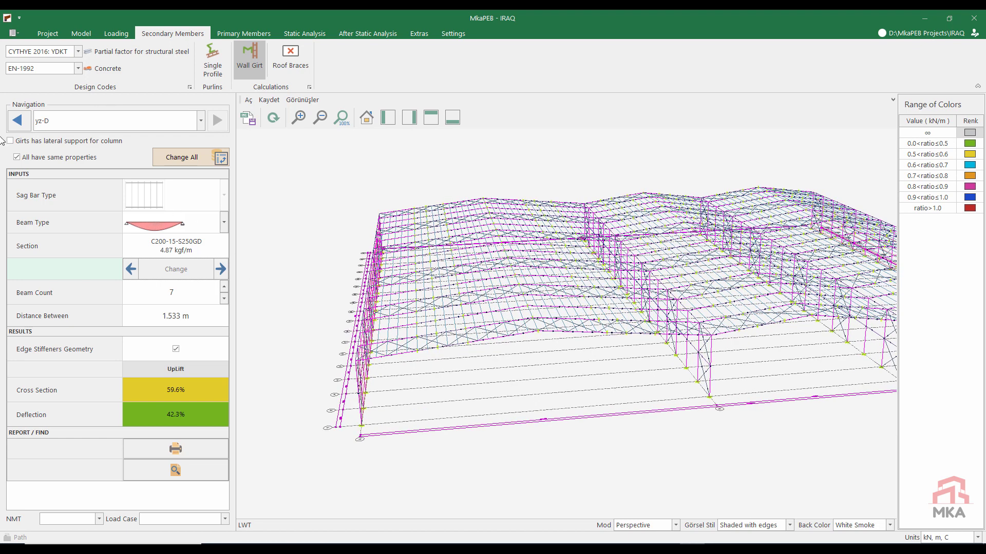
click(23, 144)
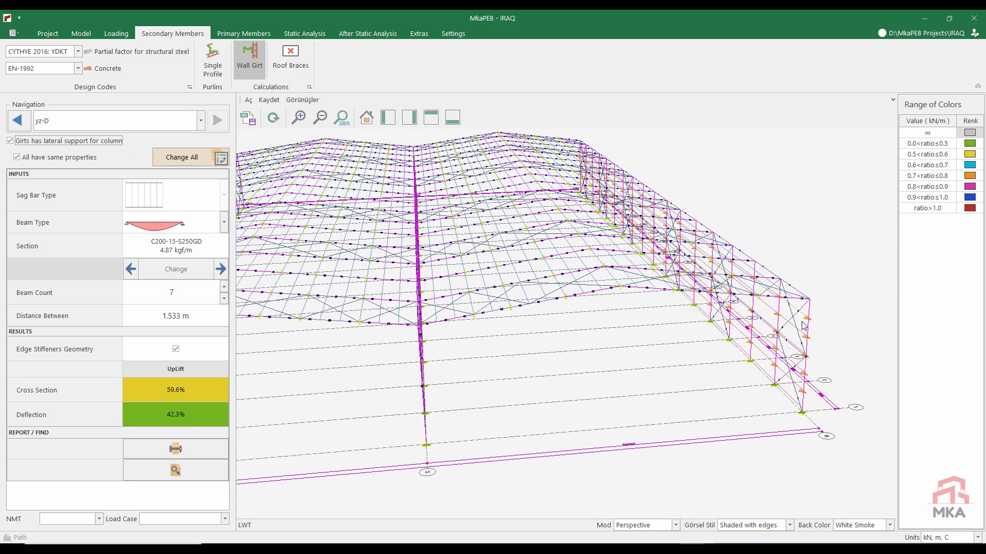
click(19, 122)
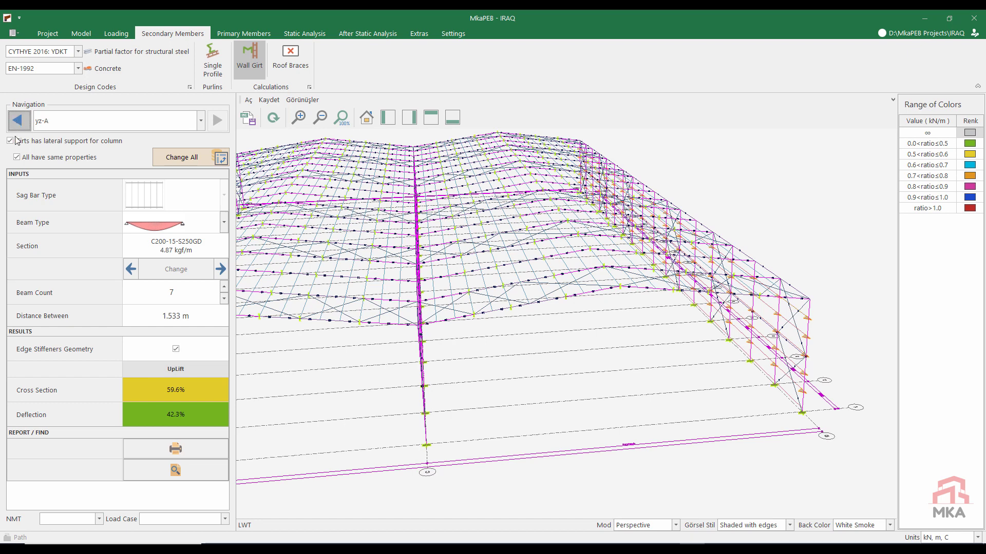
- Assign the 0.0M main column on axis xz-2 profile H:600:15:200:20 from series B x tf 200 x 20, in steel grade S235
click(251, 32)
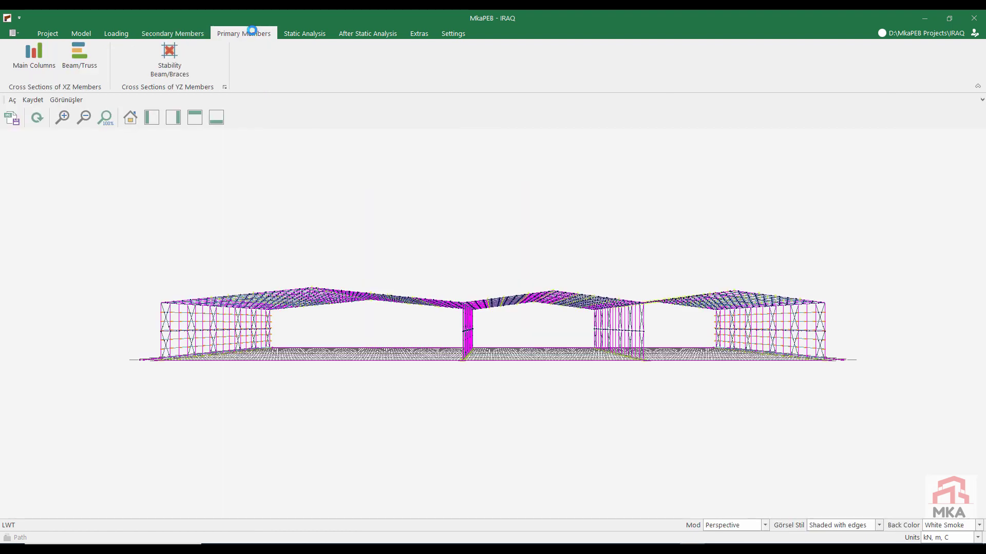
click(37, 63)
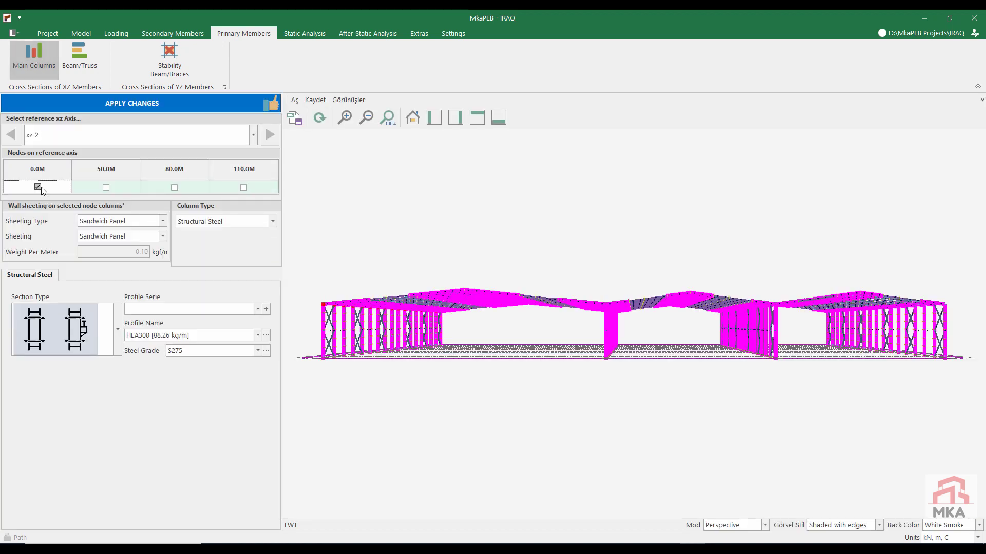
click(165, 310)
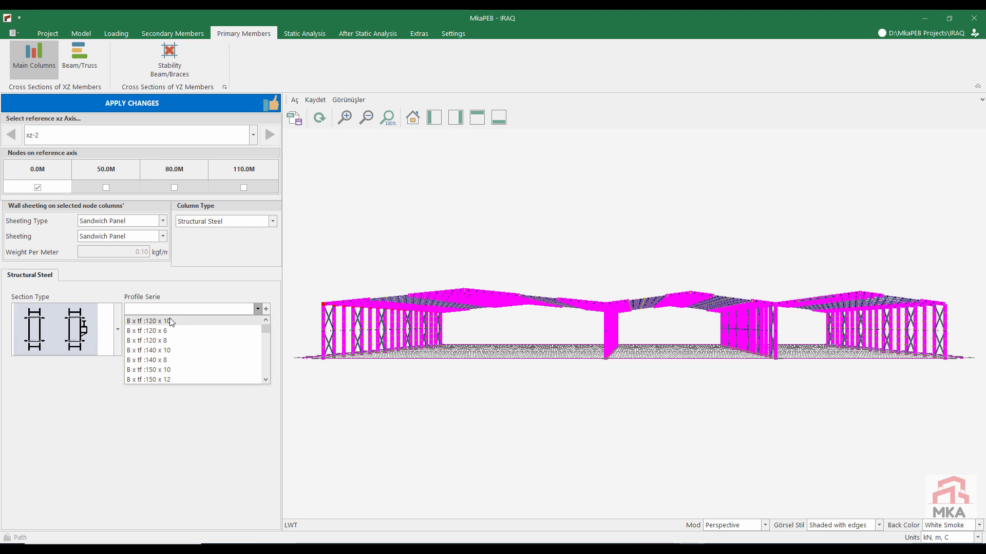
scroll(166, 378, down, 4)
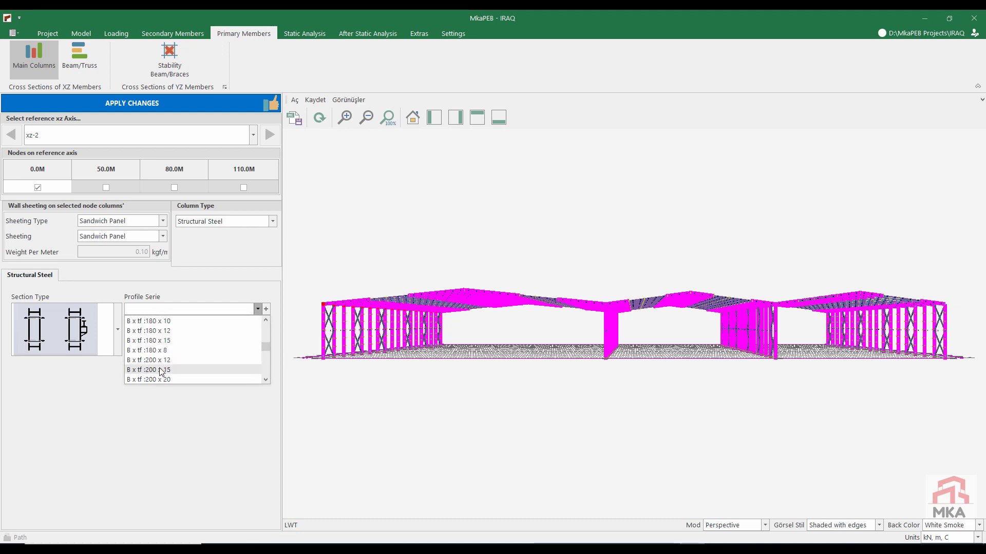
click(166, 380)
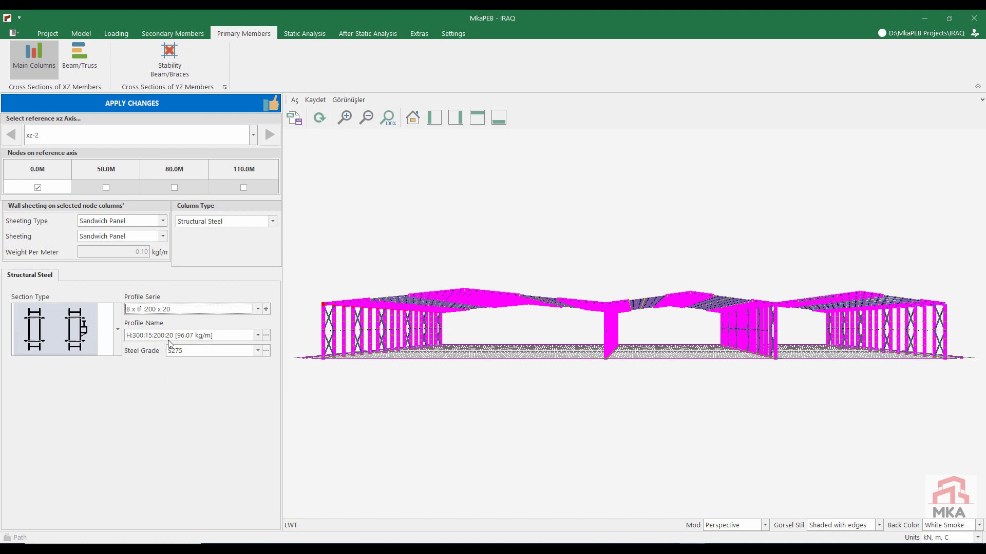
click(169, 338)
scroll(163, 391, down, 1)
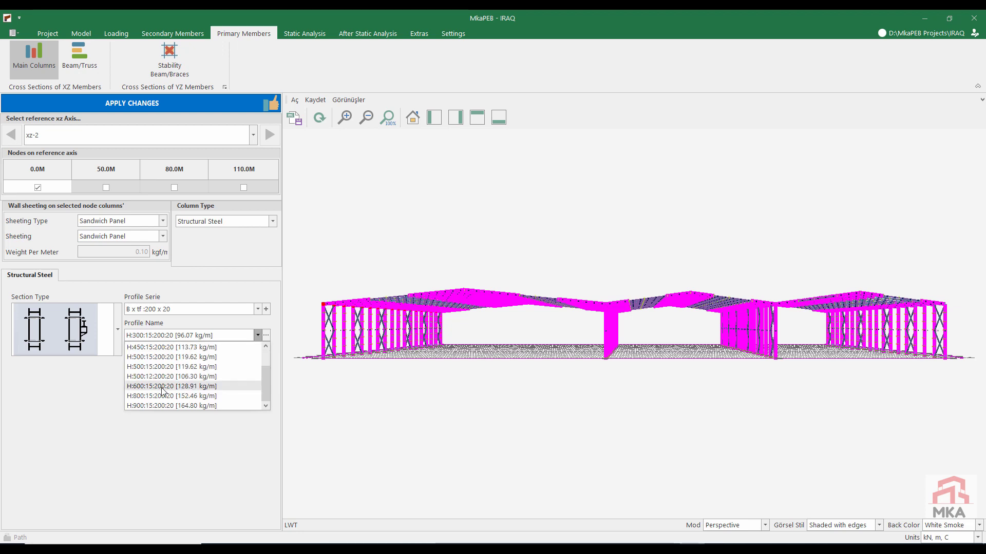
click(162, 389)
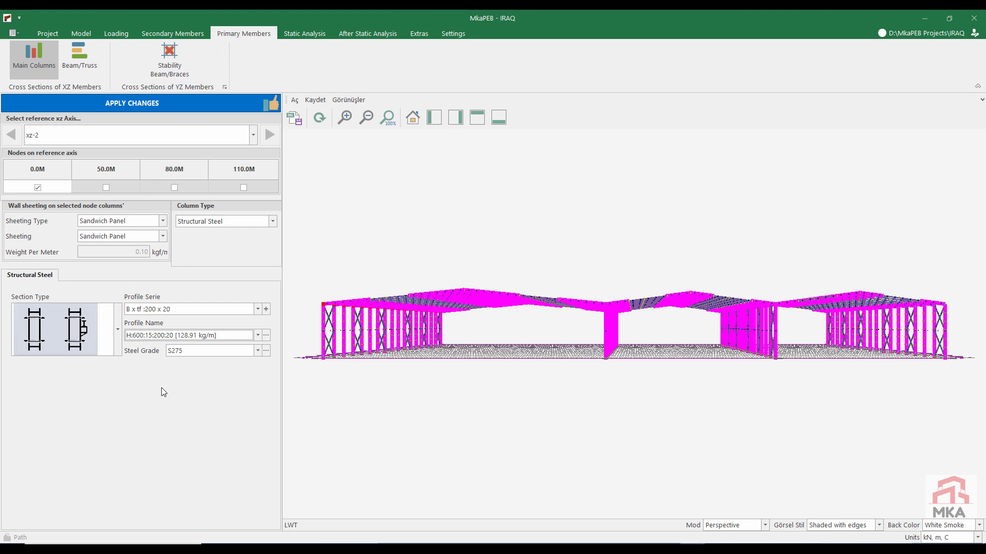
click(190, 351)
click(191, 364)
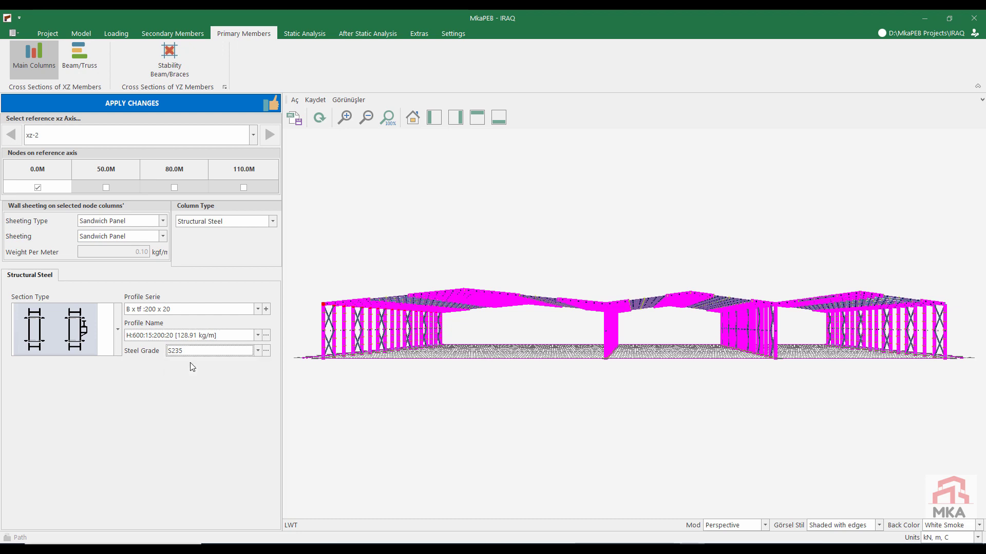
- Select the 50.0M and 80.0M main columns instead of 0.0M and set their wall sheeting type to Not Exist
click(41, 188)
click(105, 188)
click(174, 188)
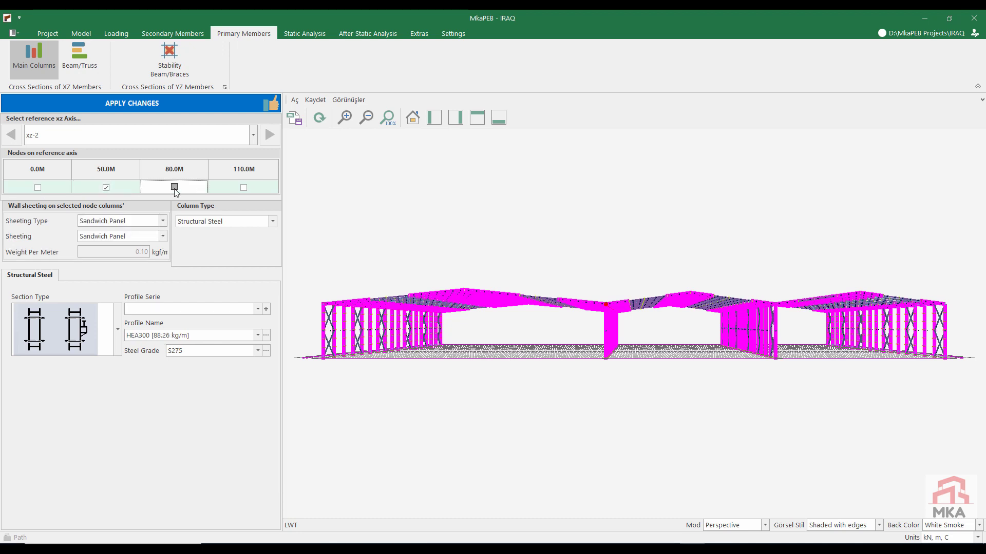
click(102, 221)
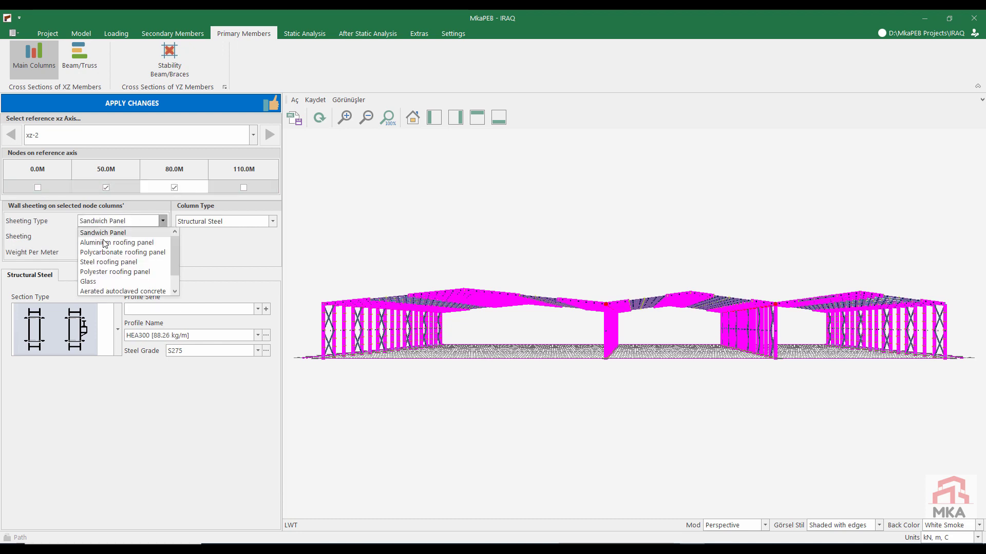
scroll(108, 277, down, 1)
click(100, 291)
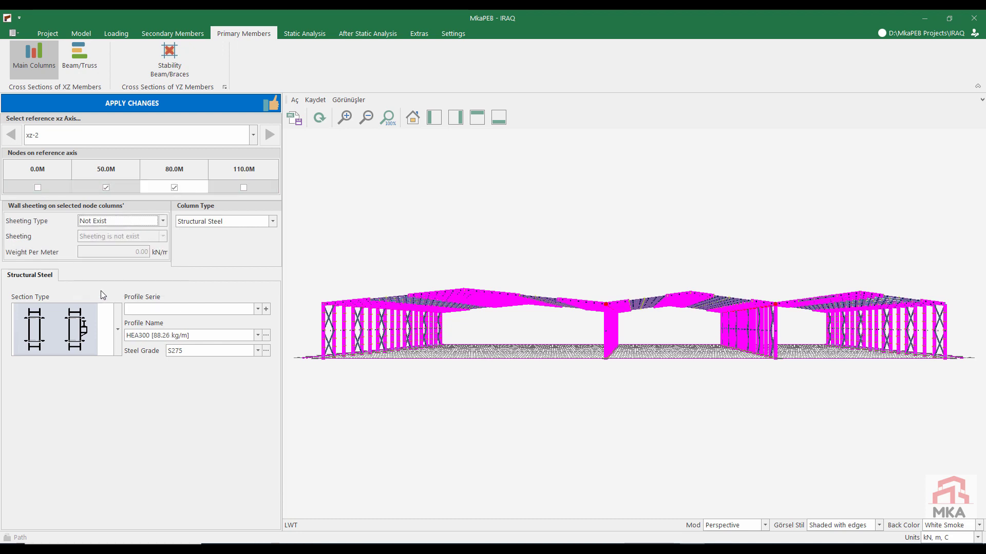
- Assign the 50.0M and 80.0M columns profile H:500:12:200:20 from series B x tf 200 x 20, in steel grade S235
click(154, 308)
scroll(165, 360, down, 2)
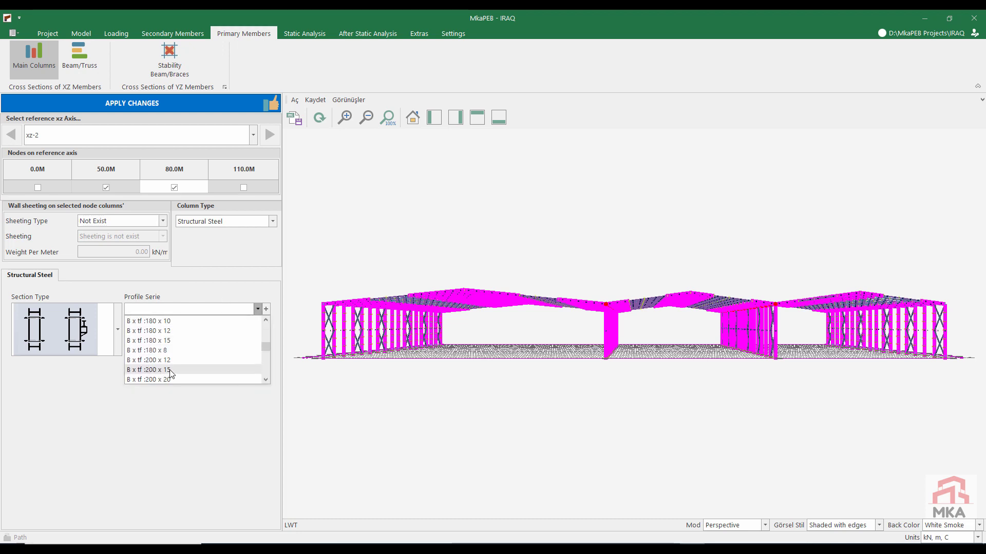
click(164, 379)
click(179, 336)
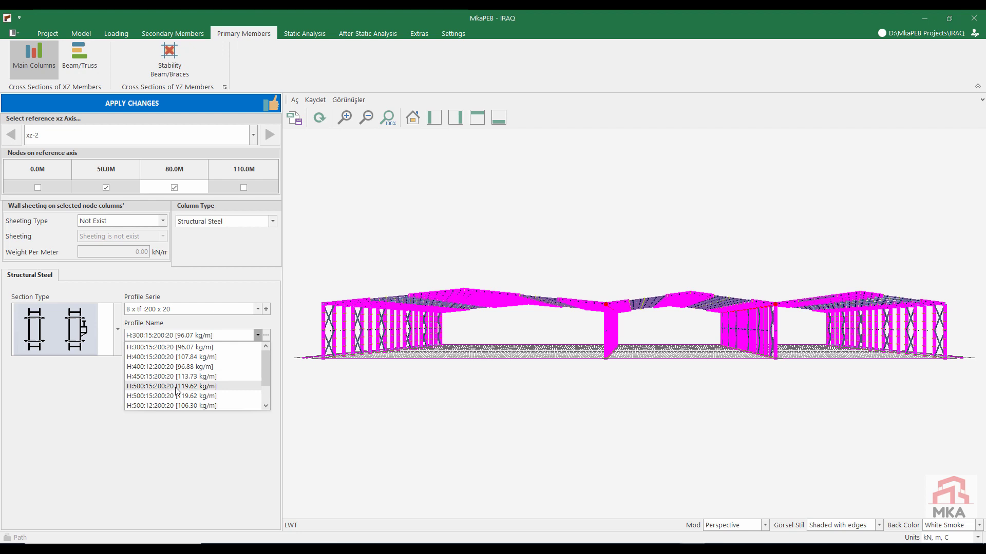
click(159, 405)
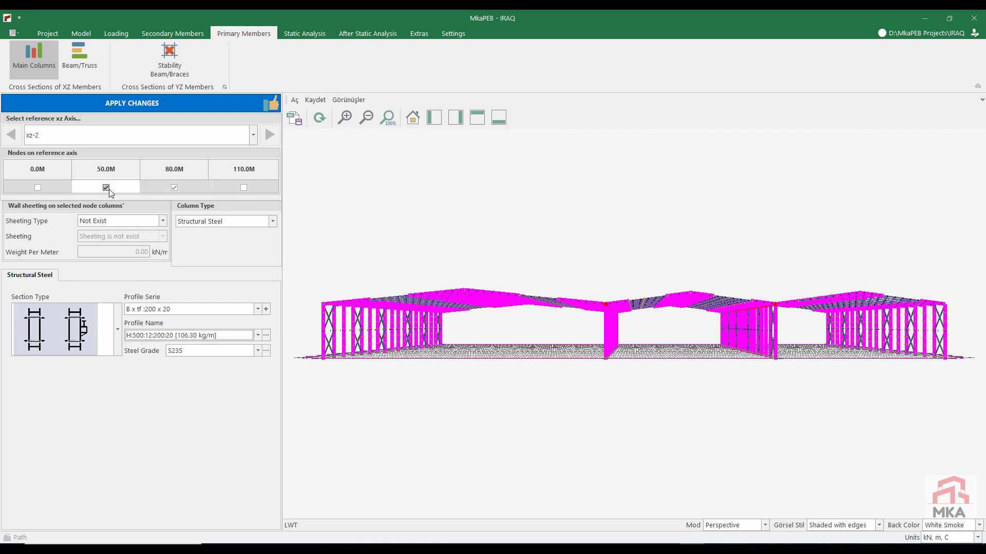
- Assign the 110.0M main column on axis xz-2 profile H:500:12:200:20 from series B x tf 200 x 20 in S235, and apply the column changes
click(244, 187)
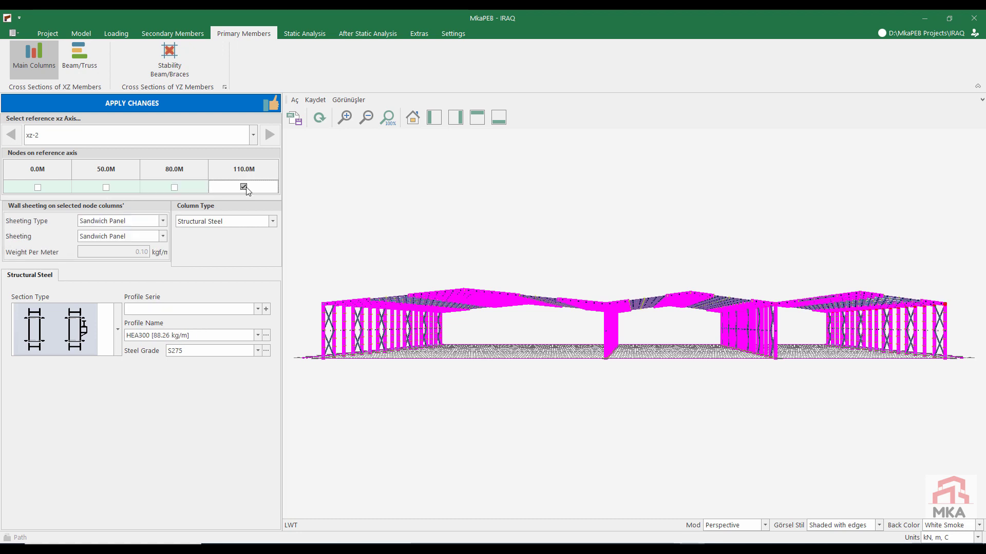
click(154, 309)
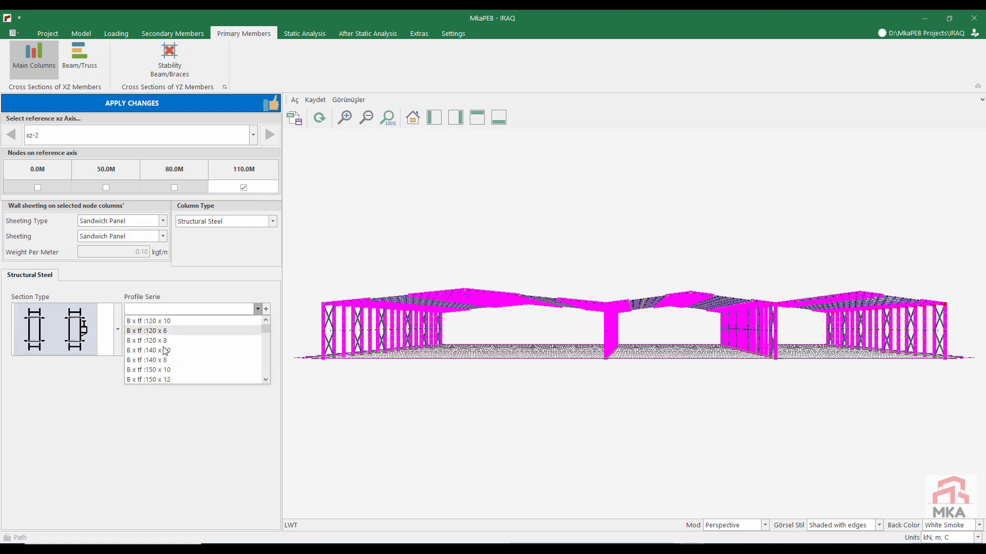
scroll(173, 366, down, 2)
scroll(177, 361, up, 3)
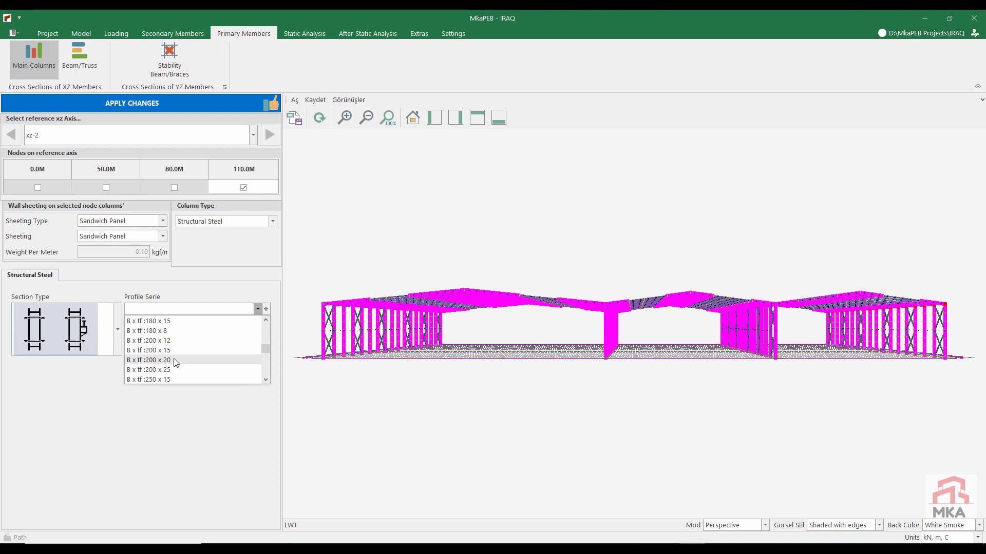
click(174, 360)
click(171, 337)
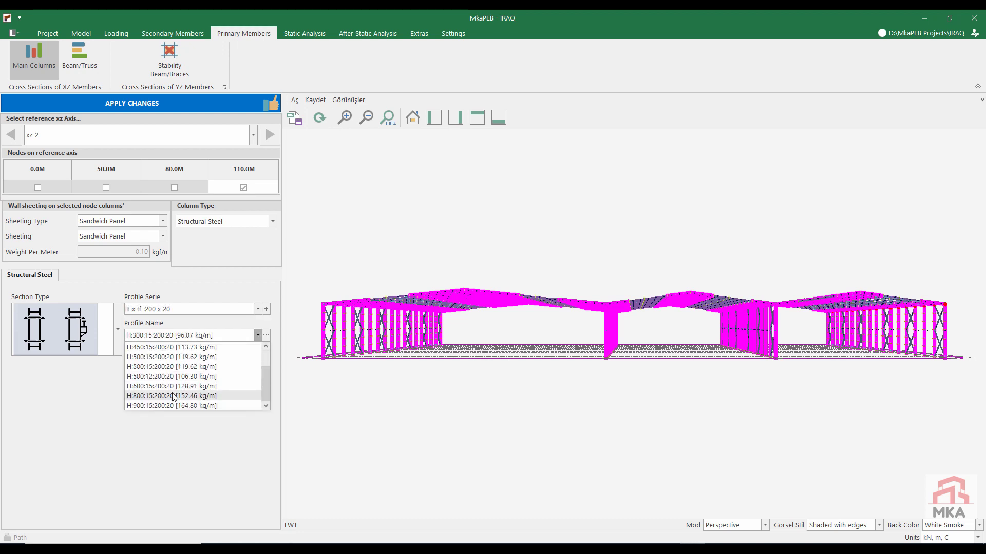
scroll(172, 395, down, 1)
click(170, 382)
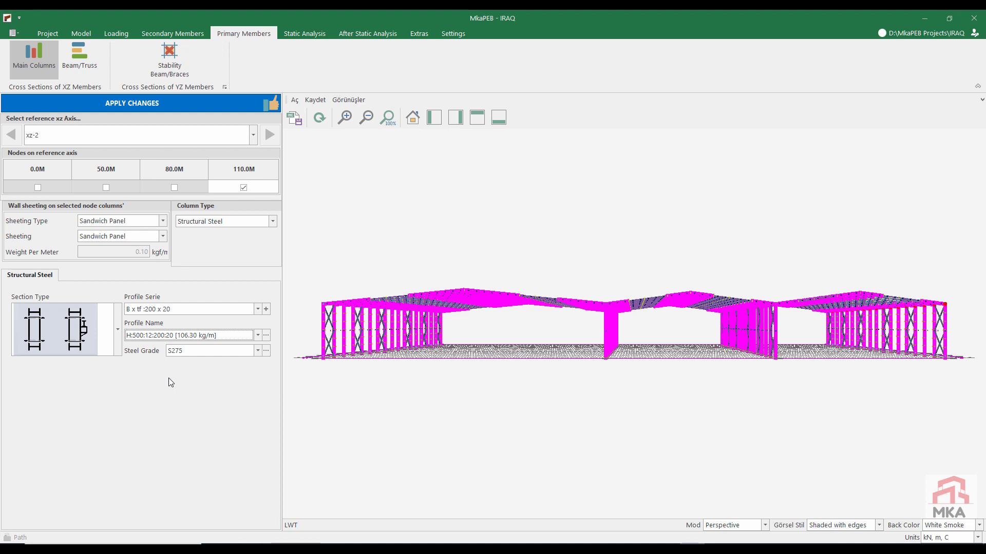
click(195, 351)
click(187, 364)
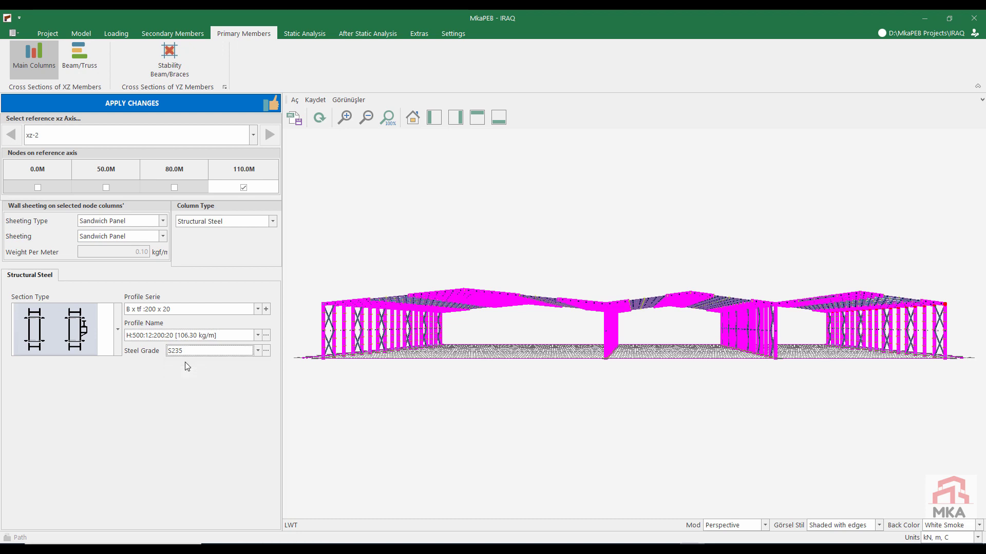
click(155, 105)
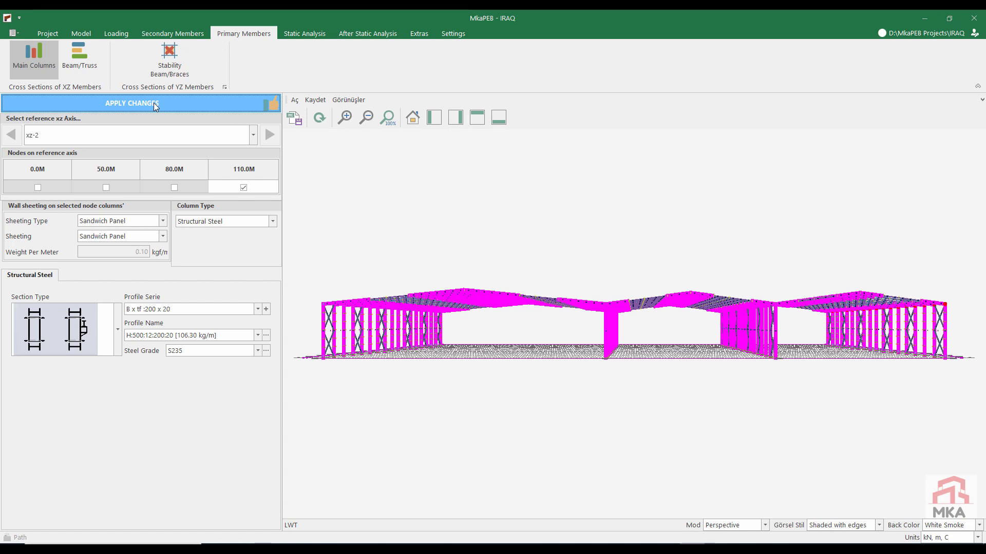
- For the beams on axis xz-2, set truss 0's upper chord to profile H:600:12:175:15 from series B x tf 175 x 15
click(83, 58)
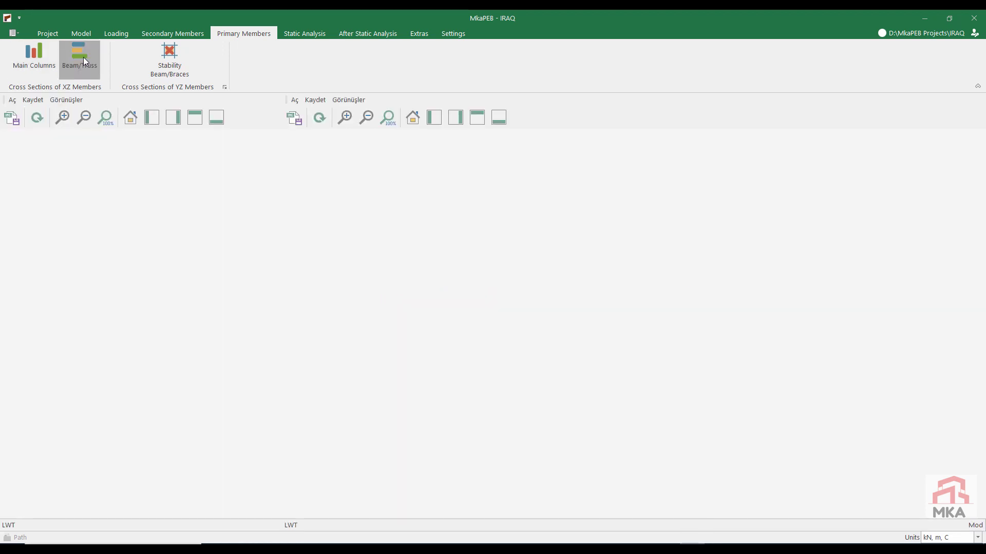
click(124, 332)
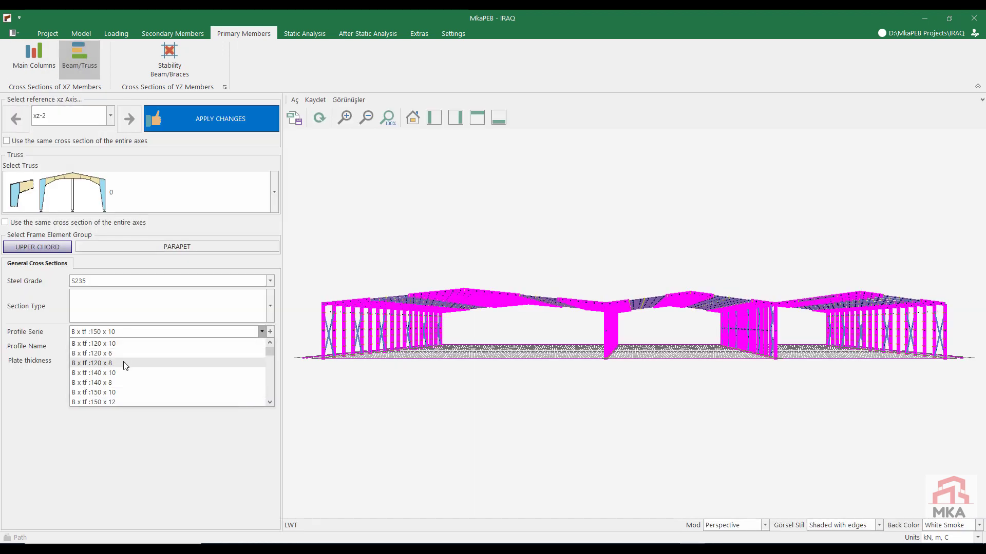
scroll(125, 400, down, 3)
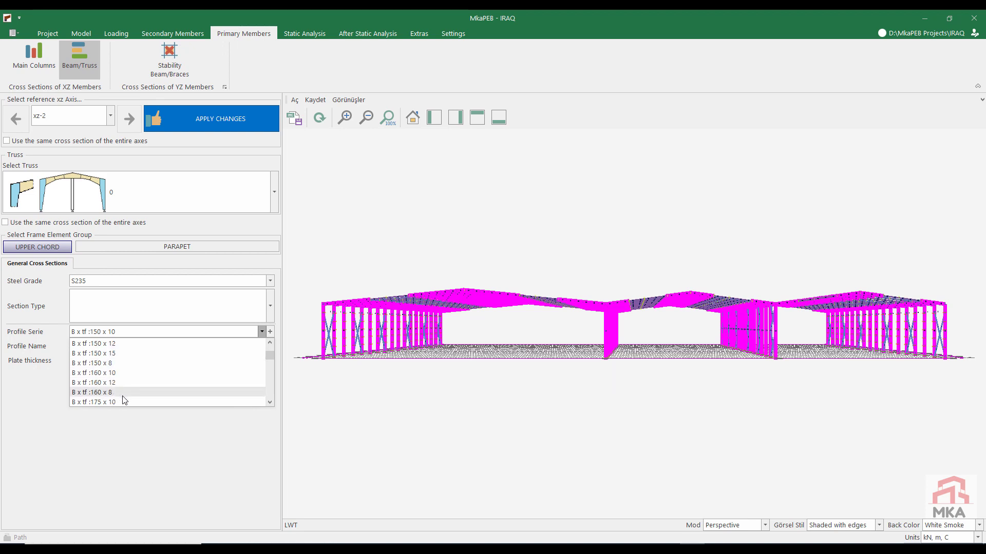
click(117, 392)
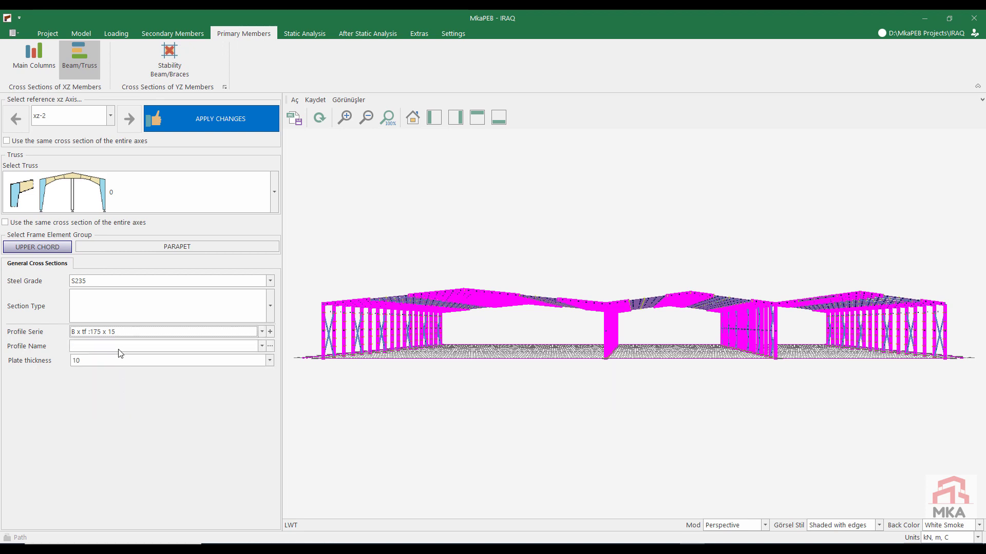
click(121, 348)
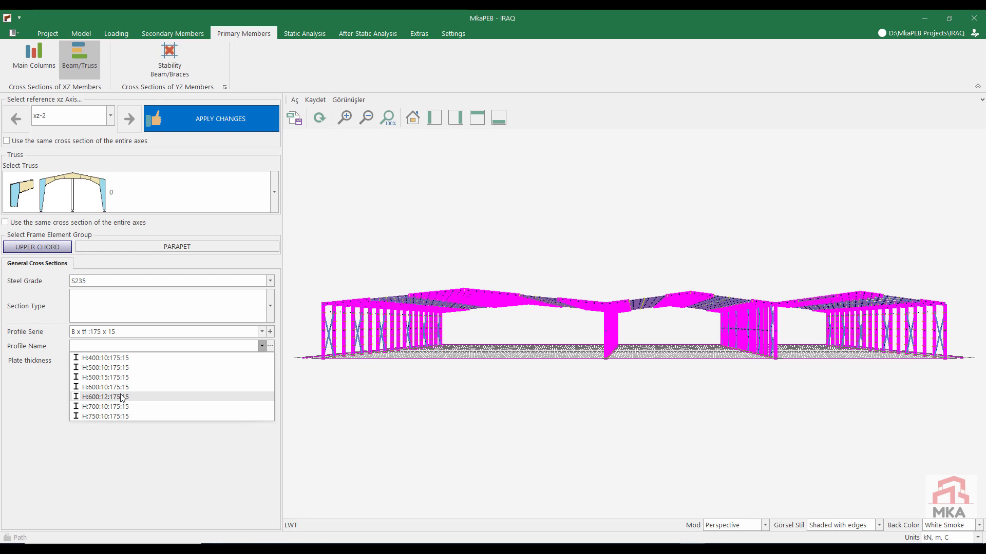
click(122, 397)
- Select truss 1 and set its upper chord profile to H:450:8:150:10
click(135, 193)
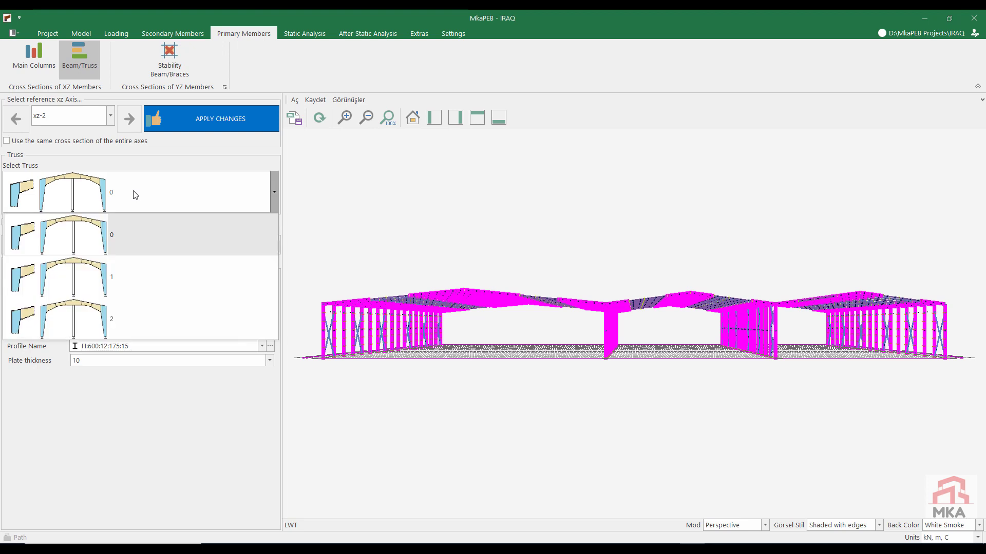
click(107, 277)
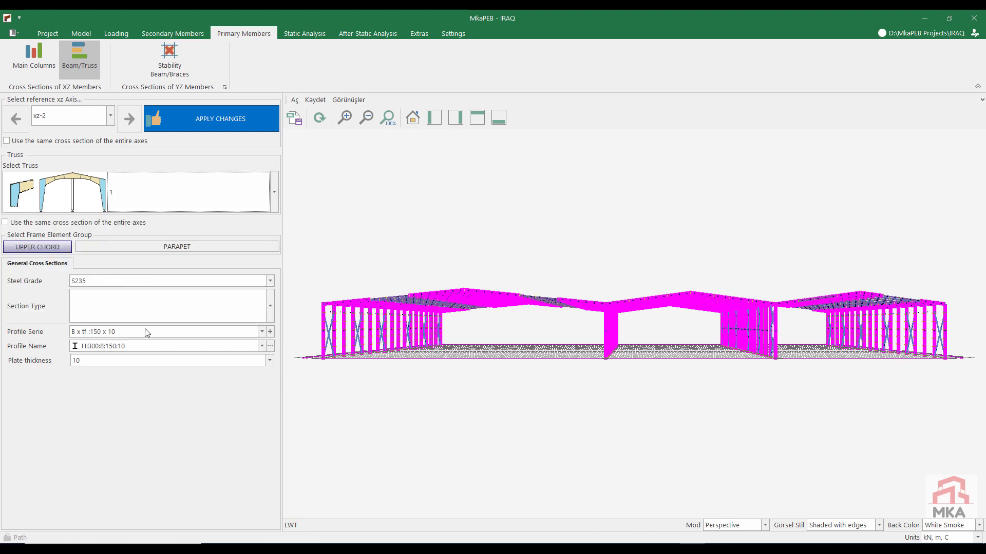
click(122, 347)
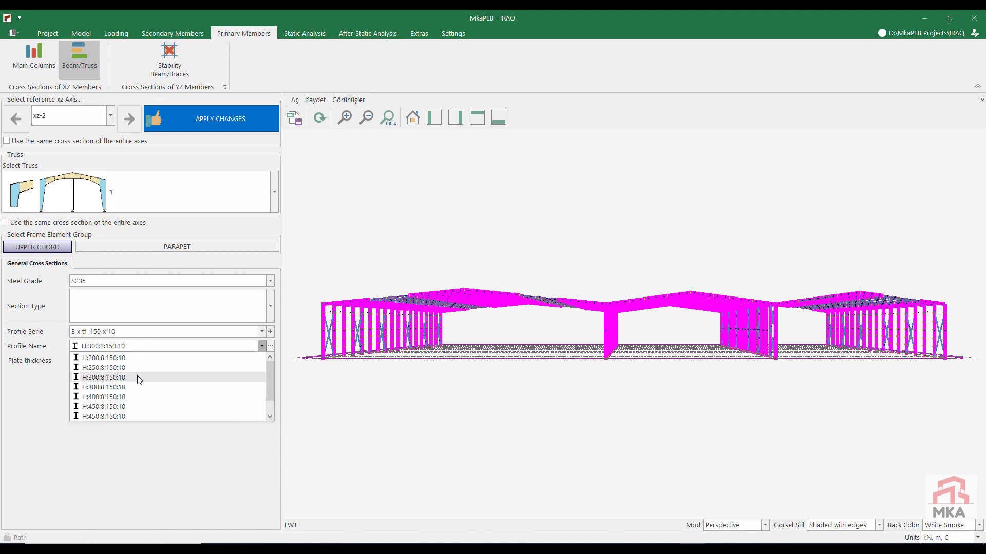
click(136, 397)
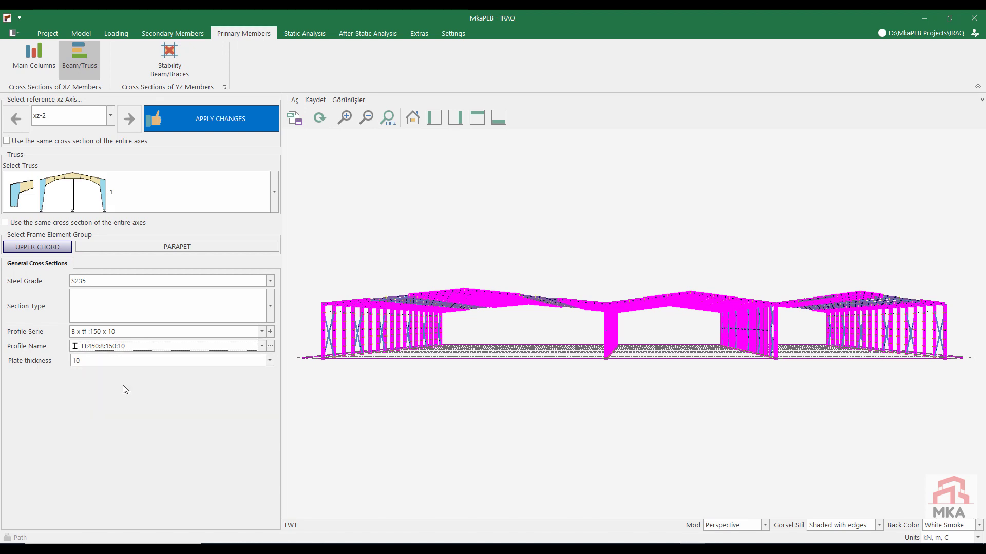
- Select truss 2, set its upper chord profile to H:450:8:150:10, and apply the beam section changes
click(124, 195)
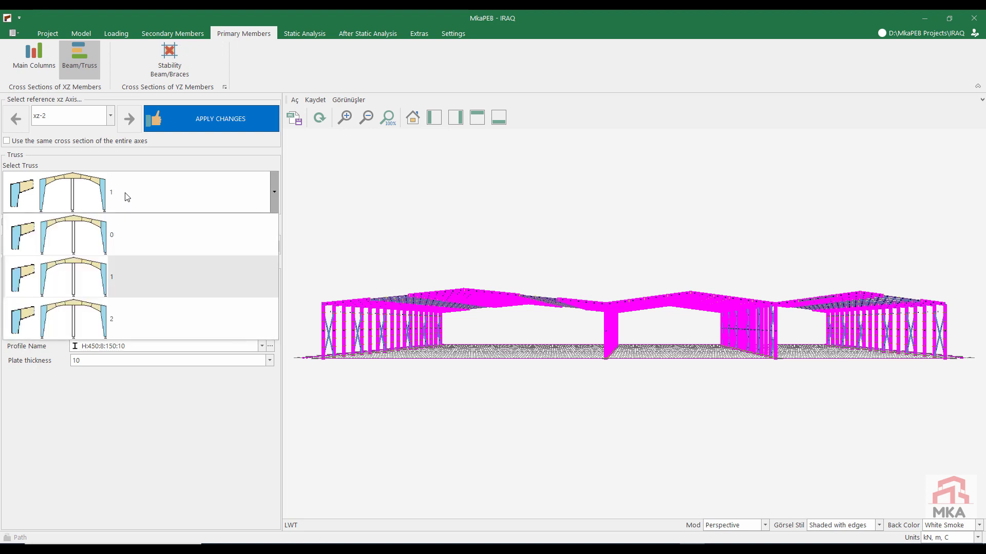
click(95, 327)
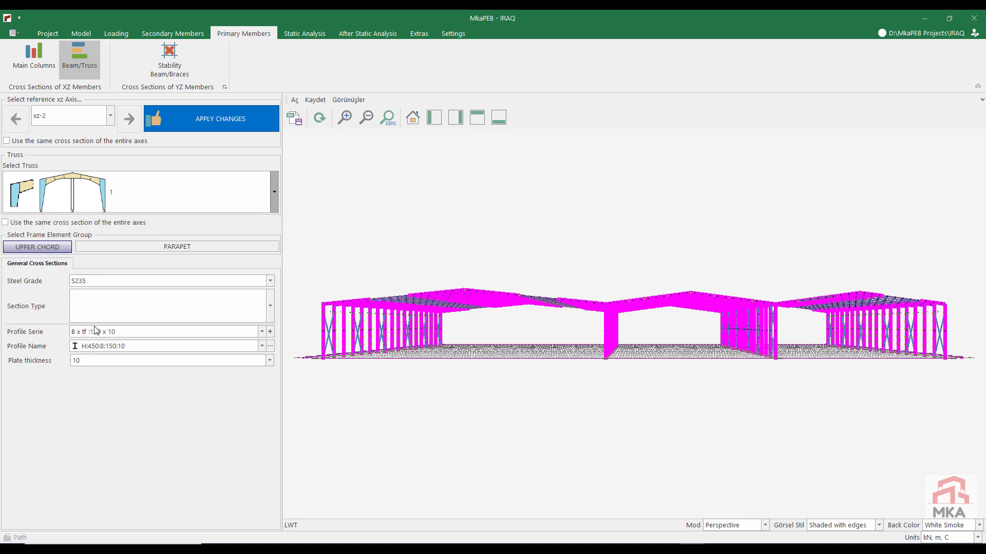
click(128, 349)
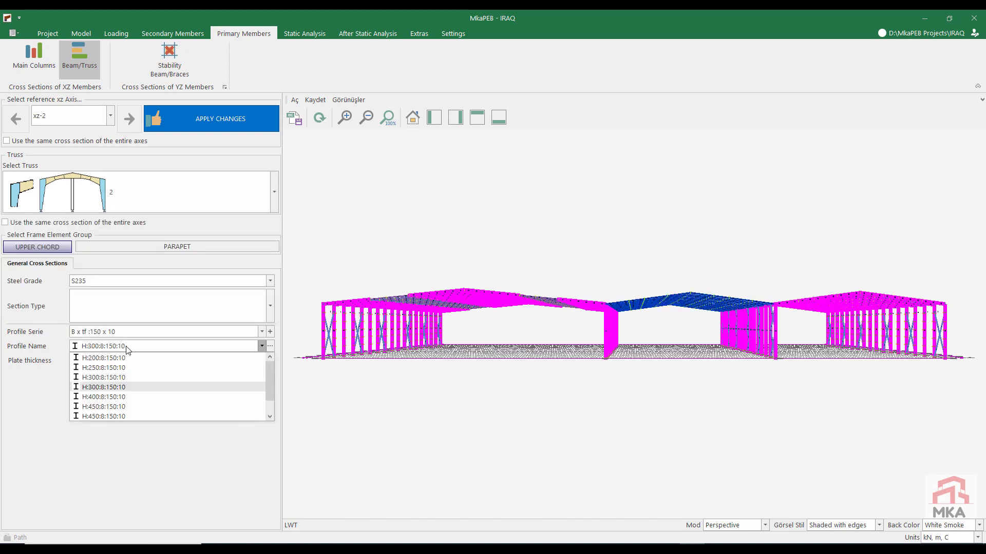
click(120, 397)
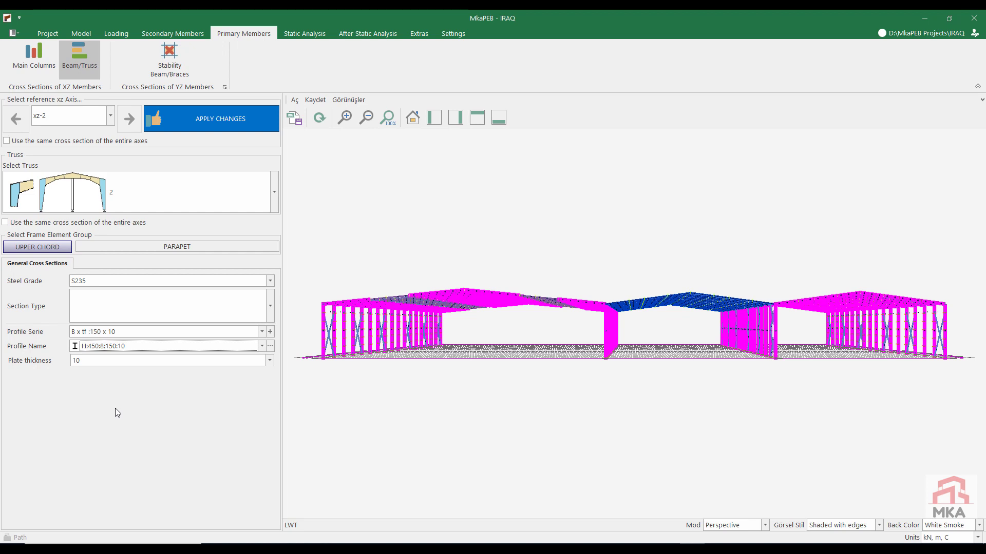
click(203, 124)
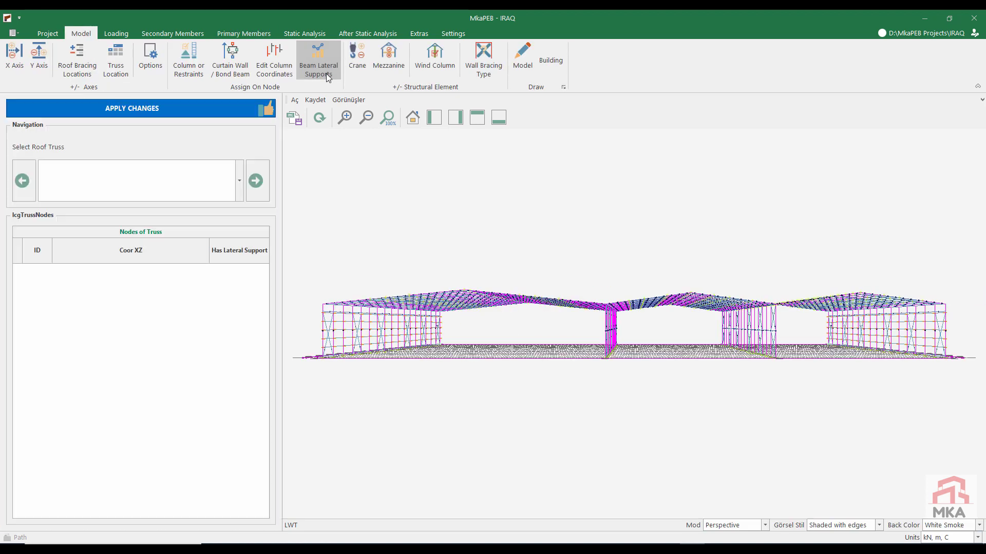
- In Beam Lateral Supports, give the [0, 9500] - [50000, 9500] mm roof truss lateral supports at odd-numbered nodes 3 through 19
click(97, 187)
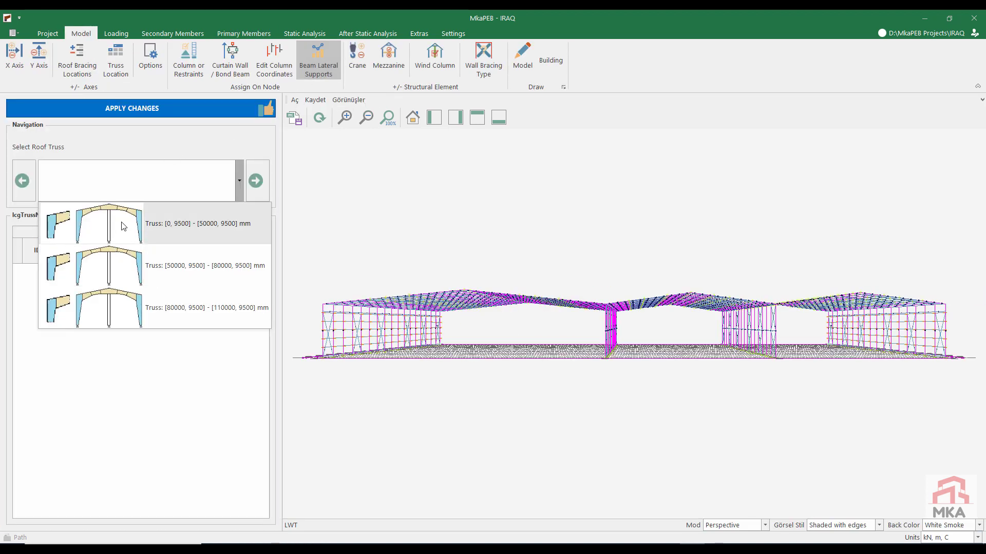
click(122, 226)
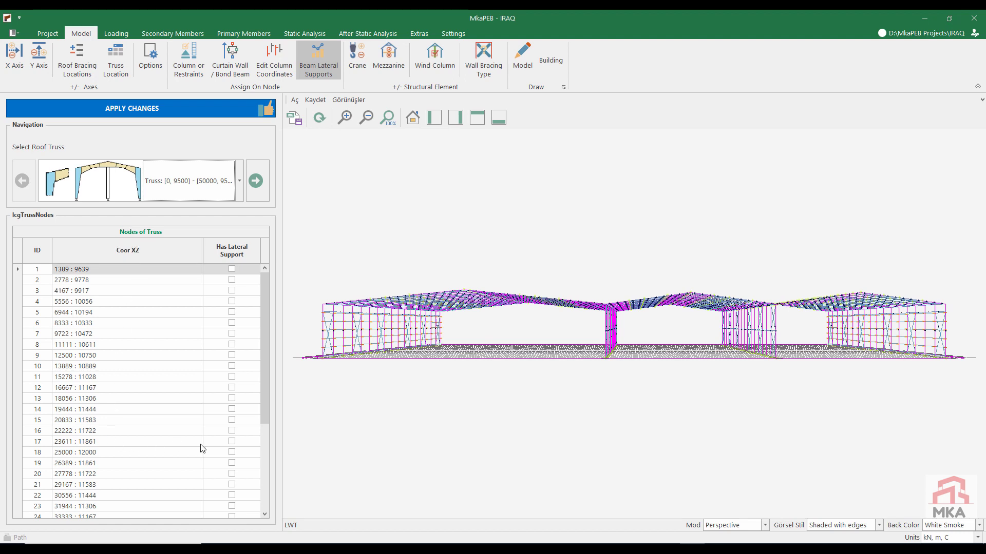
click(233, 442)
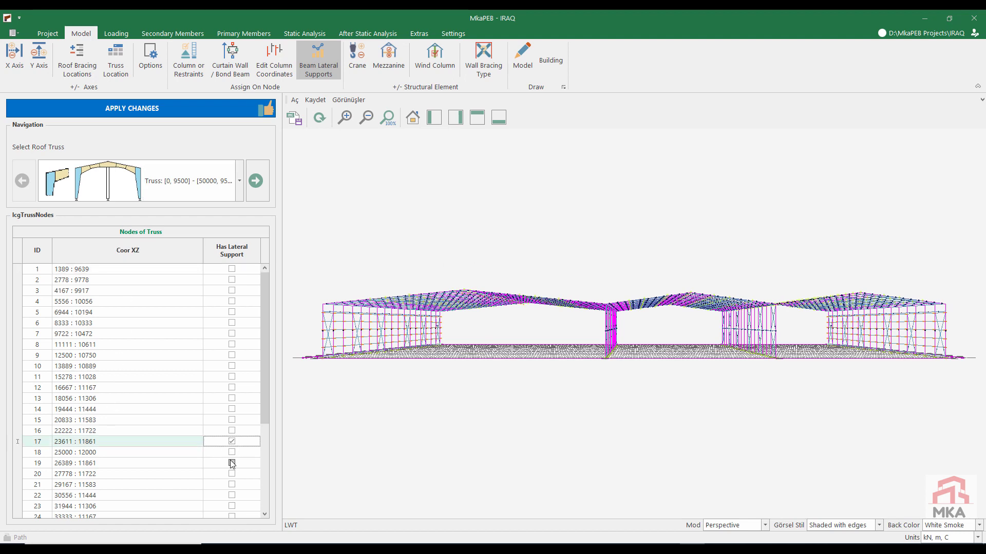
click(232, 463)
click(232, 420)
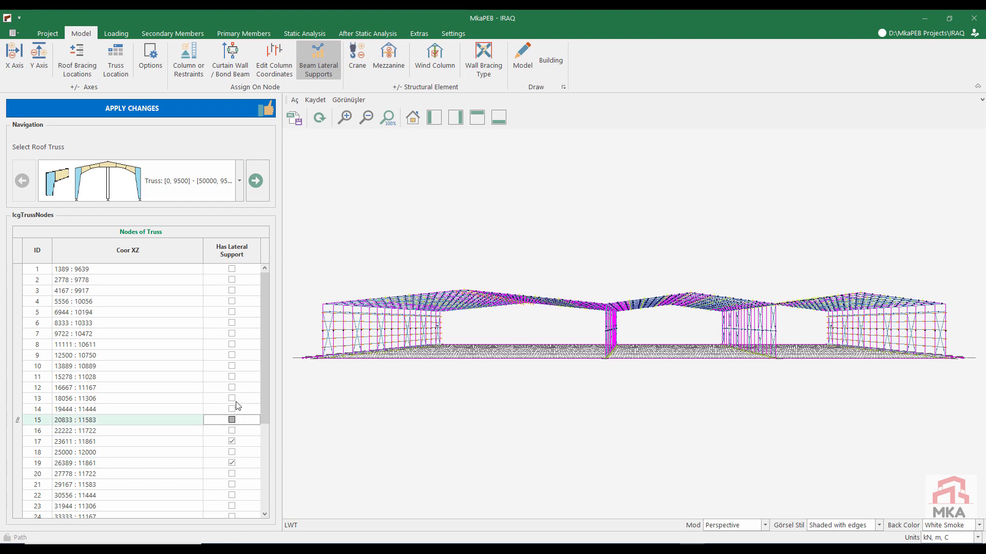
click(232, 377)
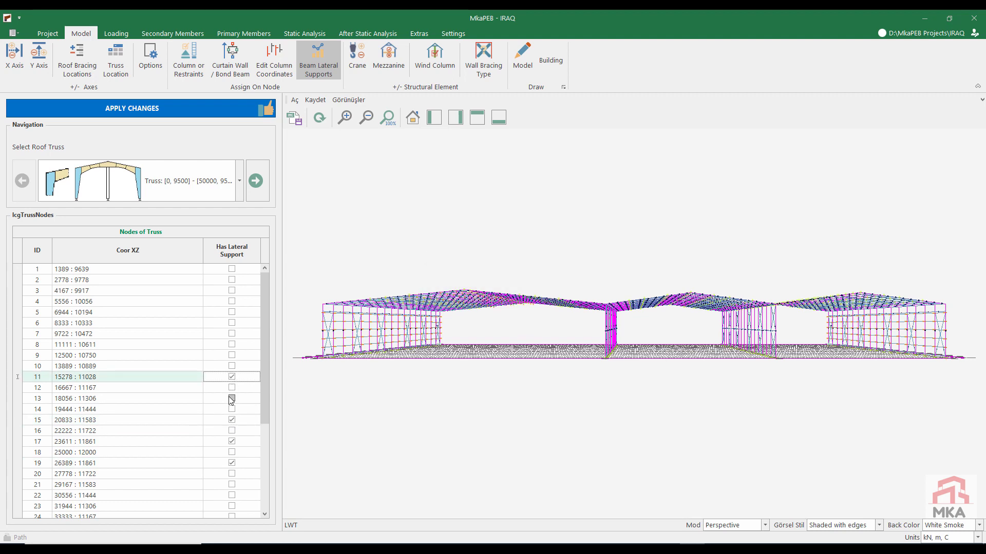
click(232, 399)
click(232, 355)
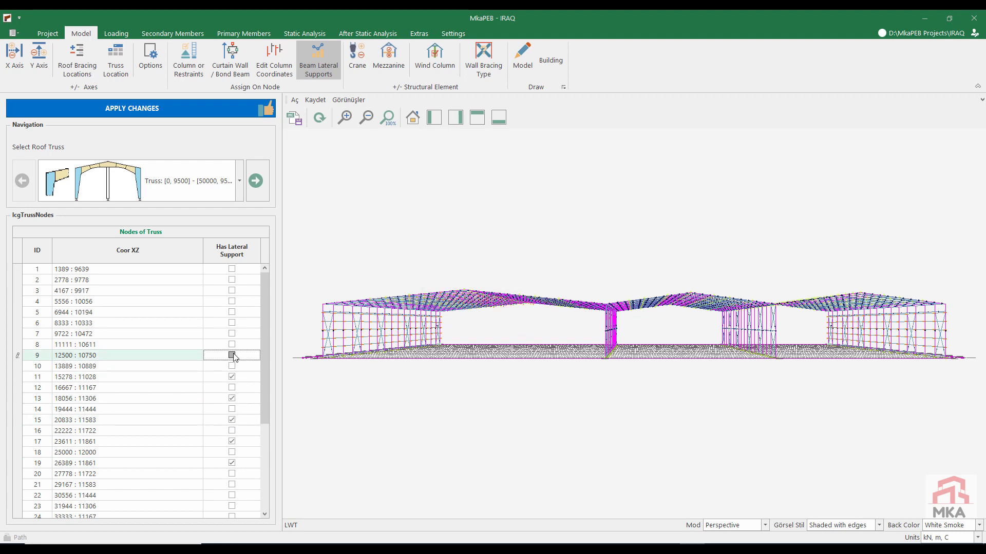
click(232, 334)
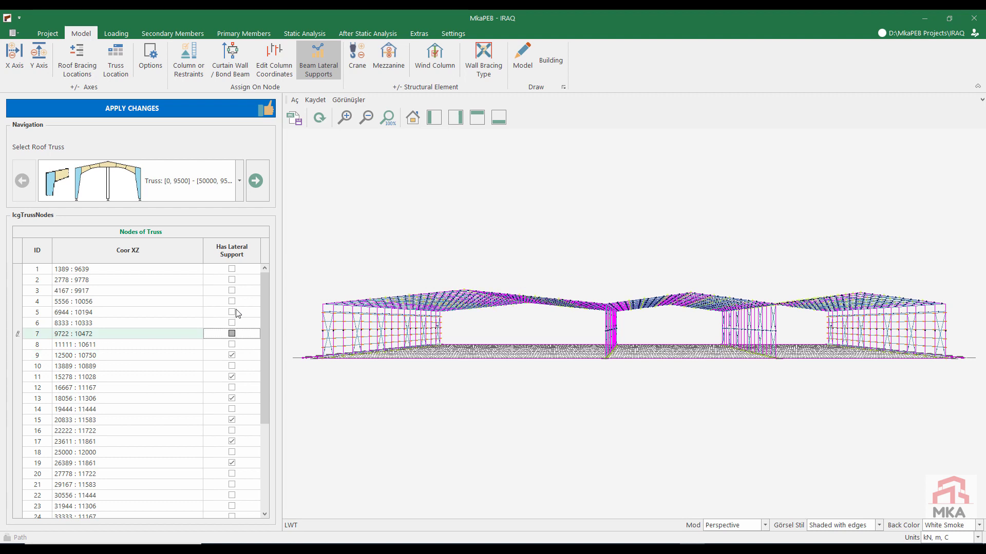
click(232, 312)
click(232, 291)
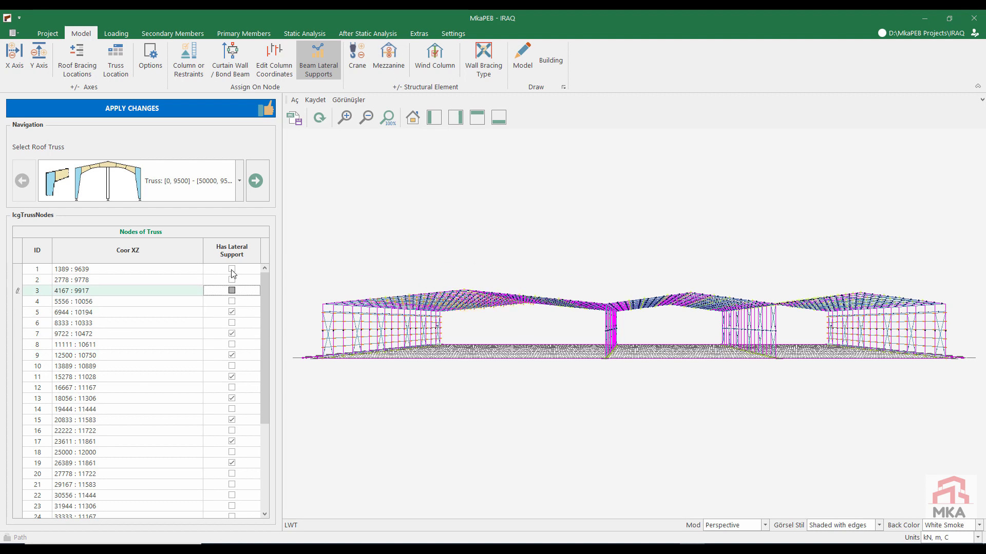
- Add lateral supports to the same truss at nodes 21, 23, 25, 29, 31, 33 and 35
scroll(265, 435, down, 1)
scroll(263, 434, down, 2)
click(232, 398)
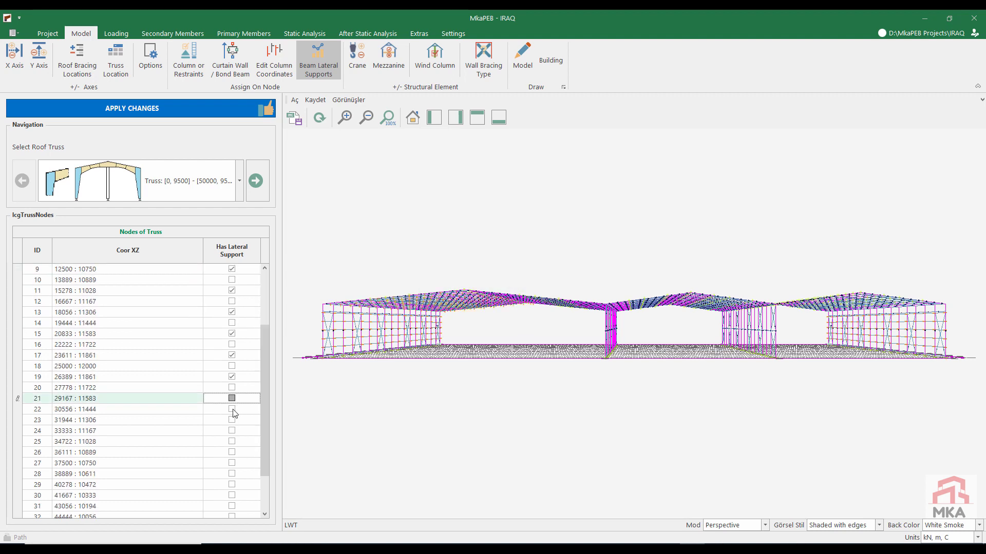
click(232, 420)
click(232, 441)
click(232, 485)
scroll(261, 494, down, 2)
click(232, 463)
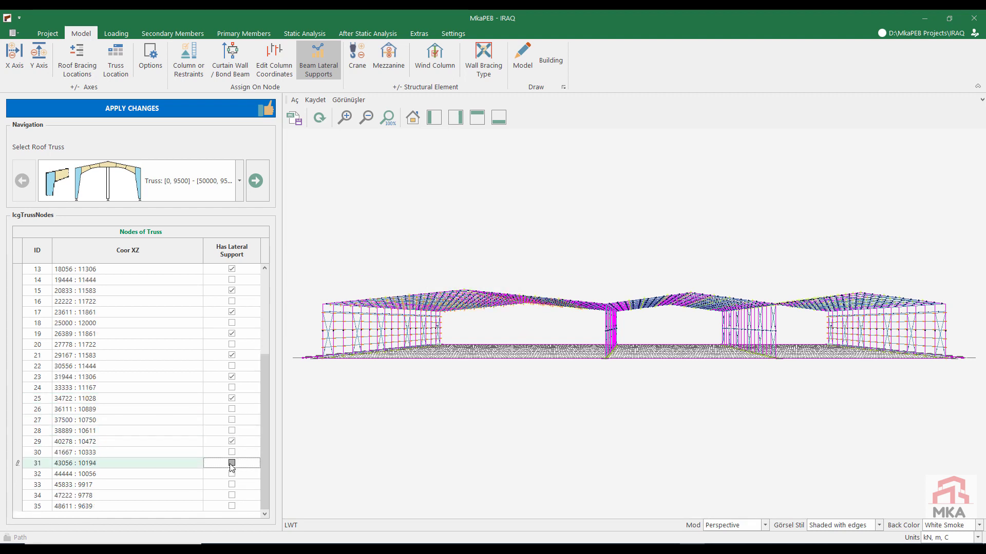
click(232, 506)
click(232, 485)
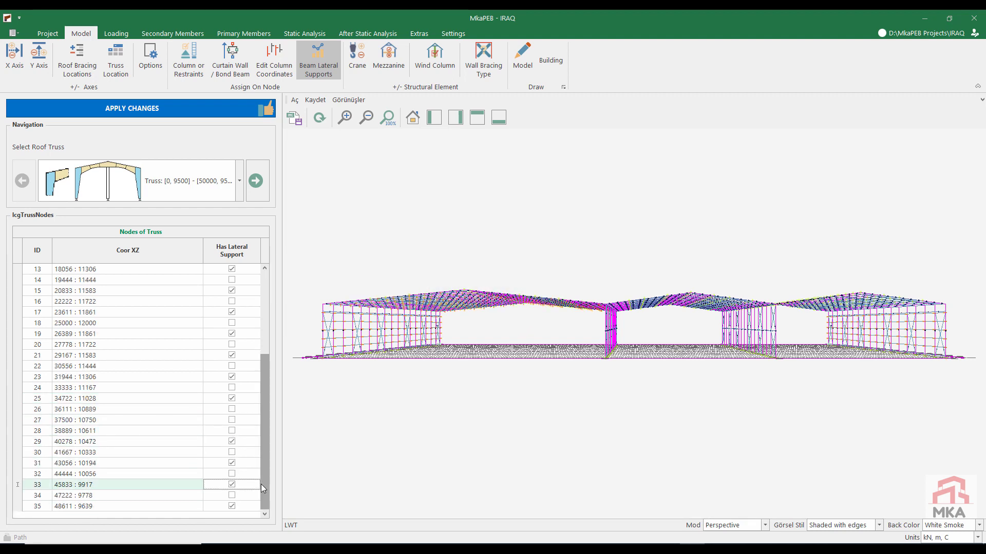
- Give the roof truss starting at [50000, 9500] lateral supports at even-numbered nodes 10 through 20
click(239, 181)
click(145, 270)
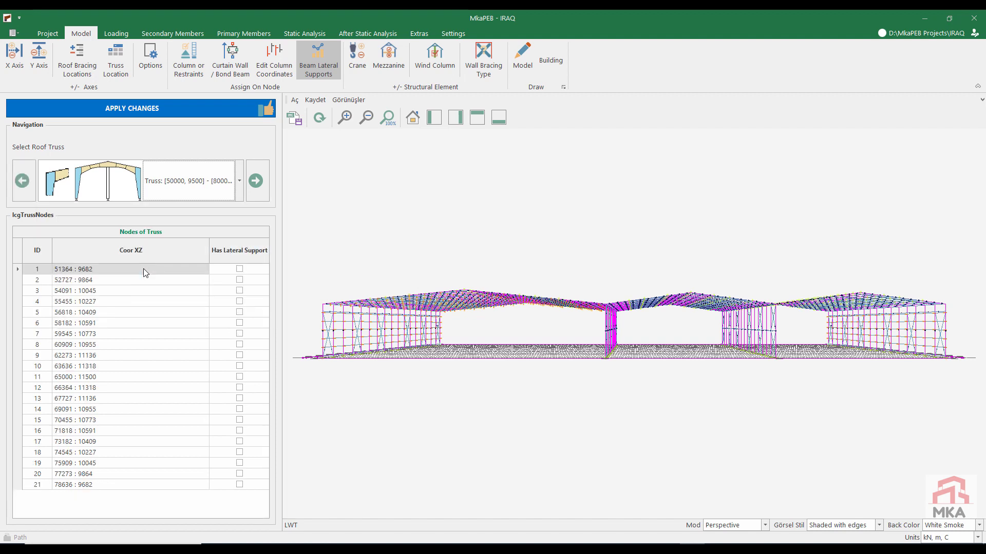
click(240, 367)
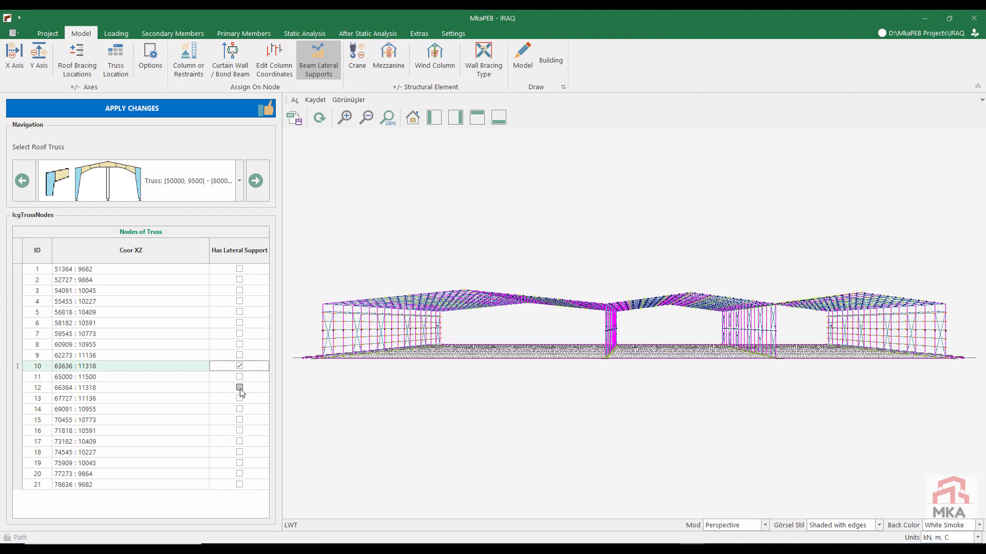
click(240, 387)
click(240, 409)
click(239, 431)
click(240, 453)
click(239, 474)
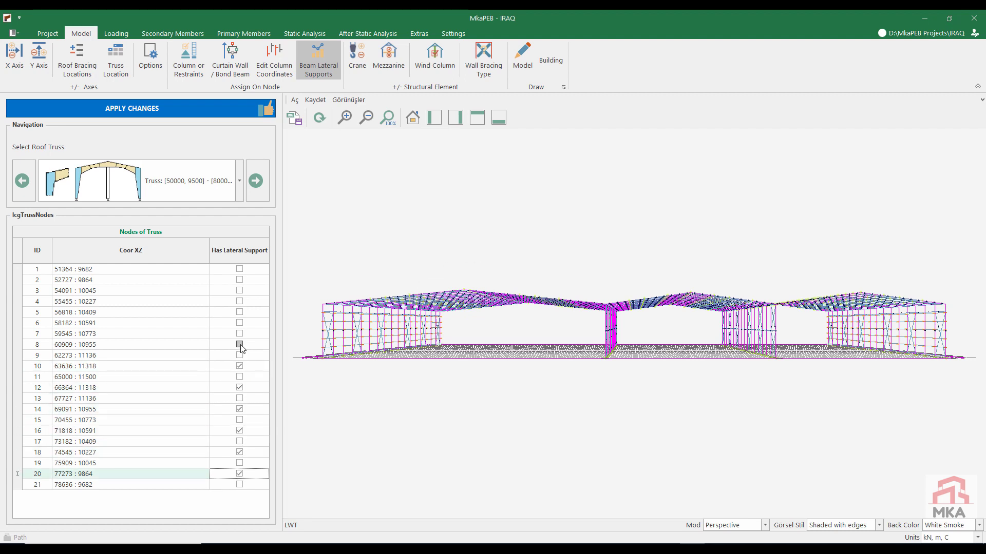
- Give the roof truss starting at [80000, 9500] lateral supports at even-numbered nodes 2 through 20 and apply the changes
click(256, 180)
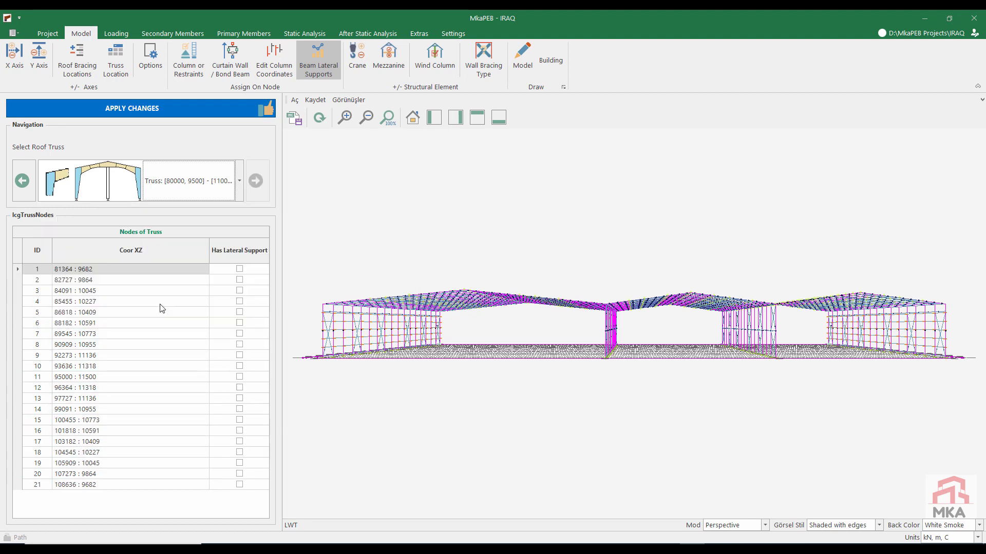
click(240, 366)
click(240, 387)
click(240, 344)
click(240, 323)
click(239, 302)
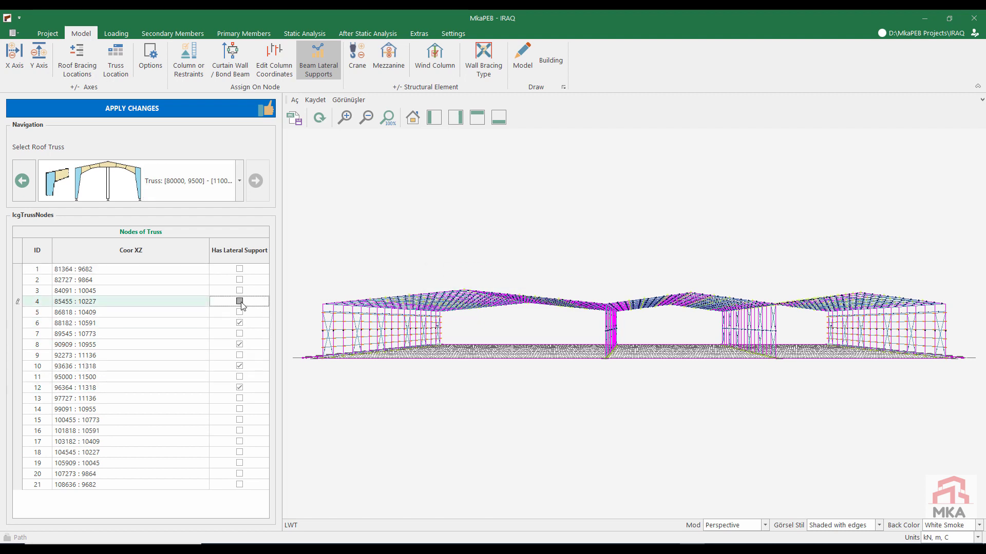
click(239, 280)
click(240, 409)
click(240, 430)
click(239, 452)
click(240, 474)
click(207, 103)
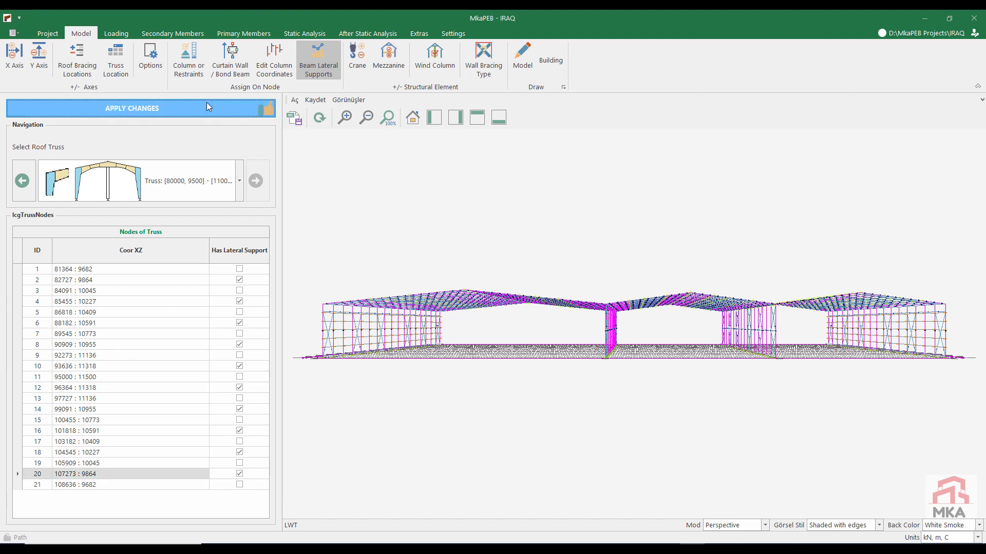
- Run the static analysis and display the capacity ratios for plane yz-B
click(303, 33)
click(30, 61)
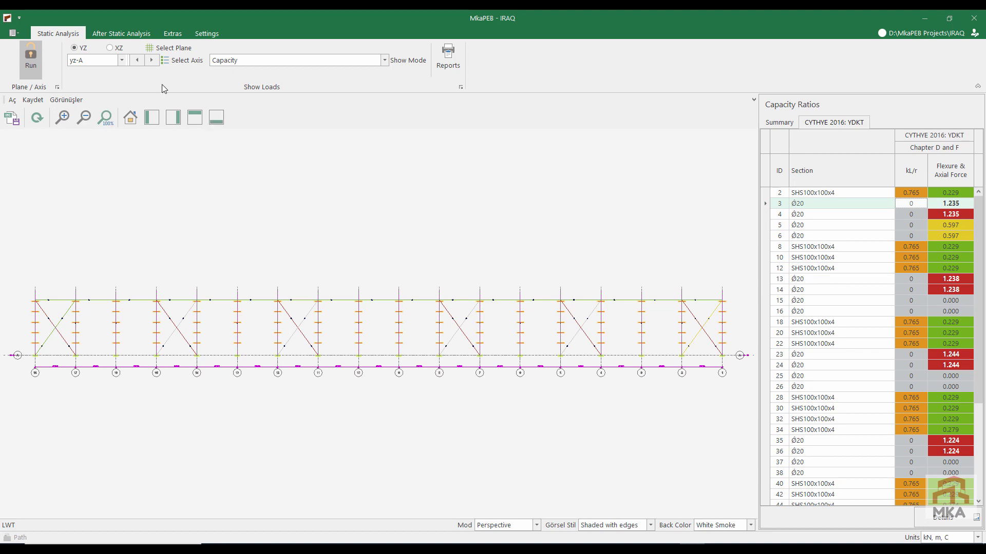
click(151, 60)
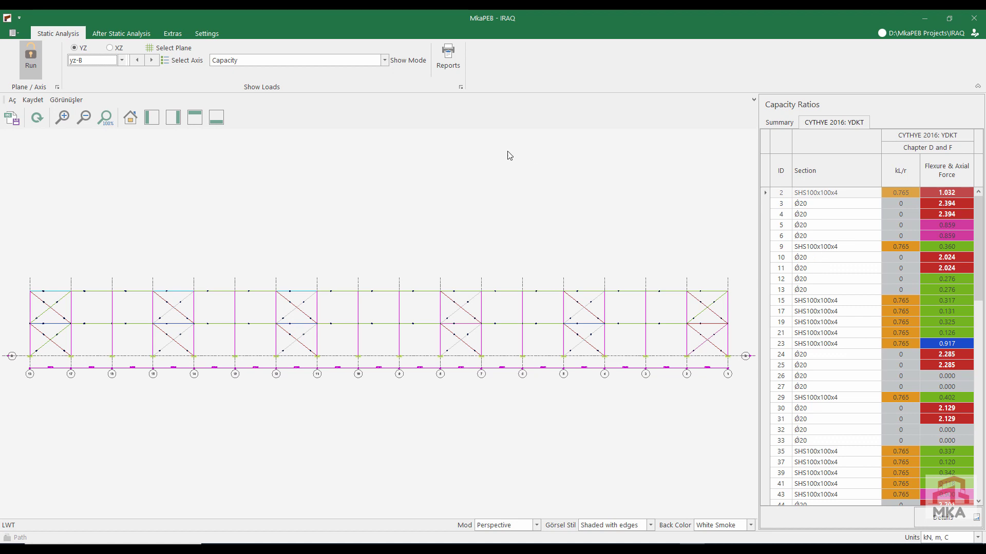
- Review the capacity ratios of frame xz-2 in the CYTHYE 2016: YDKT check and in the summary
click(116, 51)
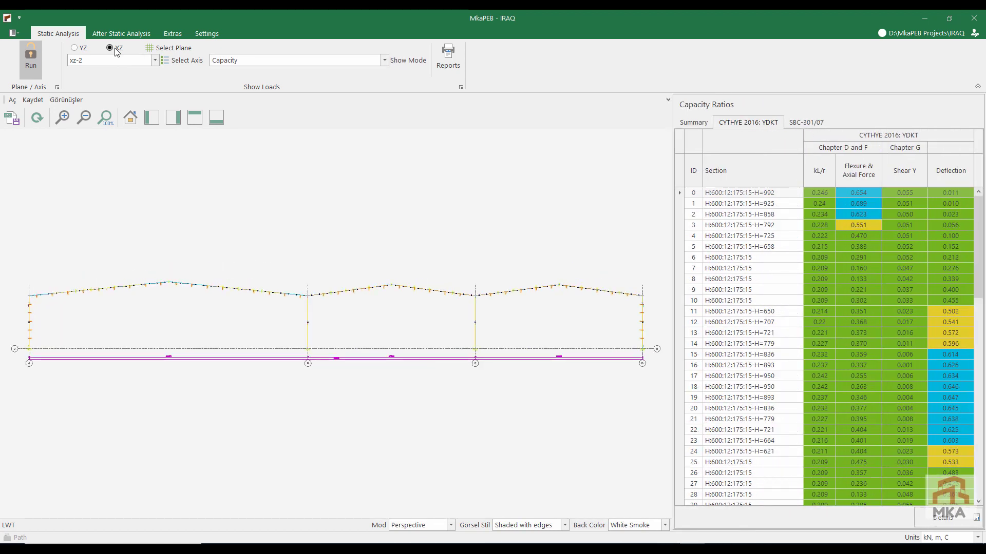
scroll(734, 311, down, 18)
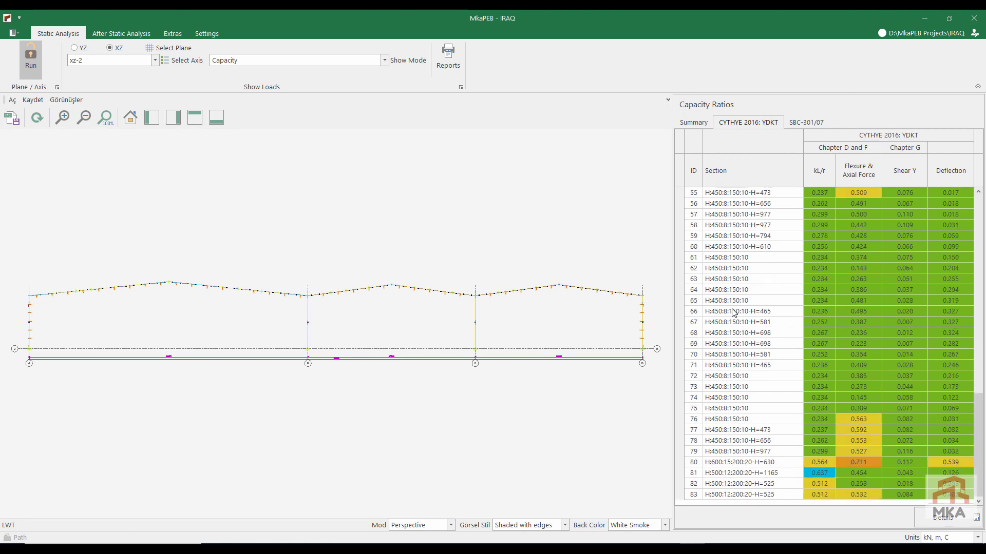
click(707, 126)
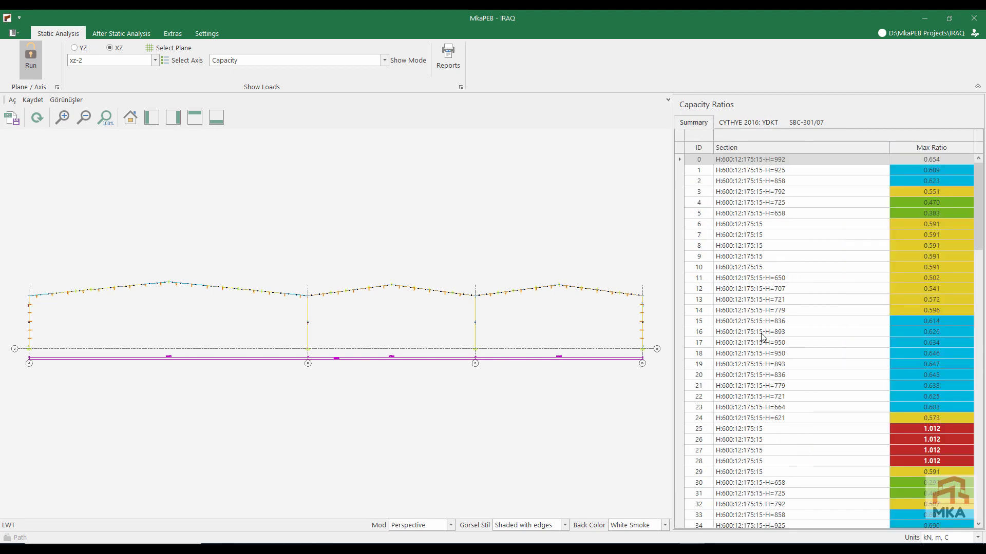
click(758, 432)
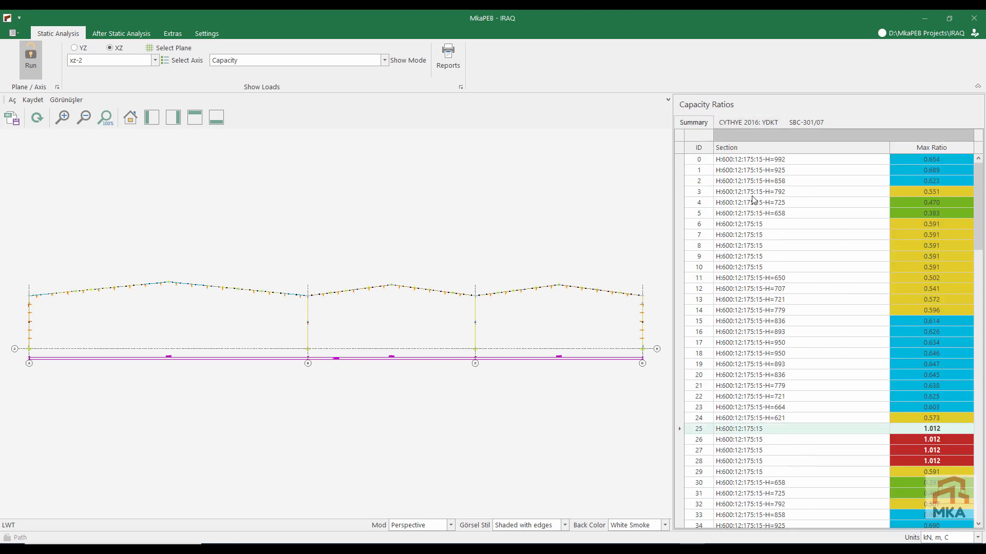
scroll(775, 452, down, 20)
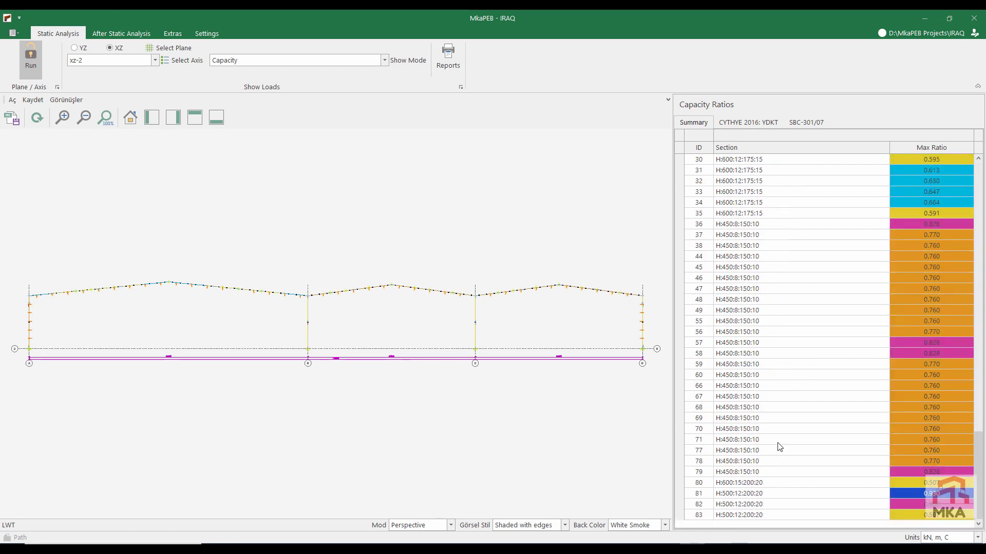
scroll(805, 341, up, 15)
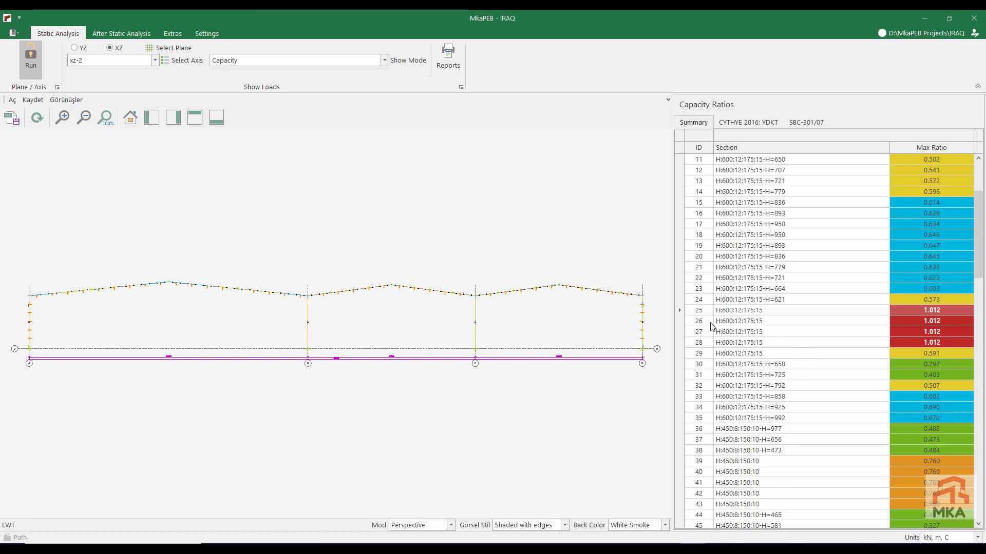
- Select member 26 in the capacity summary and locate it on the rafter between axes A and B
click(713, 322)
scroll(294, 302, up, 5)
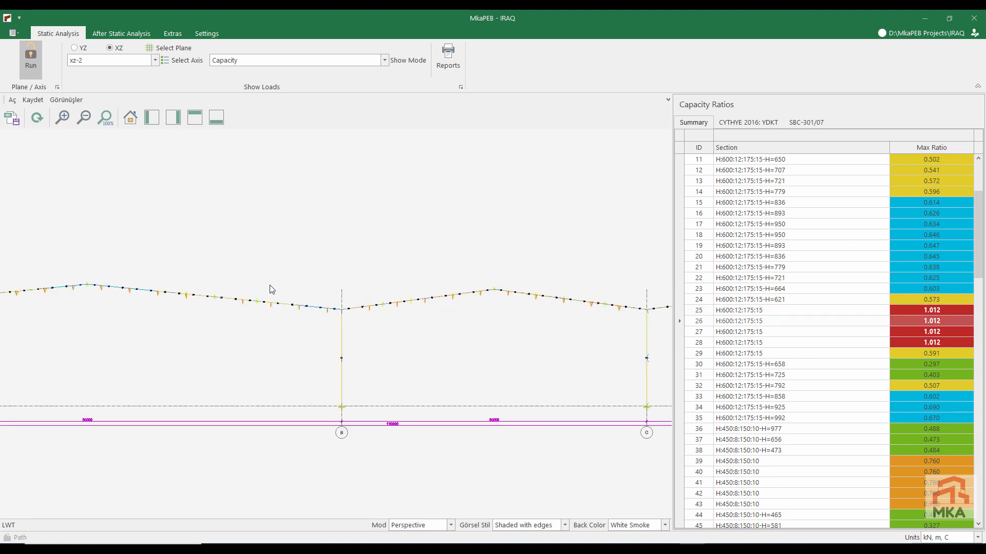
middle_drag(278, 286, 568, 317)
scroll(520, 320, down, 4)
middle_drag(238, 311, 398, 298)
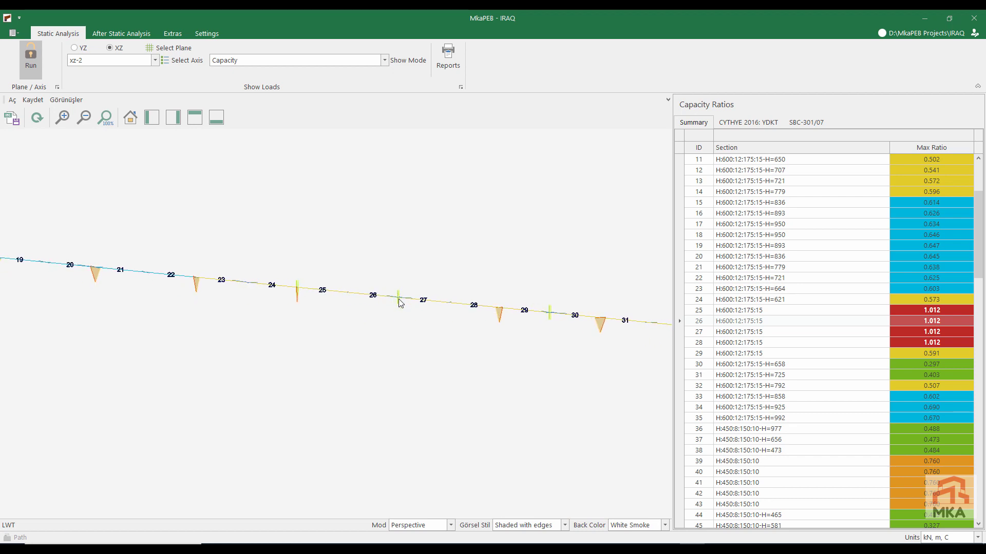
scroll(398, 301, down, 6)
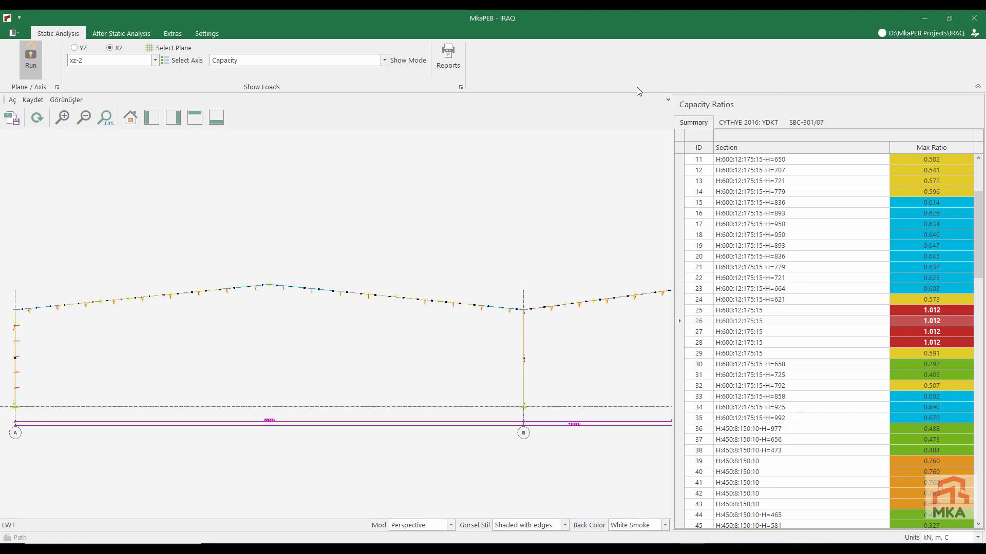
- Open the cost estimation and inspect the frame drawing's three spans from axis A to axis D
click(114, 34)
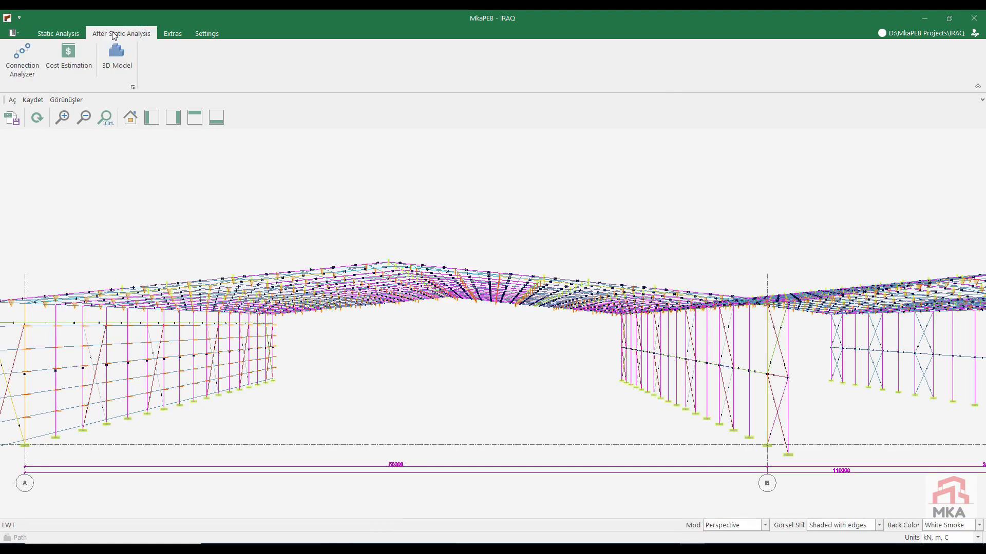
click(75, 52)
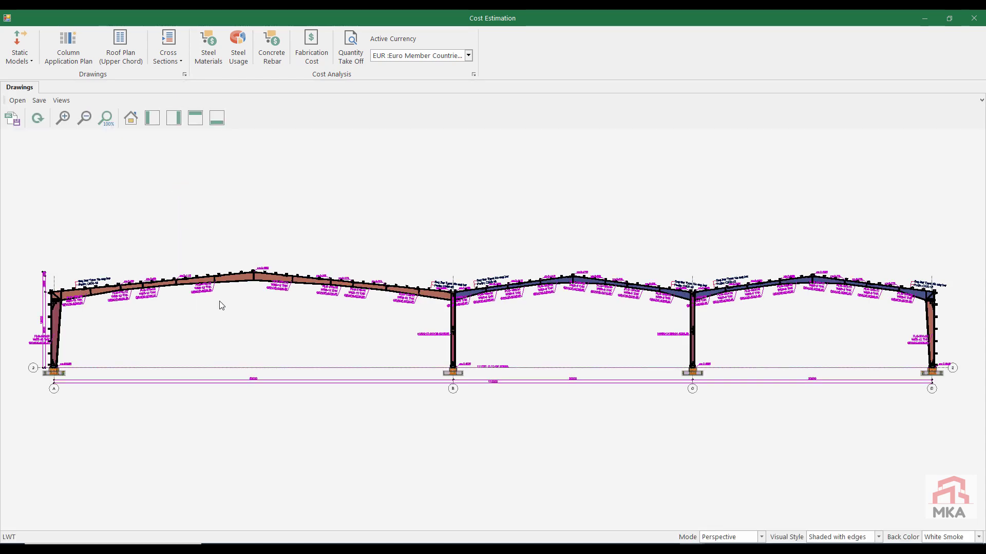
scroll(102, 298, up, 4)
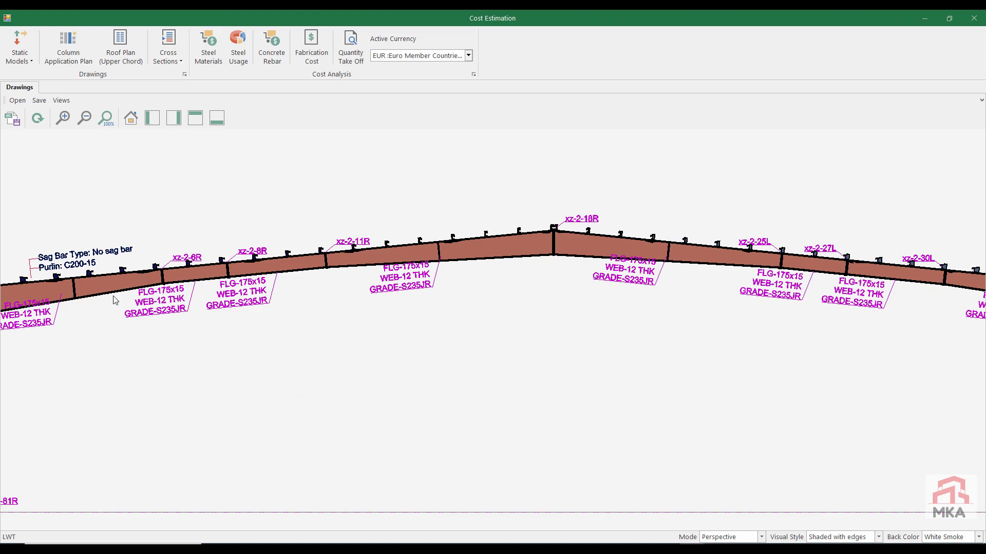
scroll(143, 302, down, 3)
scroll(149, 302, up, 4)
scroll(252, 290, down, 5)
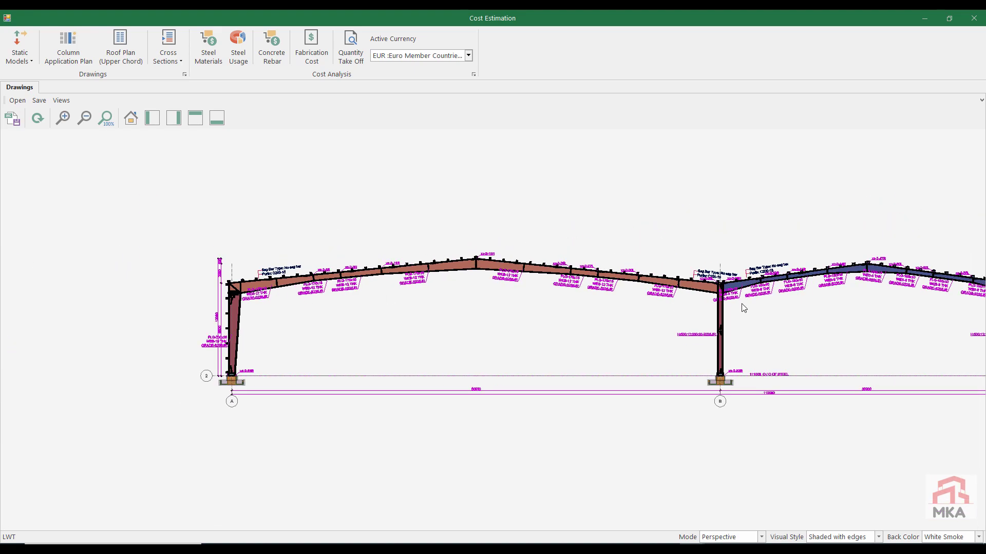
middle_drag(772, 303, 410, 306)
middle_drag(796, 307, 684, 297)
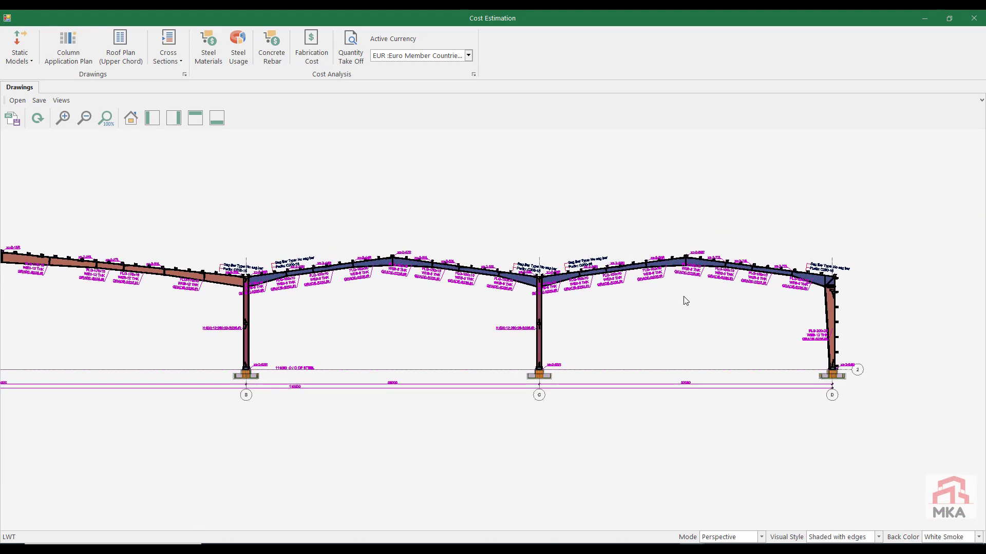
- Examine the rafter and column section labels along the frame from axis C back to axis A
scroll(684, 297, up, 3)
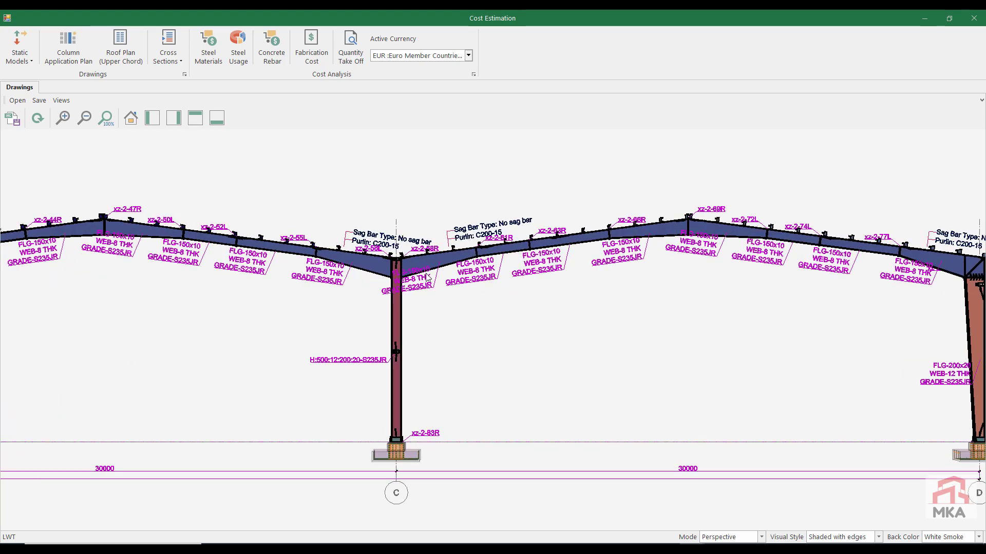
middle_drag(459, 277, 757, 312)
scroll(758, 311, up, 1)
middle_drag(233, 309, 699, 316)
scroll(707, 320, down, 5)
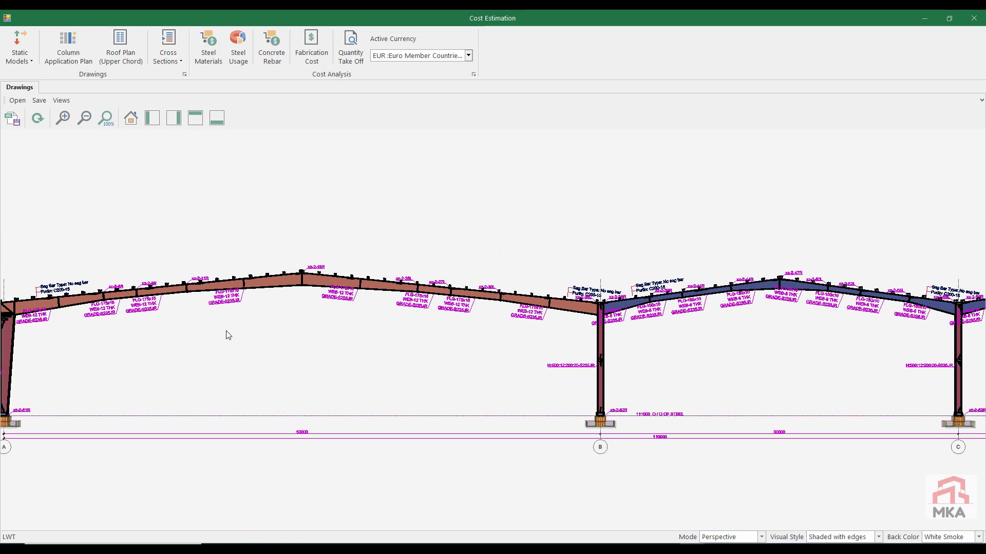
middle_drag(189, 321, 399, 313)
middle_drag(159, 311, 231, 310)
- Inspect the eave joint at axis A and the beam-column joint at axis B in the frame drawing
scroll(231, 310, up, 6)
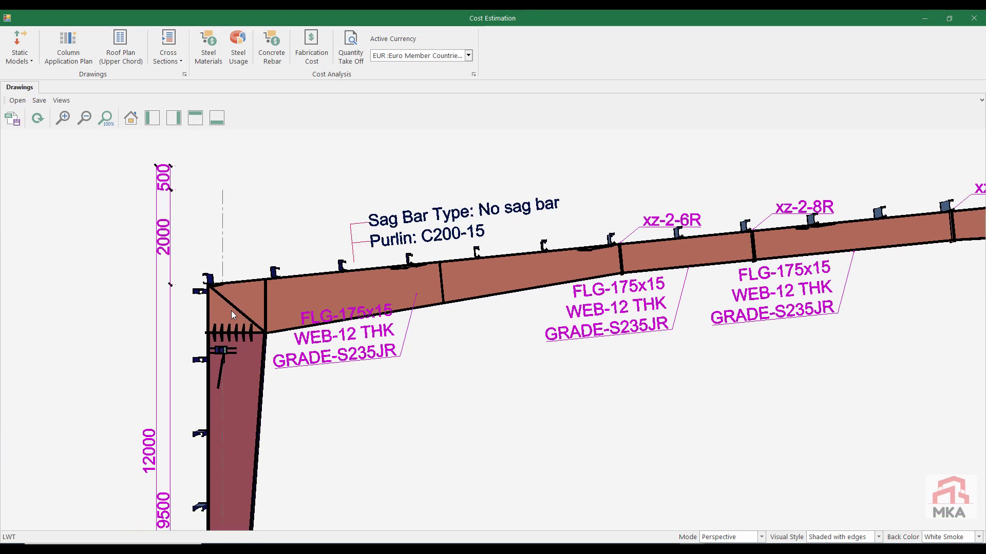
scroll(231, 310, down, 3)
scroll(231, 310, down, 2)
scroll(899, 327, up, 5)
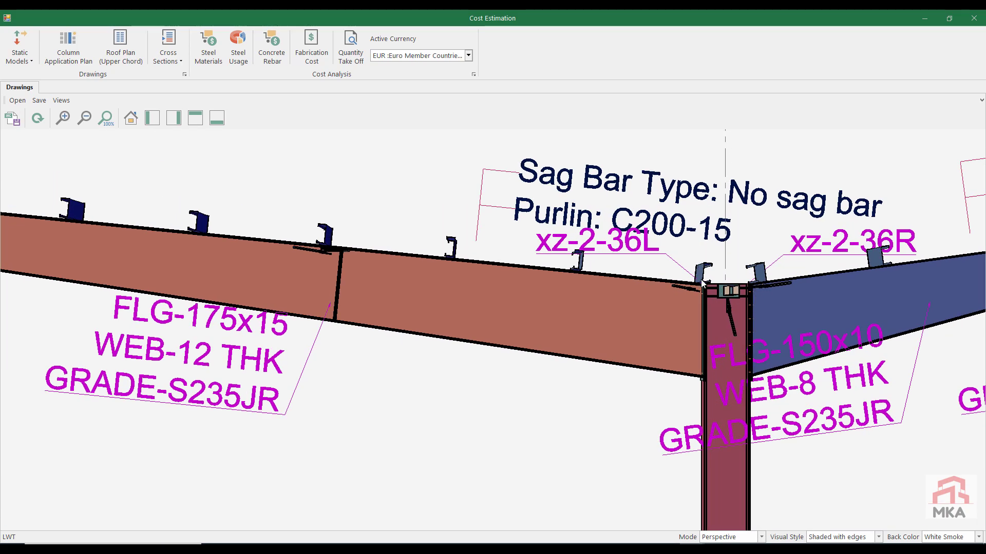
scroll(703, 283, up, 1)
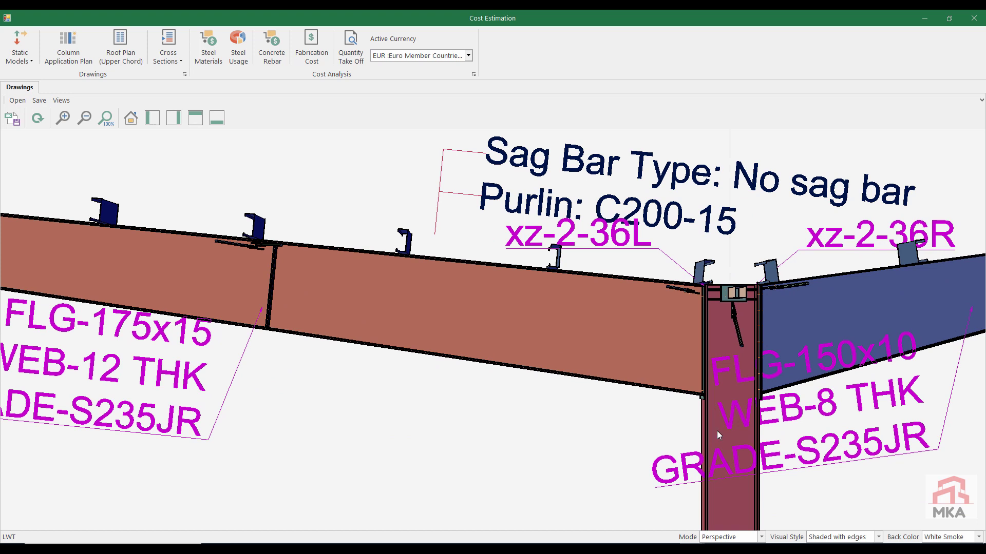
- Display the steel material quantities and costs, and close the cost estimation
click(208, 46)
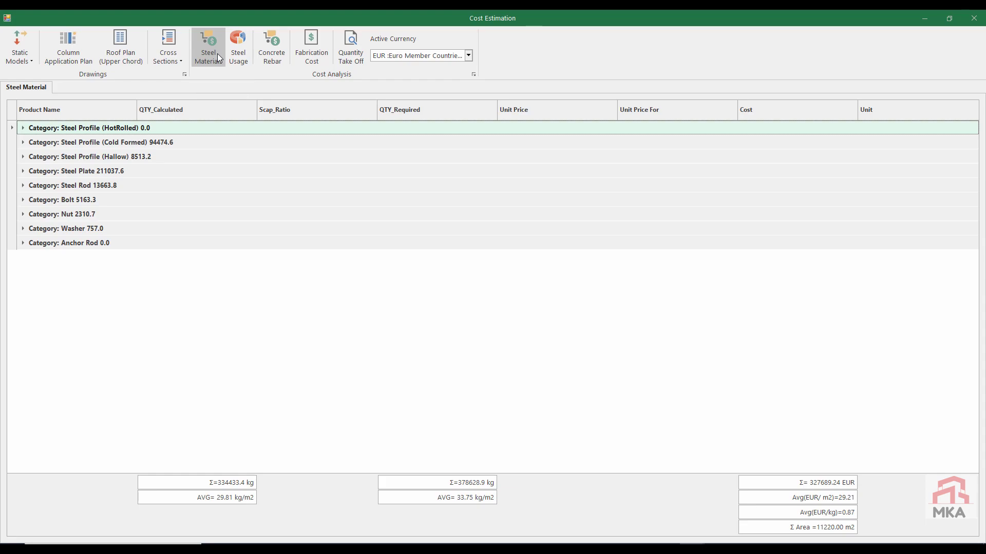
click(975, 21)
- Open the right-side connection of node 0 in the connection analyzer and review its load cases and check results
click(29, 54)
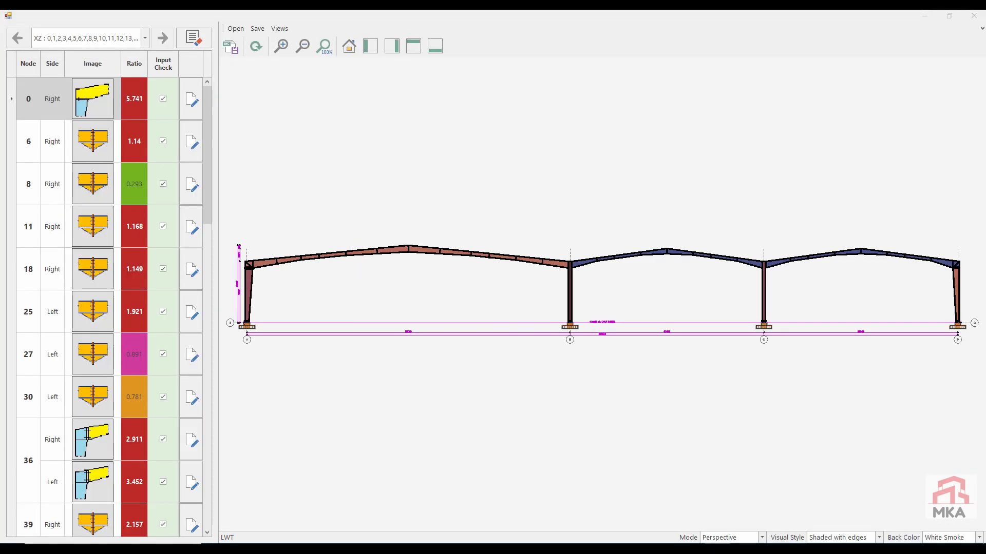
click(193, 100)
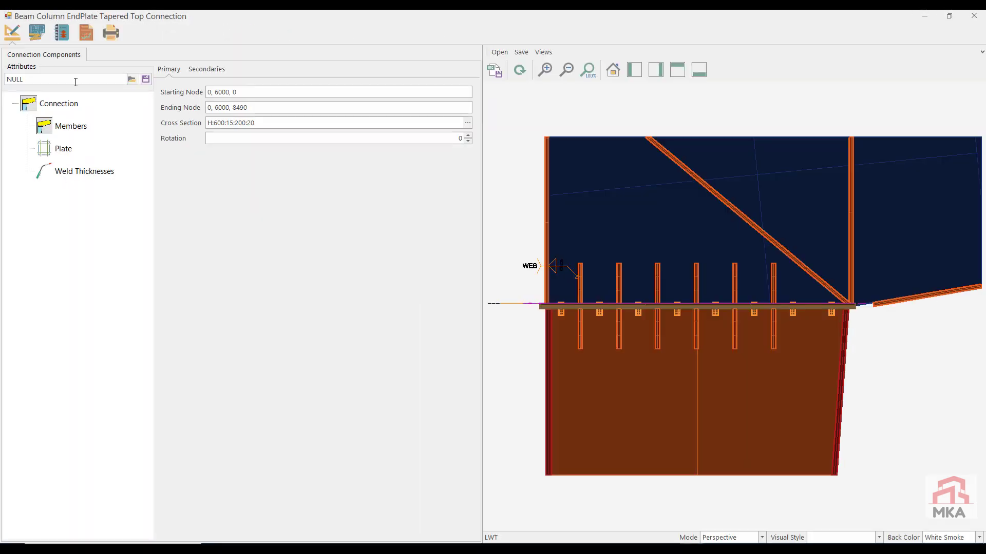
click(84, 39)
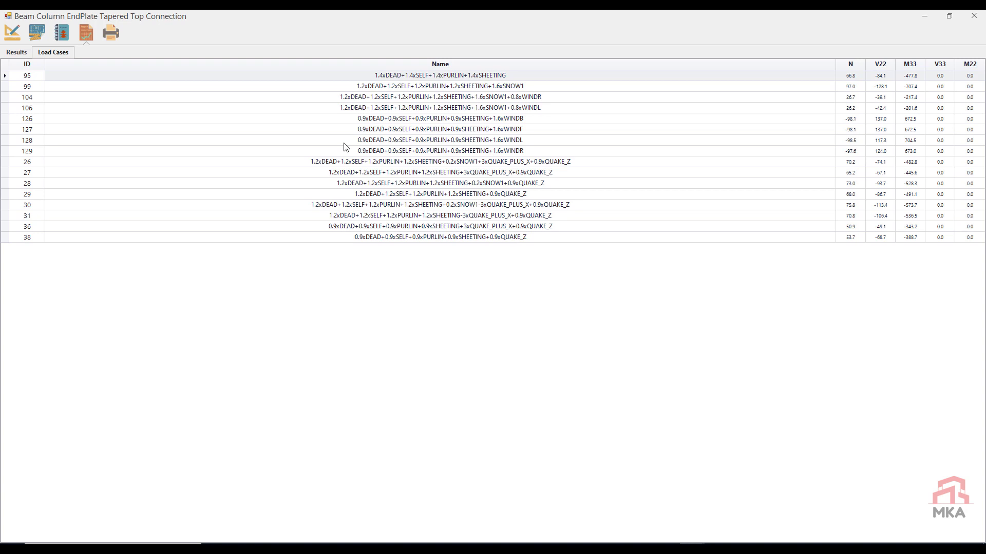
click(16, 53)
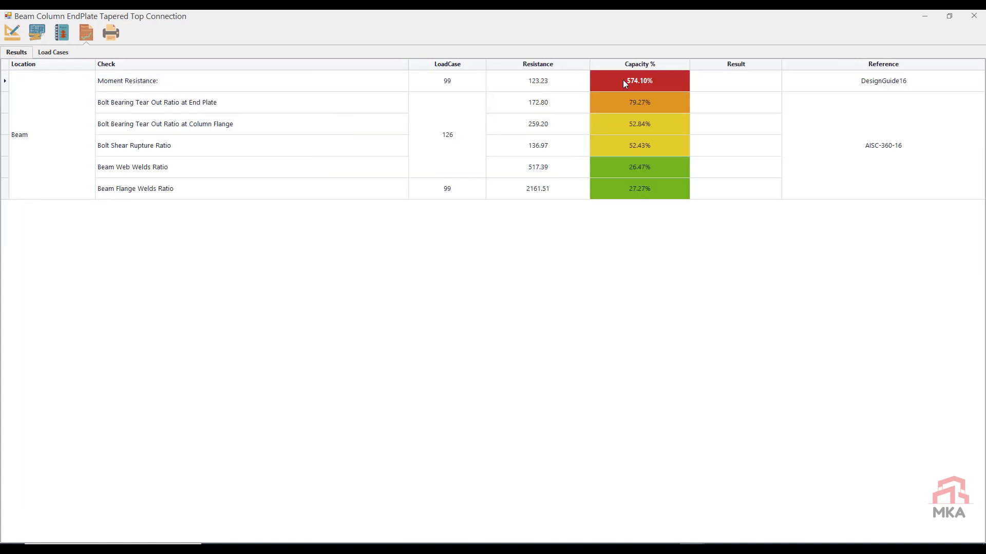
- Set the node 0 end plate's thickness to 25 mm and refresh the 3D model of the connection
click(11, 32)
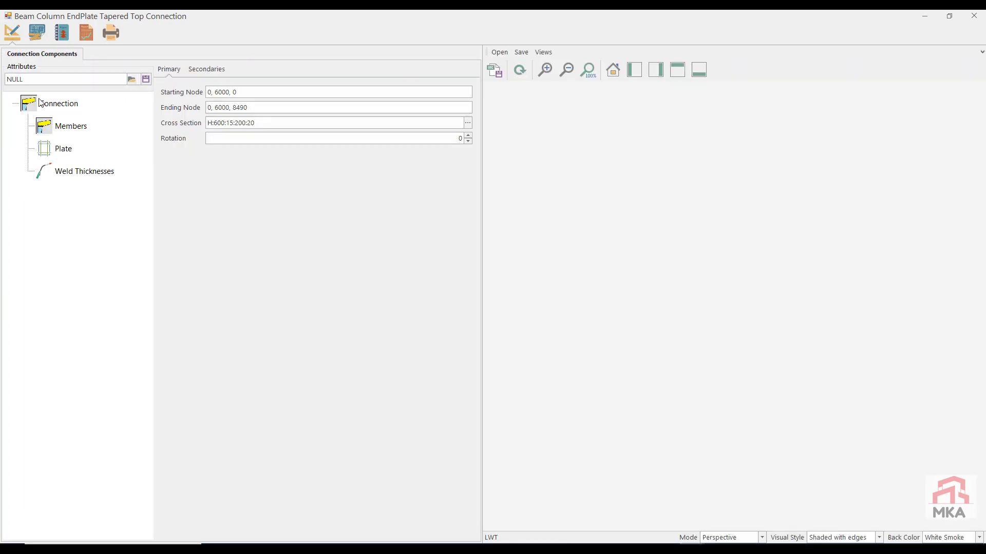
click(62, 150)
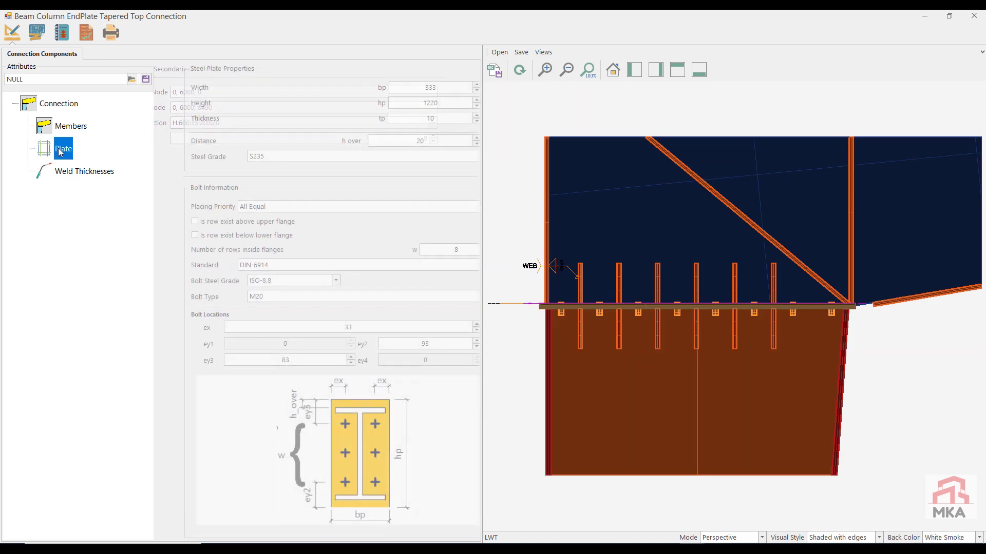
double_click(401, 118)
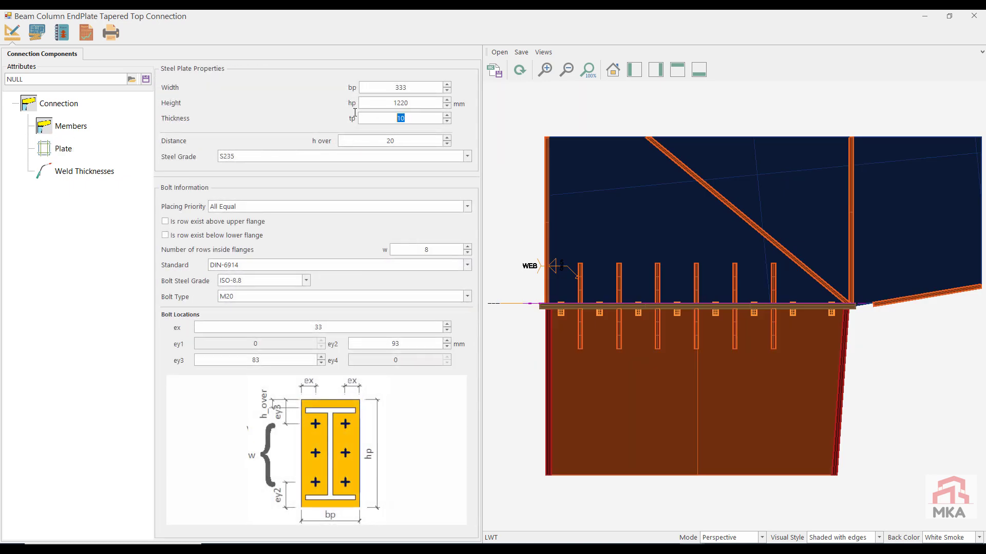
text(25)
click(519, 70)
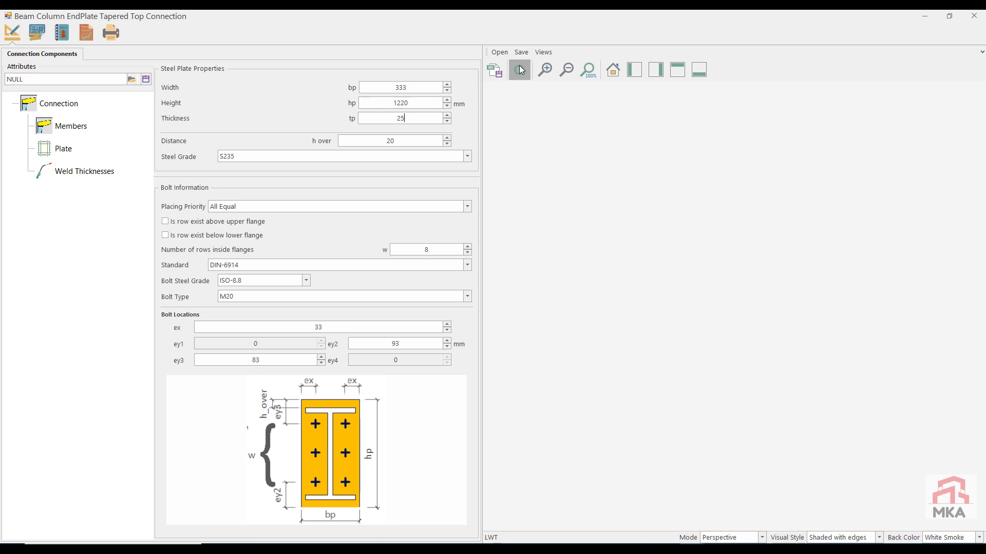
middle_drag(665, 269, 630, 392)
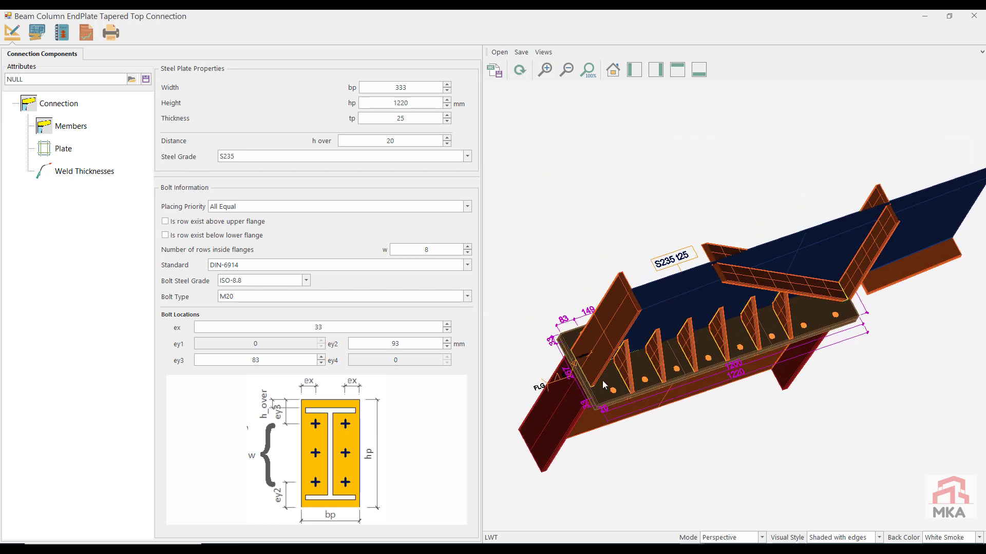
- Set the end plate's width to 225 mm and recalculate the connection's check results
drag(425, 89, 324, 88)
text(225)
middle_drag(649, 332, 619, 235)
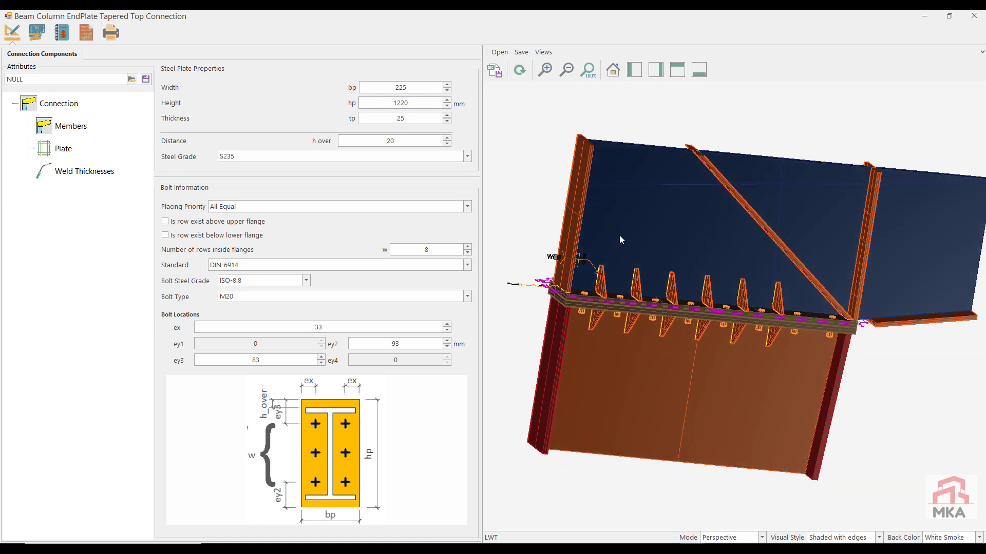
click(86, 33)
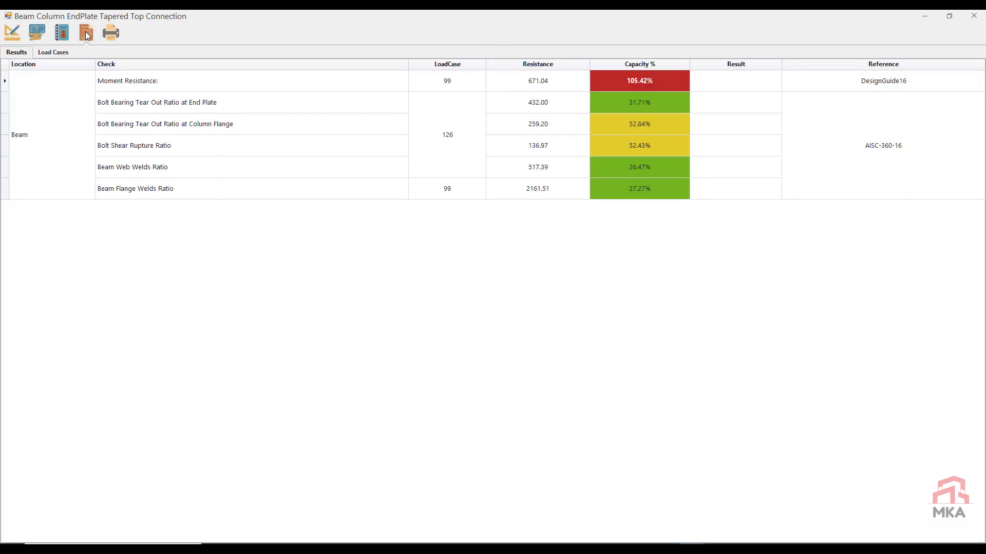
- Change the end plate's bolt type to M24 and recalculate the connection's check results
click(15, 38)
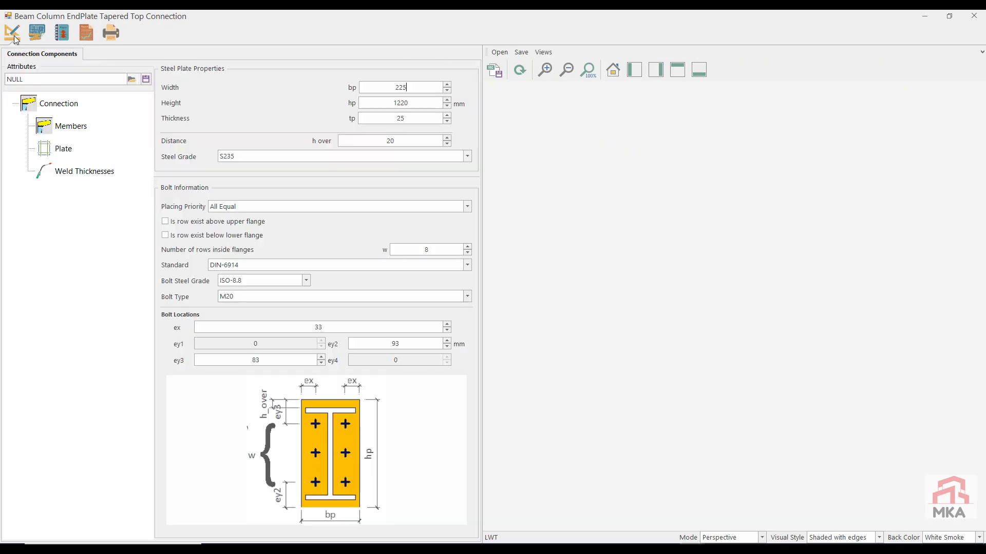
click(250, 297)
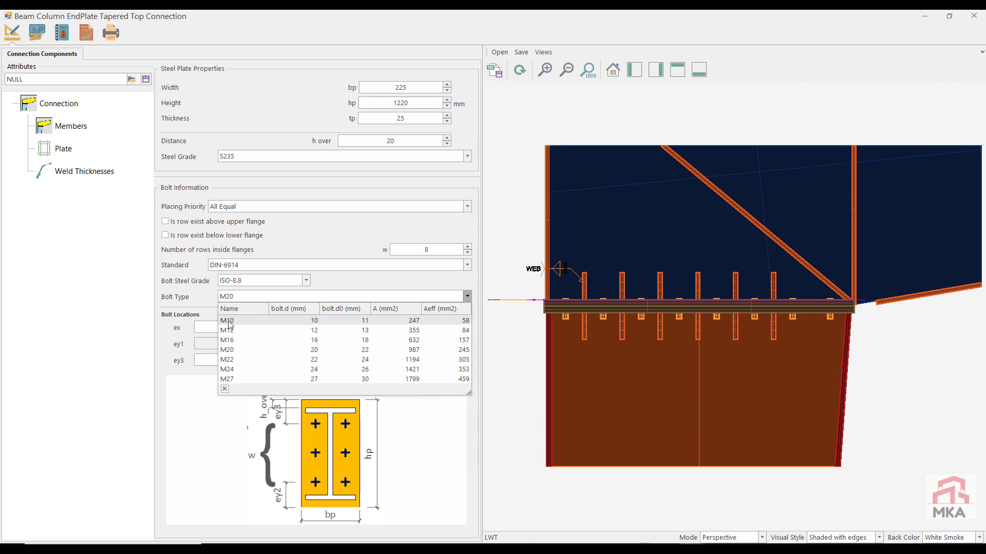
click(236, 371)
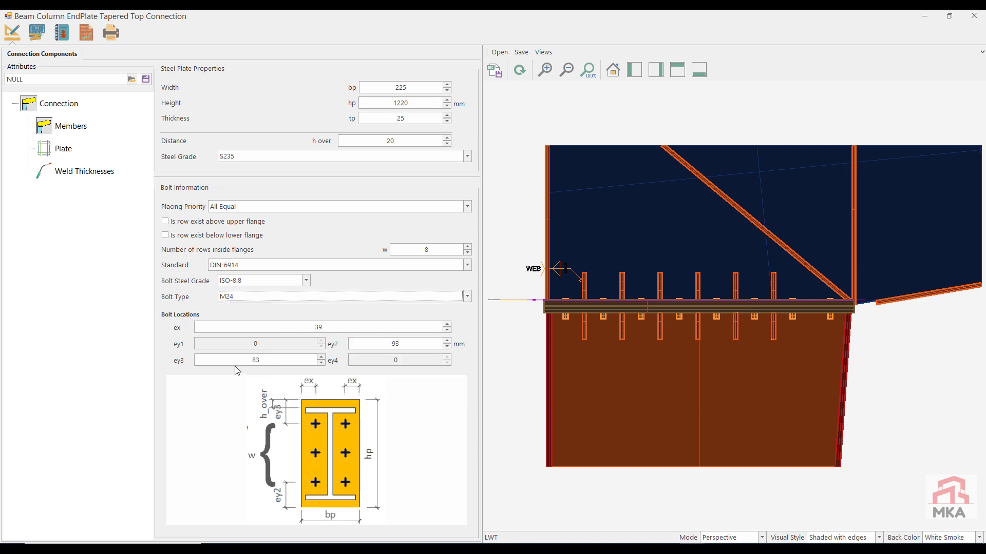
click(87, 33)
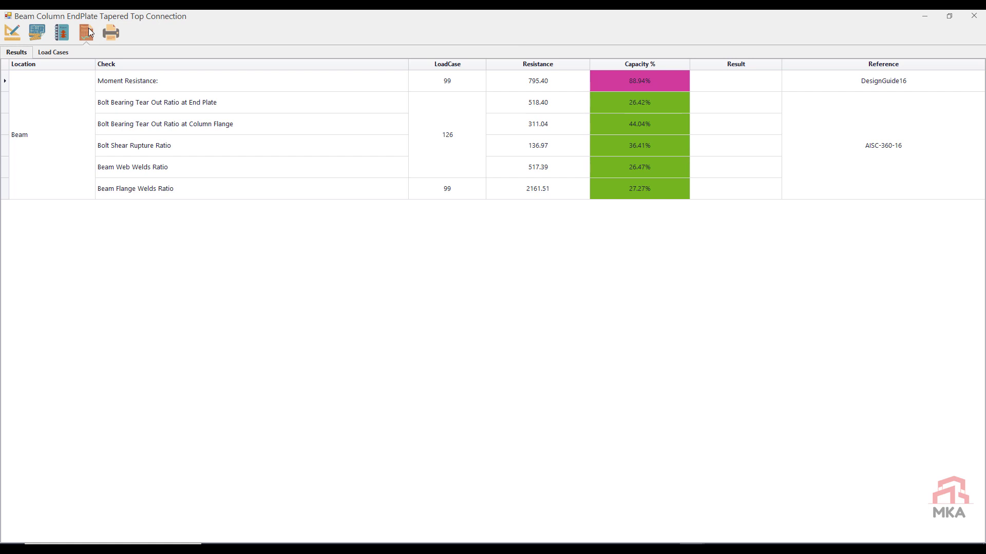
- Return to the connection's components and close the node 0 connection, saving the changes
click(16, 38)
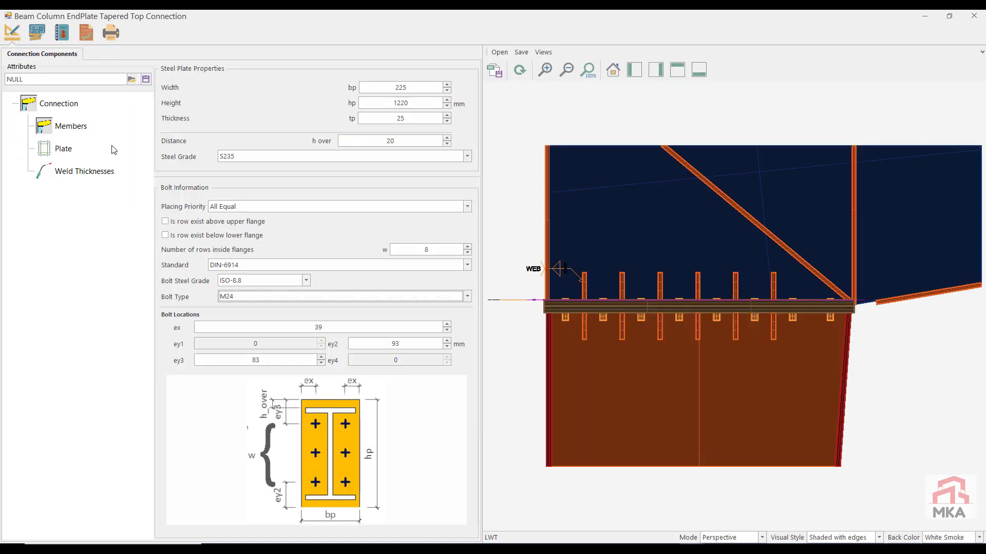
click(974, 16)
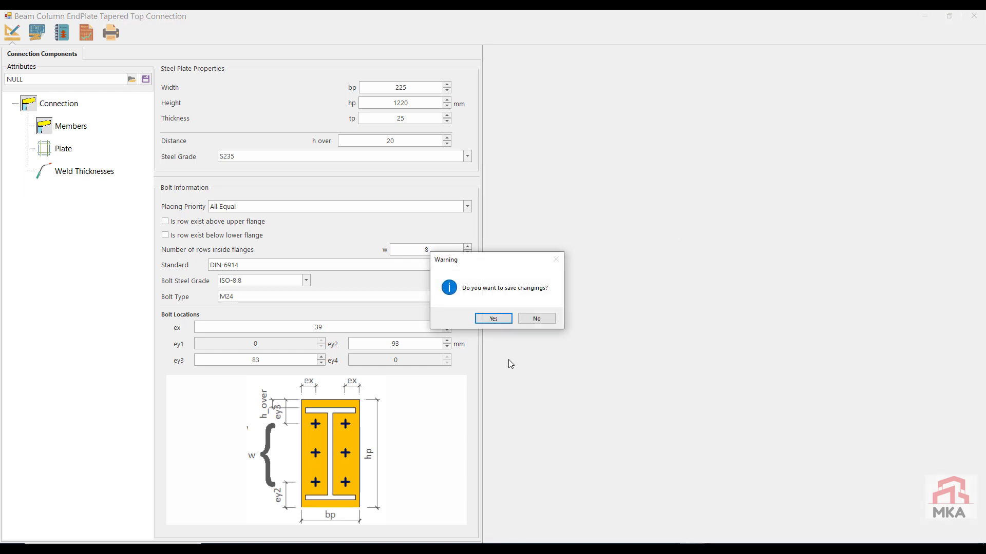
click(495, 319)
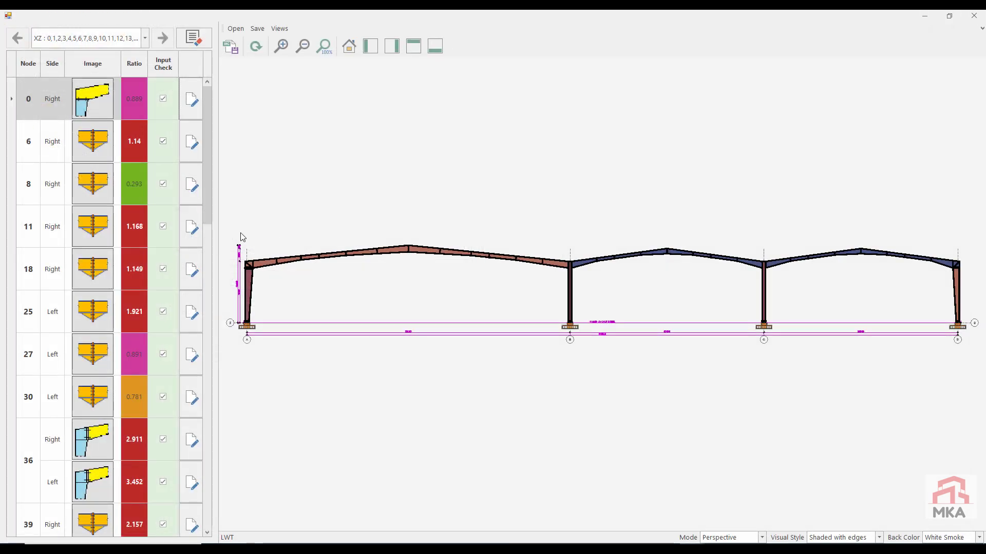
- Open the right-side beam splice connection of node 6 and review its check results
scroll(257, 248, up, 5)
scroll(396, 285, up, 5)
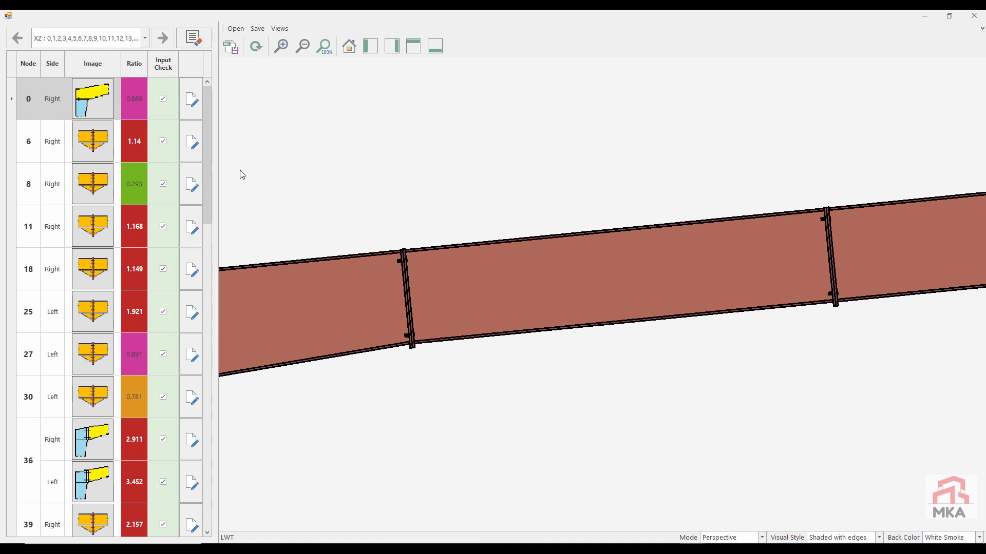
click(191, 146)
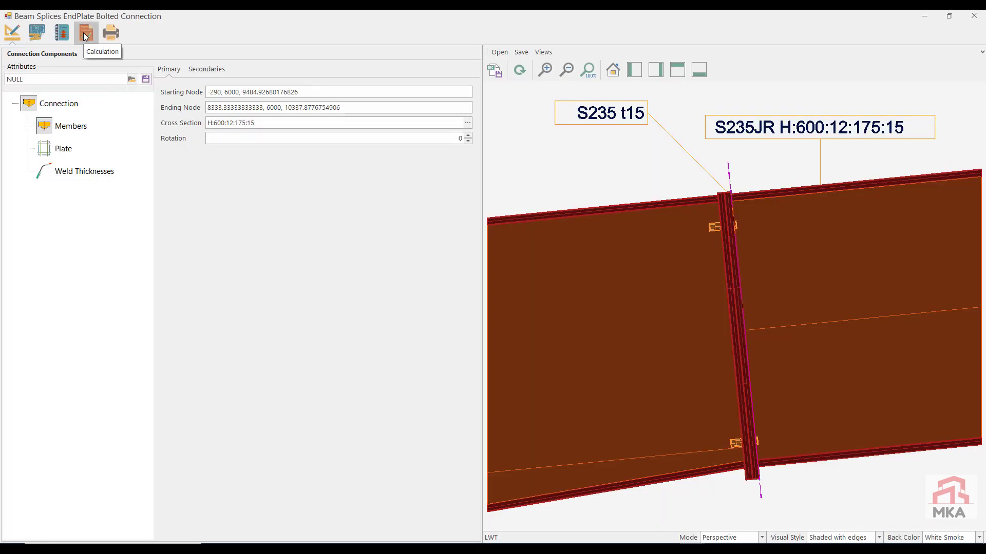
click(85, 35)
click(13, 55)
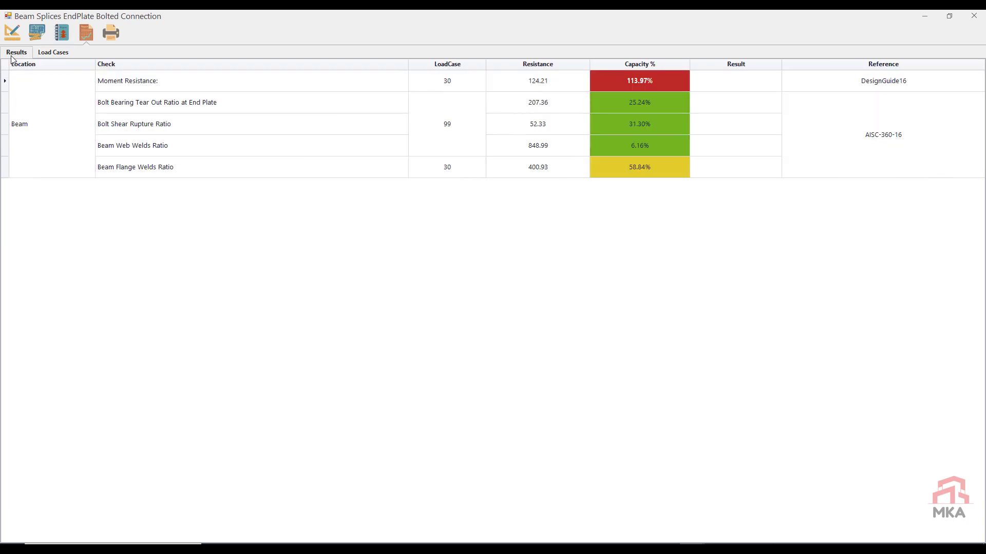
- Set the node 6 splice plate's thickness to 20 mm with 3 bolt rows inside the flanges, and recalculate the checks
click(12, 33)
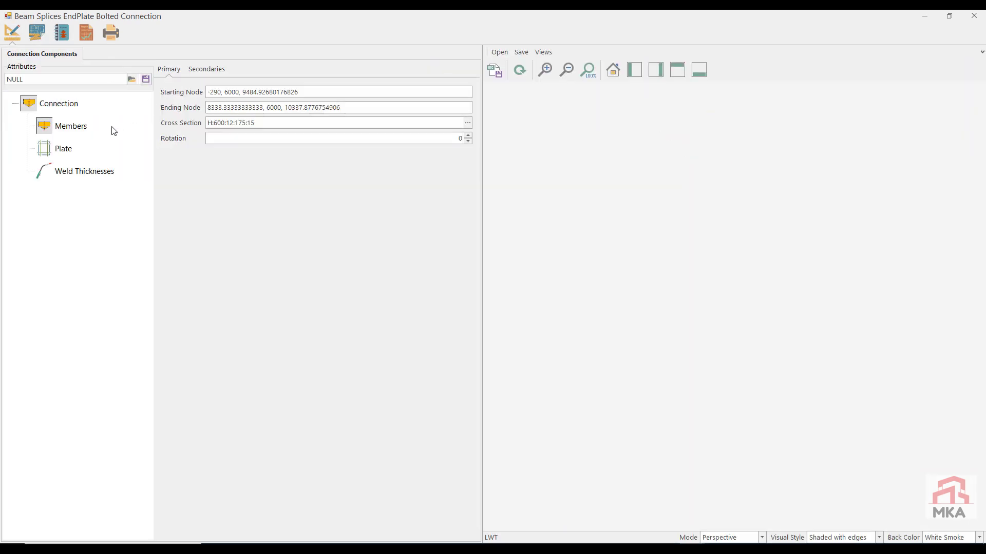
click(62, 149)
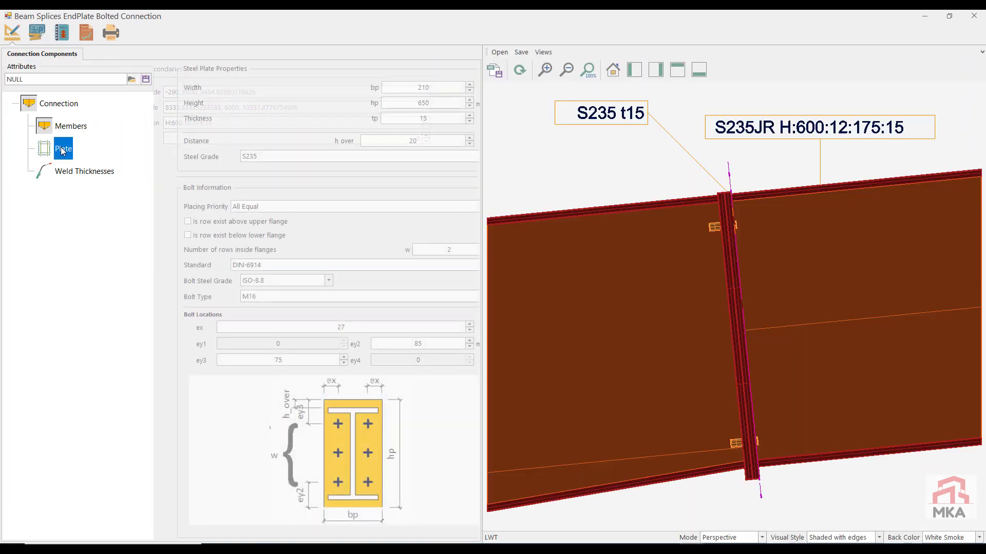
double_click(363, 117)
text(20)
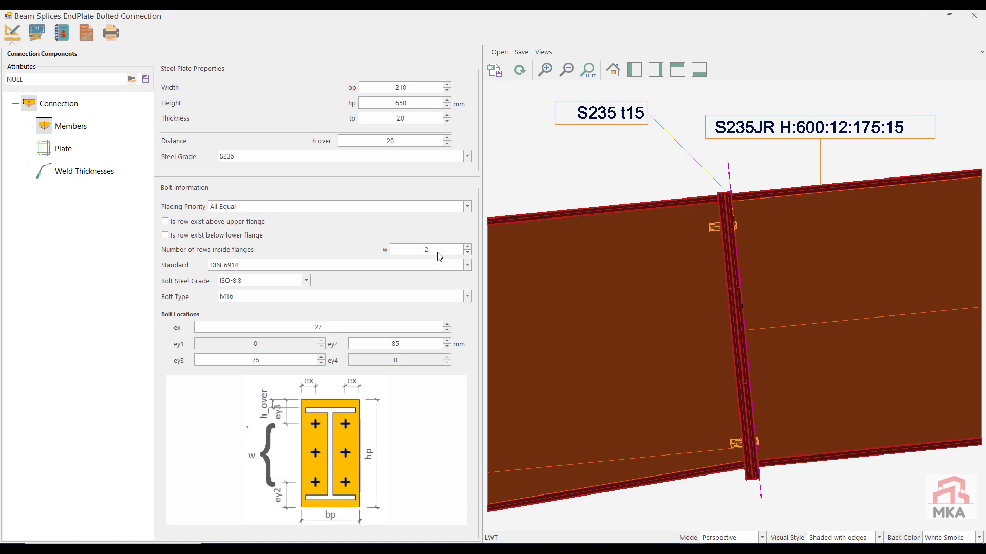
click(467, 247)
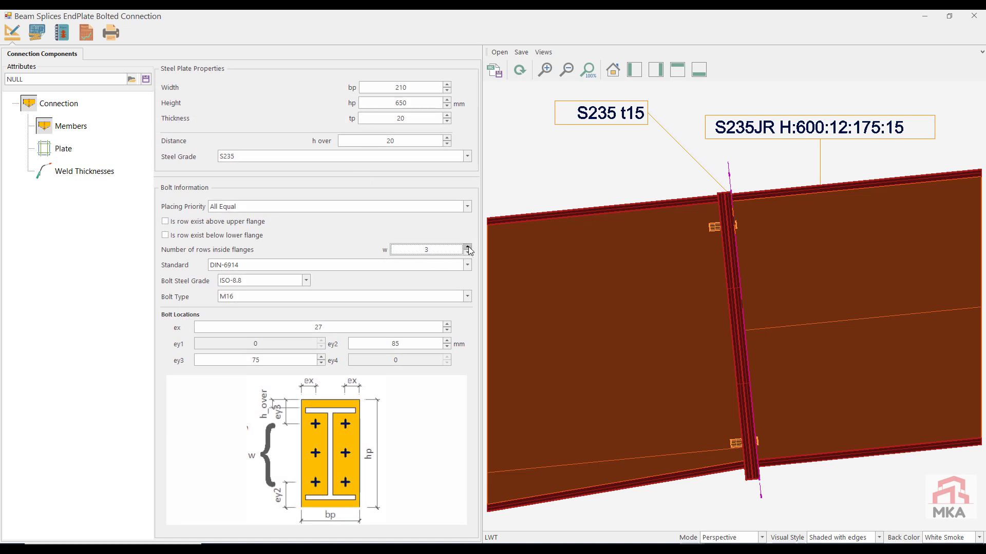
click(522, 71)
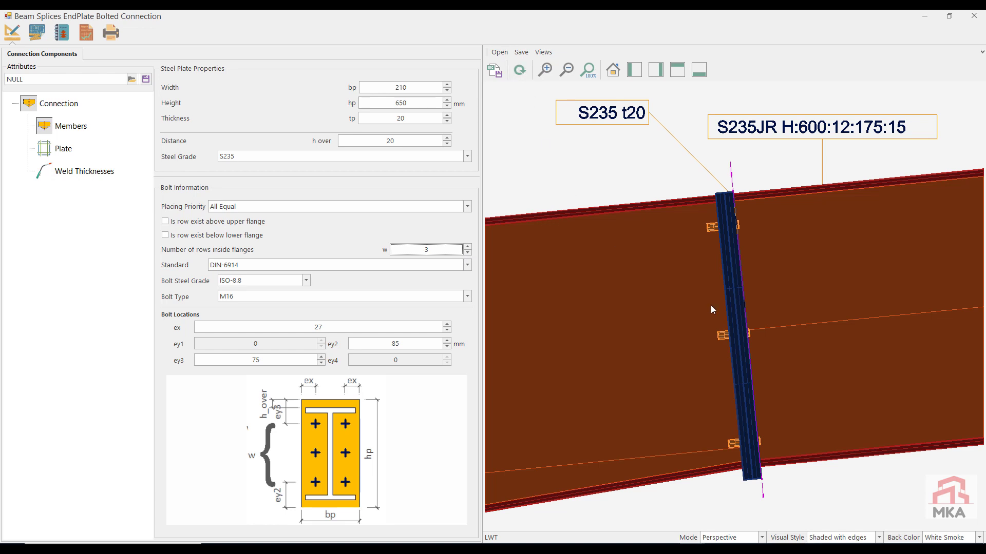
click(85, 38)
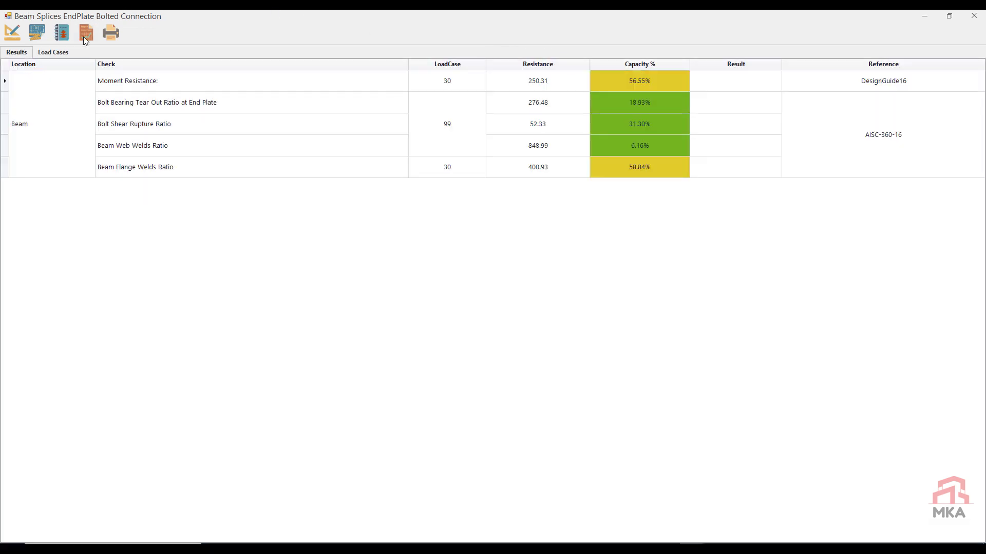
- Save the node 6 splice's attributes to a file and close the connection with its changes saved
click(12, 33)
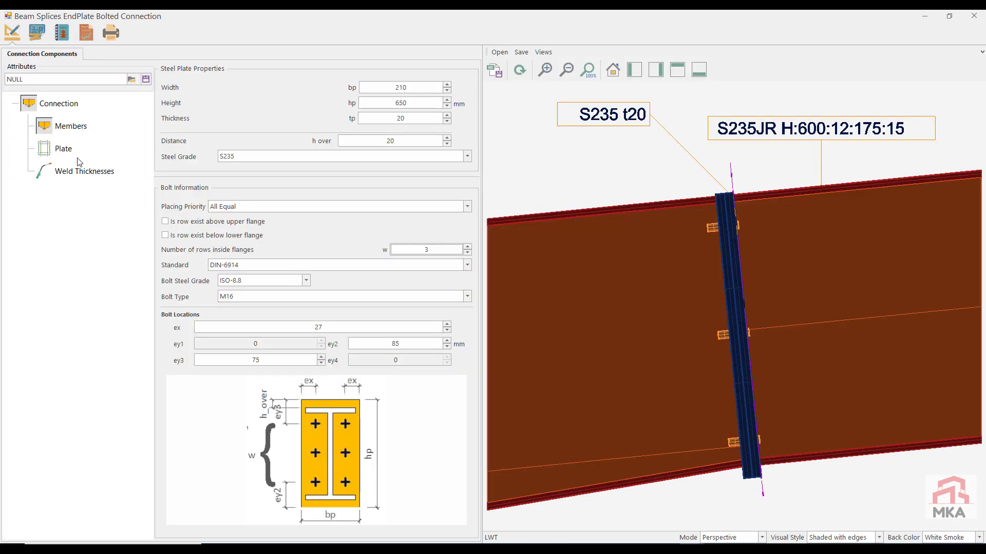
click(78, 171)
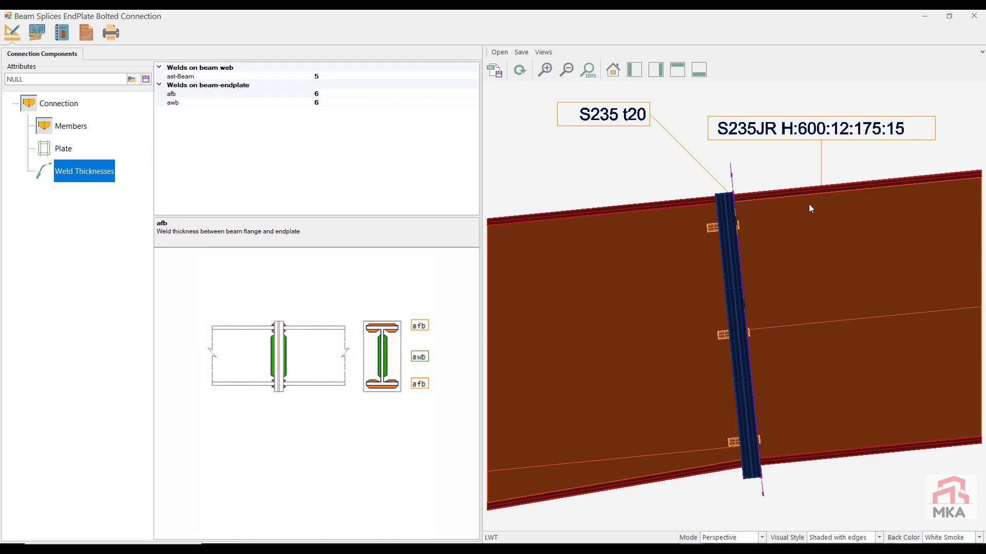
click(146, 80)
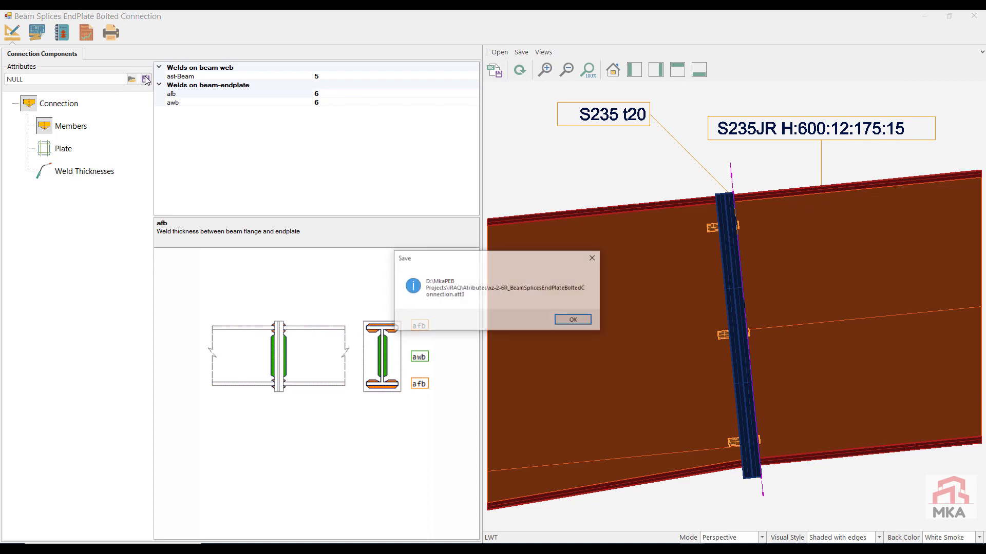
click(568, 321)
click(982, 19)
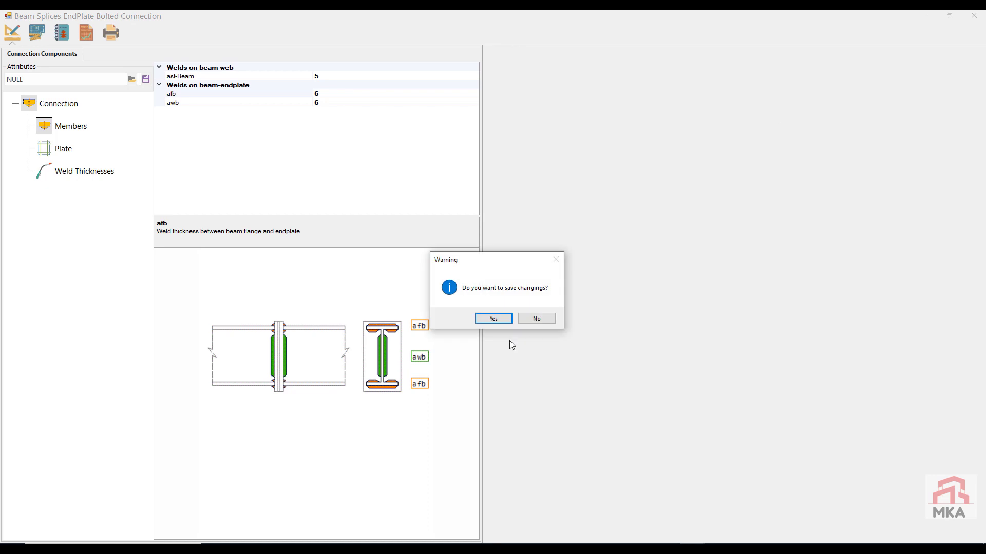
click(484, 322)
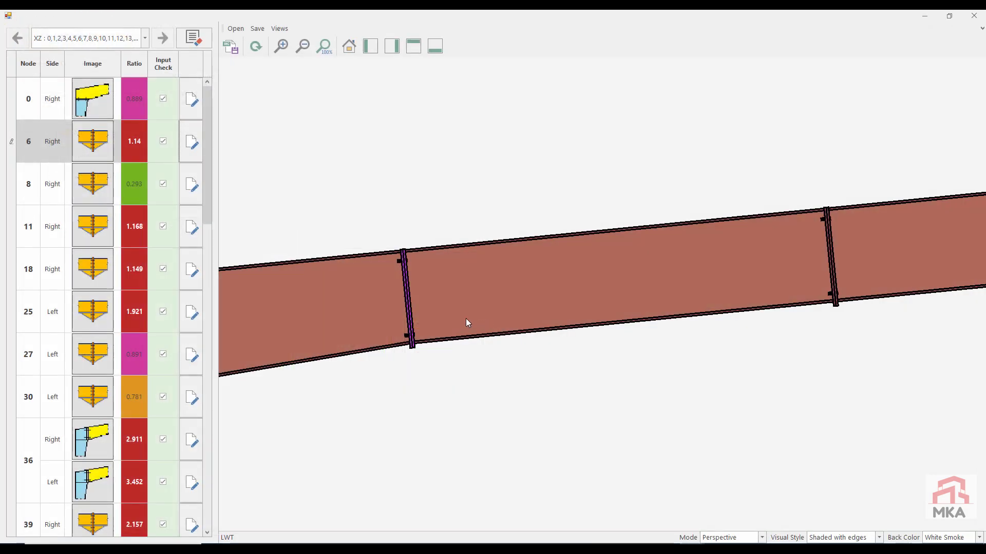
- Open the right-side splice connection of node 8 and load the xz-2-6R_BeamSplicesEndPlateBoltedConnection attributes into it
click(191, 186)
click(192, 185)
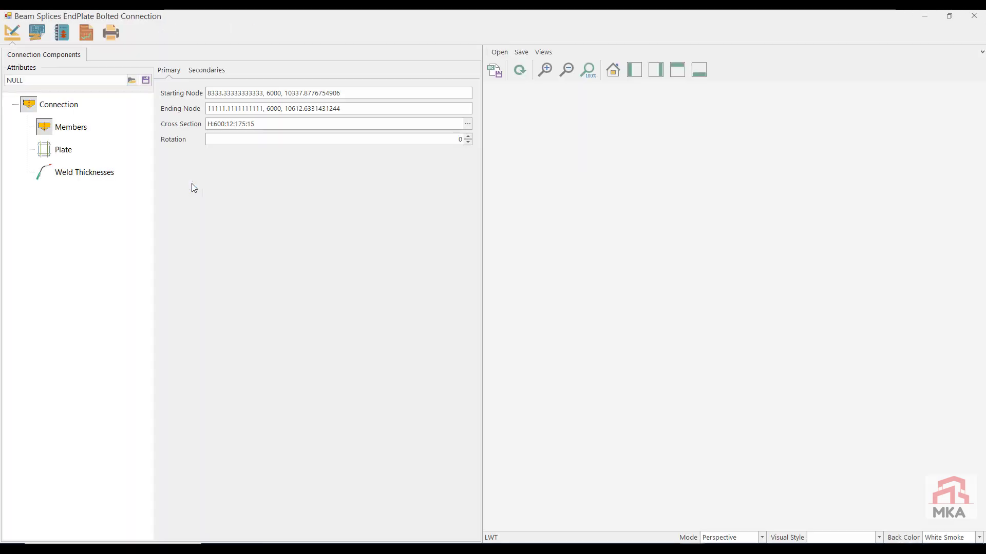
click(132, 79)
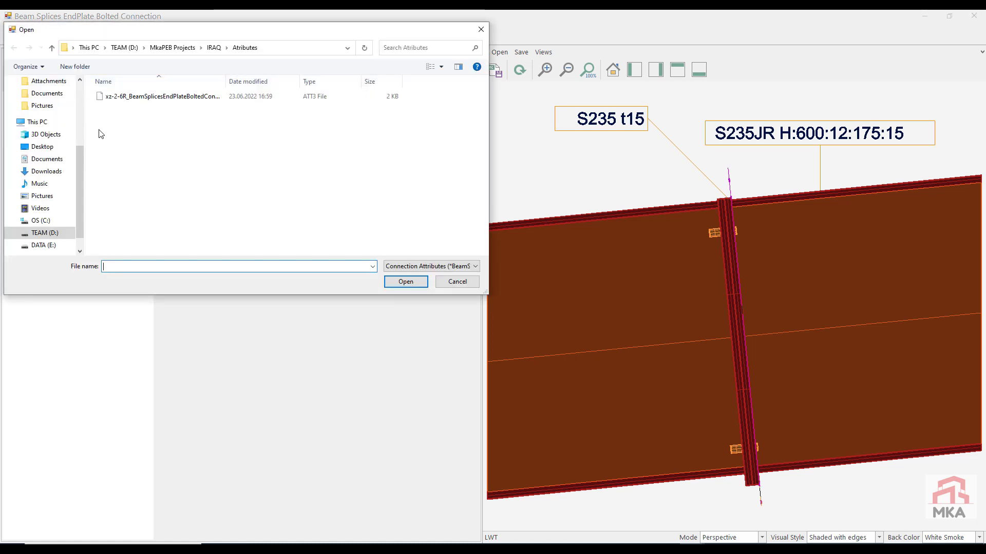
double_click(132, 97)
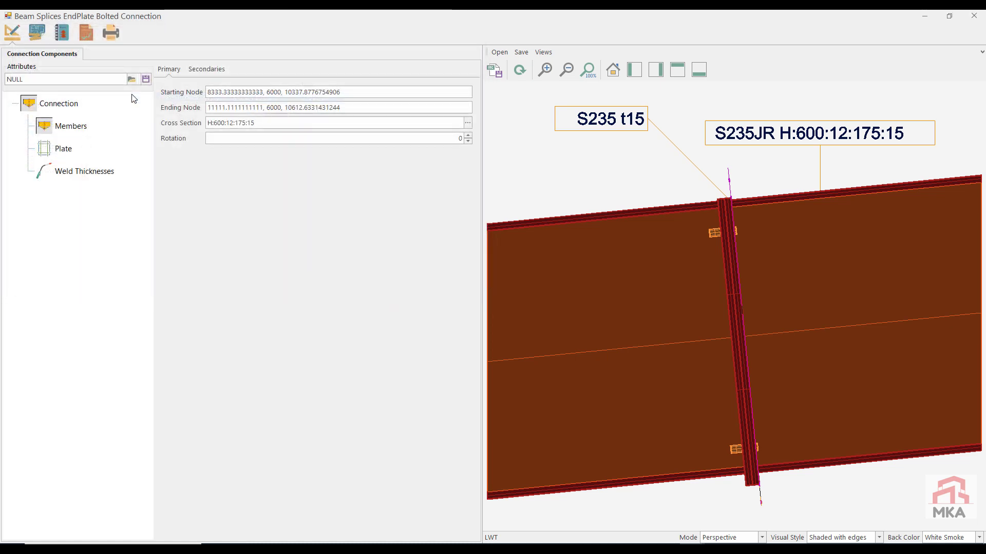
- Recalculate the node 8 splice and close the connection, saving the changes
click(86, 34)
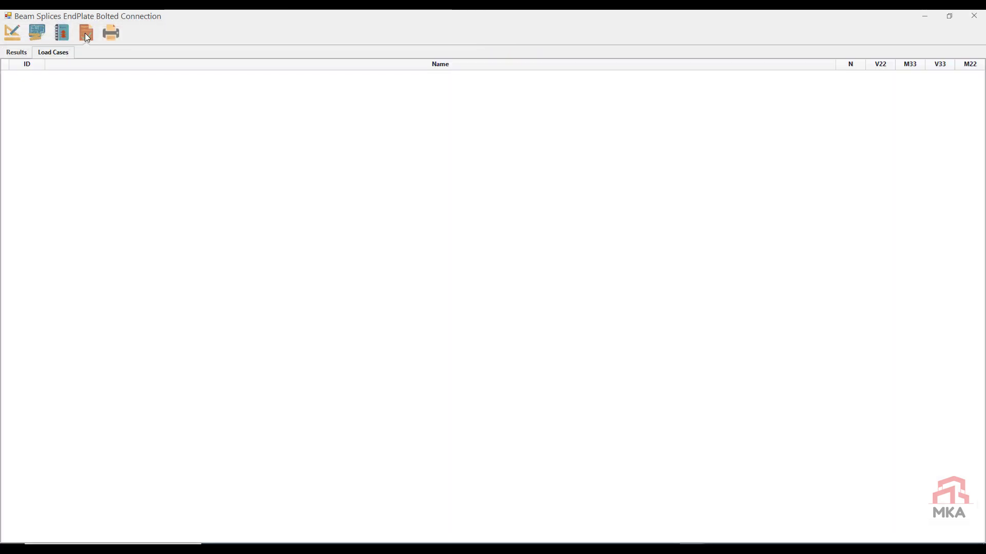
click(11, 33)
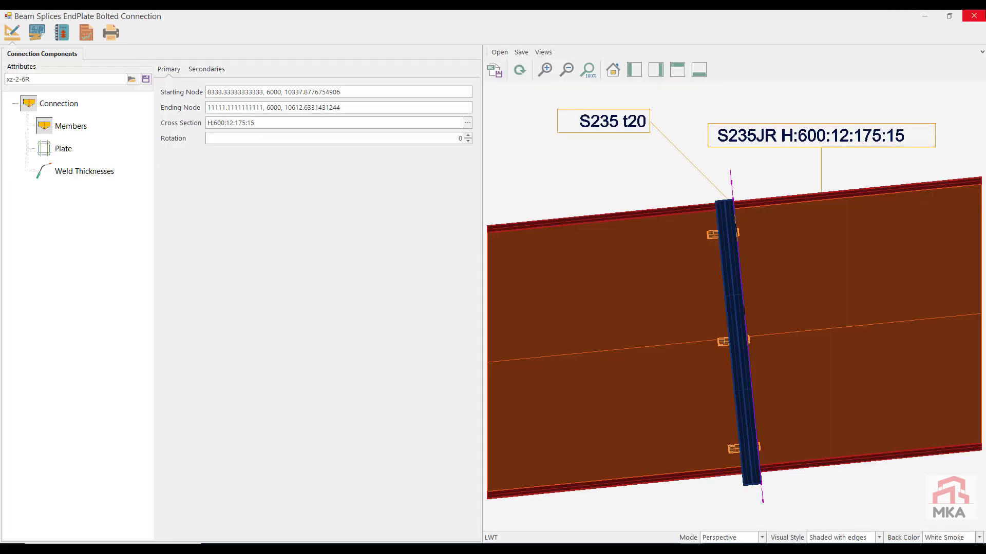
click(973, 15)
click(492, 319)
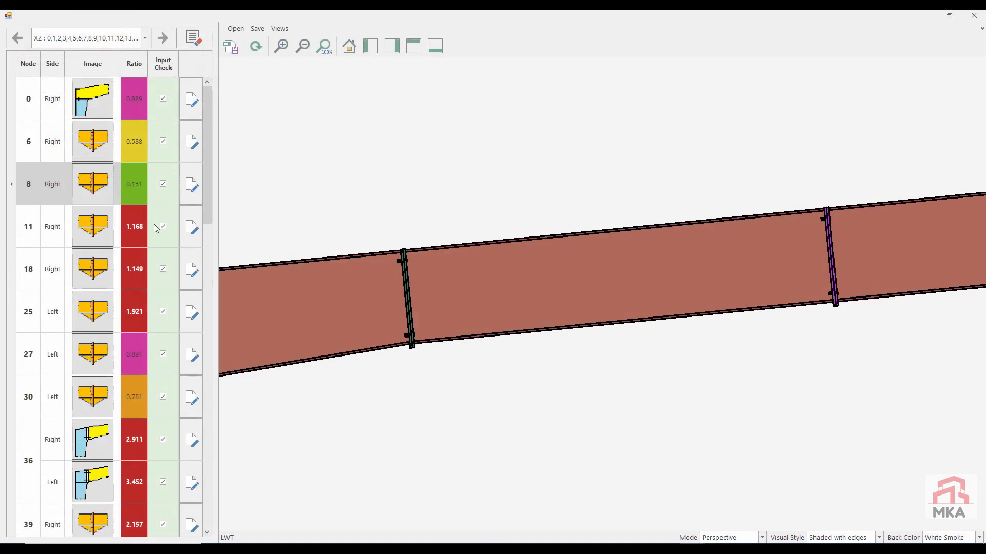
- Recheck the right-side splice of node 11 with the xz-2-6R attributes loaded, and close the connection with its changes saved
click(189, 230)
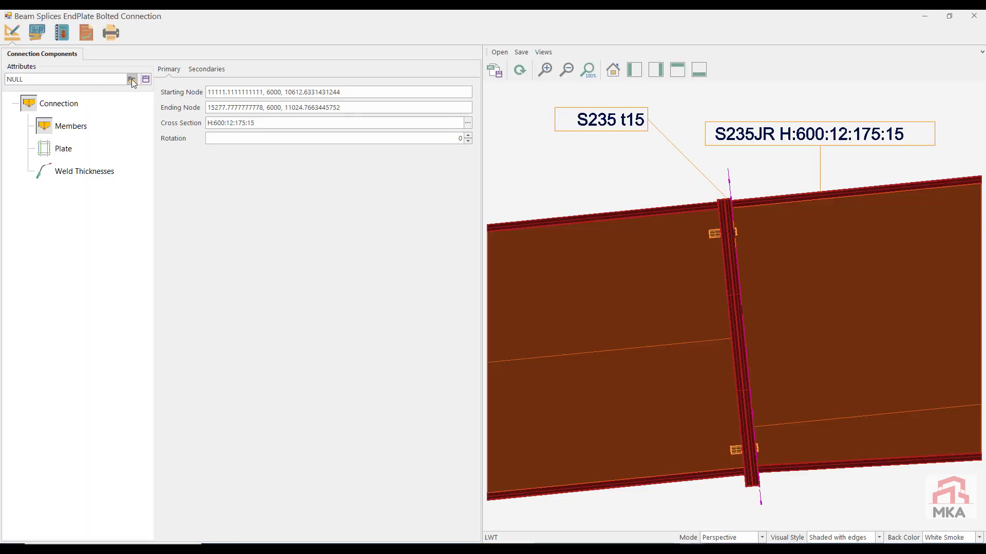
click(132, 80)
double_click(137, 96)
click(88, 37)
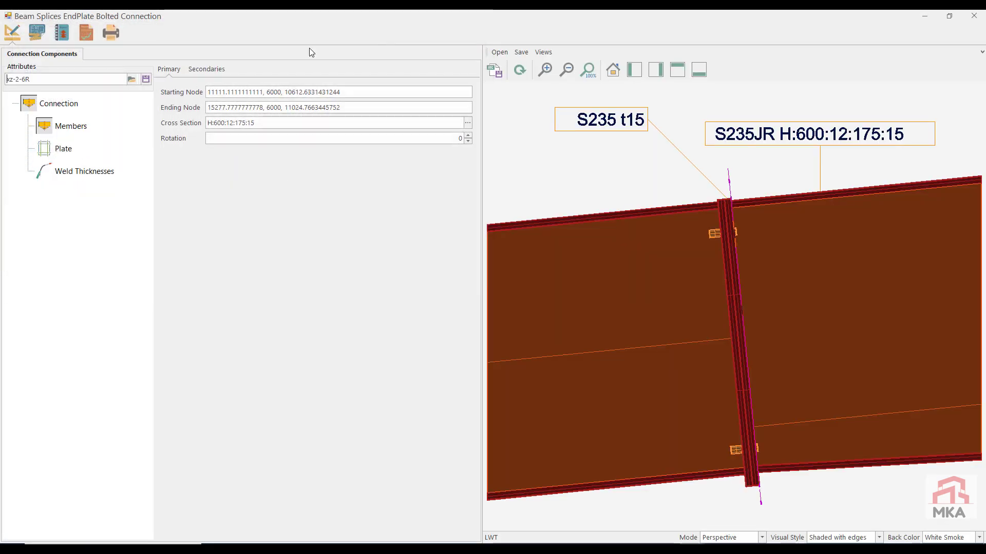
click(974, 16)
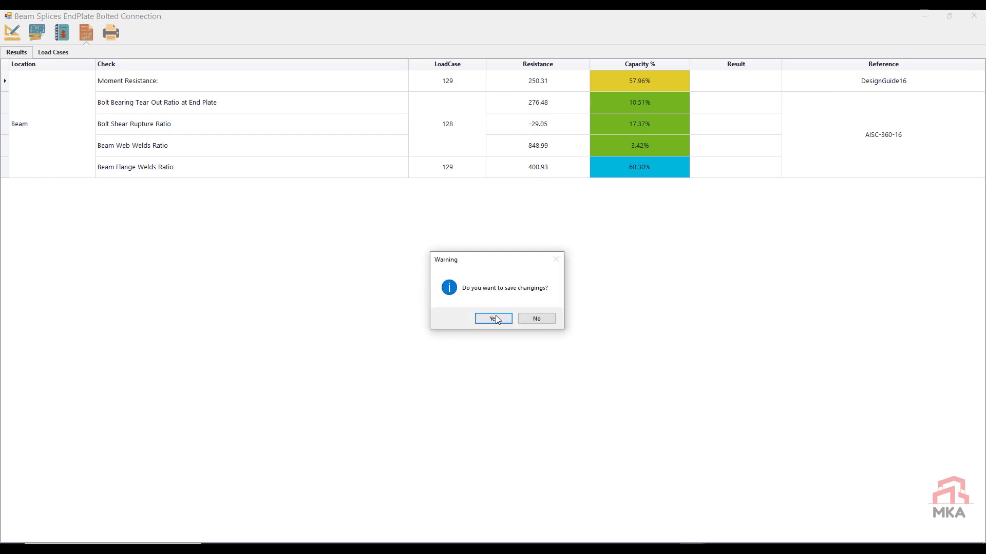
click(495, 315)
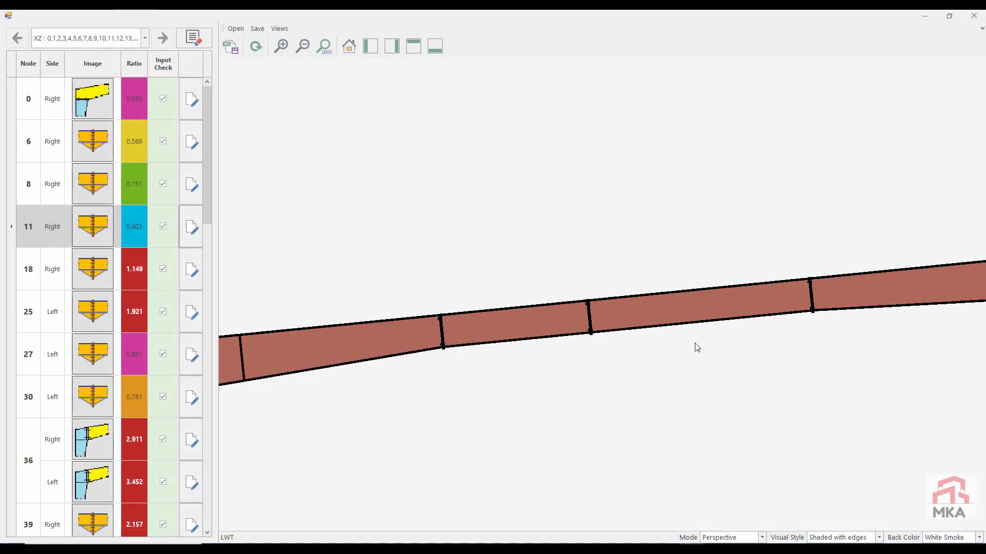
- Give the right-side splice of node 18 a 1050 mm plate height and 5 bolt rows inside the flanges, and recalculate the checks
click(196, 272)
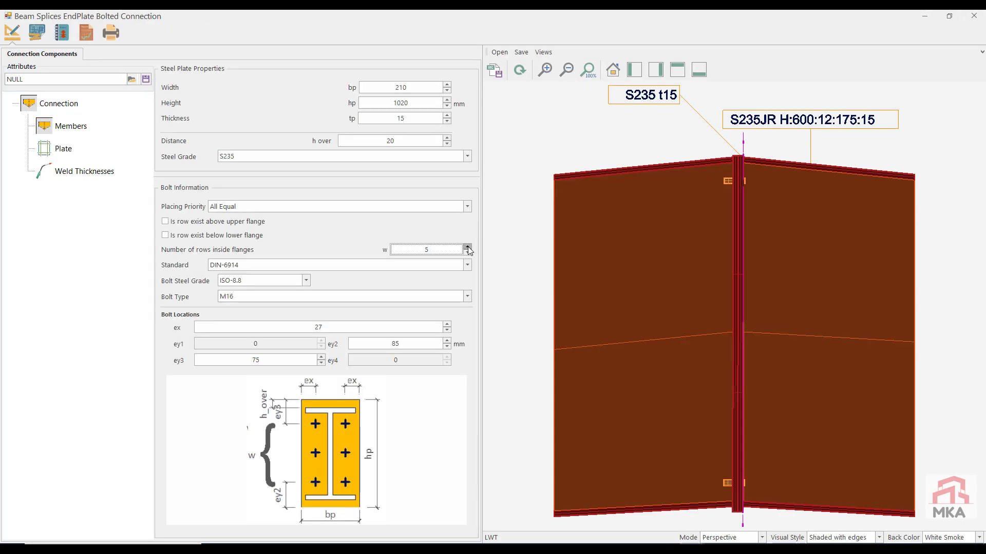
click(517, 71)
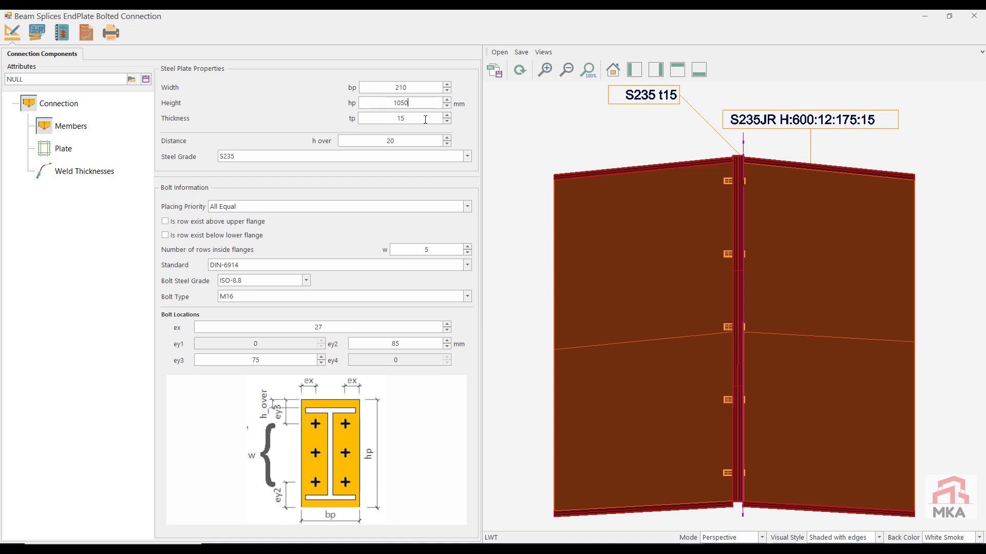
click(520, 70)
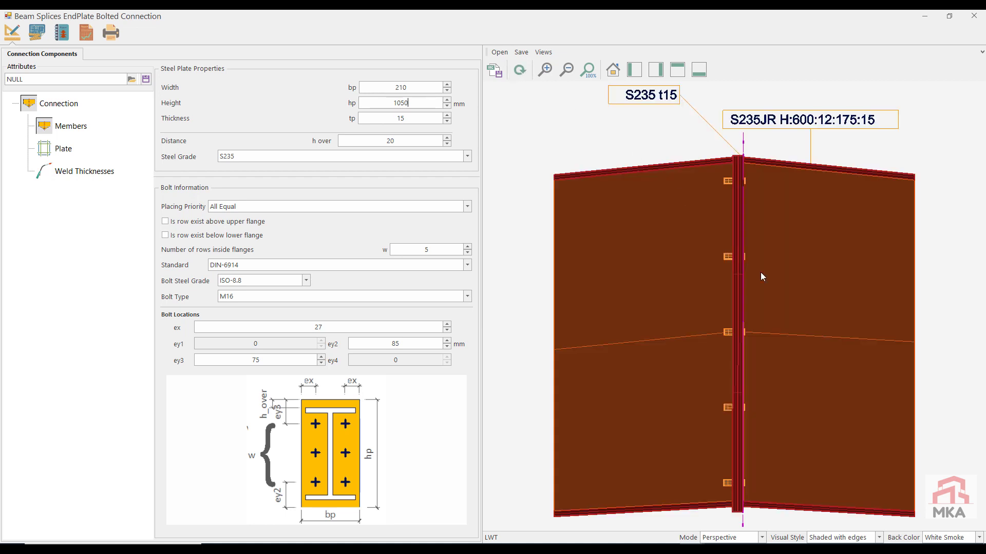
click(89, 33)
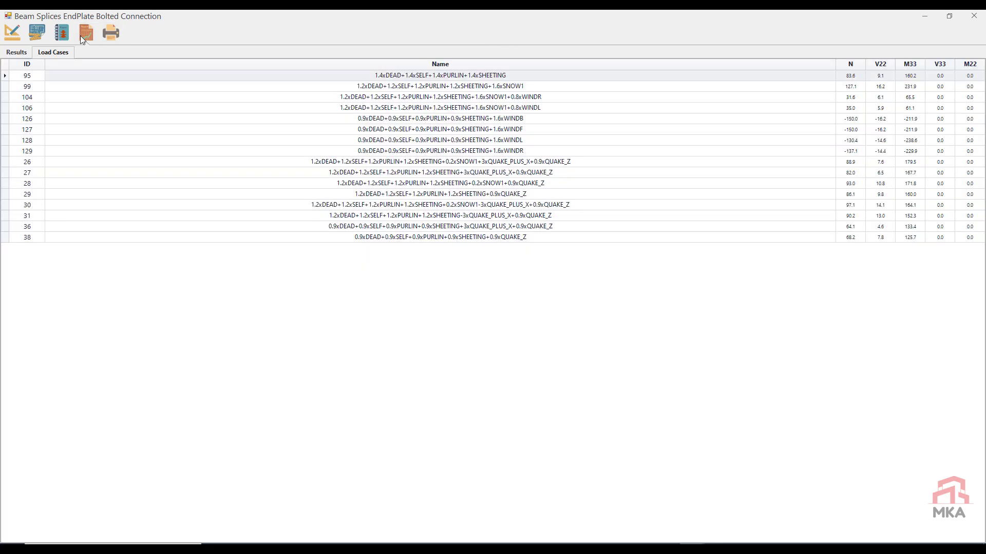
click(21, 53)
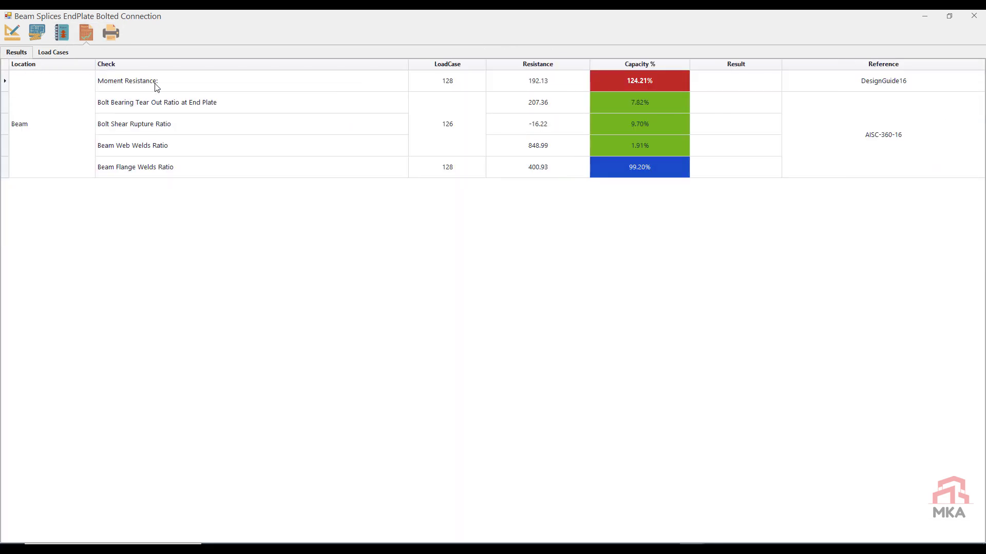
- Set the node 18 splice plate's thickness to 20 mm and its bolt type to M20, and recalculate the checks
click(16, 37)
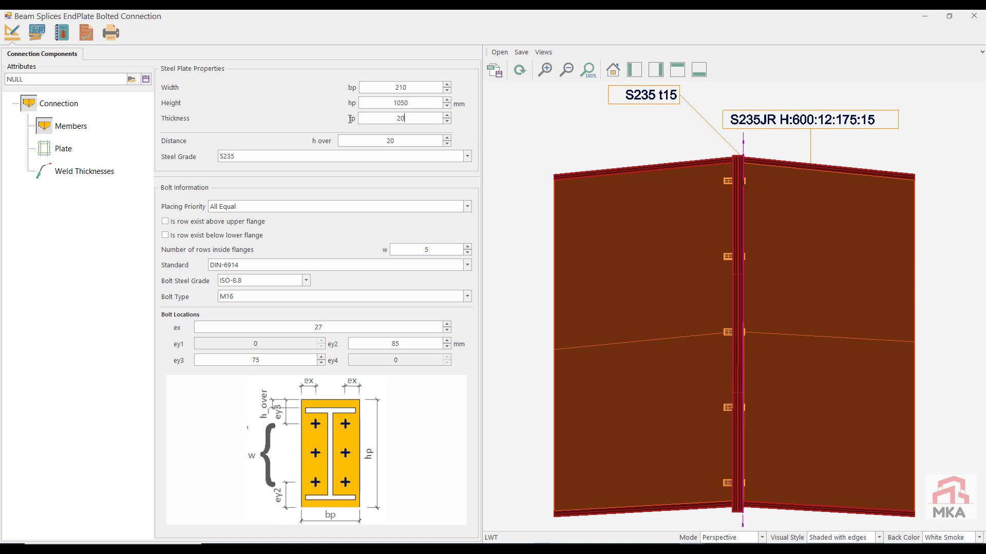
click(250, 296)
click(237, 345)
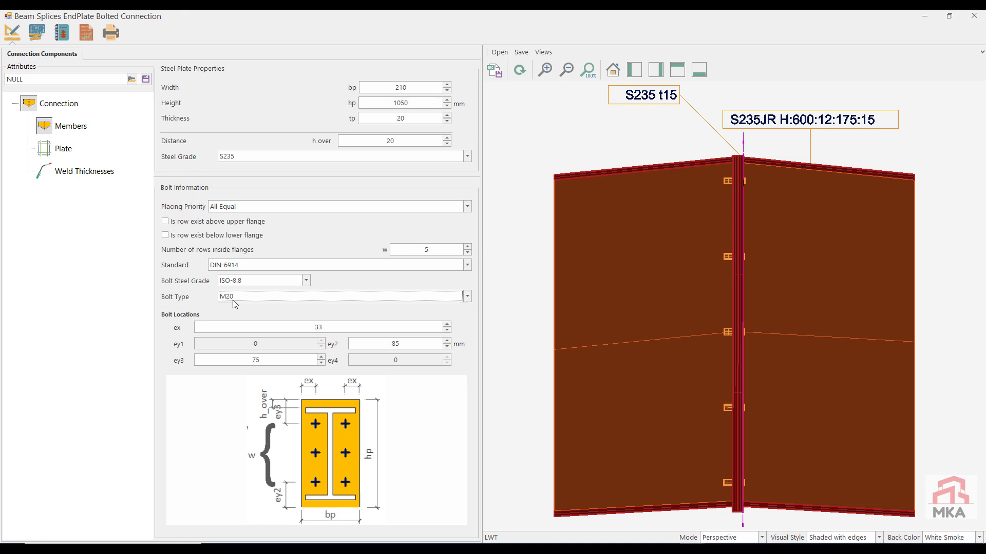
click(86, 33)
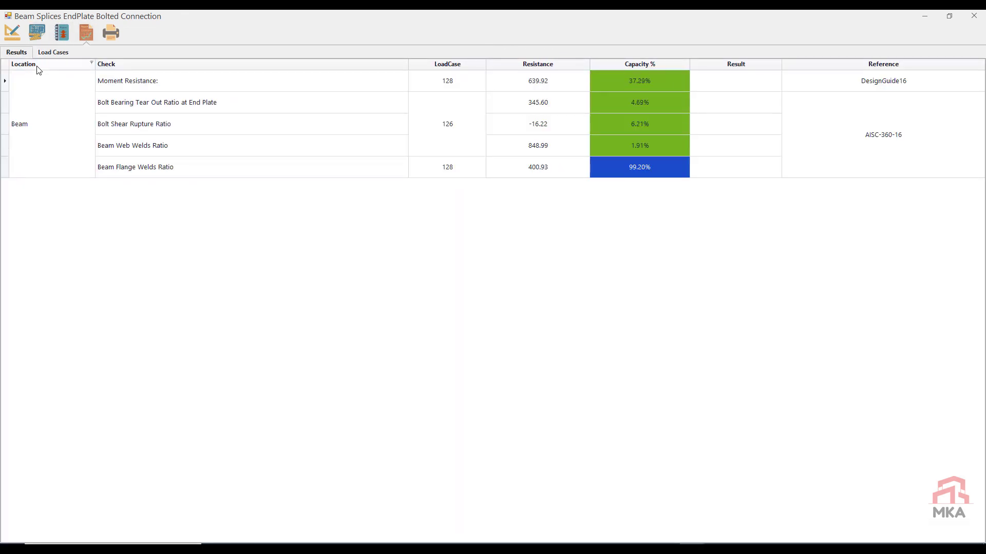
- Set the node 18 splice's afb and awb weld thicknesses to 7, recheck it, and close the connection with its changes saved
click(12, 33)
click(66, 173)
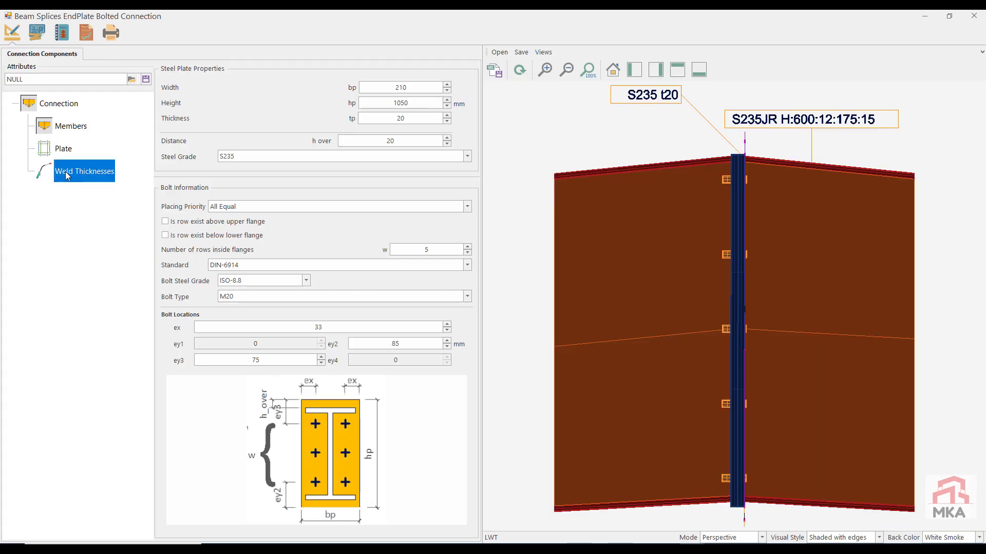
click(291, 96)
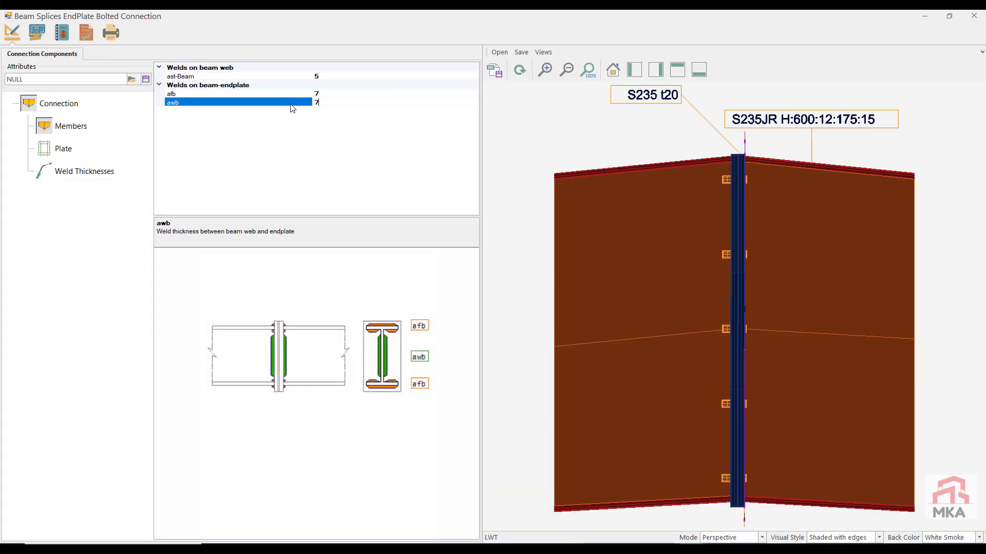
click(86, 33)
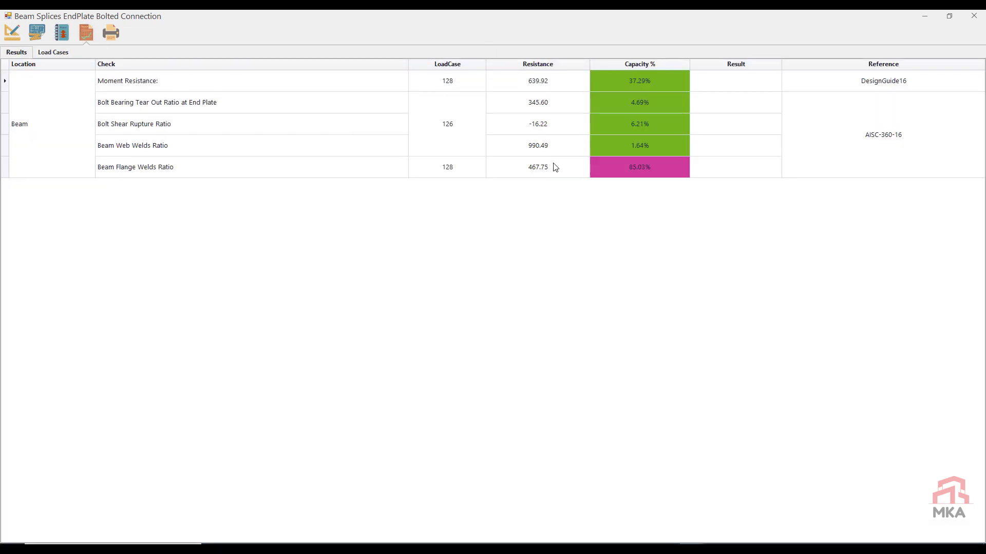
click(974, 16)
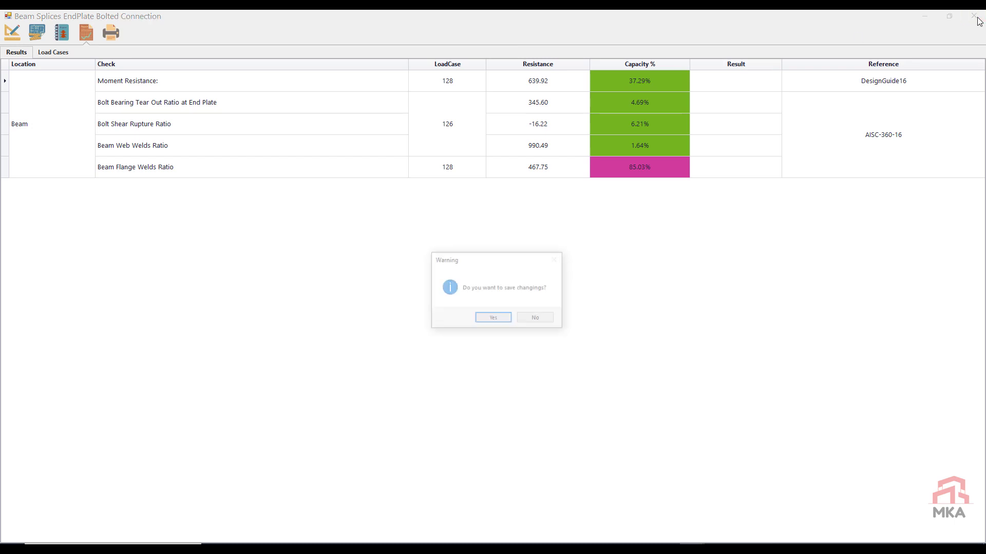
click(506, 321)
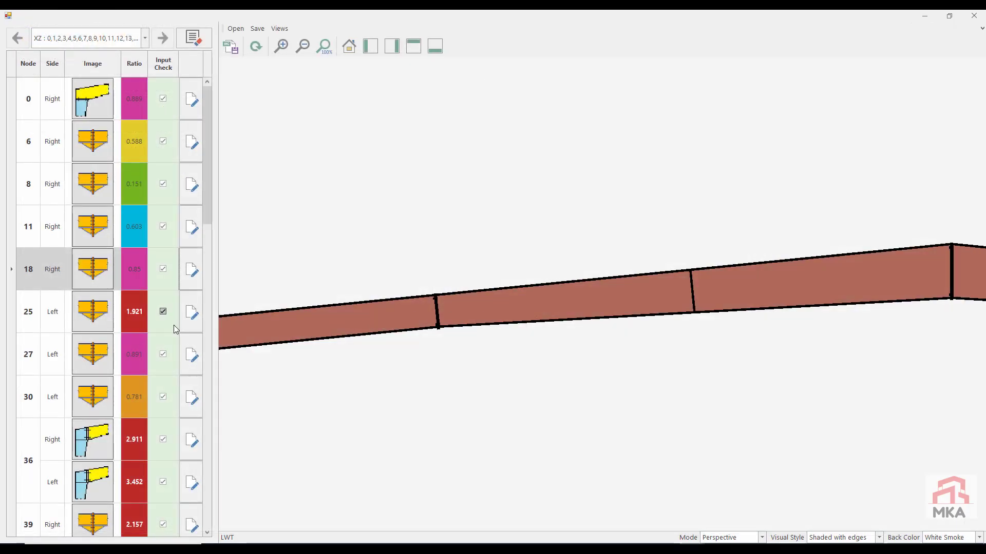
- Load the xz-2-6R attributes into the left-side splice connection of node 25 and calculate its checks
click(190, 321)
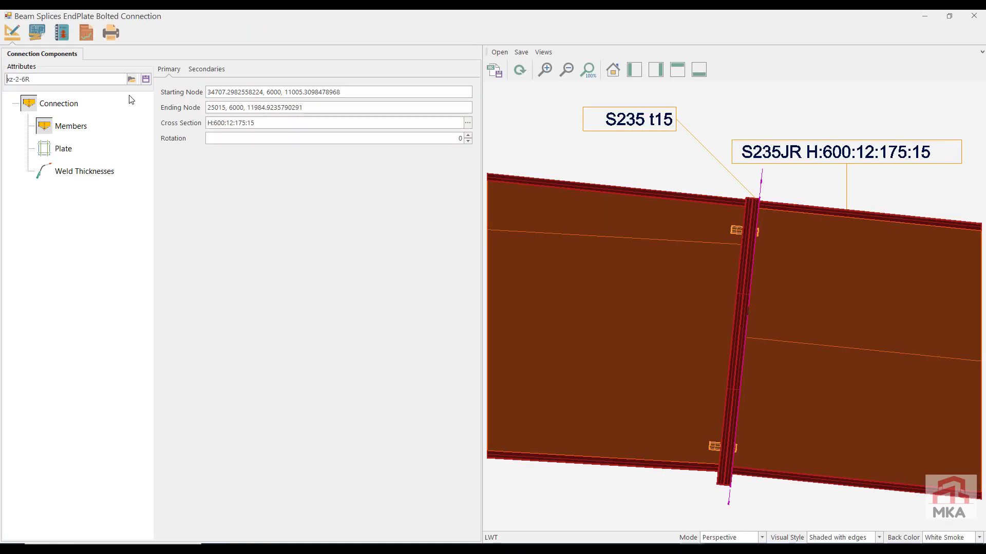
click(86, 33)
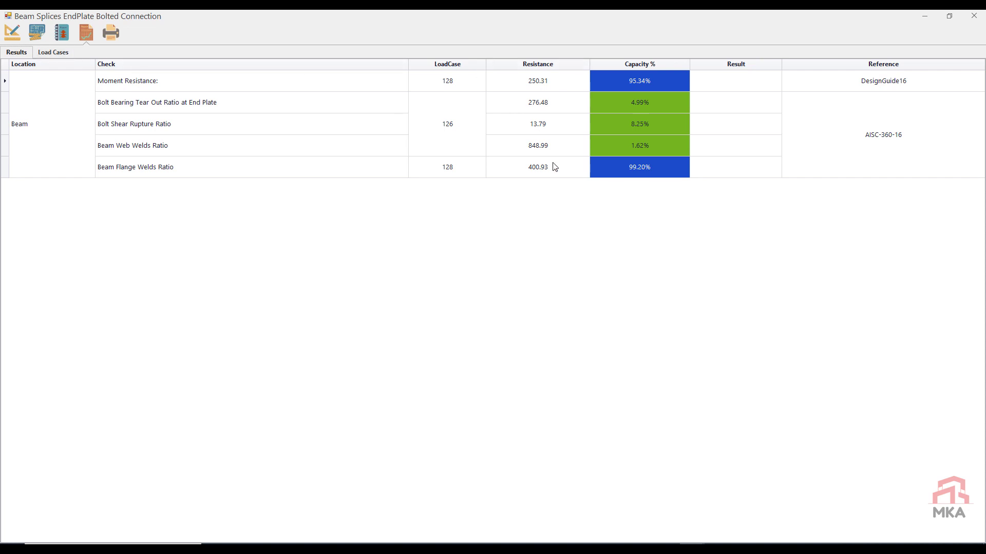
- Set the node 25 splice's afb and awb weld thicknesses to 7 and recalculate the checks
click(12, 33)
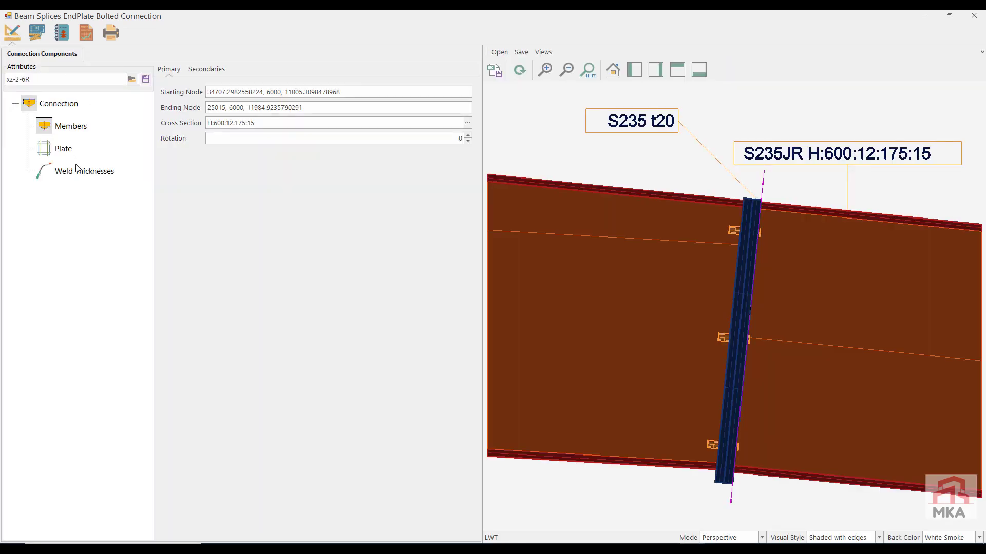
click(83, 171)
click(289, 95)
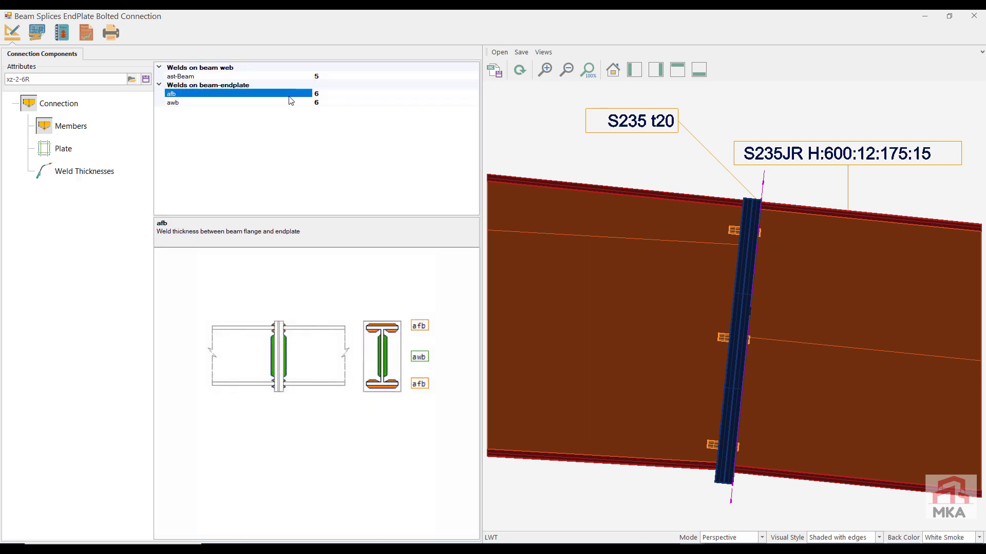
text(7)
click(289, 103)
text(7)
click(85, 32)
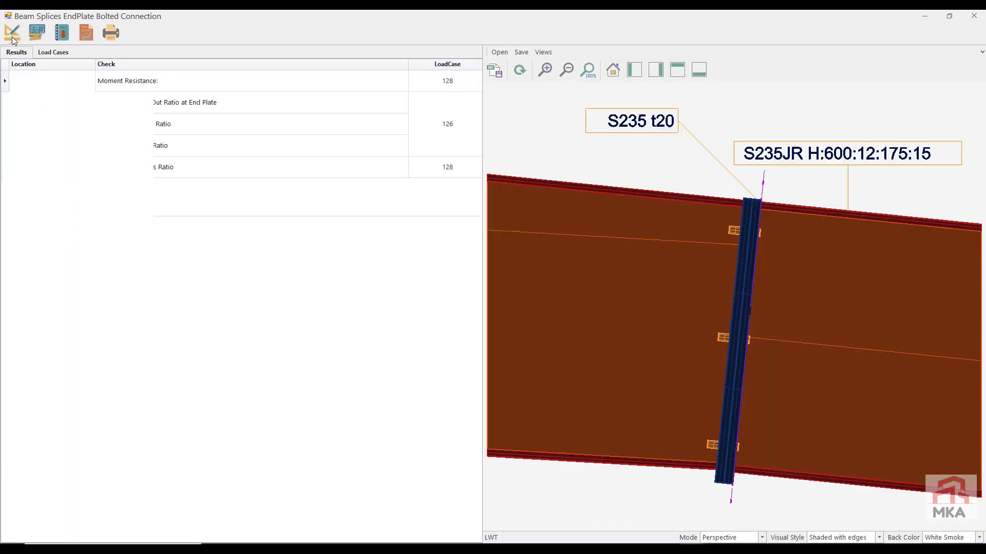
- Change the node 25 splice plate's bolt type to M20 and recalculate the checks
click(12, 37)
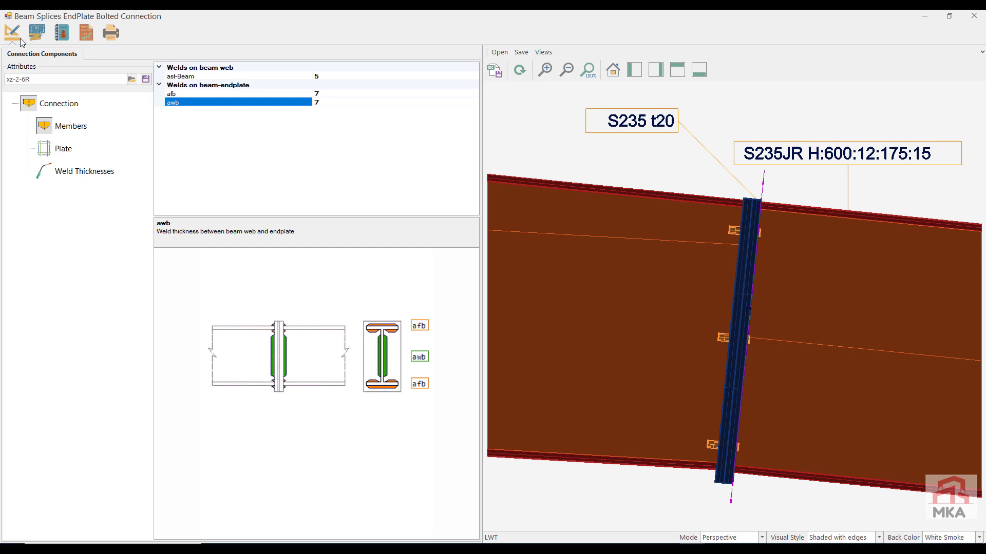
click(61, 149)
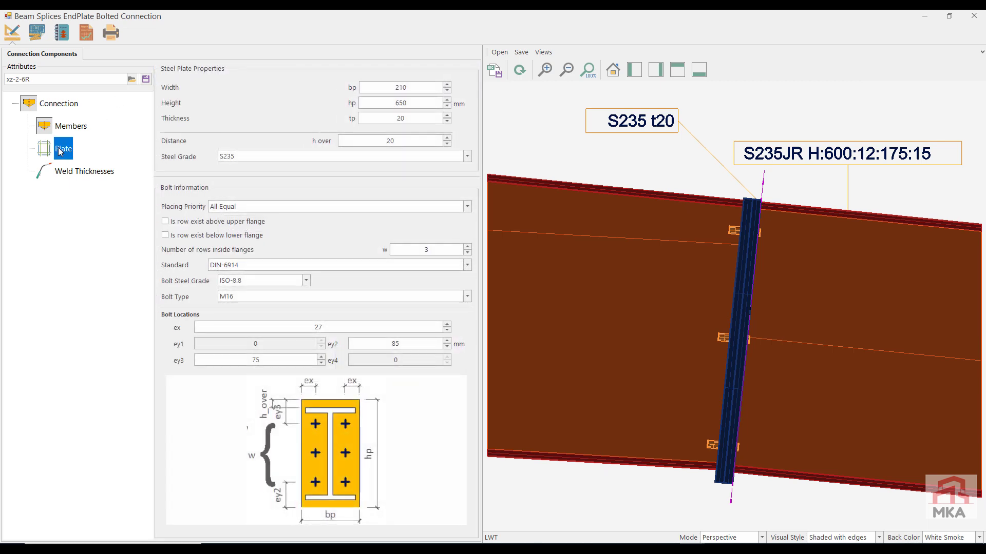
click(271, 295)
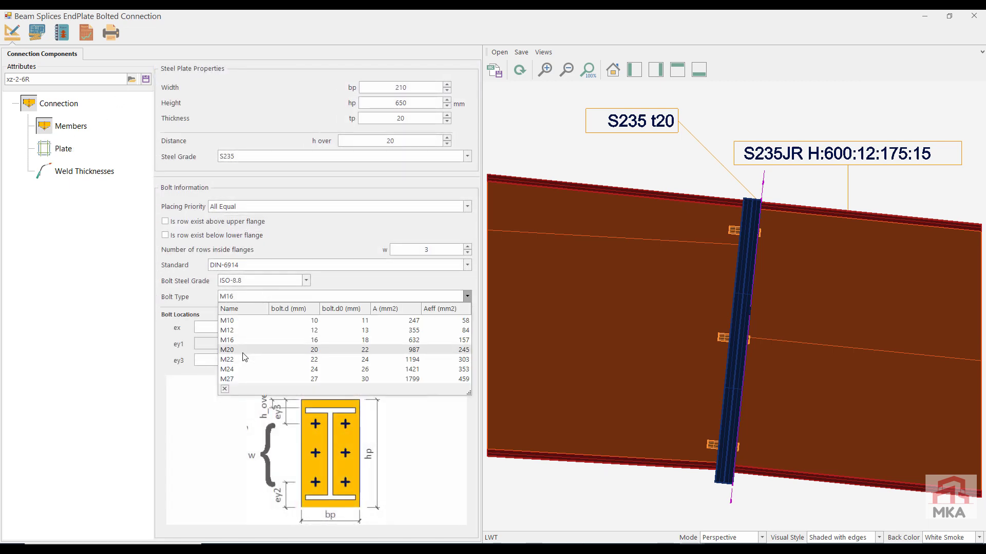
click(243, 350)
click(87, 36)
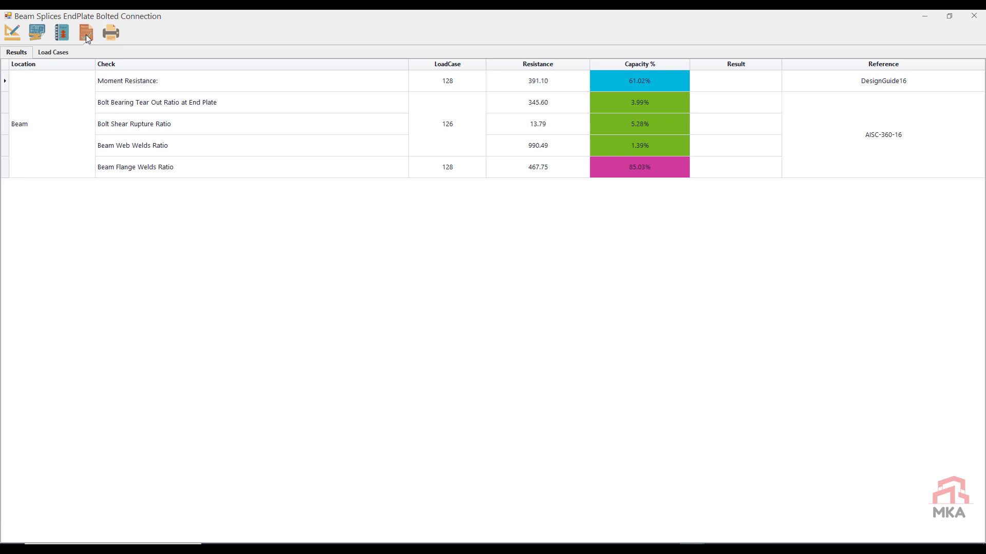
- Save the node 25 splice's attributes to a file and close the connection with its changes saved
click(12, 34)
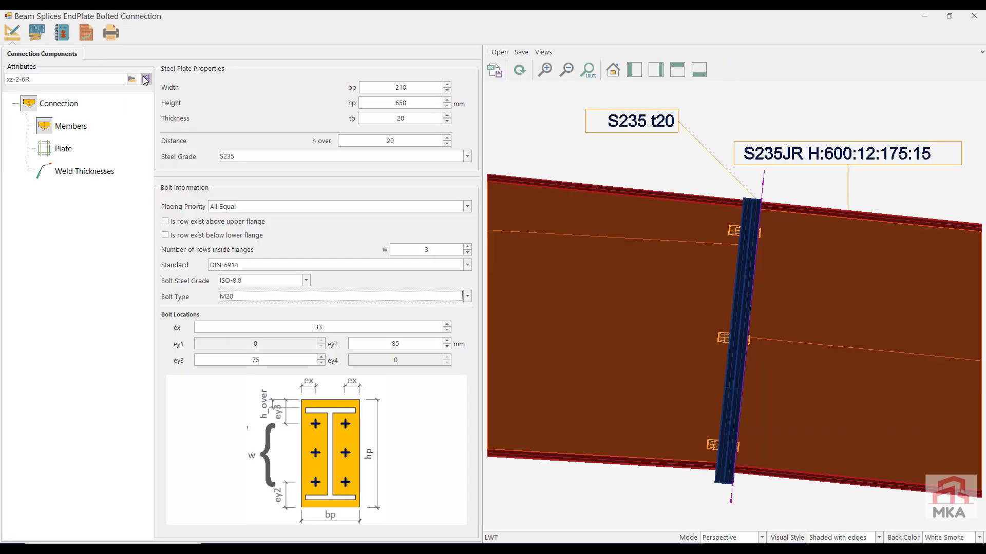
click(146, 79)
click(574, 319)
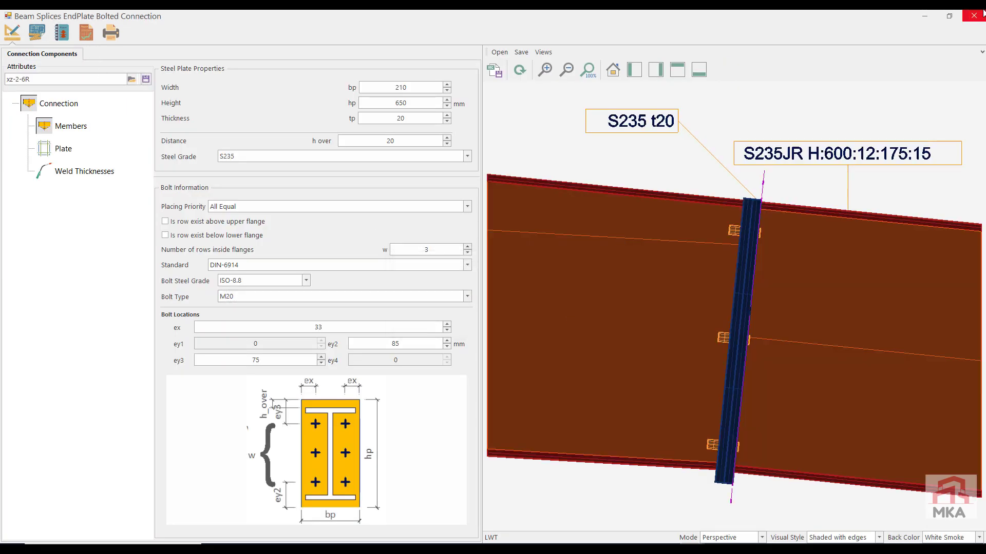
click(503, 324)
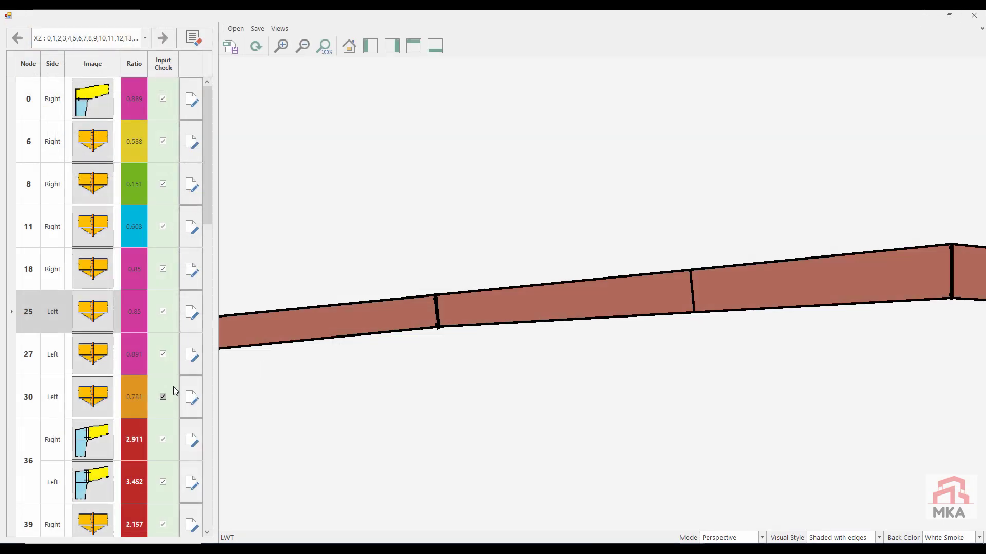
- Recheck the left-side splice of node 27 with the xz-2-25L attributes loaded, and close the connection with its changes saved
click(193, 358)
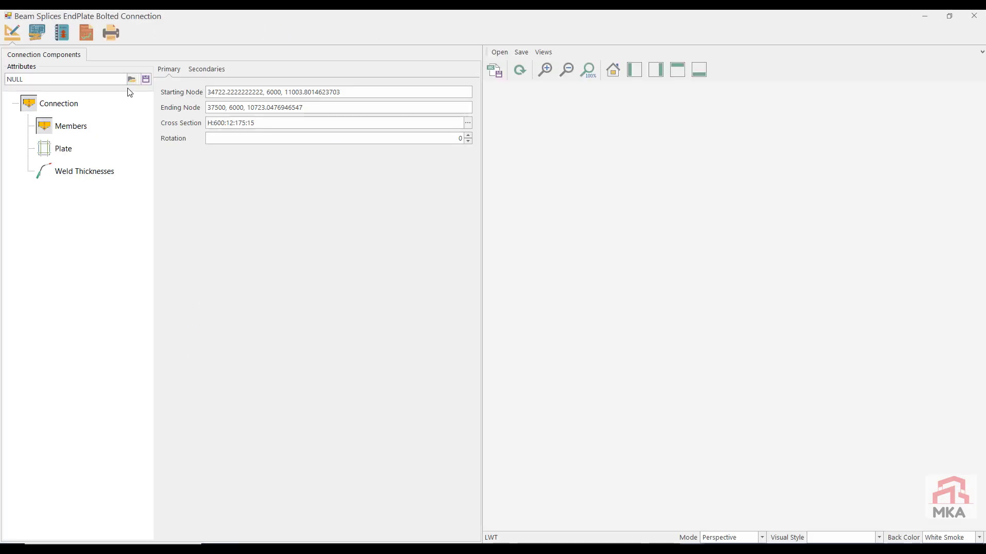
click(131, 79)
double_click(169, 107)
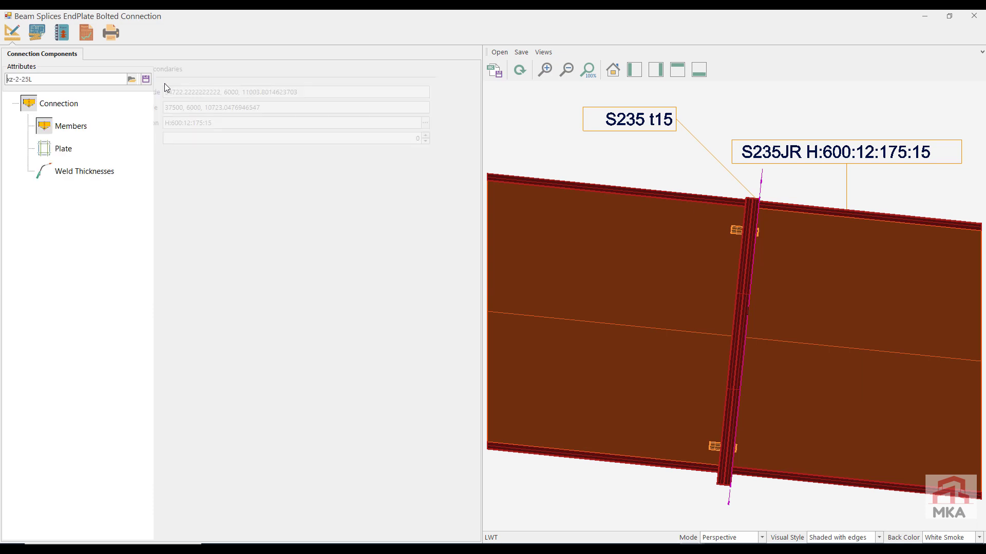
click(86, 32)
click(21, 53)
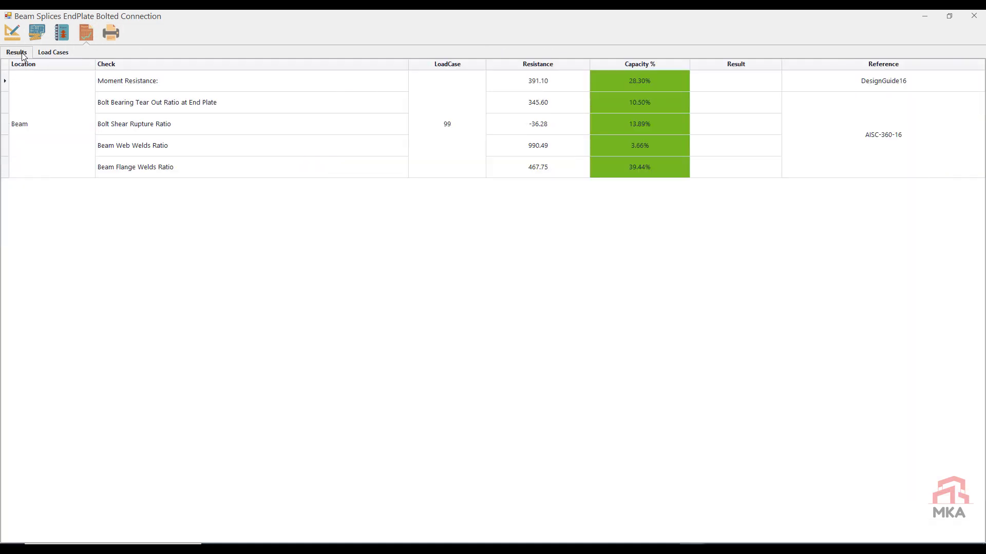
click(974, 16)
click(493, 318)
- Recheck the left-side splice of node 30 with the xz-2-25L attributes loaded, and close the connection
click(191, 396)
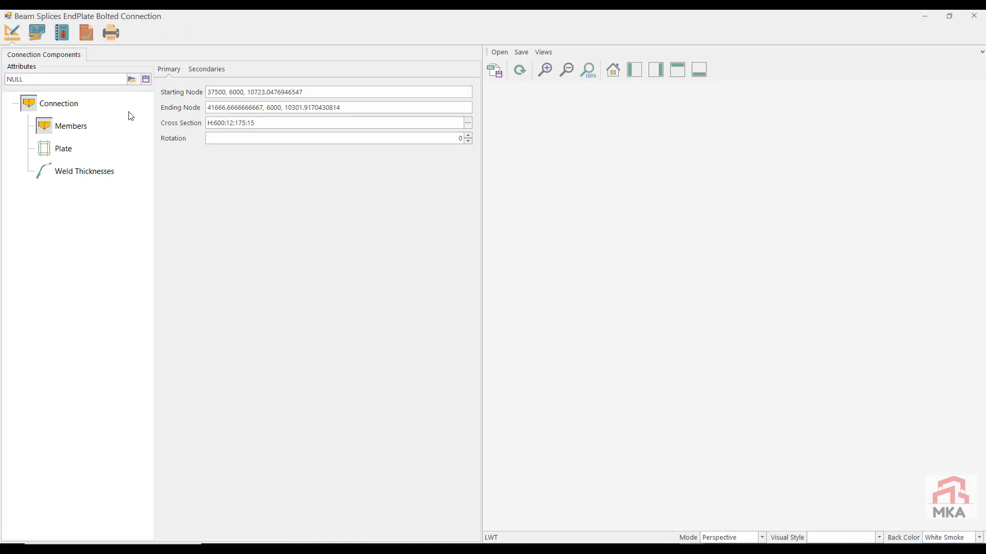
click(134, 80)
double_click(133, 108)
click(86, 32)
click(21, 52)
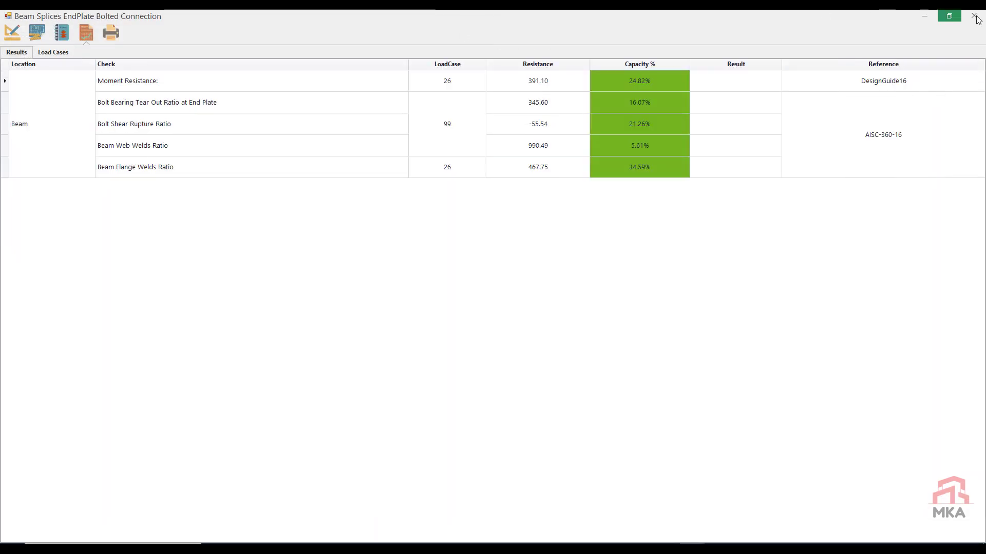
click(974, 16)
- Open the right-side tapered end-plate connection of node 36 and review its capacity check results
click(191, 354)
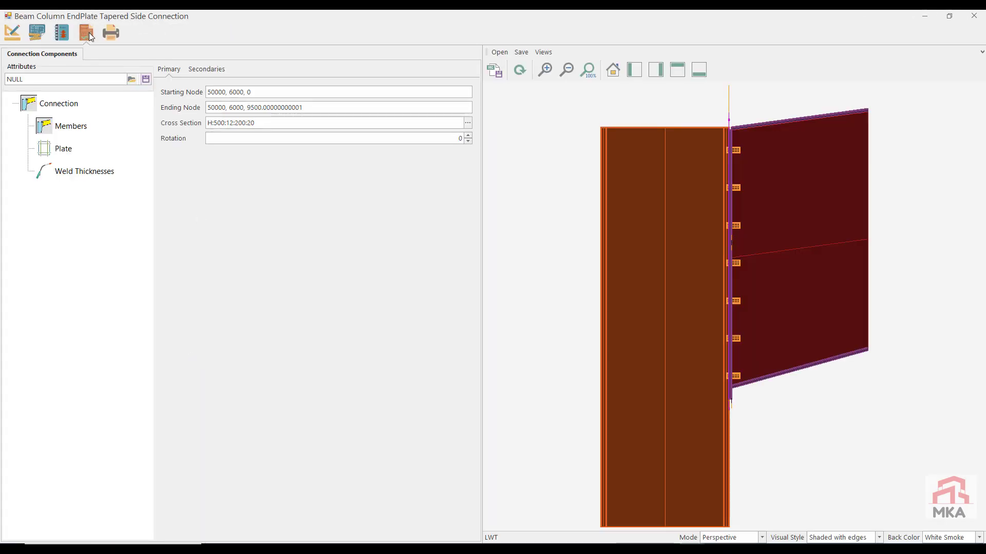
click(86, 32)
click(20, 52)
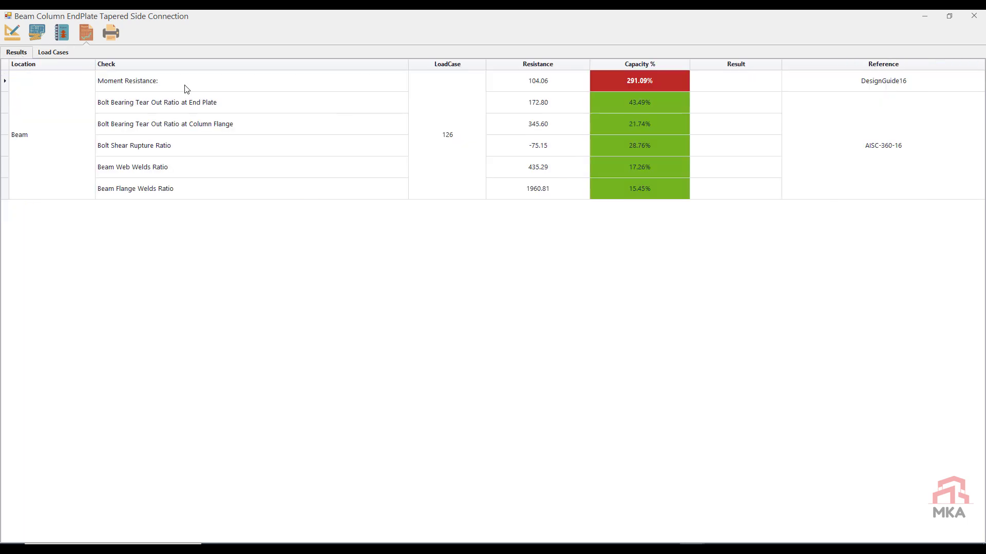
- Set the node 36 right-side end plate's width to 225 mm and thickness to 20 mm, and recalculate the checks
click(13, 33)
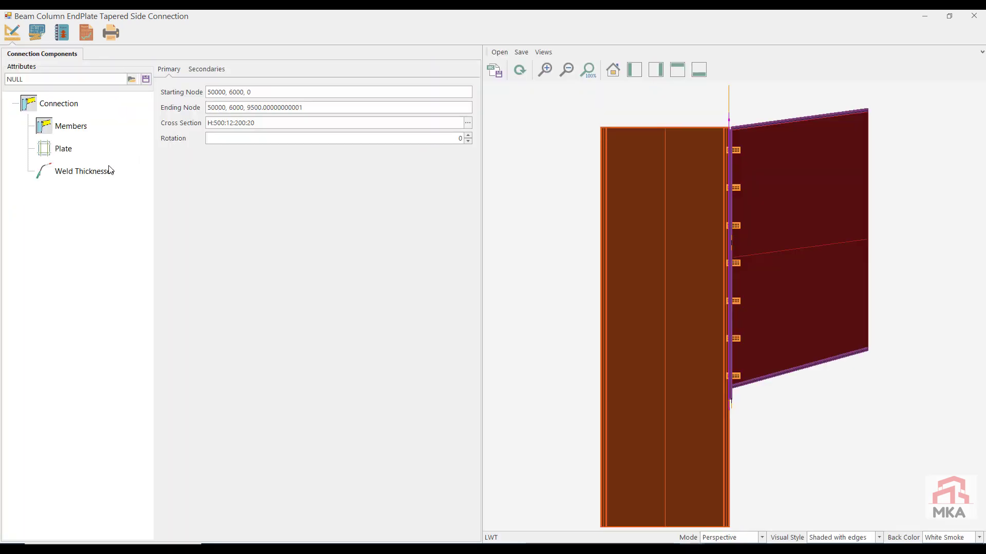
click(63, 148)
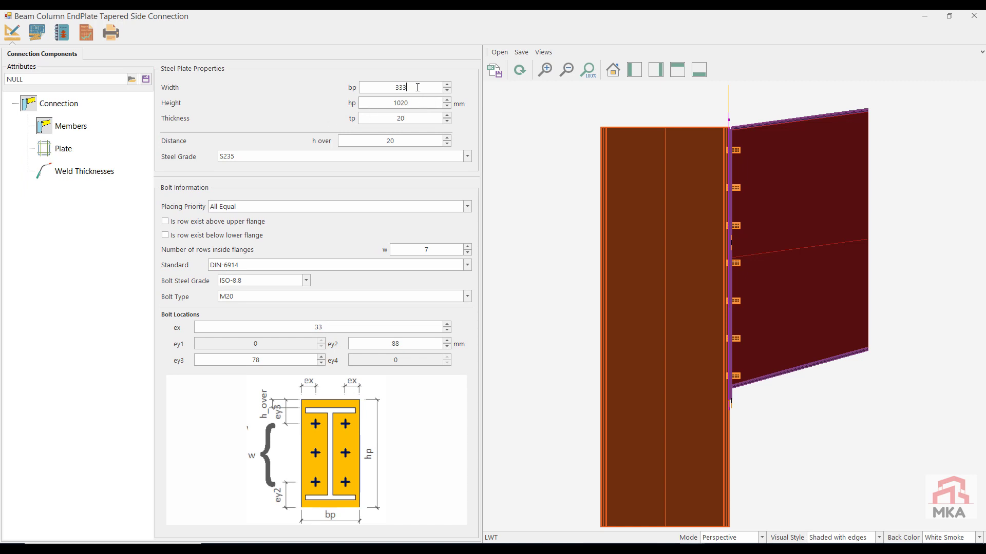
click(109, 40)
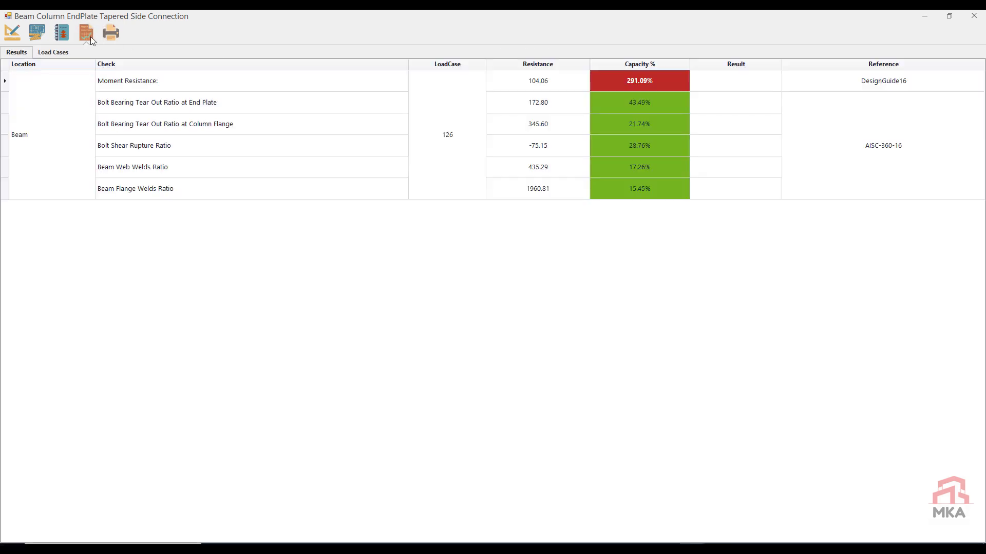
click(13, 42)
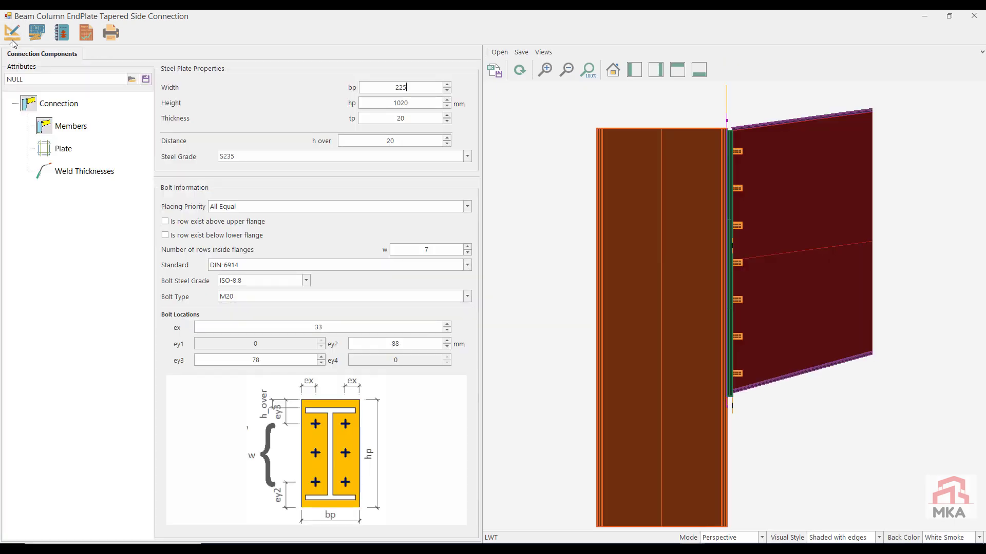
- Reduce the bolt rows inside the flanges to 5, refresh the connection model, and recalculate the capacity checks
click(467, 253)
click(468, 253)
click(520, 69)
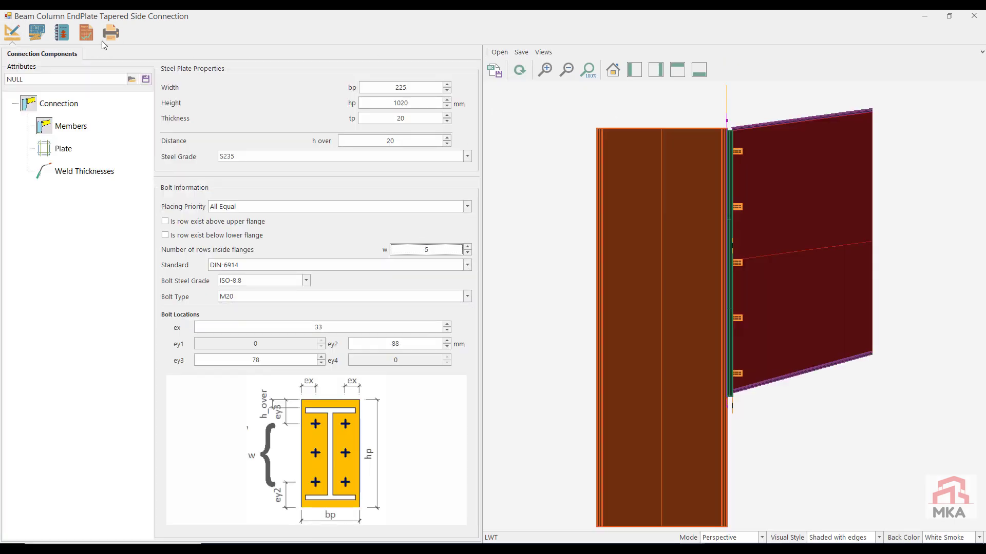
click(87, 37)
click(11, 36)
- Review the plate's geometric design criteria, and set the bolt rows inside the flanges to 6 with the capacity checks recalculated
middle_drag(622, 296, 625, 292)
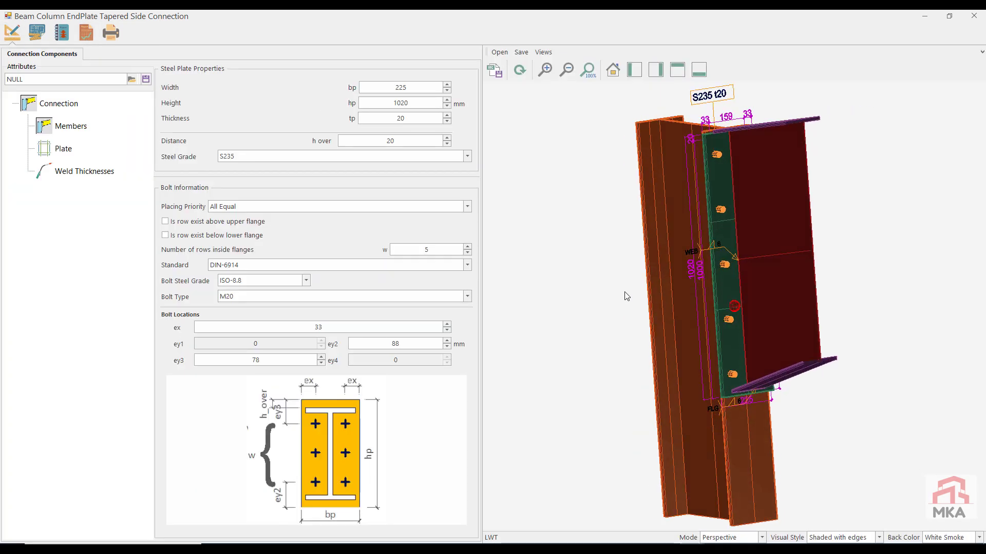
click(62, 34)
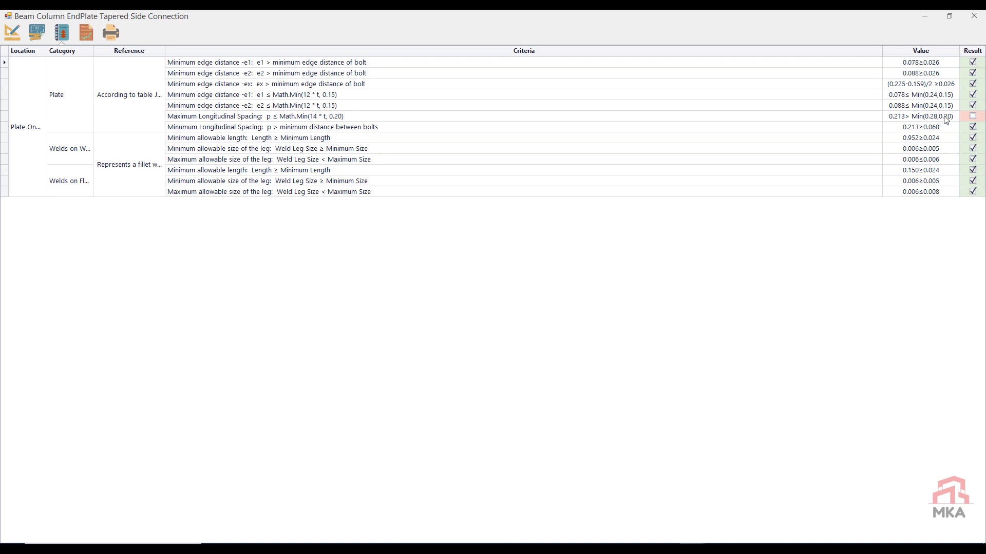
click(12, 33)
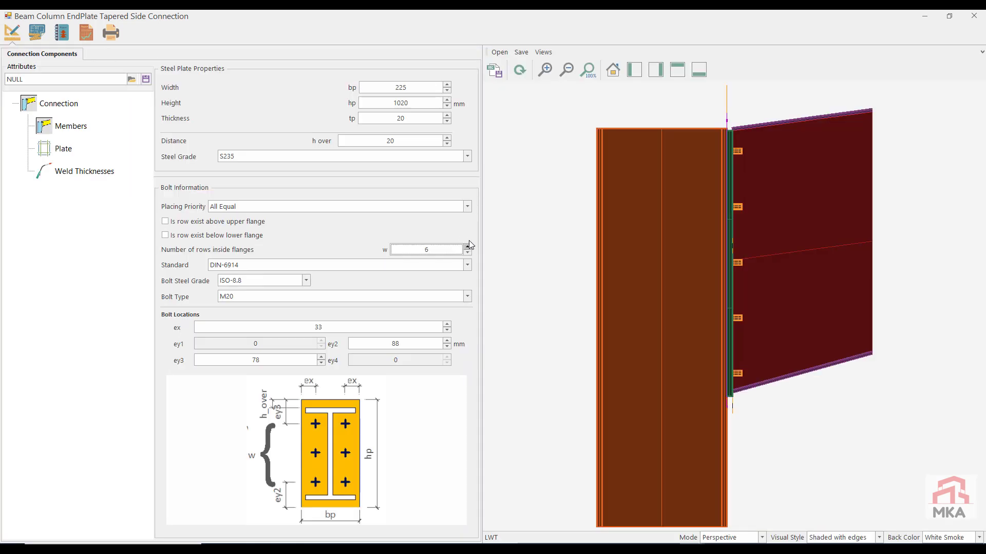
click(94, 35)
click(17, 34)
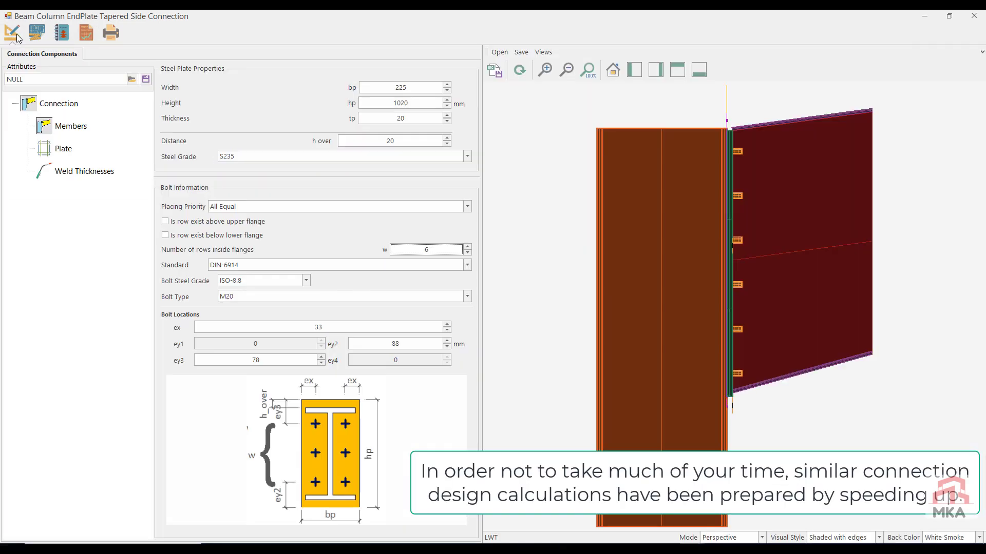
- Save the node 36 right-side connection's attributes to a file and close the connection with its changes saved
click(146, 80)
click(570, 319)
click(974, 16)
click(493, 319)
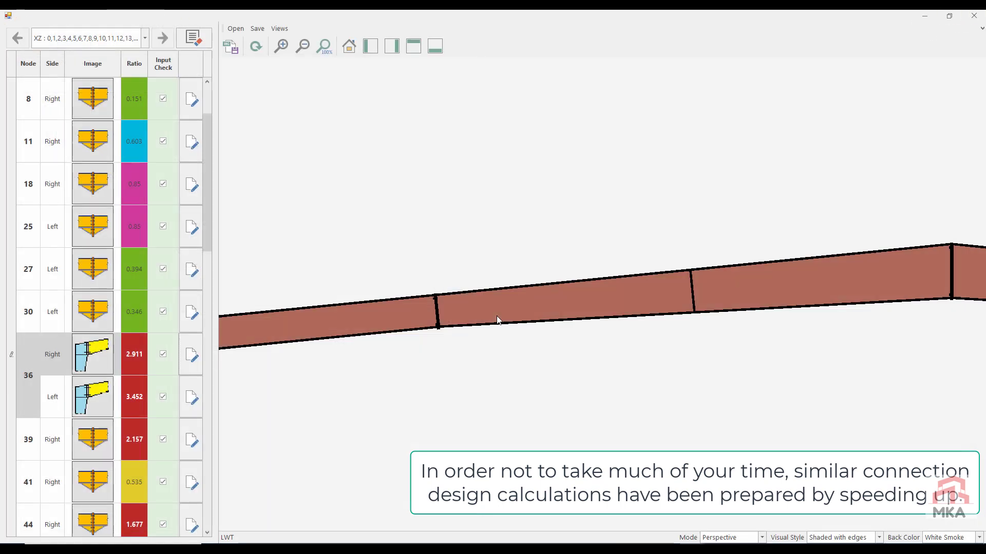
- Load the saved end-plate attributes into node 36's left-side connection, recheck it, and close it with its changes saved
click(196, 401)
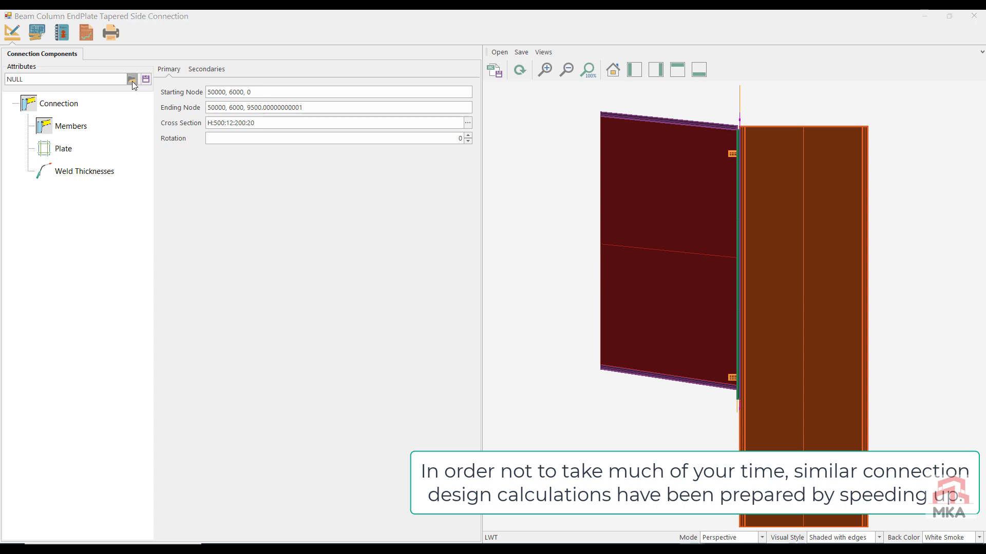
click(131, 79)
double_click(133, 113)
click(90, 33)
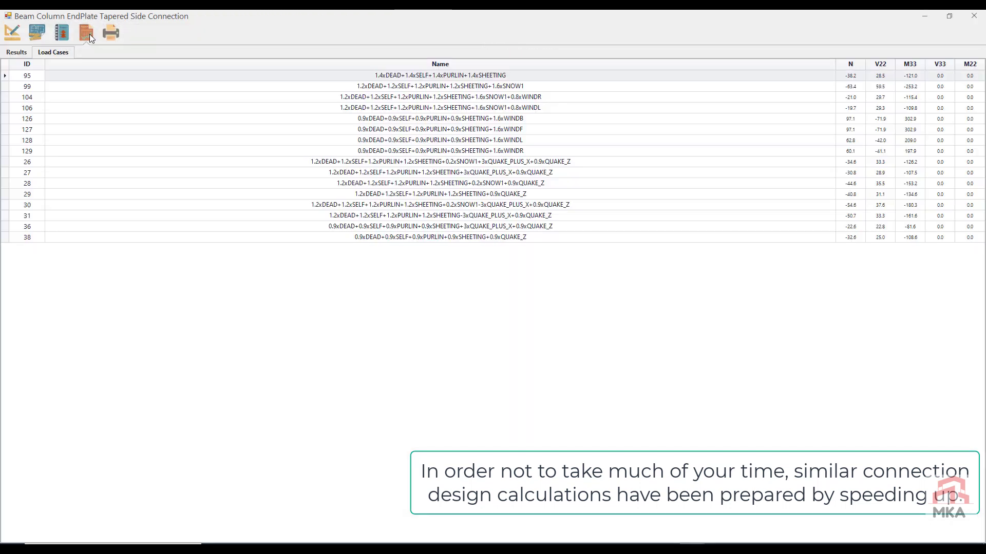
click(18, 53)
click(975, 16)
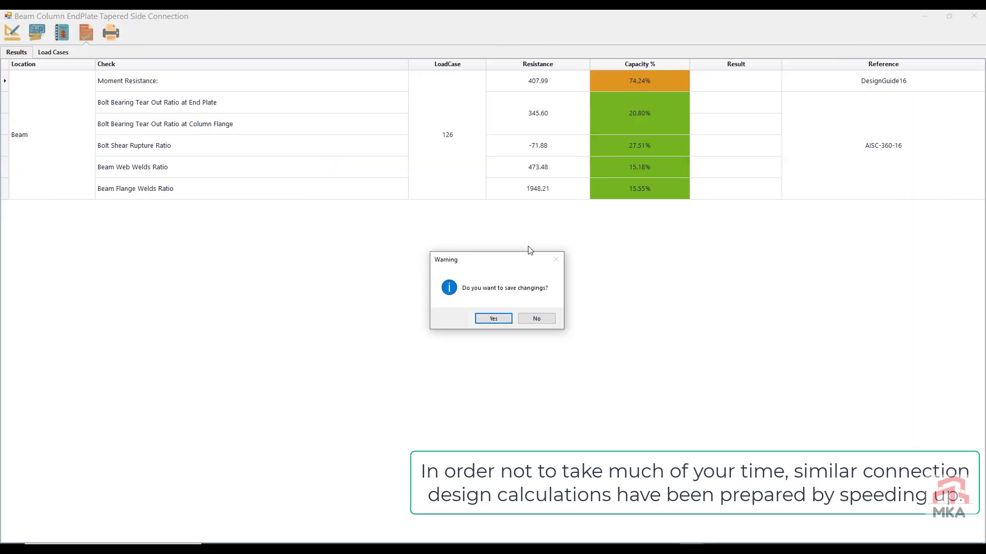
click(493, 317)
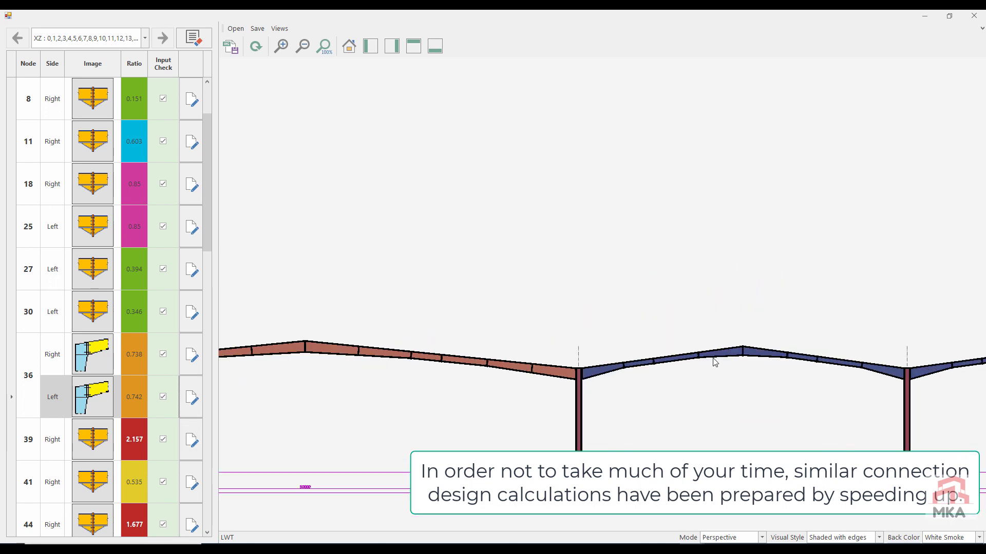
- Set the node 39 splice plate to 20 mm thick with M20 bolts in 3 rows inside the flanges, and recalculate the checks
click(189, 441)
click(64, 148)
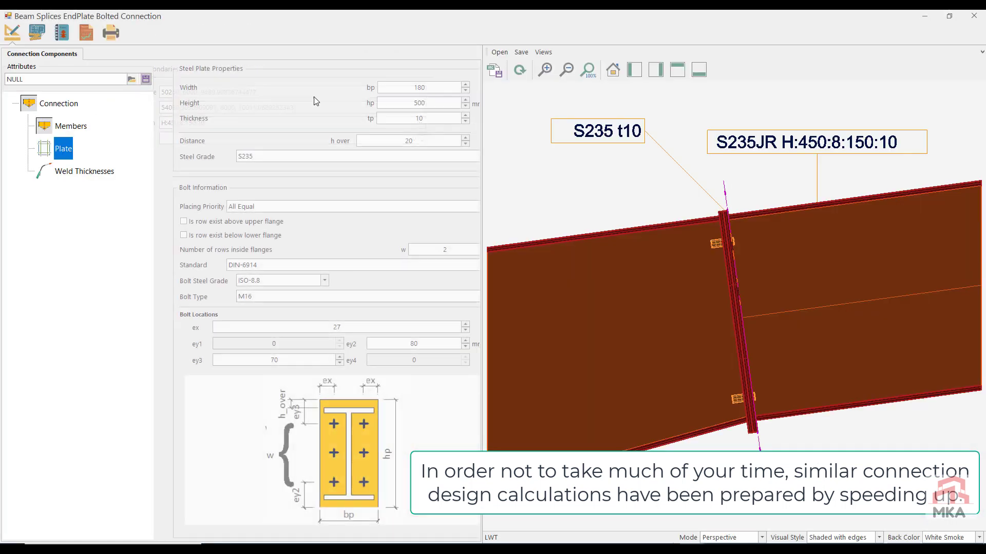
drag(414, 118, 349, 119)
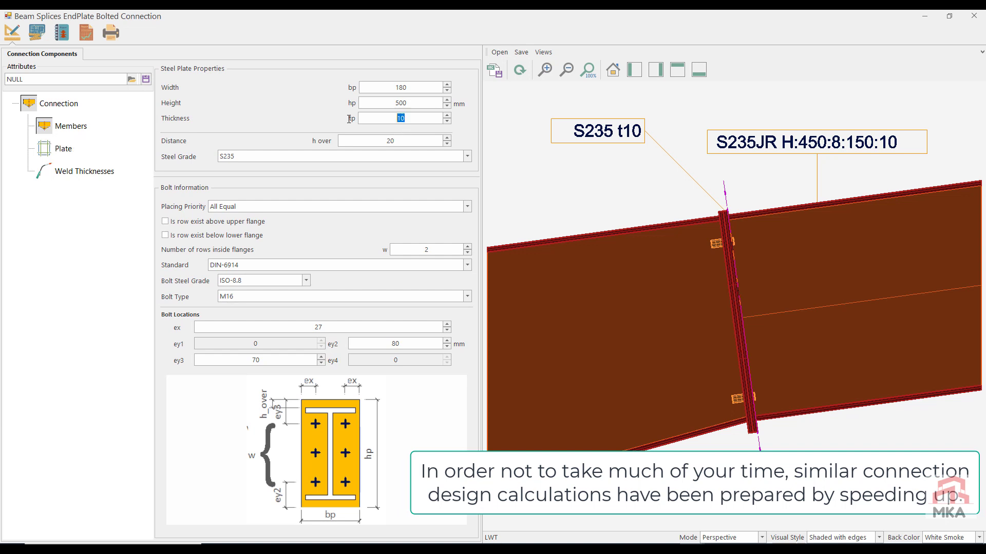
click(242, 301)
click(237, 350)
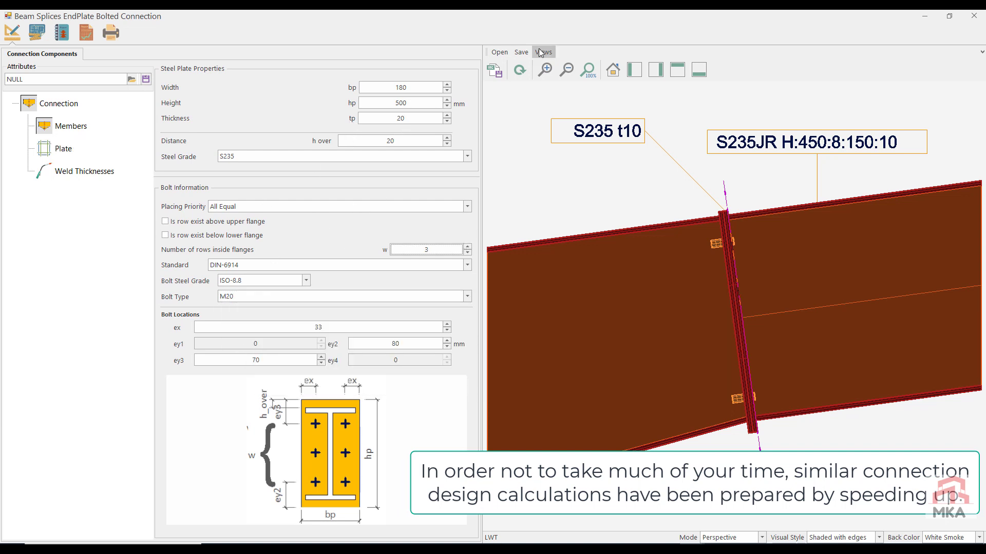
click(519, 71)
click(87, 33)
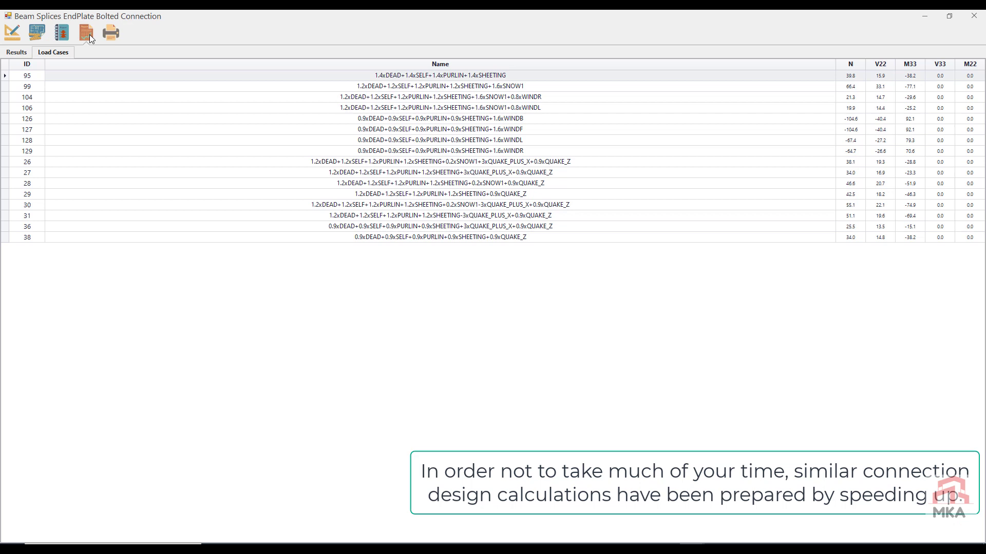
click(15, 51)
click(10, 32)
- Save the node 39 splice's attributes to a file and close the connection with its changes saved
click(146, 80)
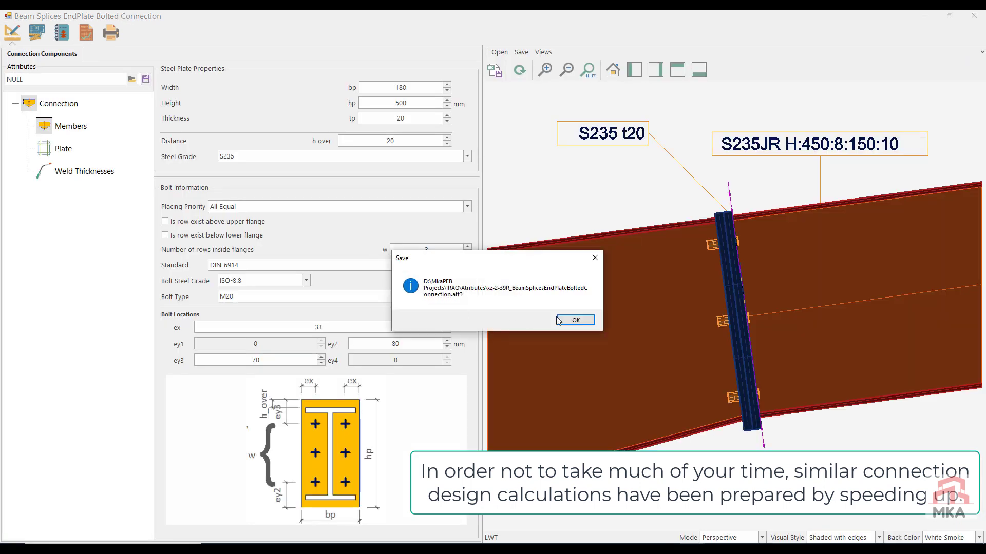
click(561, 321)
click(981, 18)
click(493, 319)
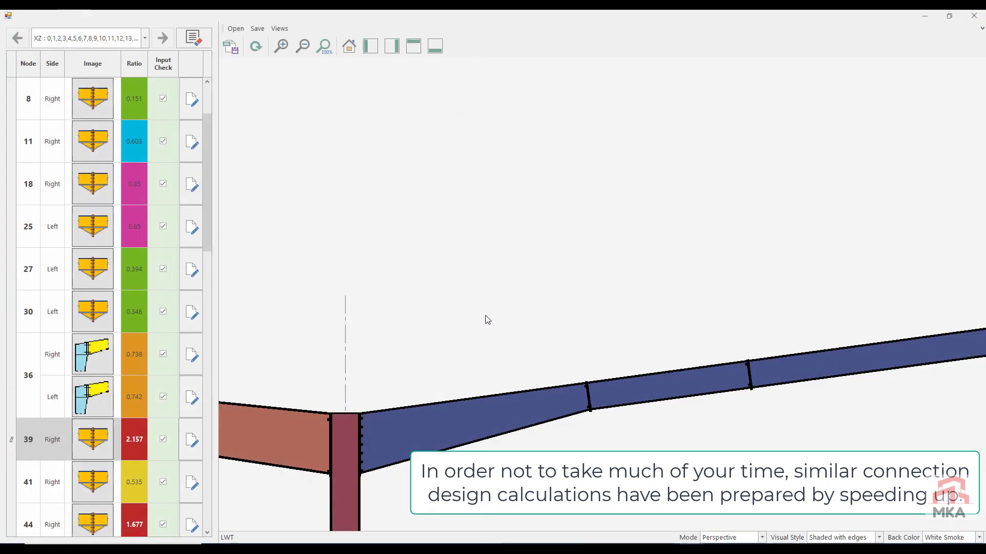
- Recheck the right-side splice of node 41 with the xz-2-39R attributes loaded, and close the connection with its changes saved
click(188, 477)
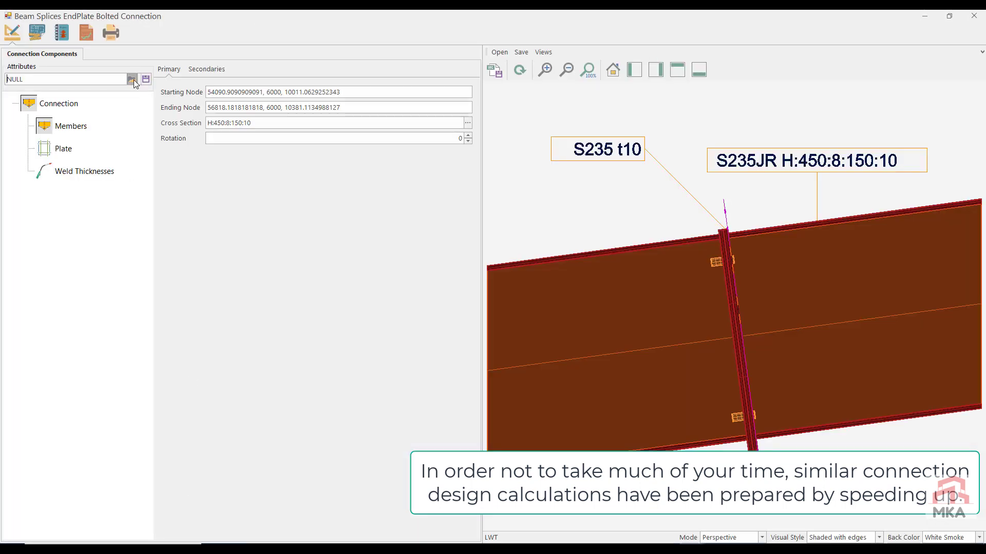
click(133, 81)
double_click(131, 129)
click(513, 73)
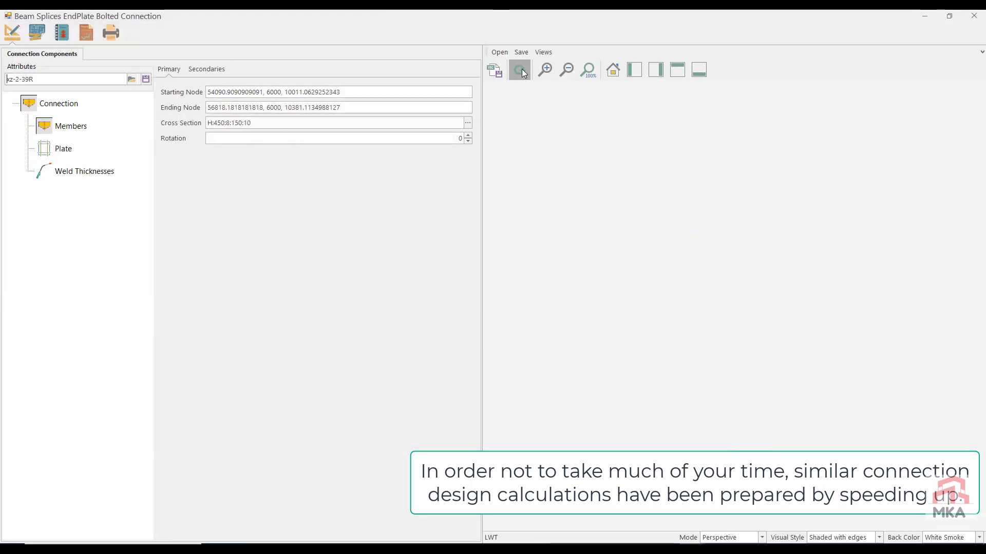
click(83, 34)
click(973, 16)
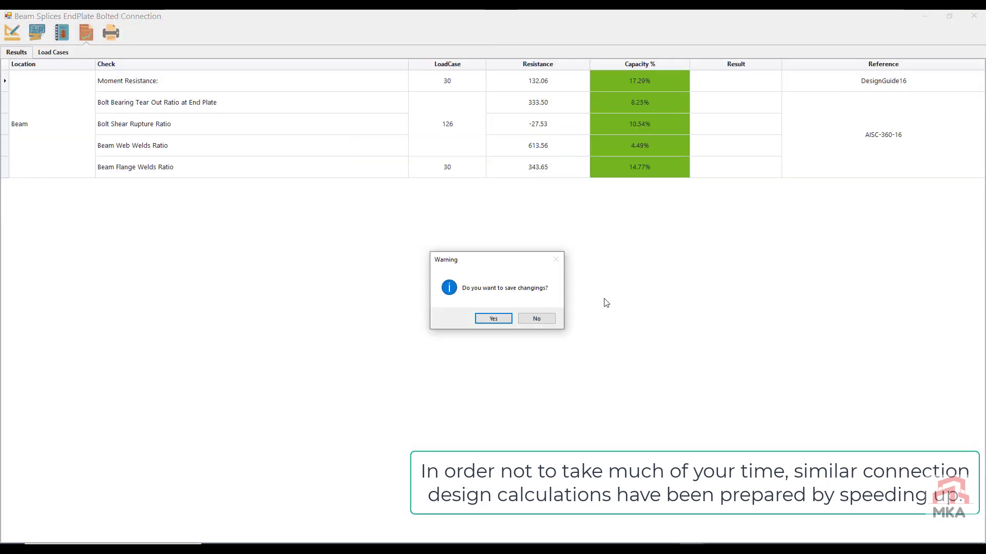
click(488, 319)
- Recheck the right-side splice of node 44 with the xz-2-39R attributes loaded, and close the connection with its changes saved
scroll(158, 385, down, 5)
click(187, 359)
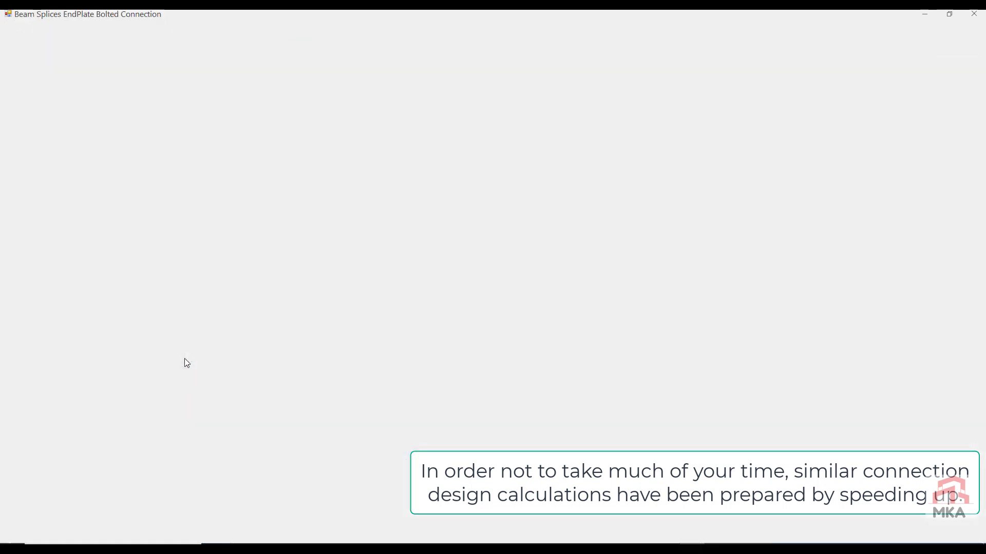
click(130, 79)
double_click(134, 130)
click(521, 72)
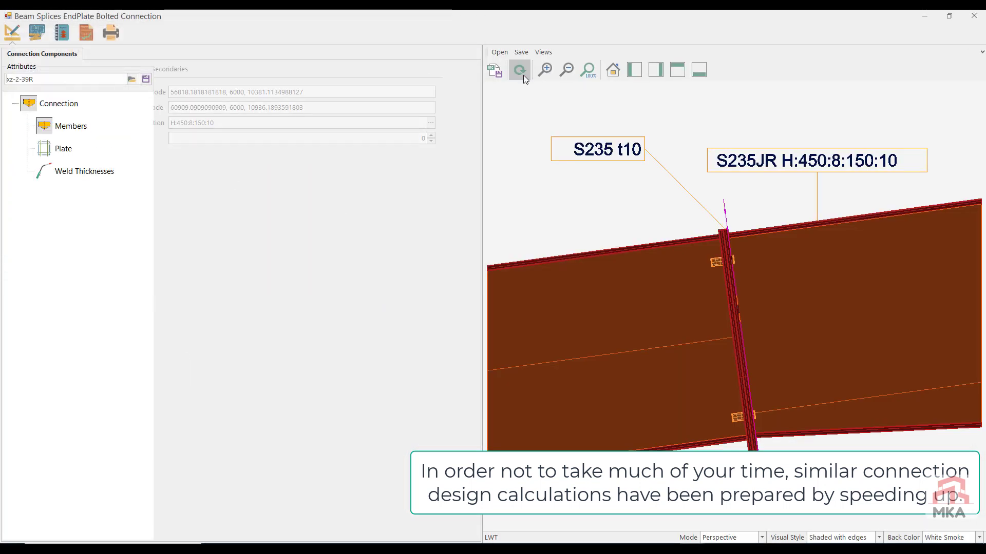
click(89, 34)
click(20, 55)
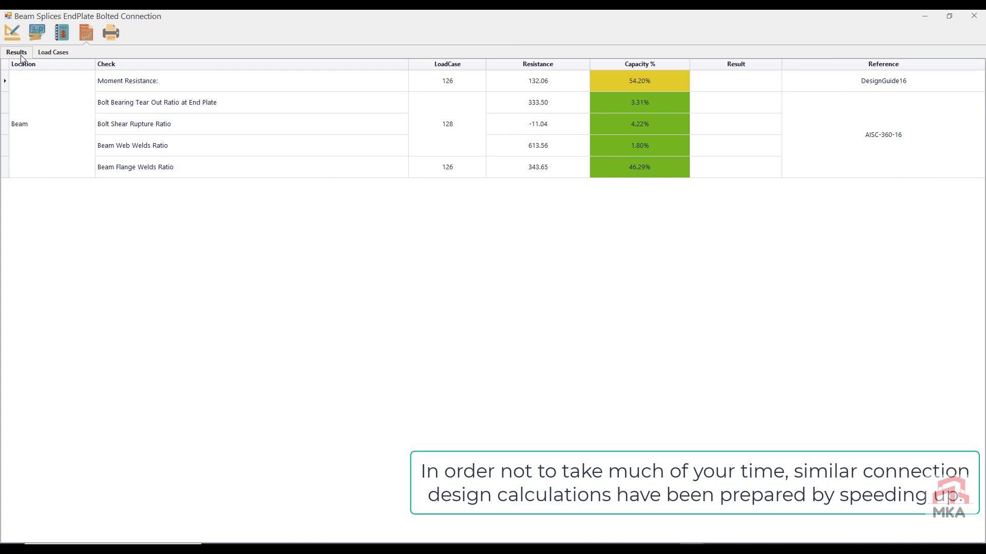
click(973, 16)
click(492, 318)
- Open the right-side splice connection of node 47 for editing
click(195, 405)
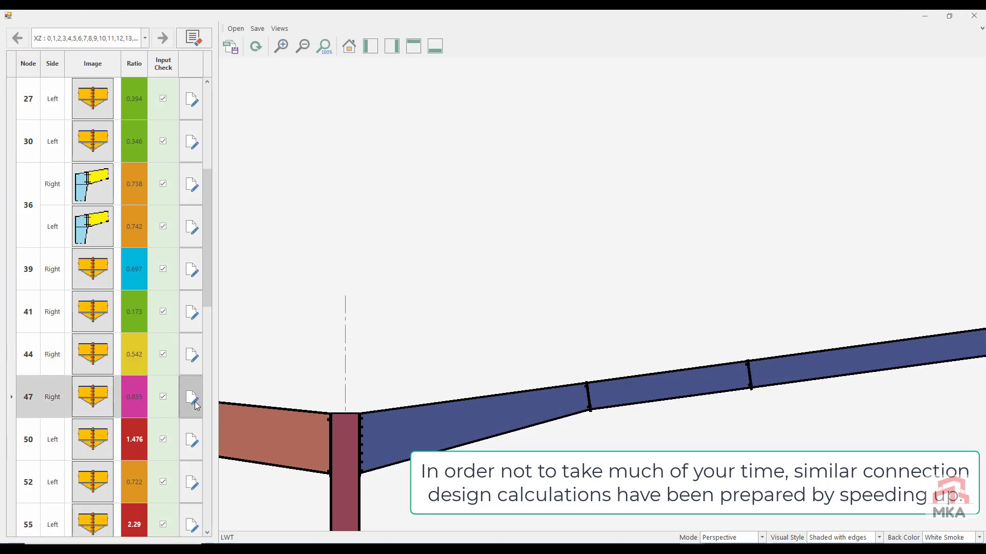
- Set the end plate thickness to 20 mm and the bolt type to M20 for node 47's right beam splice
click(131, 79)
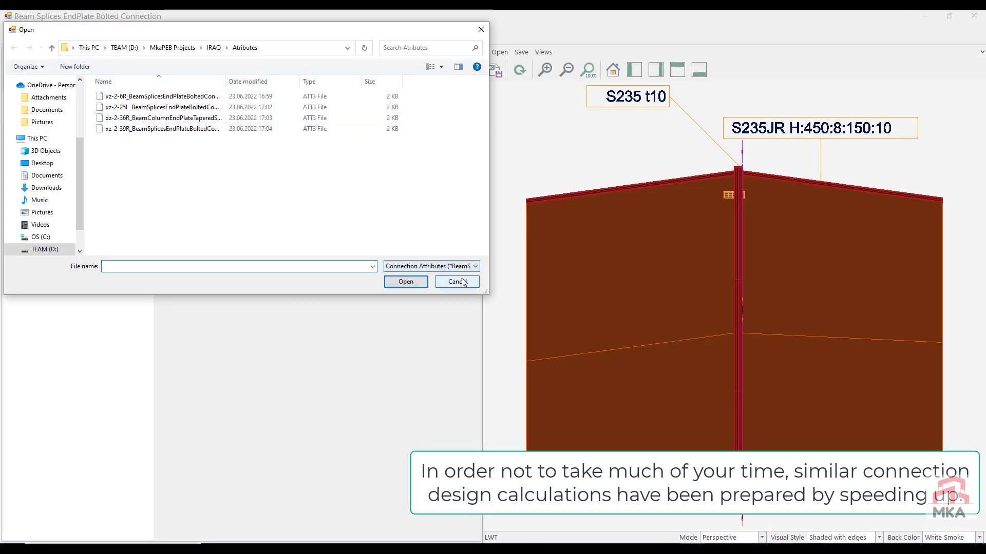
click(461, 282)
click(63, 148)
text(2)
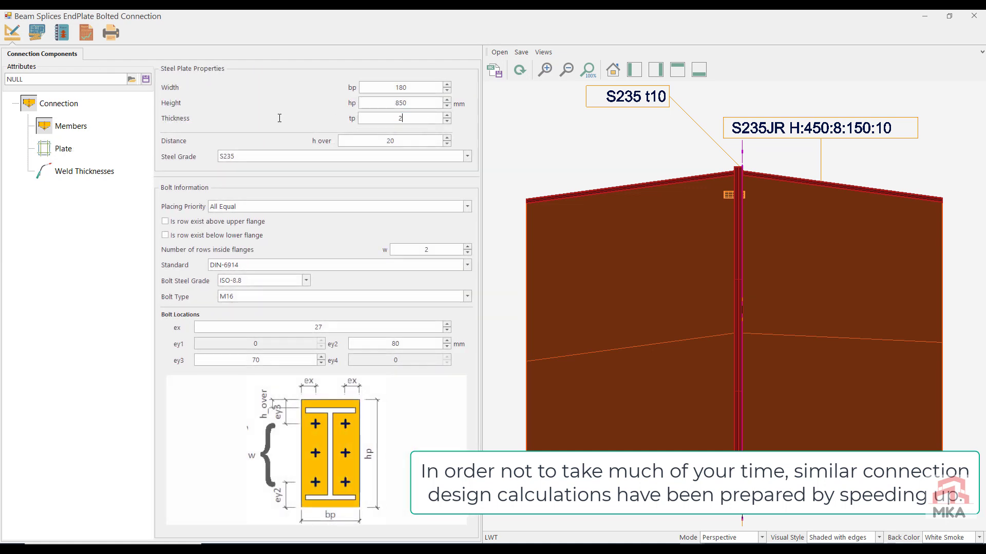
text(0)
click(249, 296)
click(237, 352)
- Increase the number of bolt rows inside the flanges and review the capacity results and geometry criteria
click(467, 246)
click(85, 39)
click(13, 56)
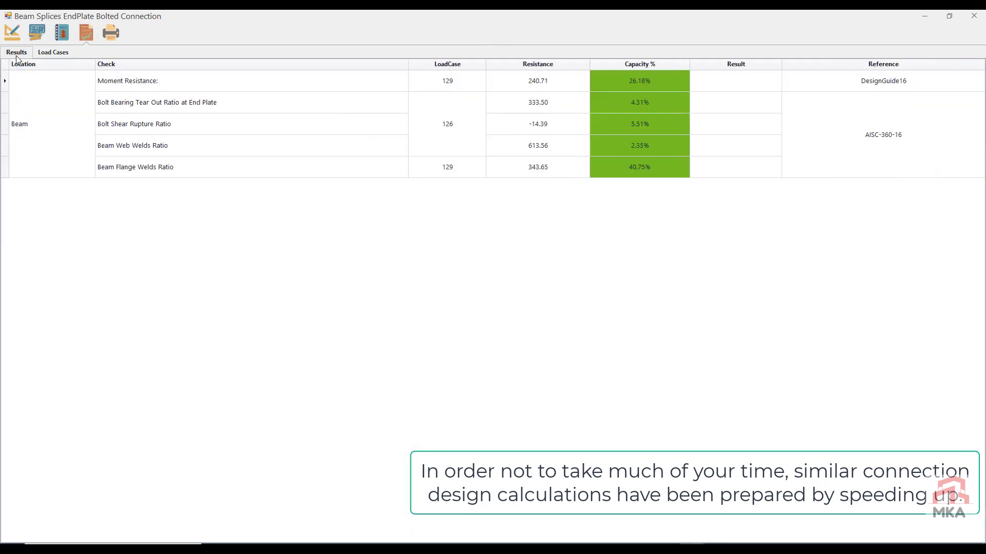
click(67, 31)
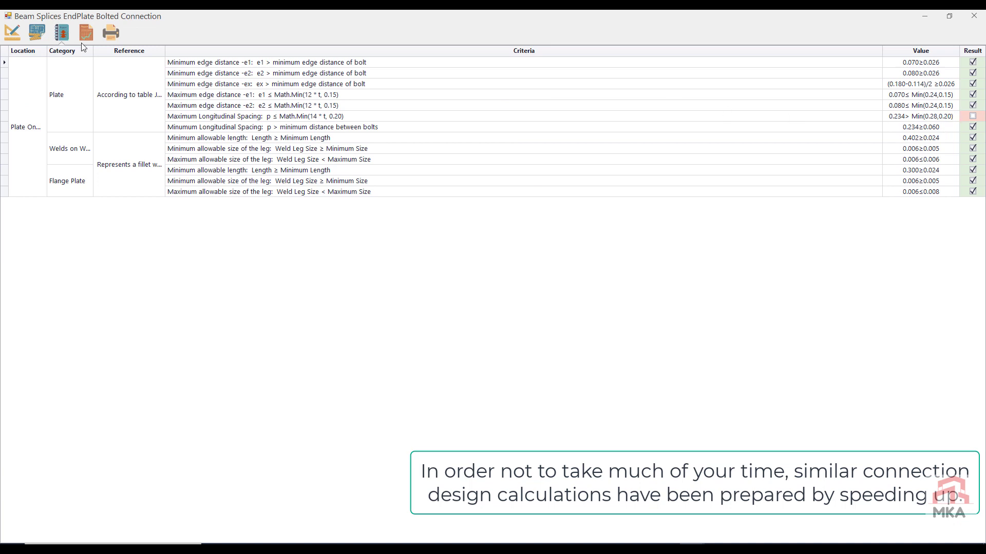
- Set the number of bolt rows inside the flanges to 5 and recheck the geometry criteria
click(12, 32)
click(467, 246)
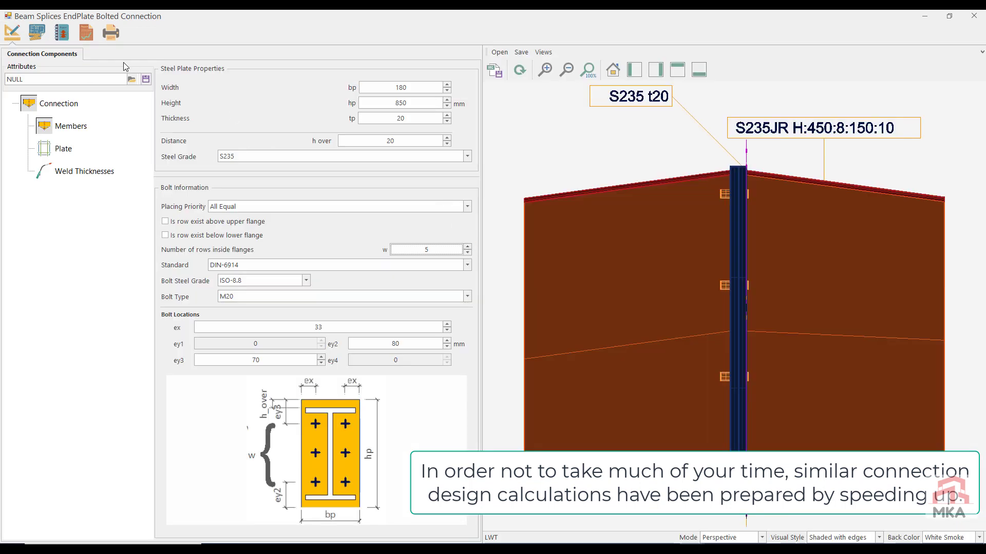
click(86, 33)
click(62, 32)
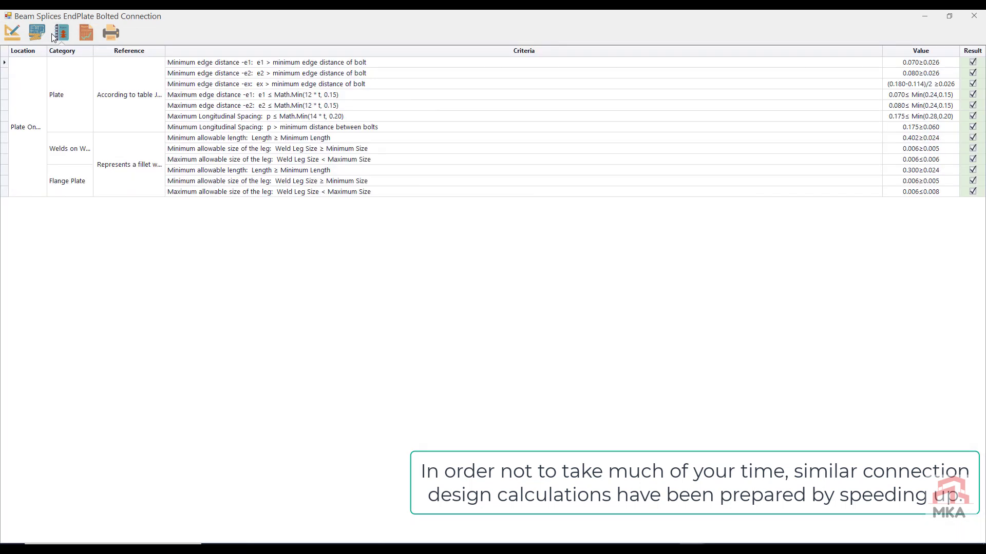
- Save node 47's connection attributes to a file and close the connection, keeping its changes
click(4, 35)
click(146, 79)
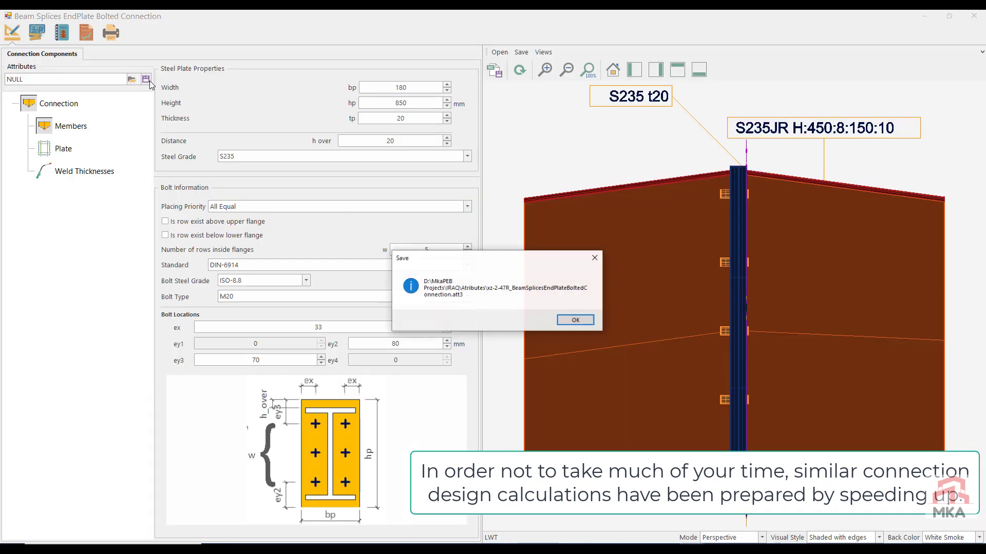
click(575, 322)
click(973, 16)
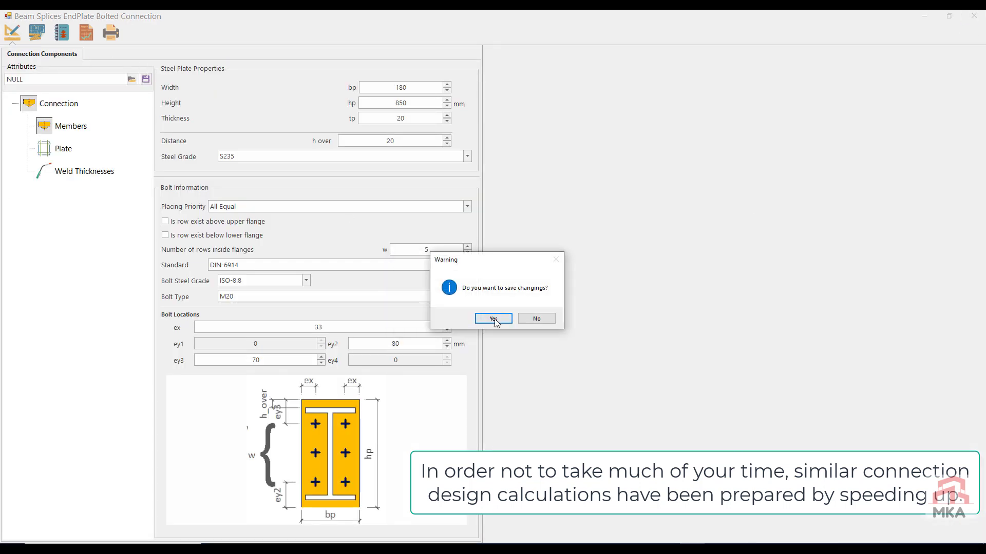
click(497, 320)
- Load a saved attribute file into node 50's left beam splice, check its capacity results and save the changes
click(201, 442)
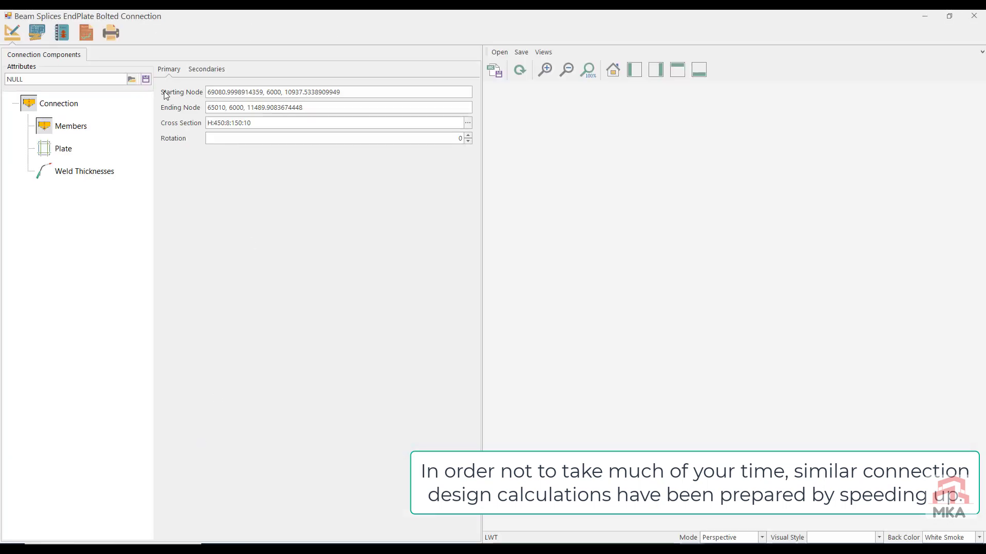
click(132, 80)
click(81, 35)
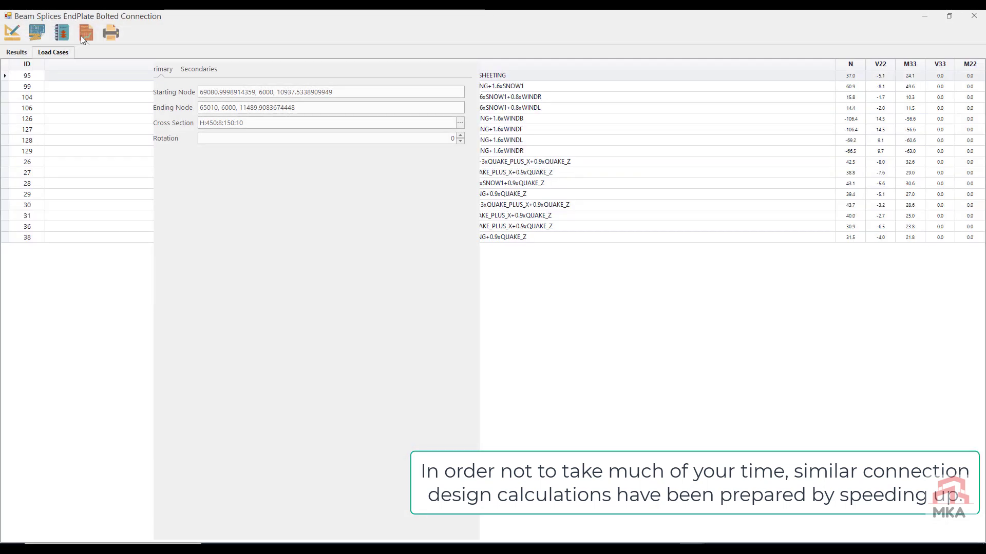
click(20, 52)
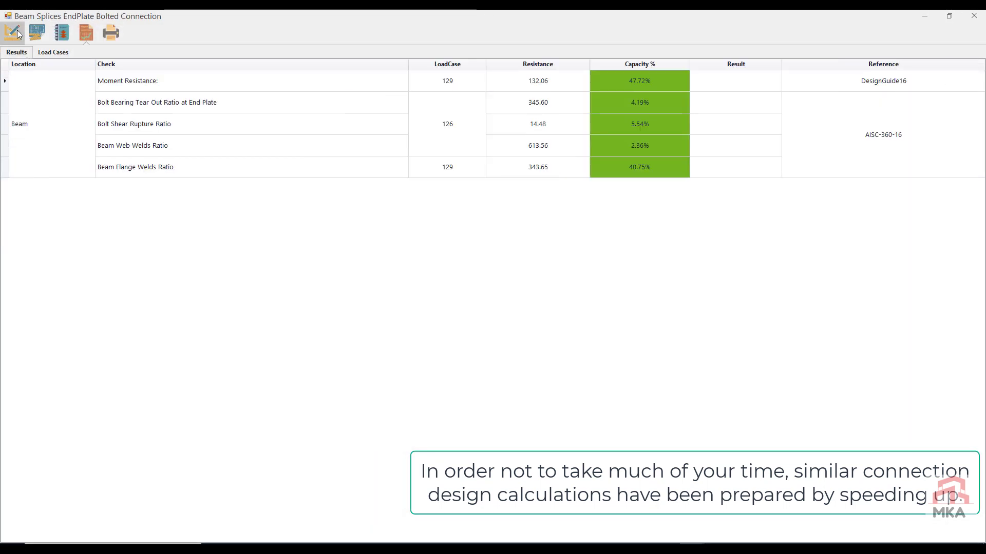
click(974, 16)
click(507, 319)
- Reopen node 50's left beam splice, load the xz-2-39R attributes, check the capacity results and save the changes
click(181, 454)
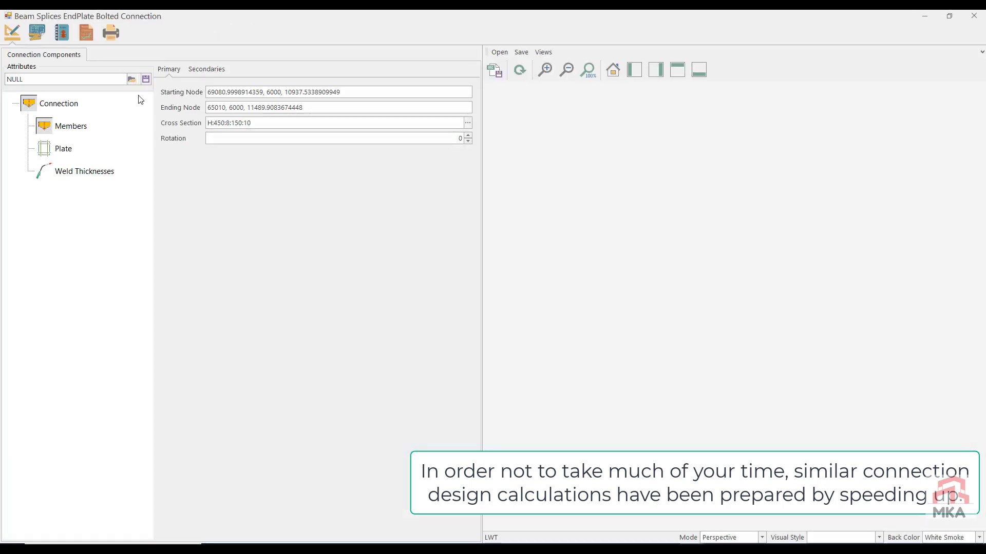
click(132, 77)
double_click(127, 128)
click(88, 36)
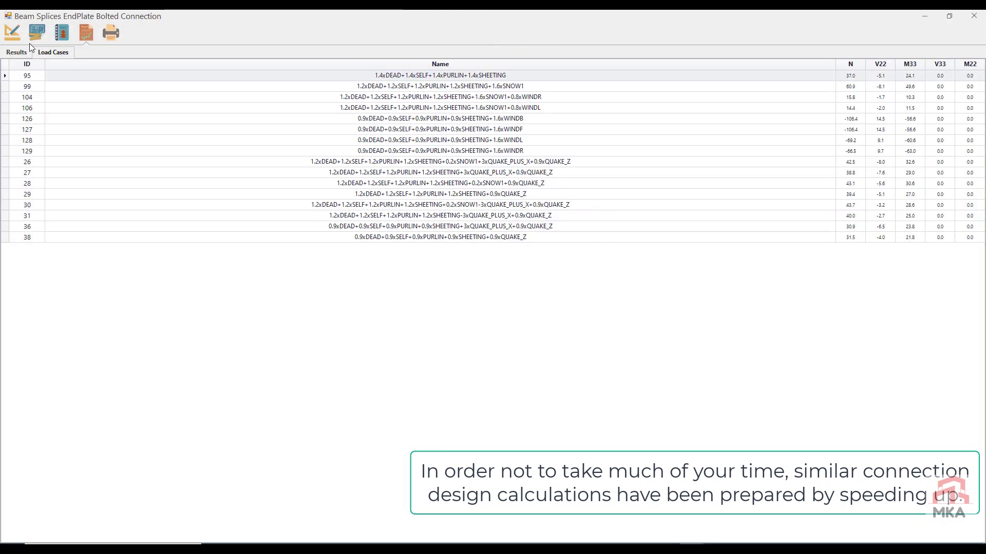
click(16, 52)
click(974, 16)
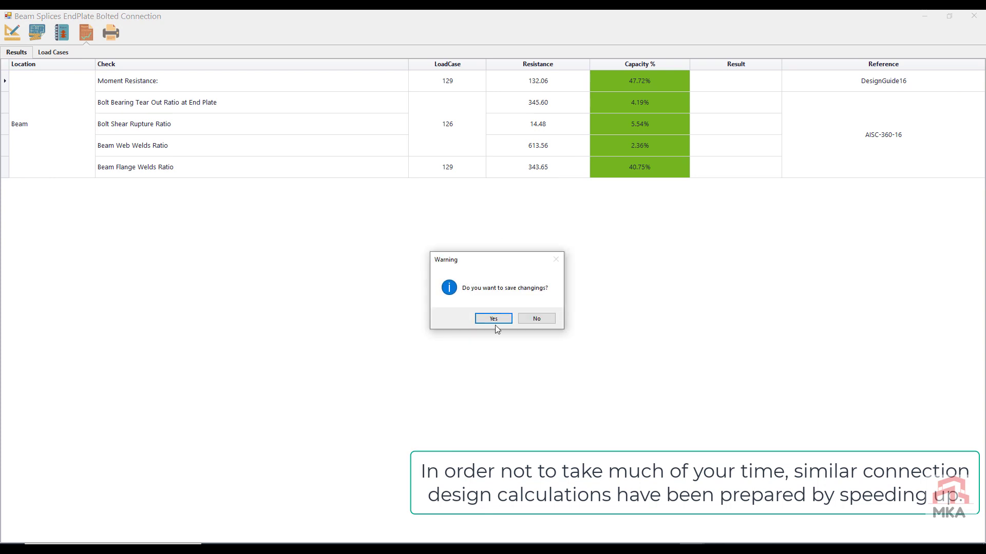
click(495, 321)
- Load the xz-2-39R attributes into node 55's left beam splice, check its capacity results and save the changes
scroll(195, 405, down, 3)
click(195, 404)
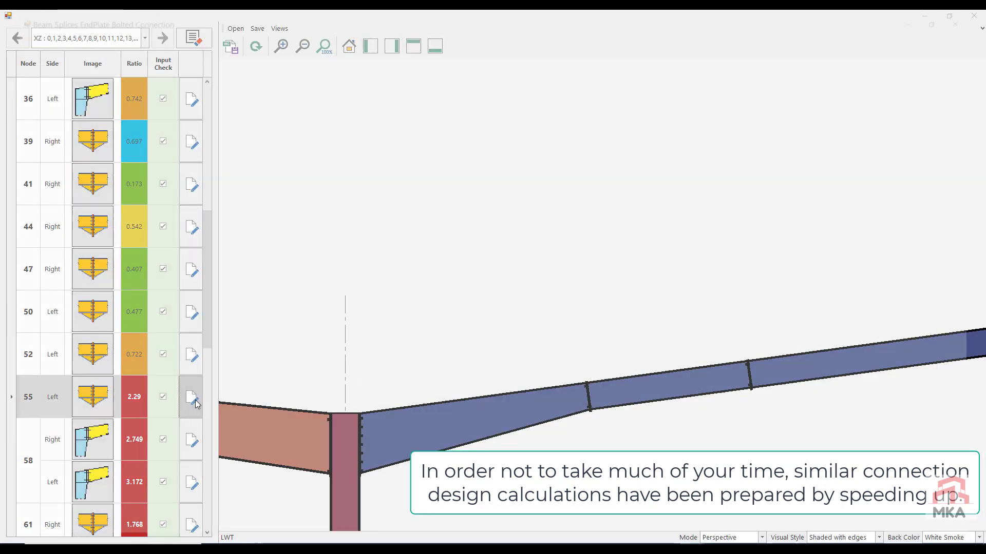
click(130, 79)
click(137, 140)
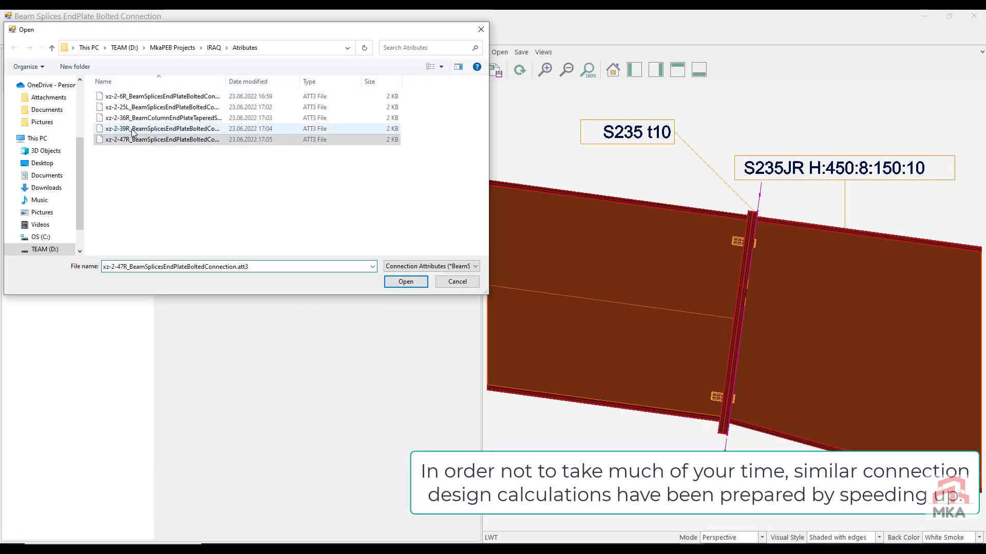
double_click(137, 139)
click(88, 33)
click(16, 52)
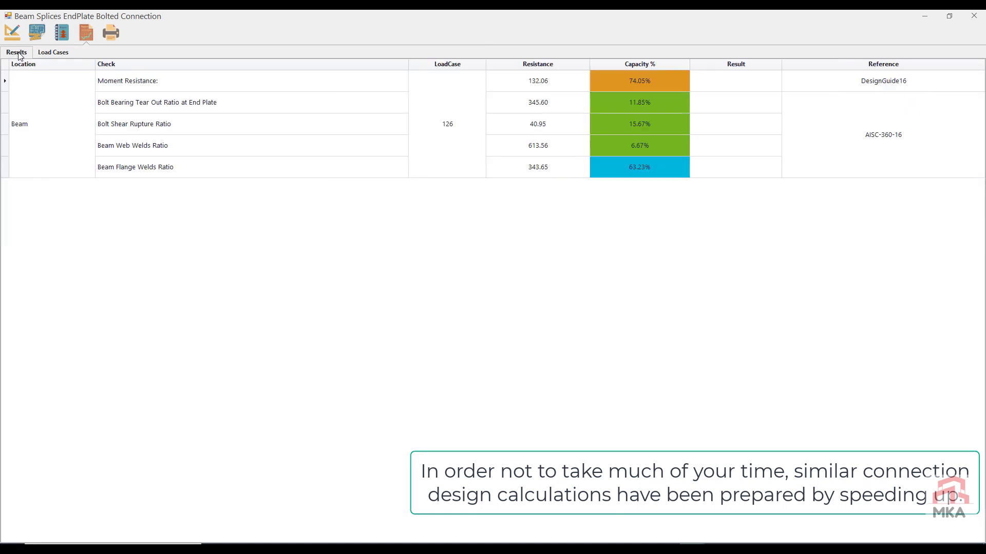
click(974, 16)
click(493, 319)
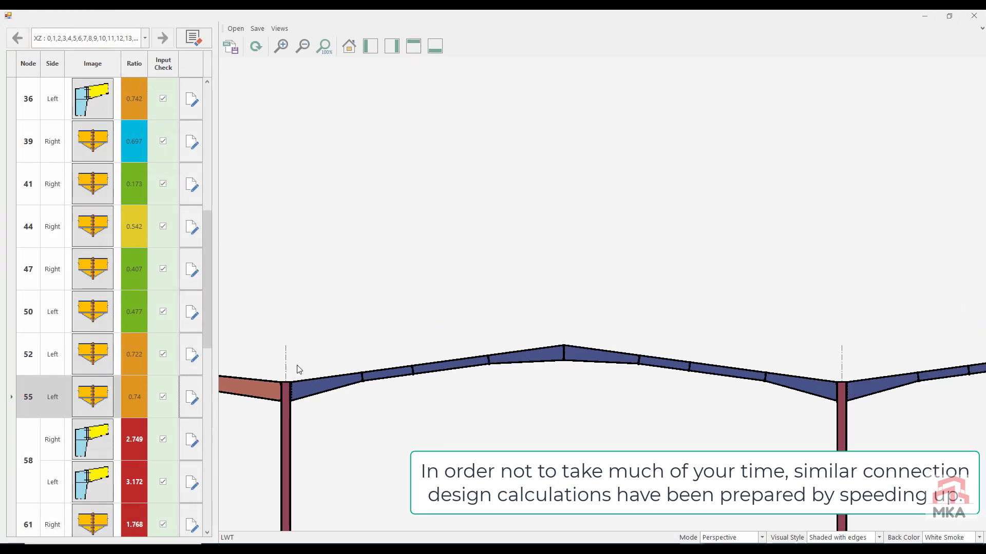
- Load the xz-2-36R attributes into node 58's right beam-column connection, refresh the model, check the results and save
click(191, 440)
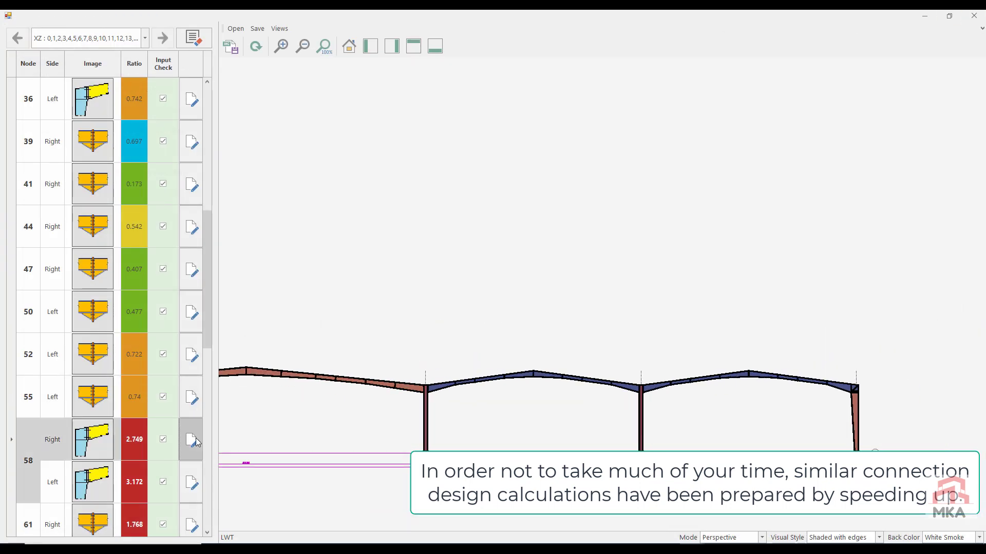
click(135, 80)
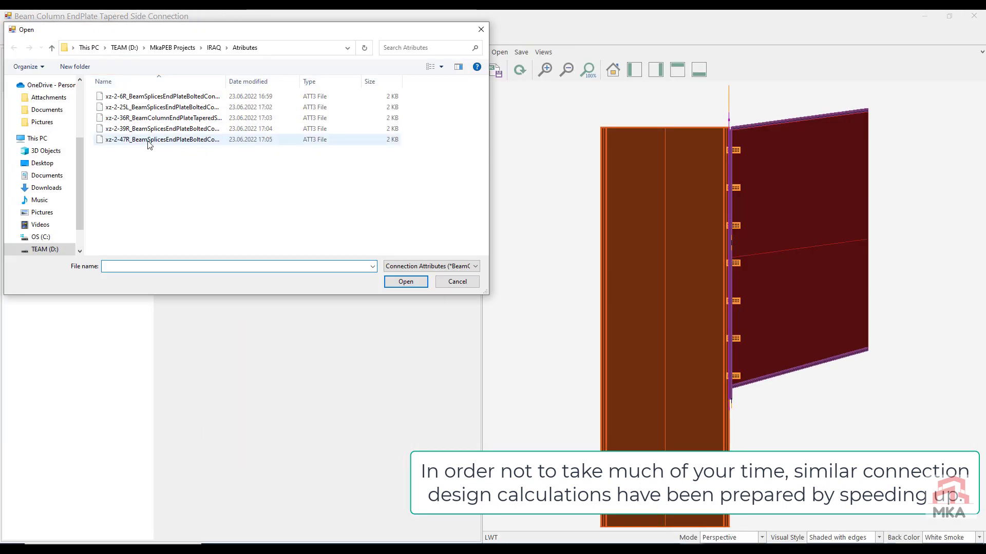
click(154, 139)
double_click(145, 120)
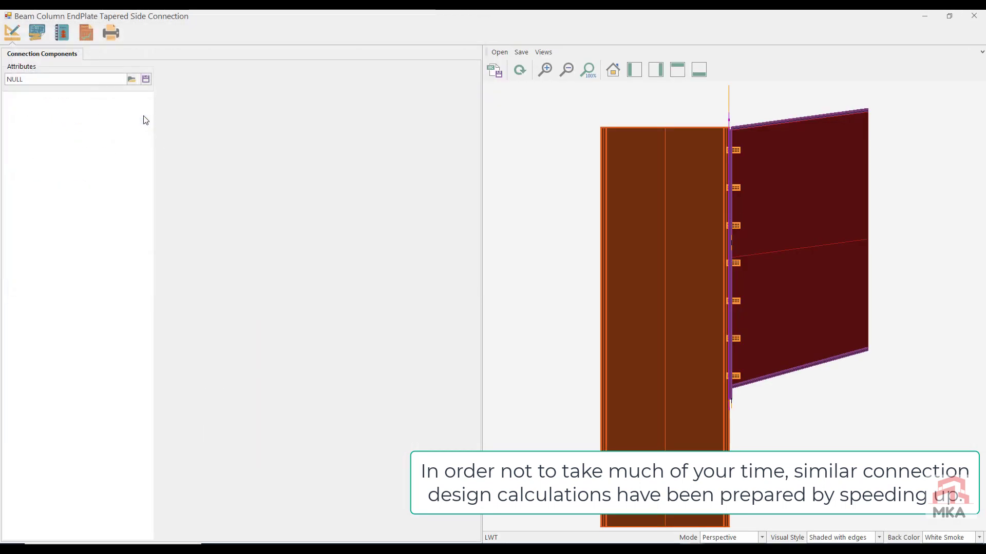
click(519, 72)
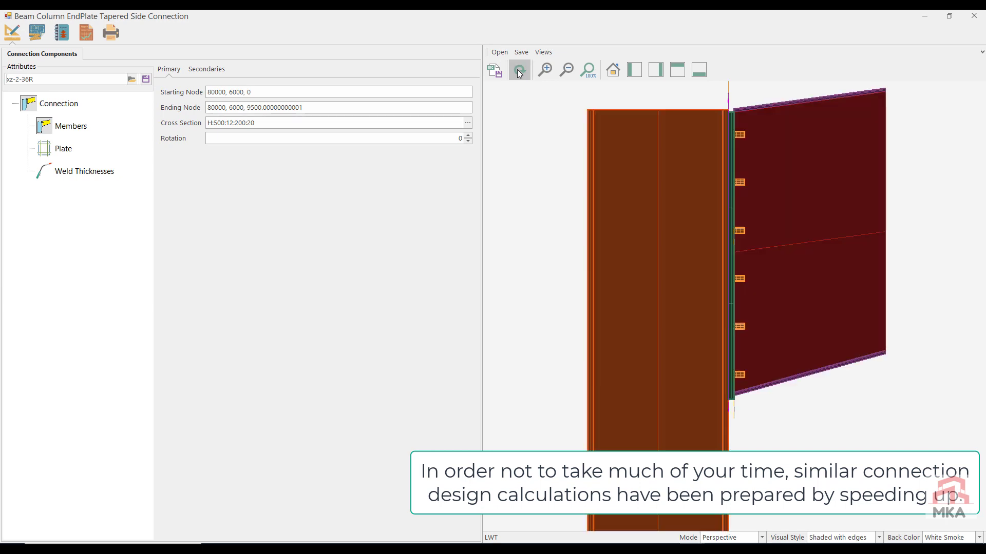
click(86, 33)
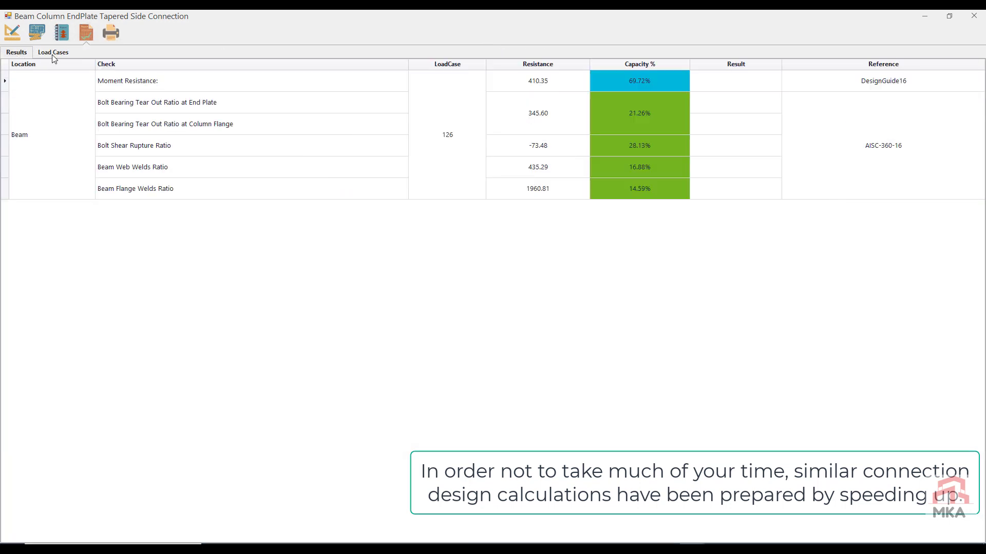
click(973, 15)
click(534, 319)
- Load the xz-2-36R attributes into node 58's left beam-column connection, check its capacity results and save the changes
click(190, 484)
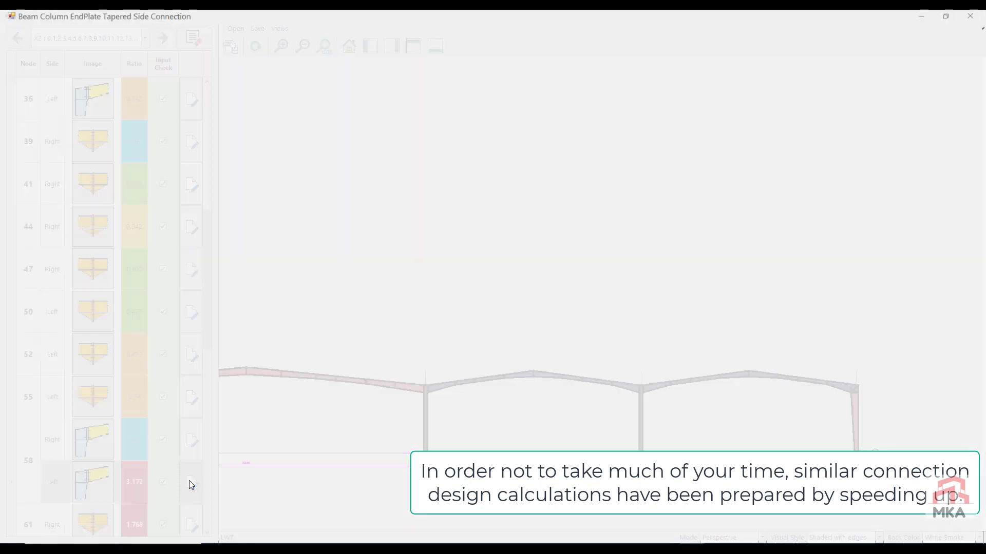
click(132, 80)
double_click(138, 118)
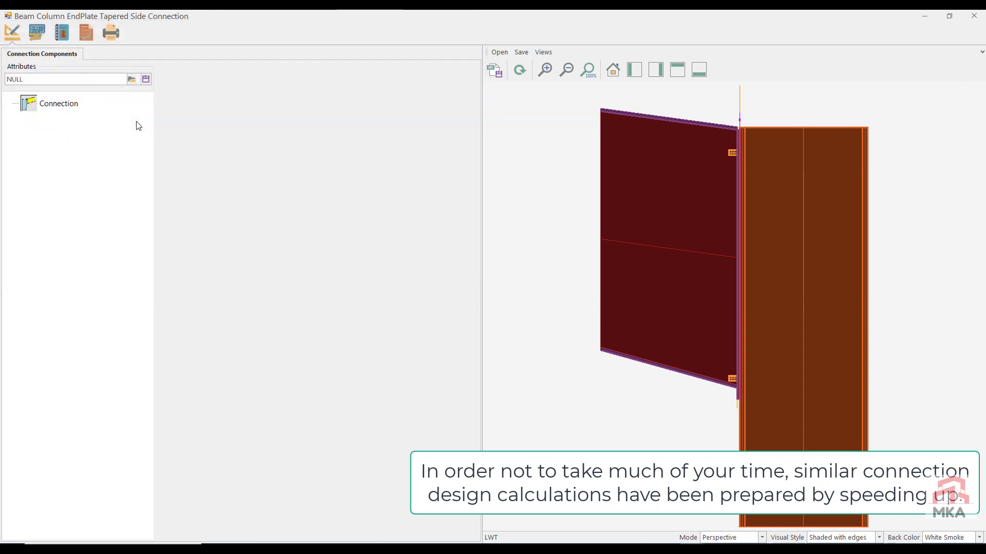
click(87, 34)
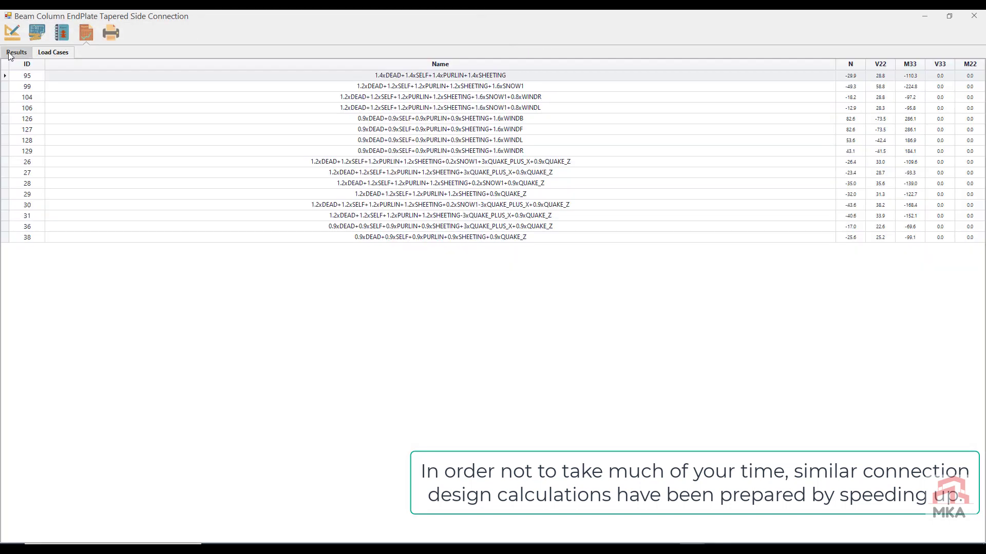
click(13, 52)
click(973, 16)
click(495, 320)
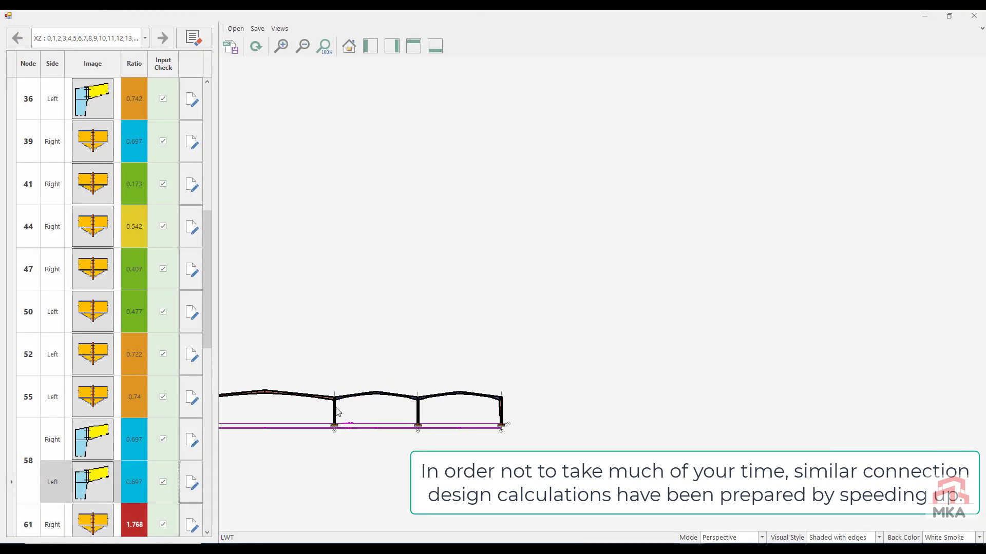
- Load the xz-2-39R attributes into node 66's right beam splice, refresh the model, check the results and save
scroll(208, 431, down, 1)
scroll(211, 431, down, 3)
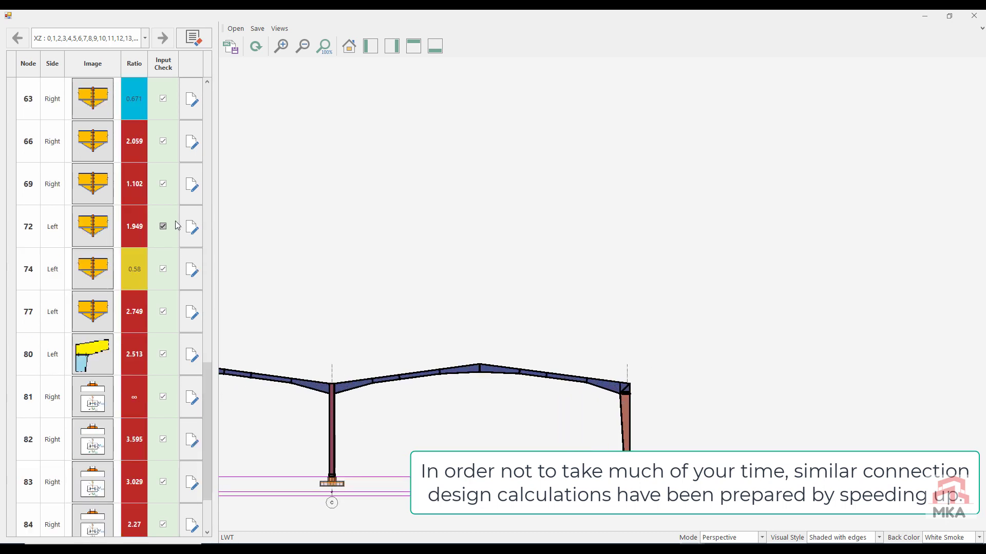
click(193, 141)
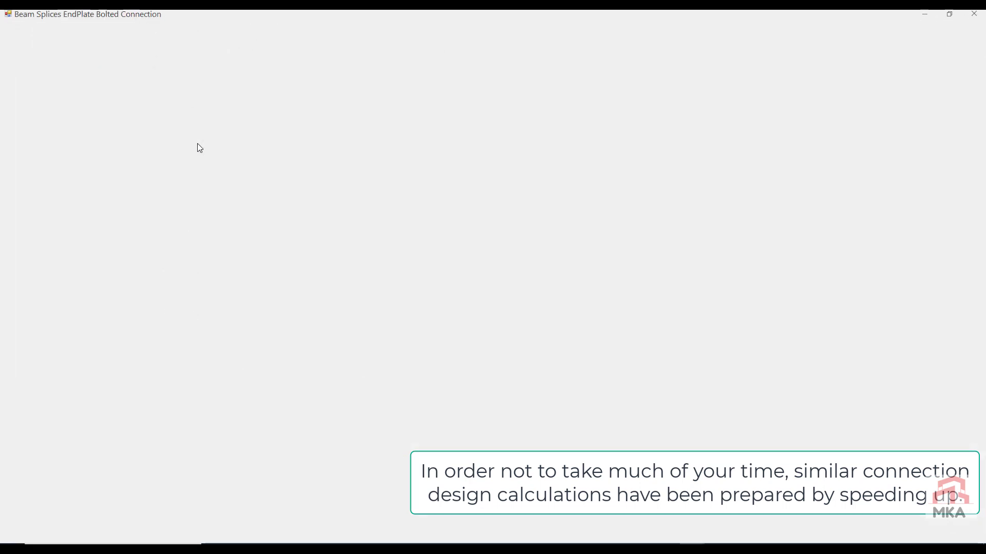
click(133, 79)
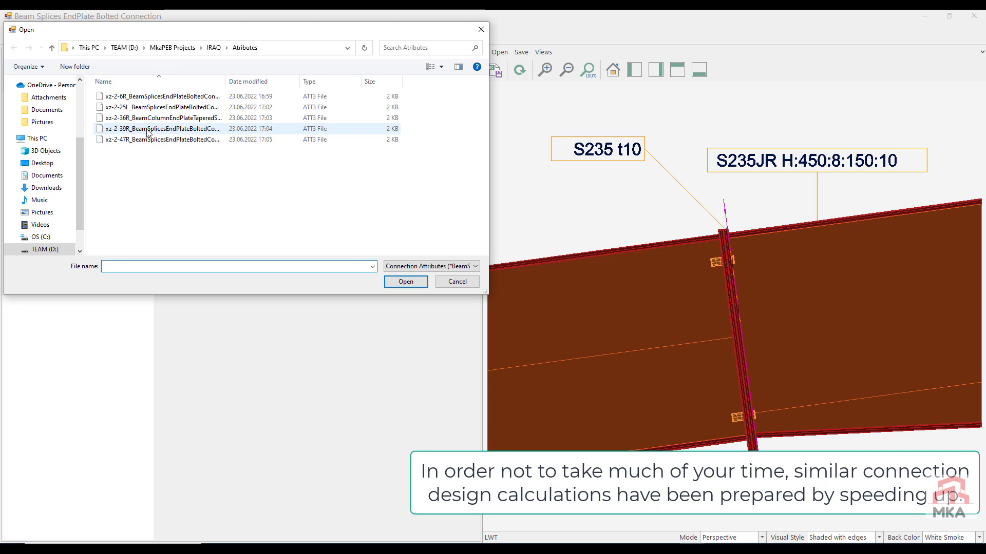
double_click(148, 139)
click(132, 79)
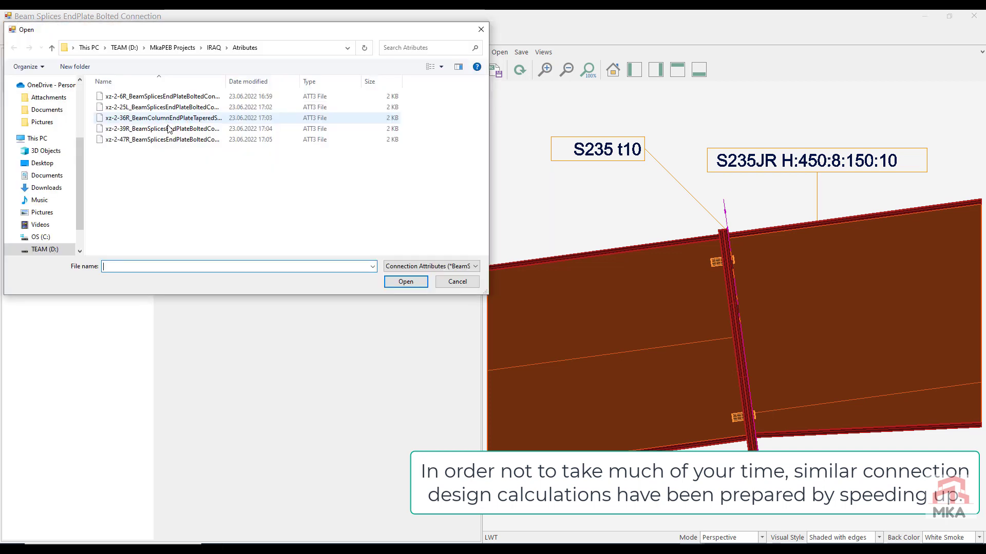
double_click(161, 129)
click(525, 71)
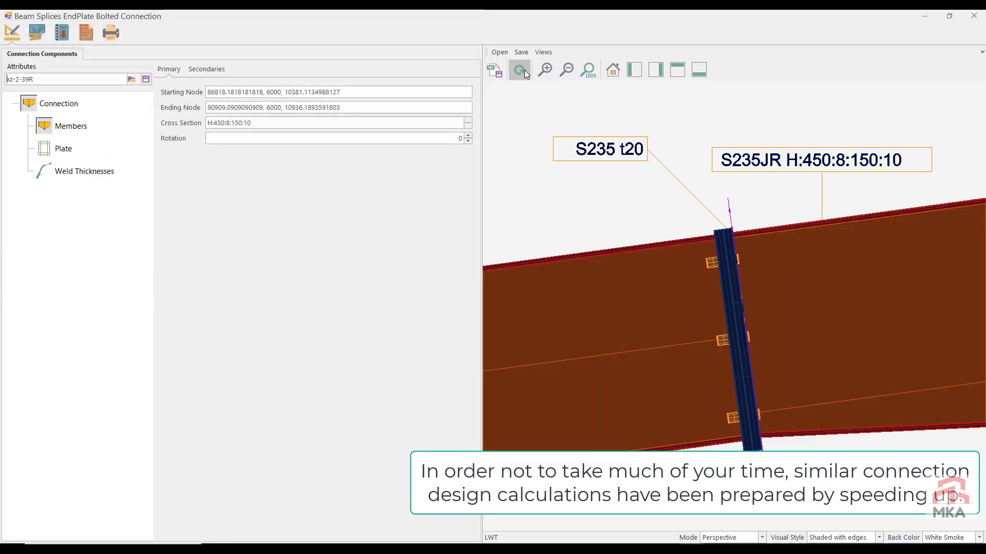
click(86, 32)
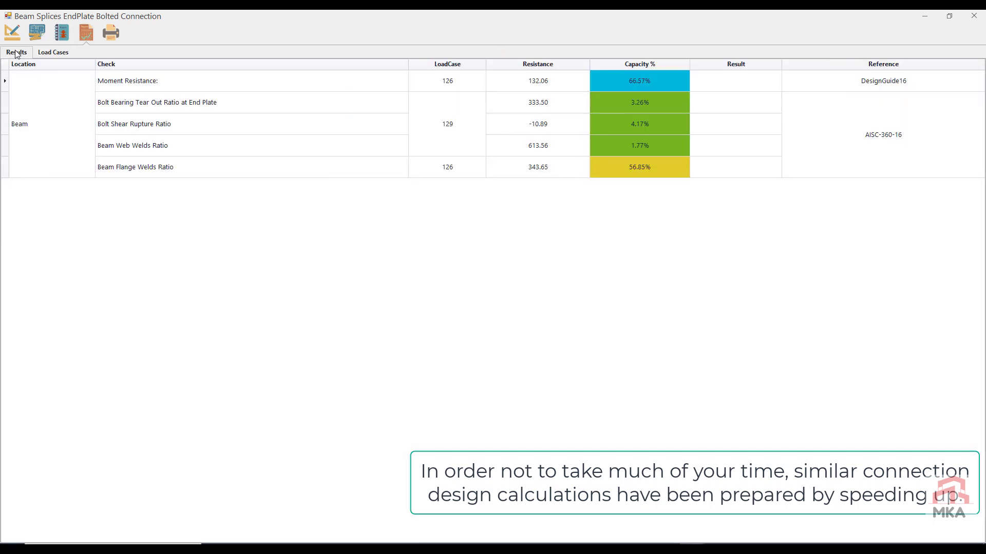
click(973, 16)
click(493, 319)
- Load the xz-2-47R attributes into node 69's right beam splice, refresh the model, check the results and save
click(191, 186)
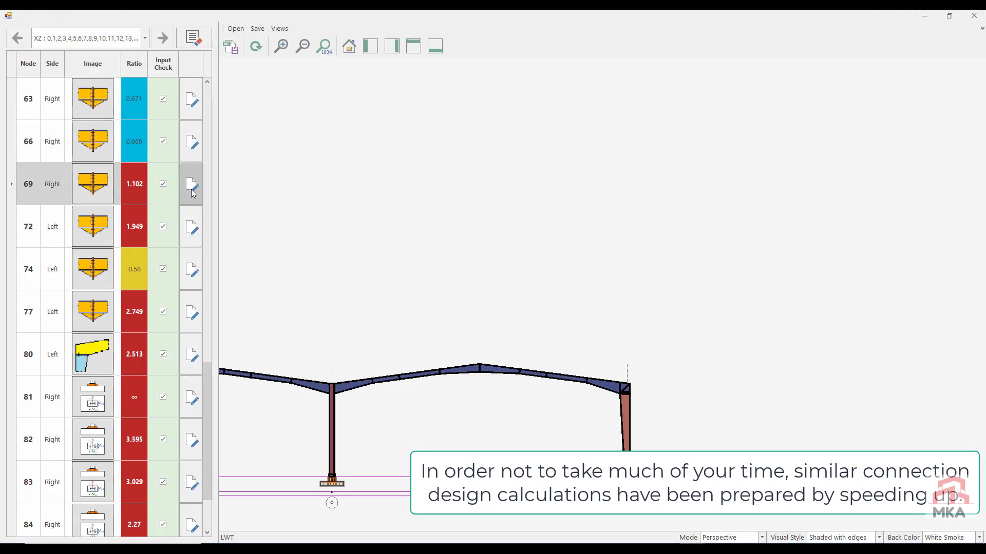
click(132, 80)
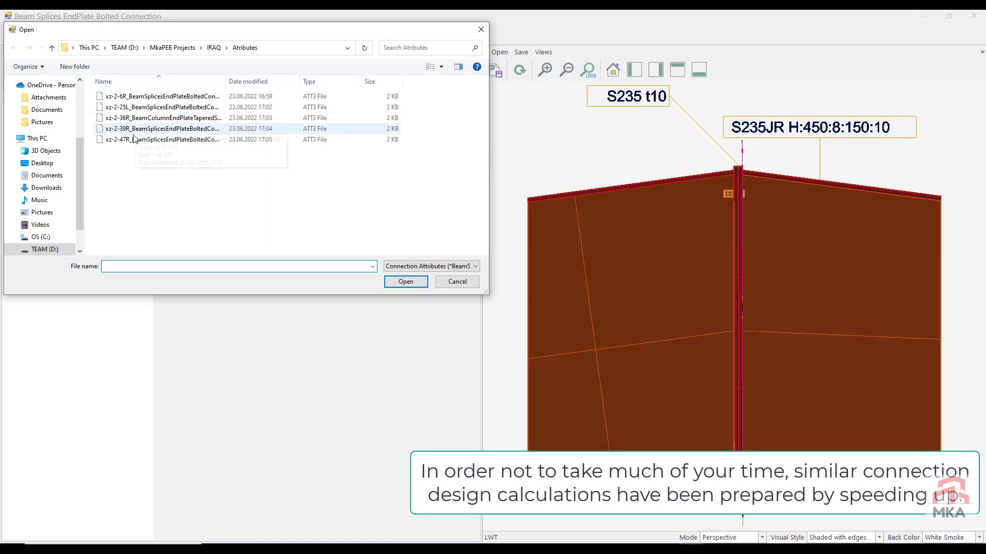
double_click(132, 142)
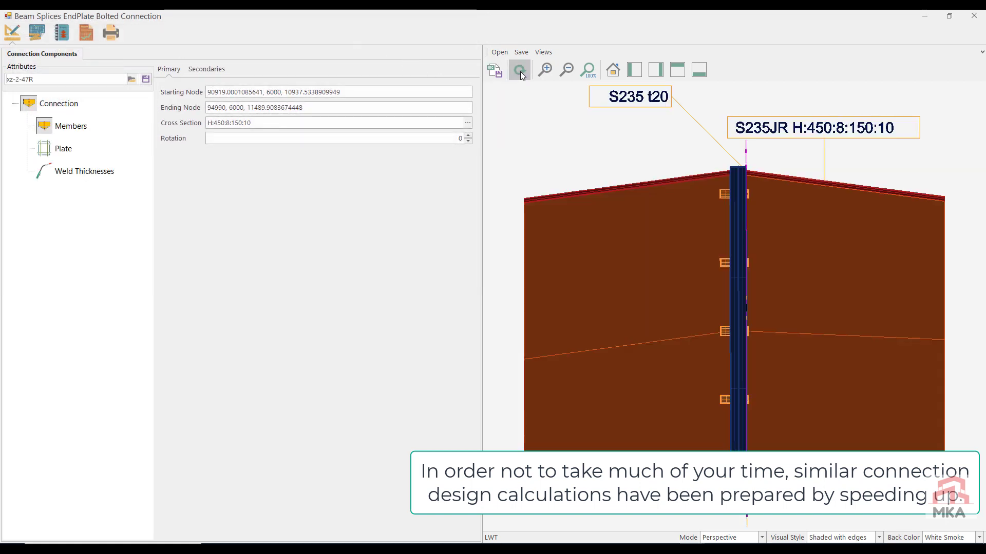
click(70, 32)
click(20, 36)
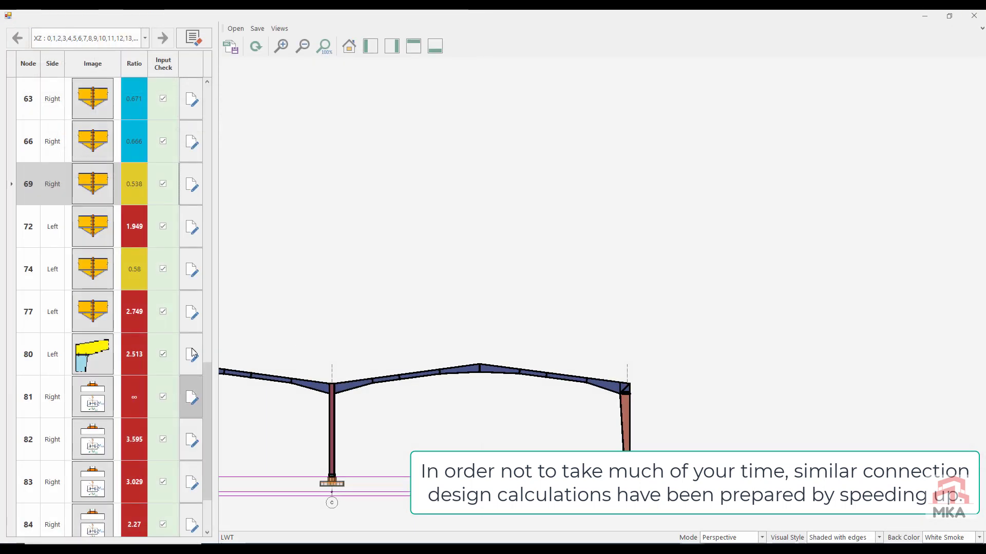
- Load the xz-2-39R attributes into node 72's left beam splice, check its capacity results and save the changes
click(190, 226)
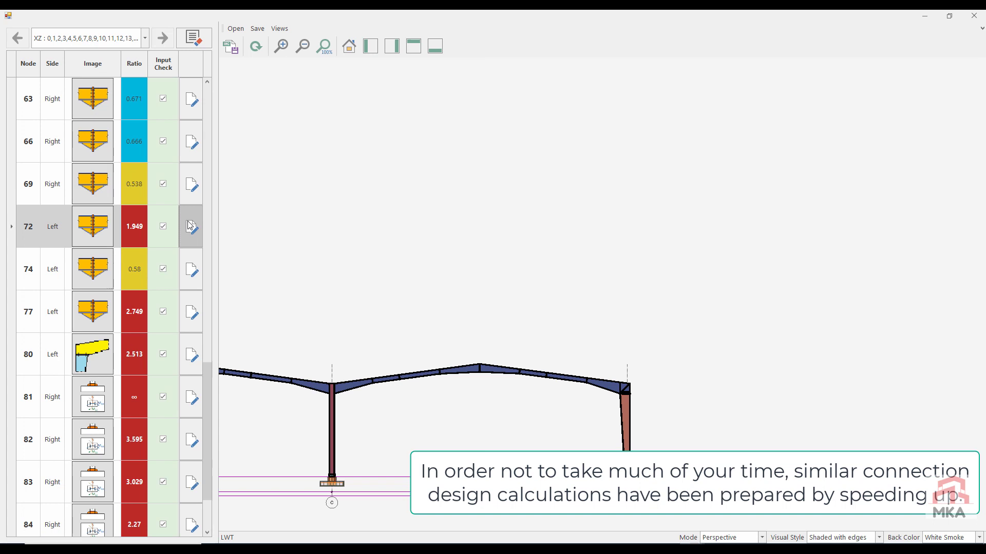
click(132, 79)
double_click(136, 131)
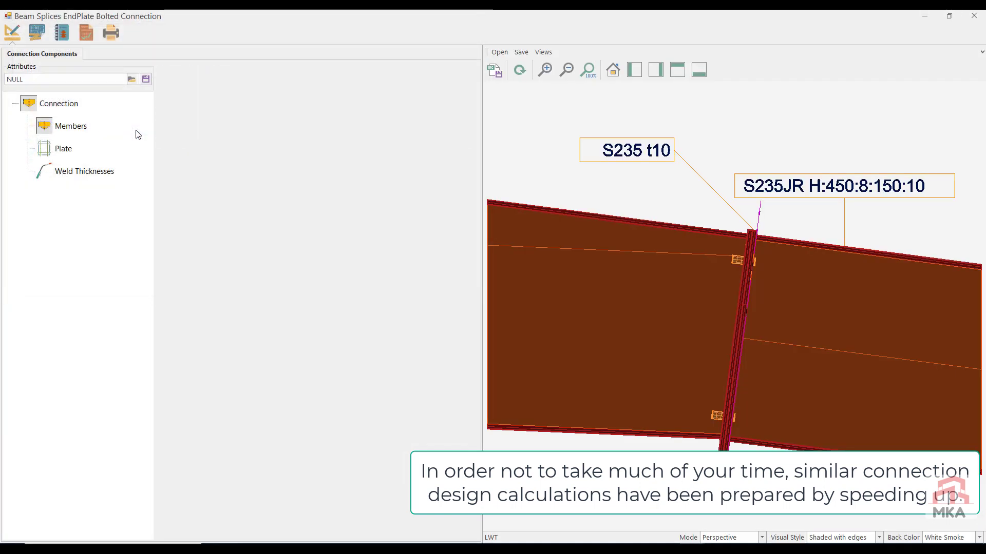
click(87, 34)
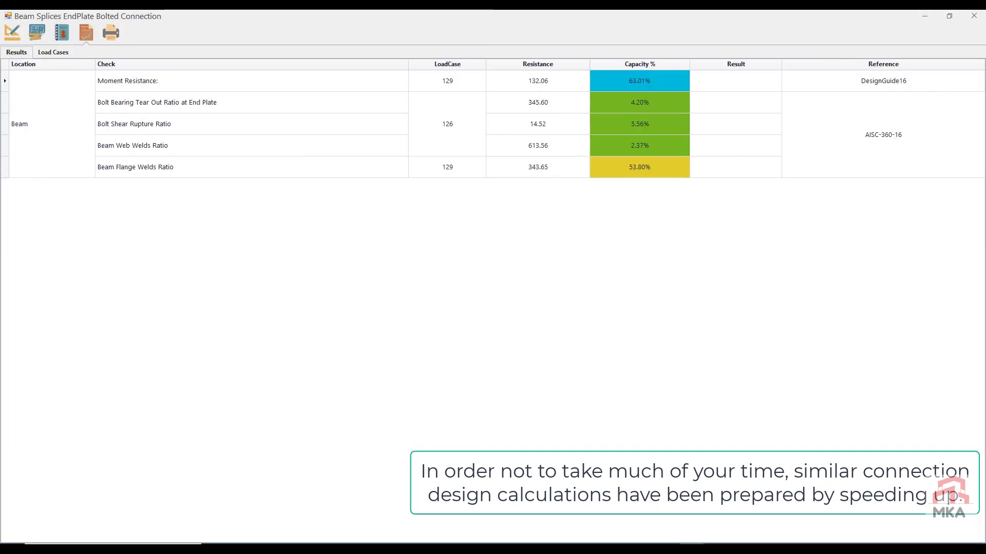
click(974, 16)
click(542, 319)
- Load the xz-2-39R attributes into node 74's left beam splice, check its capacity results and save the changes
click(189, 272)
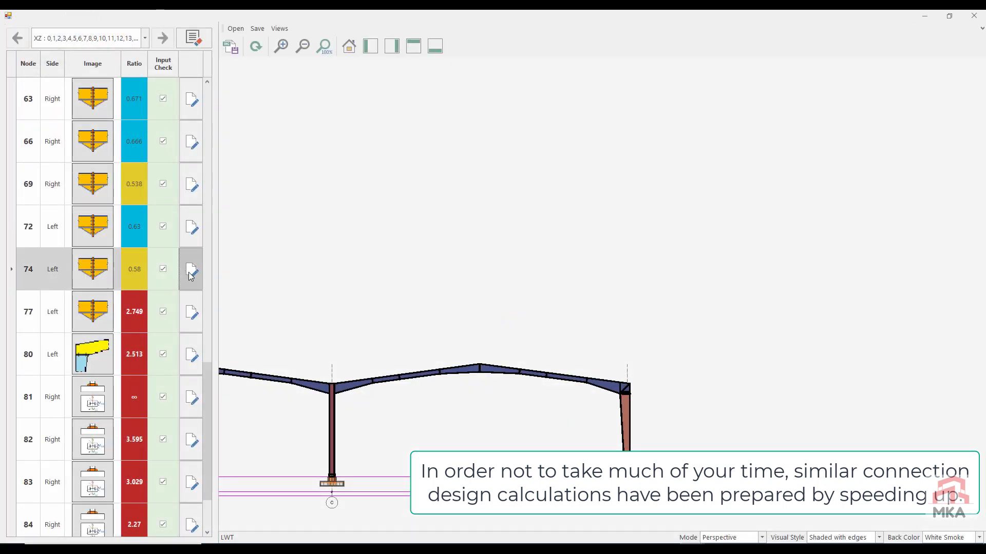
click(132, 79)
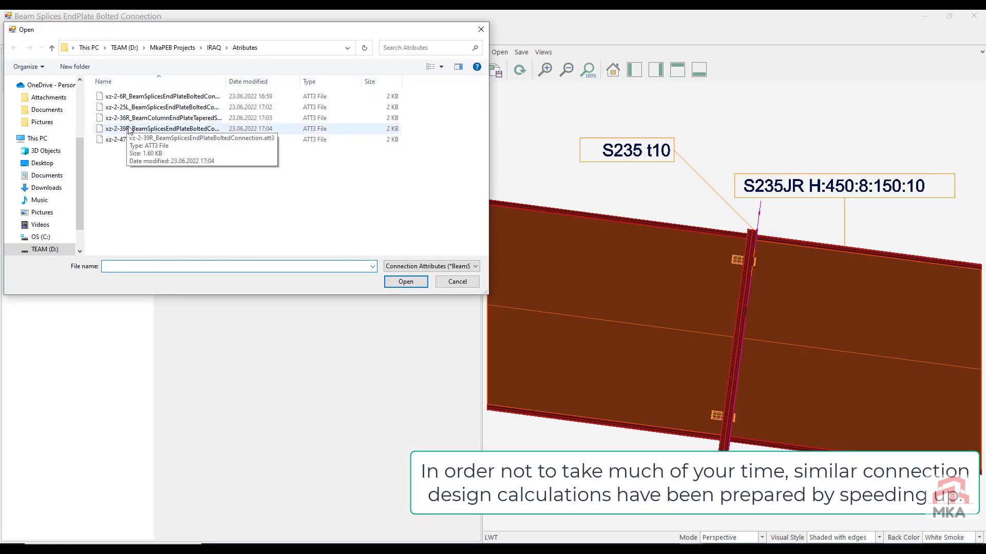
double_click(128, 130)
click(87, 34)
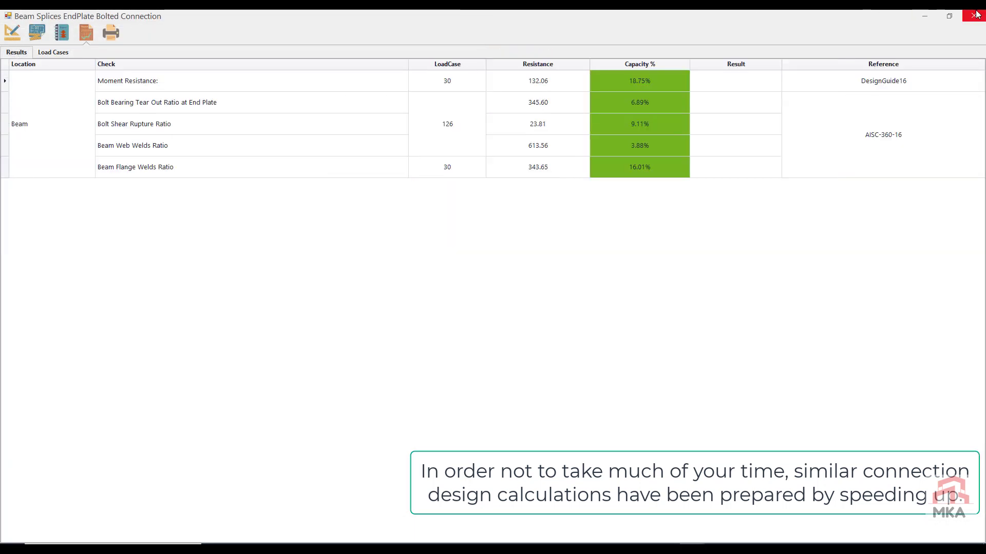
click(974, 16)
click(537, 319)
- Load the xz-2-39R attributes into node 77's left beam splice, check its capacity results and save the changes
click(191, 314)
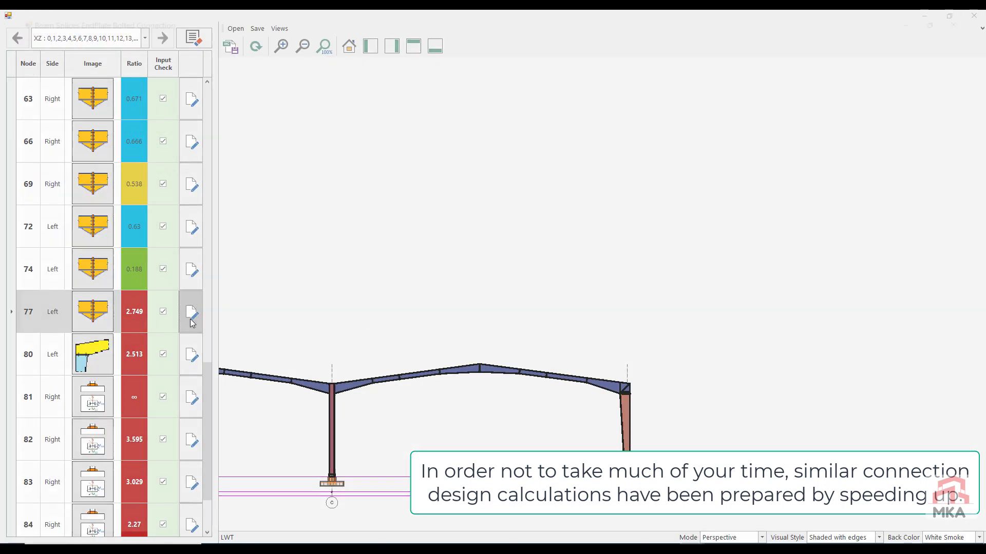
click(132, 79)
double_click(129, 130)
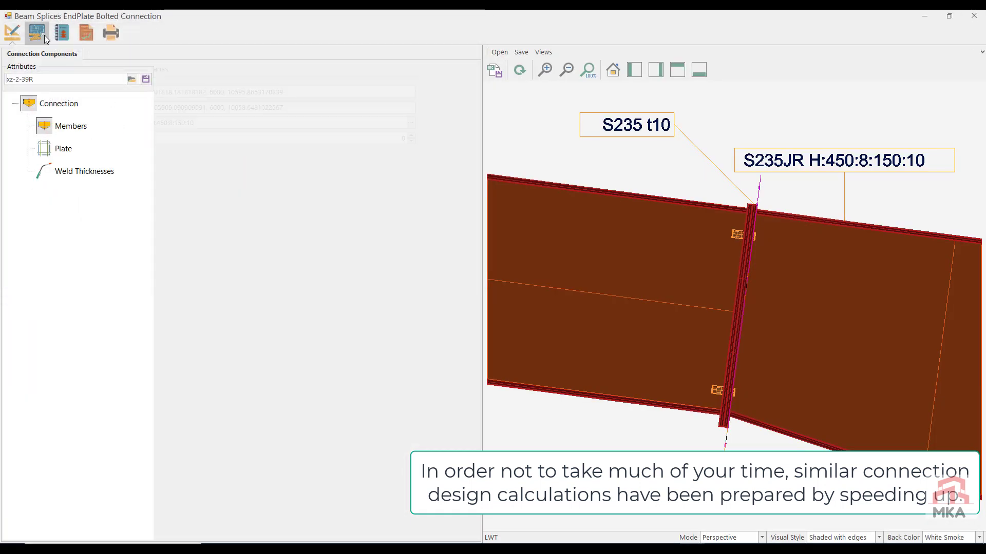
click(87, 33)
click(18, 53)
click(973, 15)
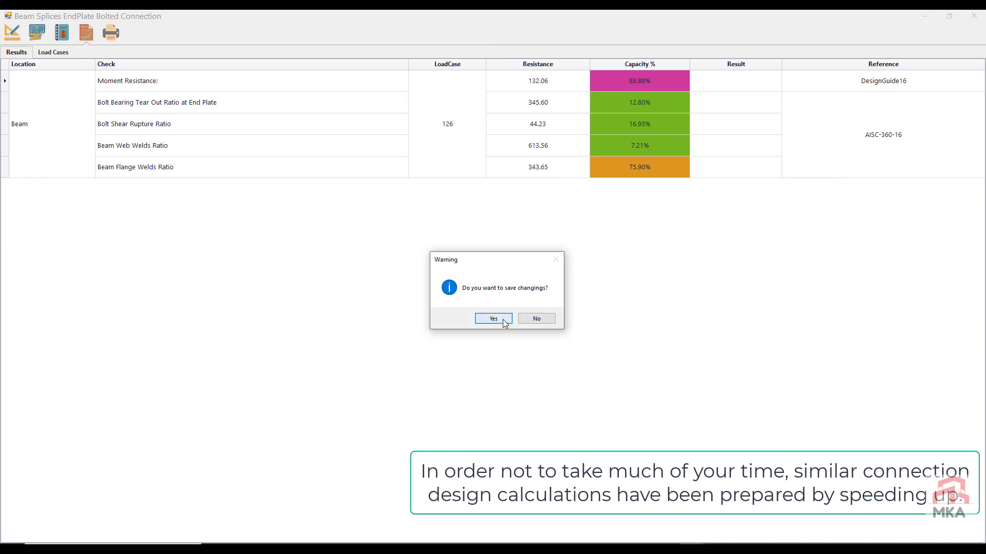
click(502, 320)
- Open node 80's left beam-column connection, look through the saved attribute files and review its capacity results and load cases
click(190, 351)
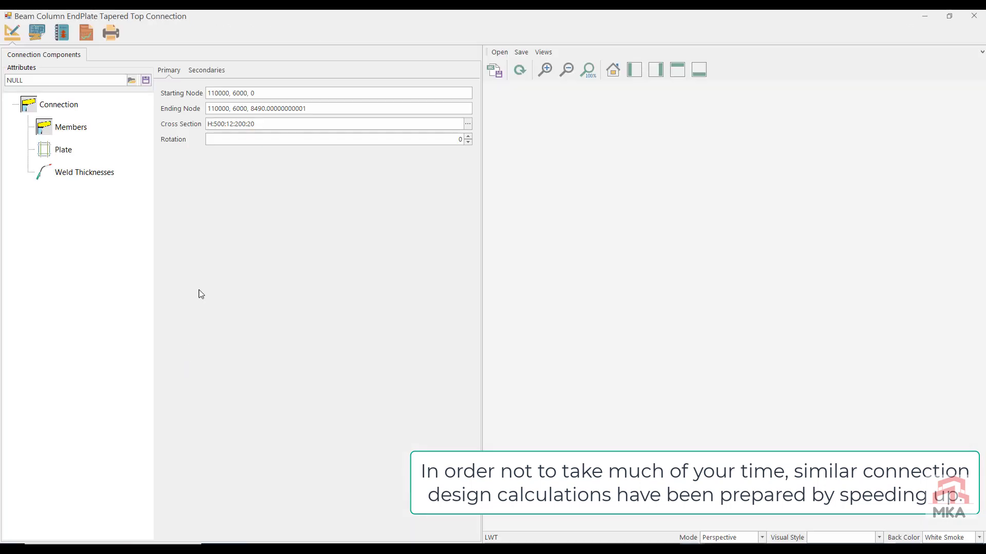
click(133, 80)
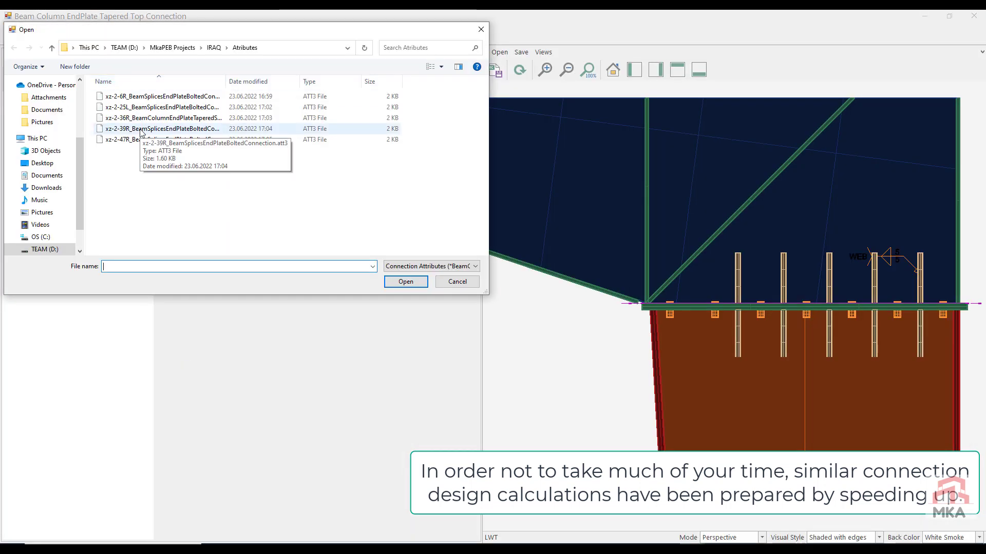
click(457, 281)
click(87, 34)
click(57, 52)
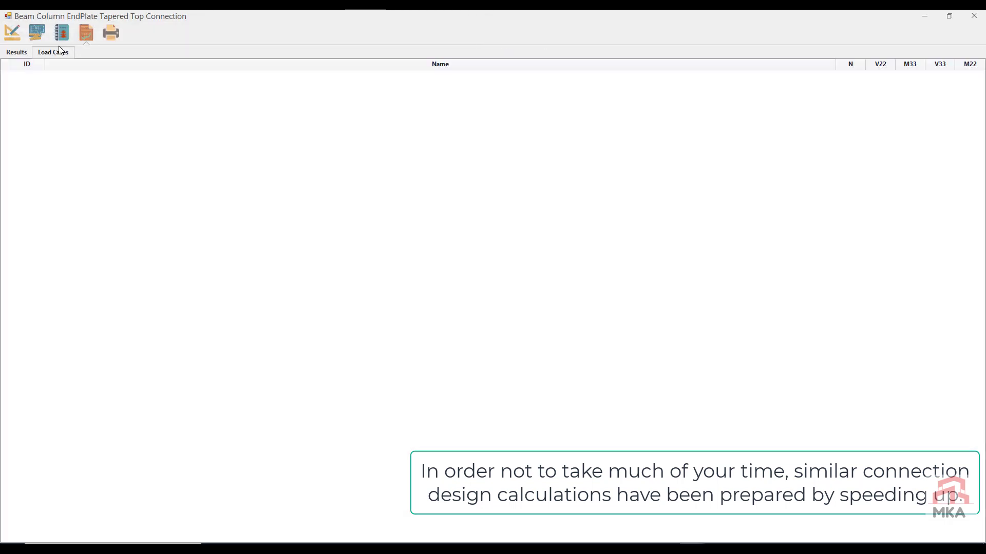
click(18, 53)
- Set the end plate of node 80's connection to 20 mm thick and 225 mm wide, check the results and save
click(12, 33)
click(63, 149)
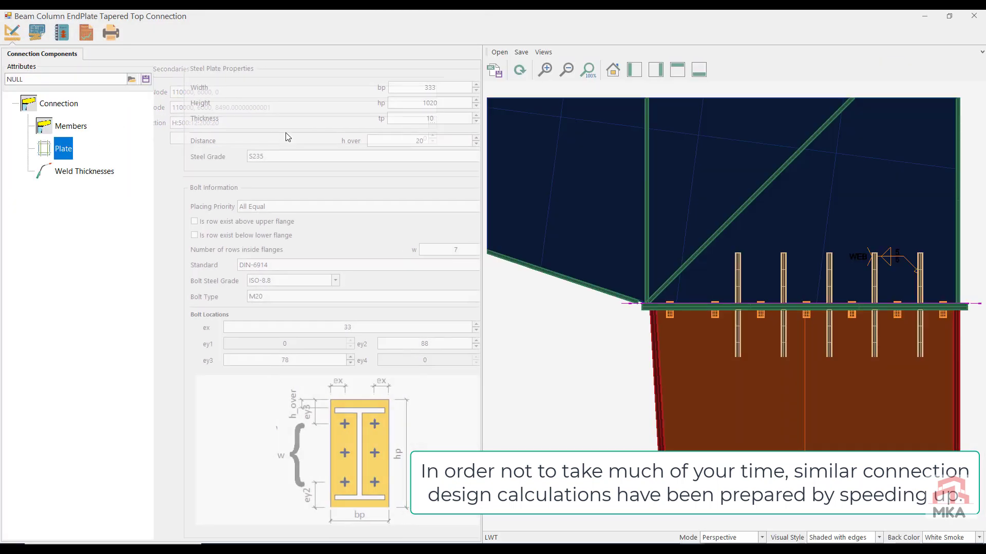
click(416, 119)
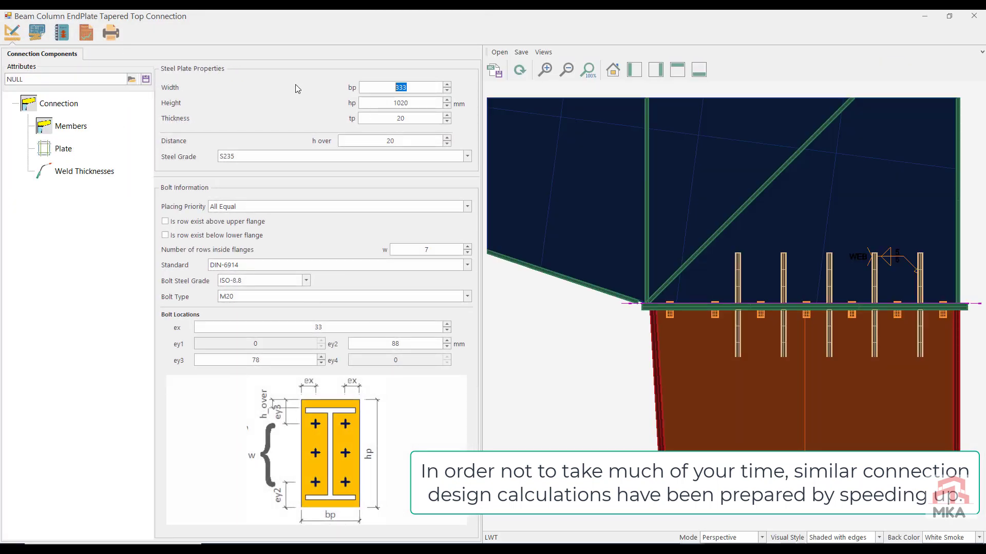
click(86, 33)
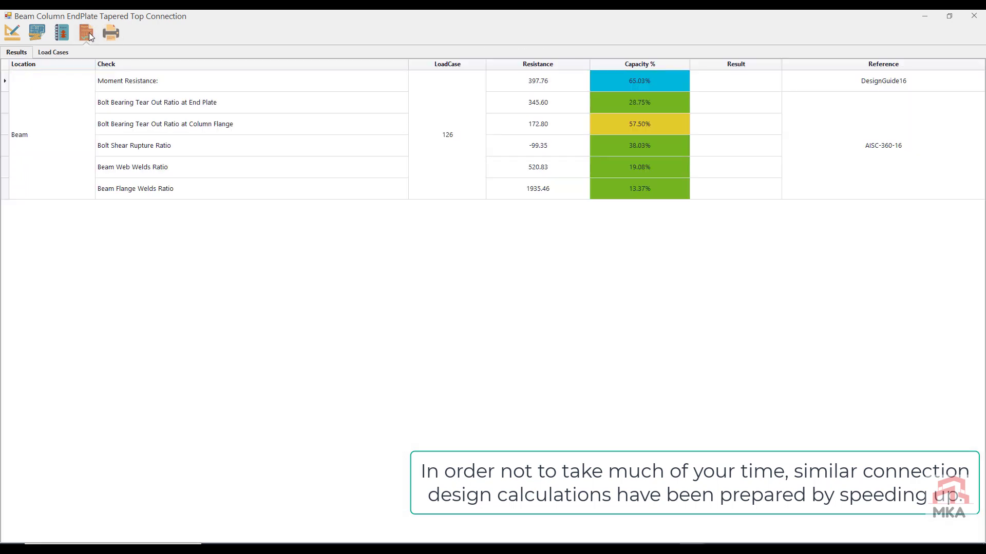
click(10, 36)
click(974, 16)
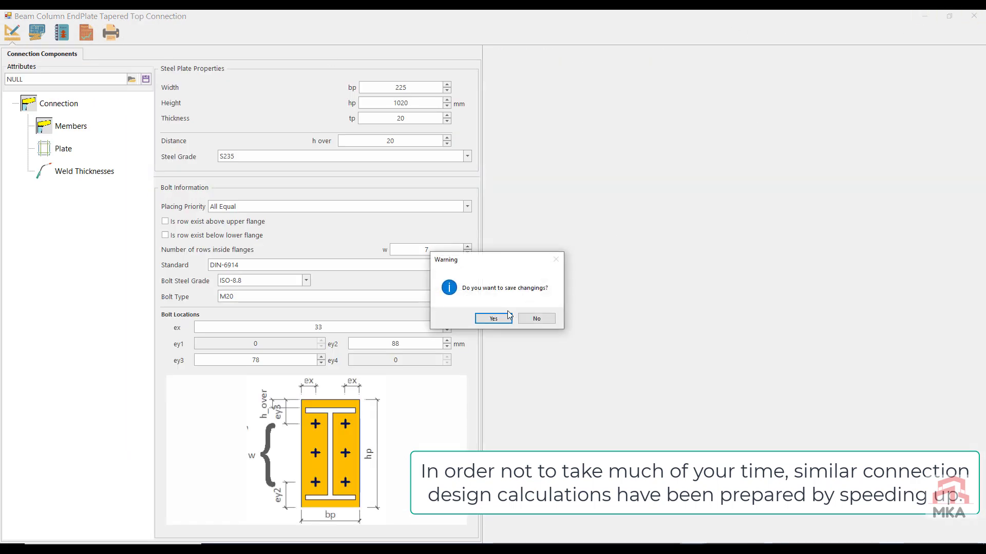
click(507, 317)
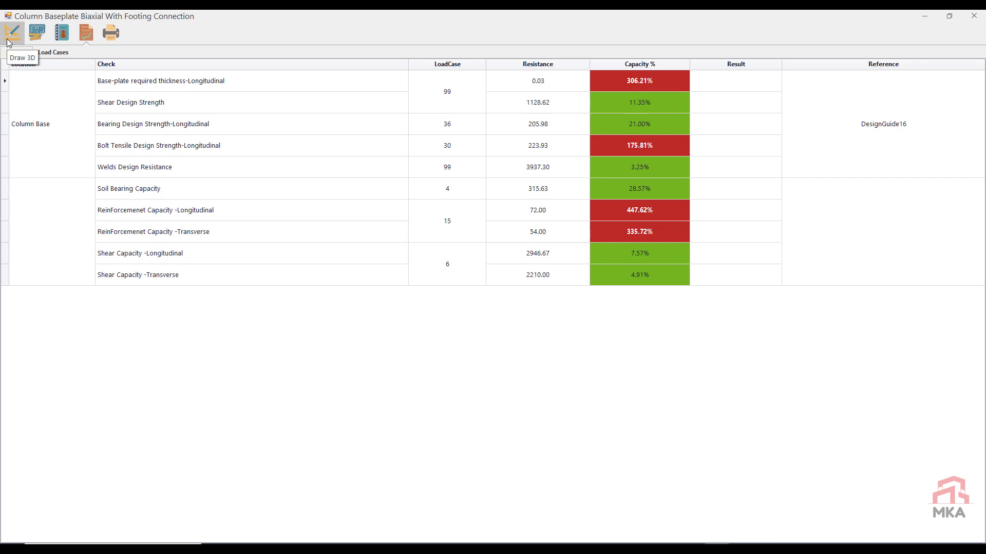
- Set the column base plate to 500 x 900 x 30 mm with one extra bolt outside the flange, refresh the model and check the results
click(11, 35)
scroll(726, 454, down, 4)
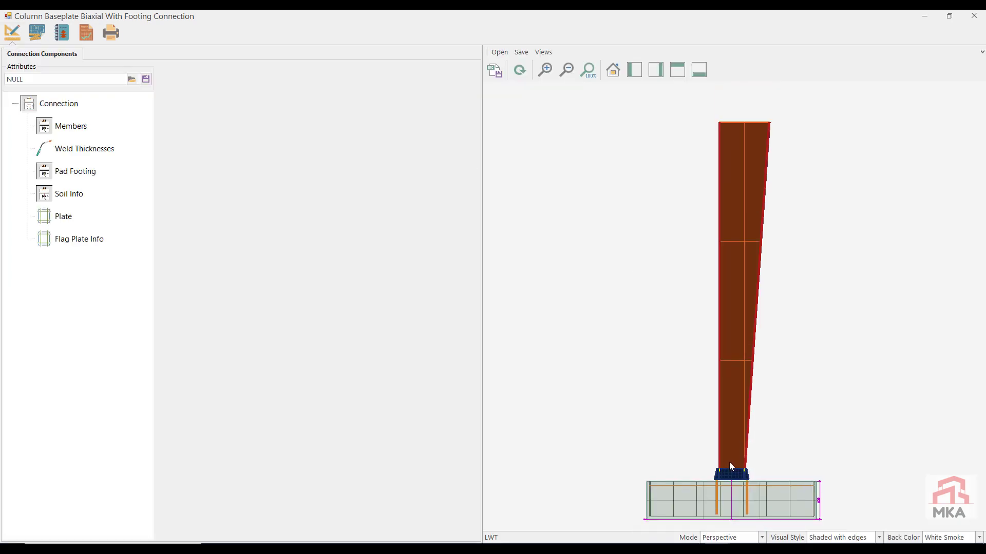
middle_drag(731, 465, 773, 536)
scroll(723, 459, up, 10)
middle_drag(660, 432, 633, 415)
scroll(633, 414, up, 3)
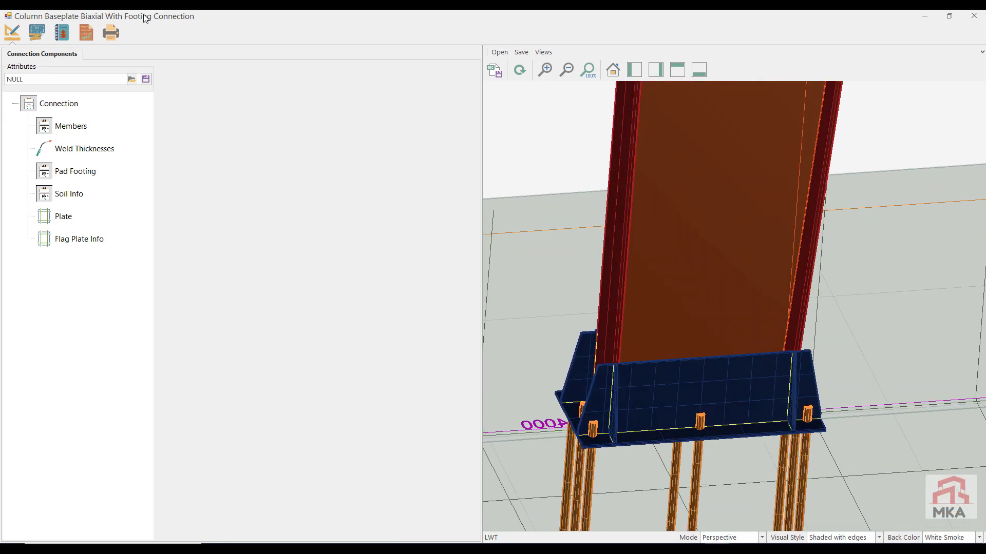
click(62, 217)
key(Tab)
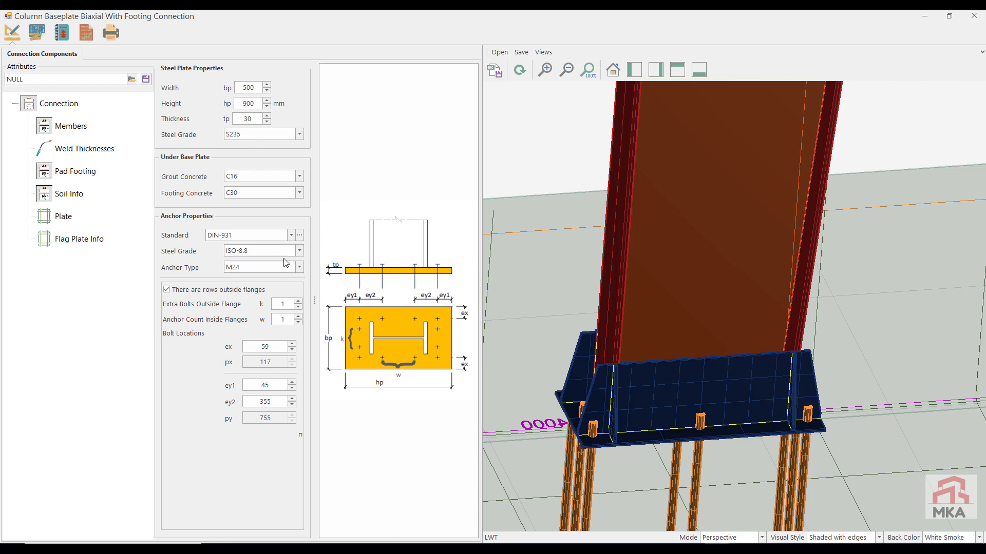
click(519, 70)
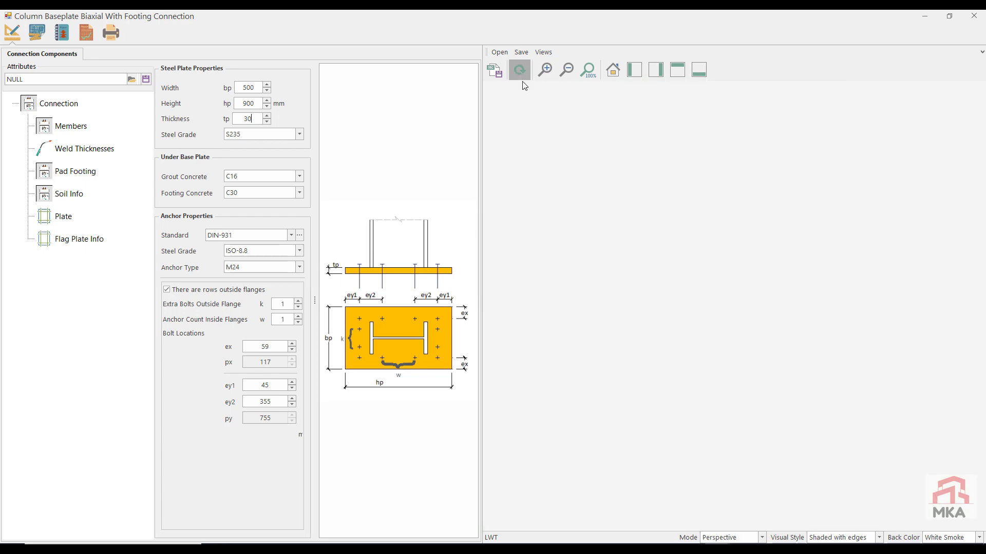
middle_drag(674, 389, 661, 417)
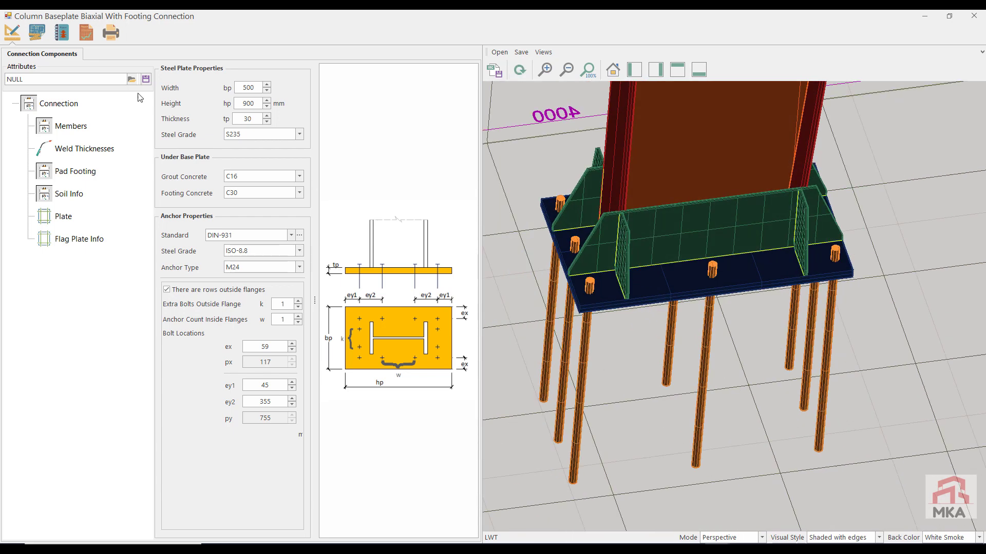
click(87, 34)
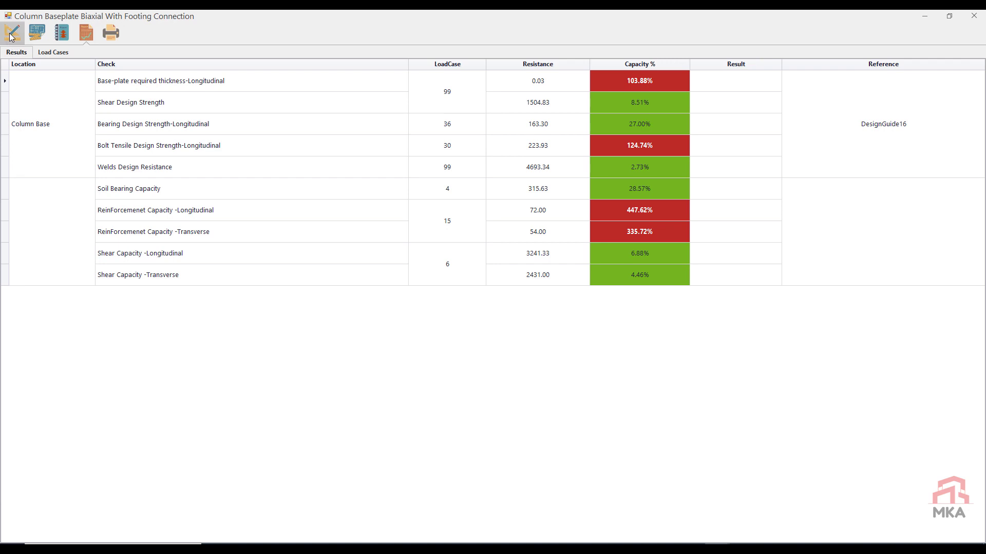
- Set the column base plate's thickness to 40 mm and recheck its capacity results
click(11, 35)
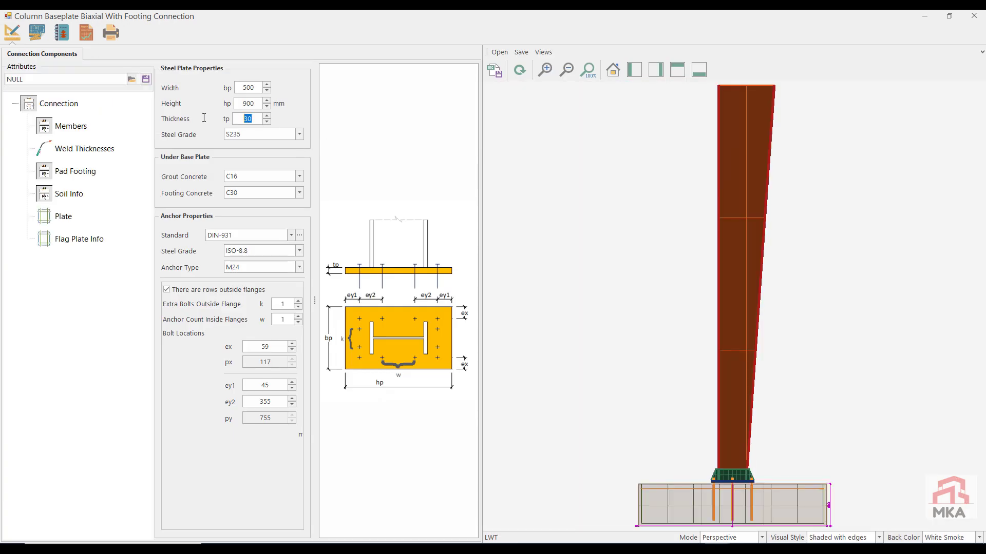
text(40)
click(82, 35)
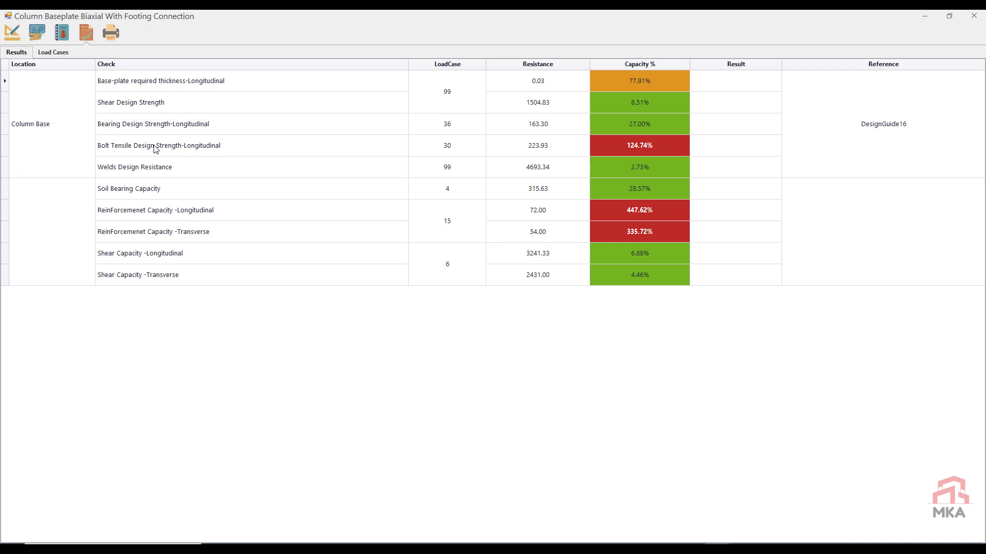
- Set the base plate's extra bolts outside the flange to 2 and recheck the capacity results
click(13, 34)
middle_drag(719, 409, 686, 452)
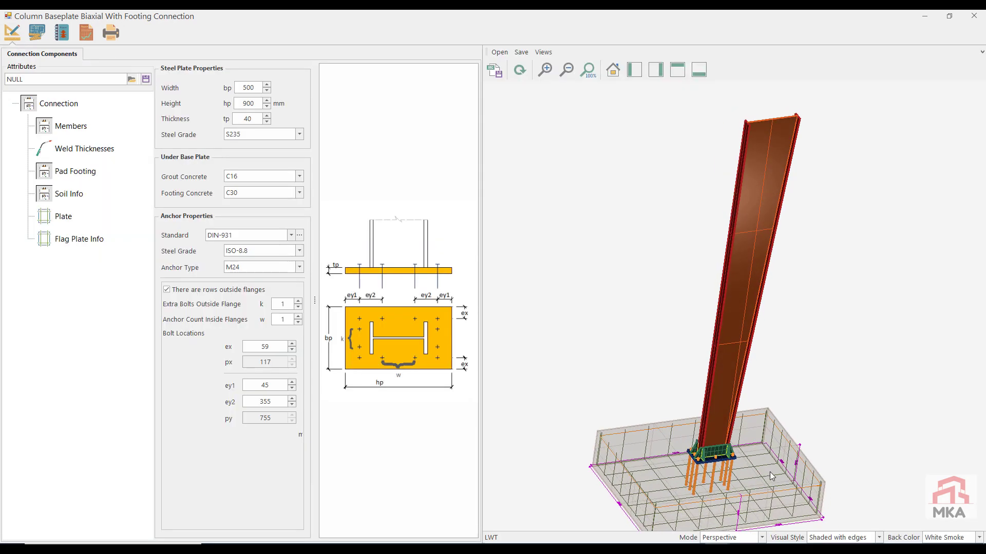
scroll(686, 452, up, 6)
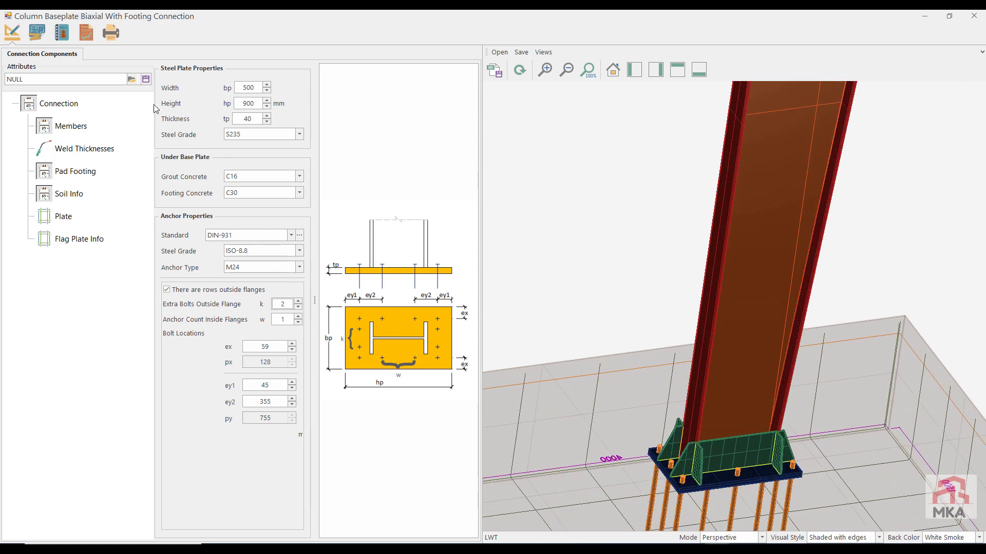
click(86, 34)
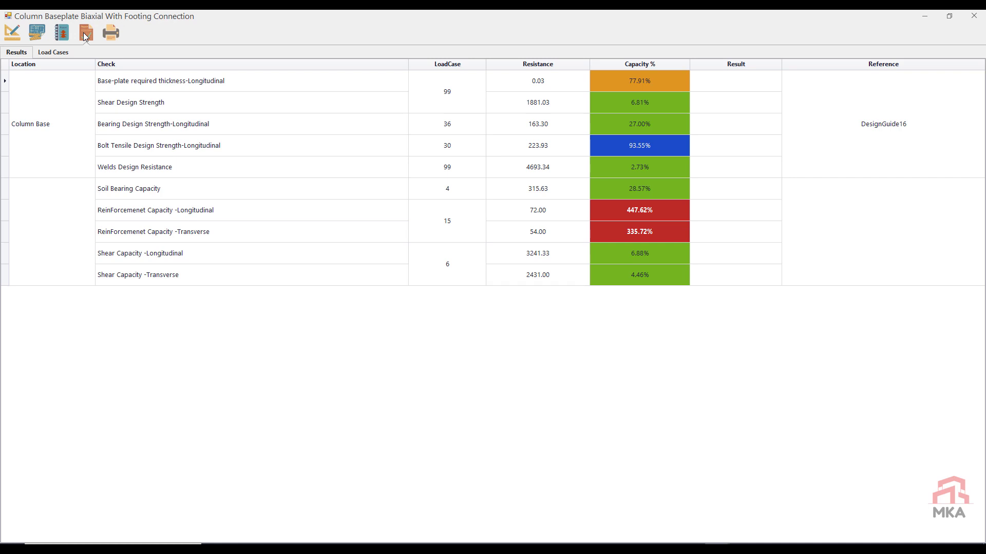
- Set the base plate's anchor count inside the flanges to 2, recheck the capacity results and return to the 3D model
click(11, 33)
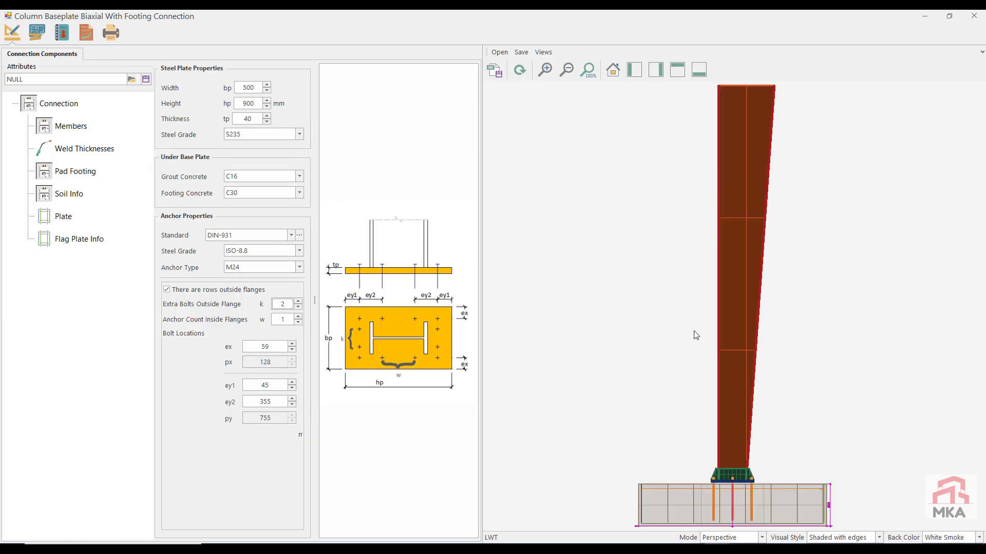
middle_drag(694, 331, 673, 421)
scroll(698, 403, up, 7)
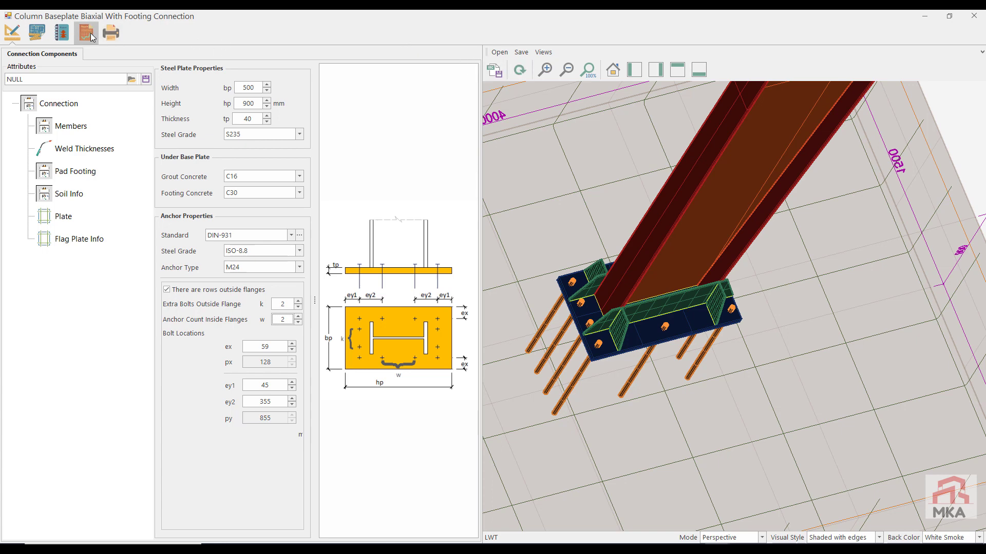
click(9, 36)
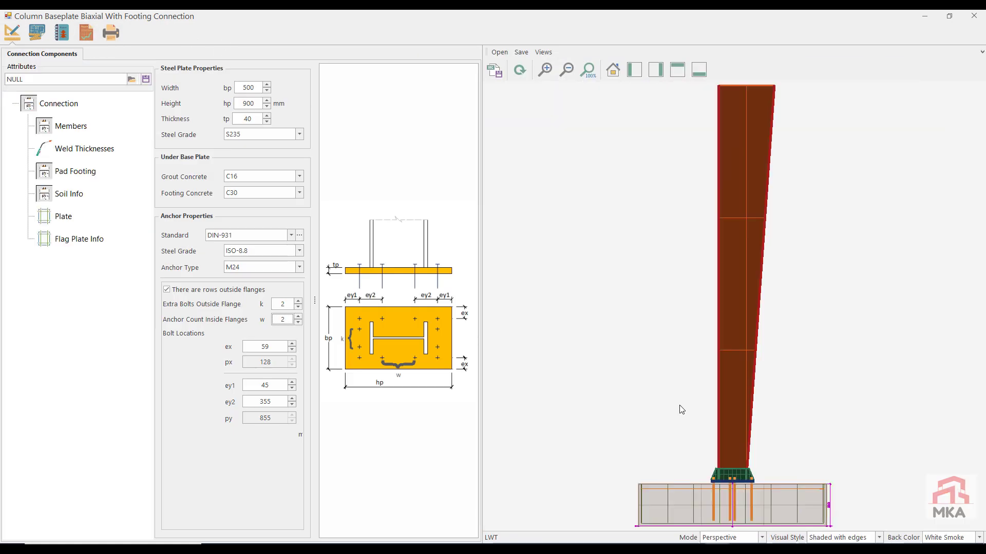
- Set the base plate's ey2 bolt distance to 160 and refresh the 3D model
middle_drag(680, 409, 728, 489)
scroll(728, 470, up, 4)
scroll(728, 469, up, 2)
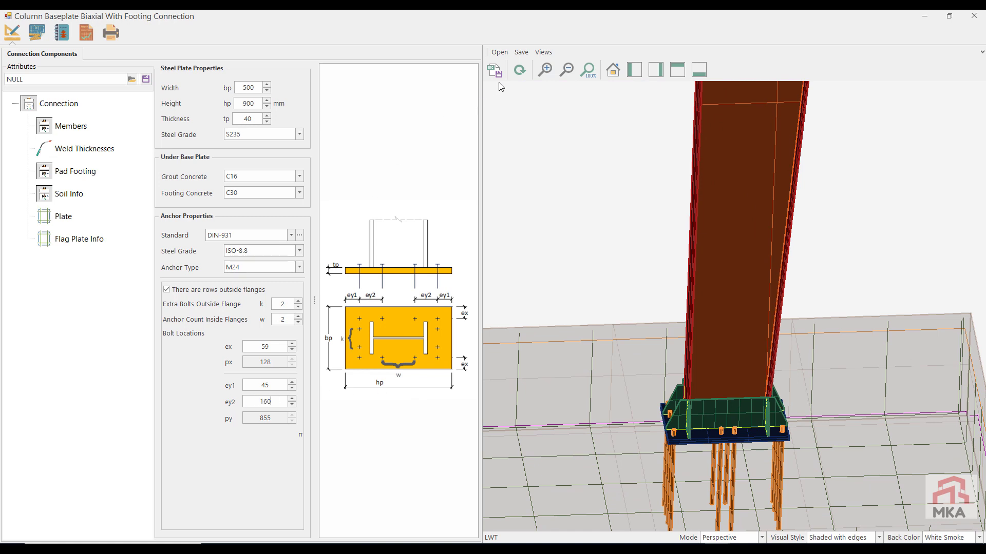
click(523, 72)
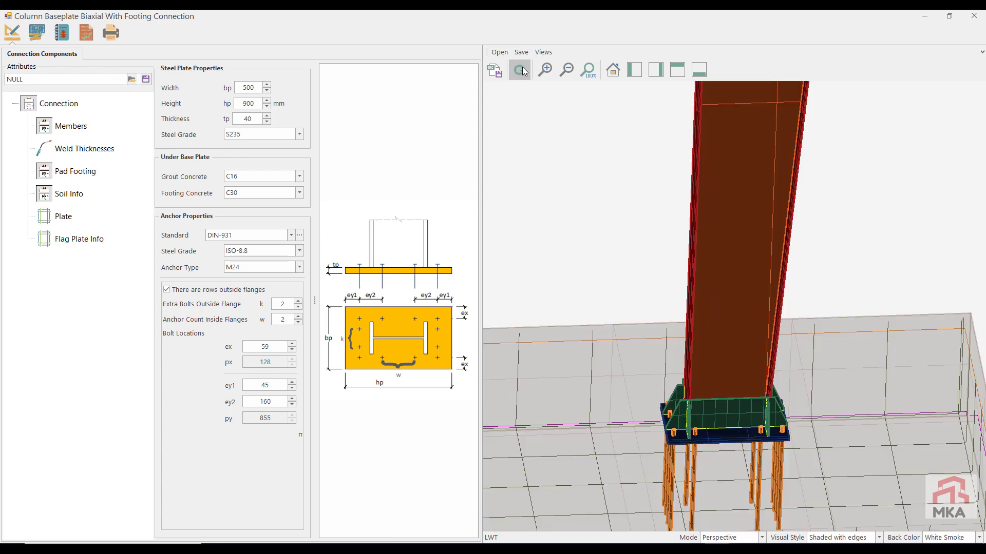
- Set the base plate's height to 1000 mm and its ey2 bolt distance to 80, and refresh the model
double_click(249, 104)
text(1000)
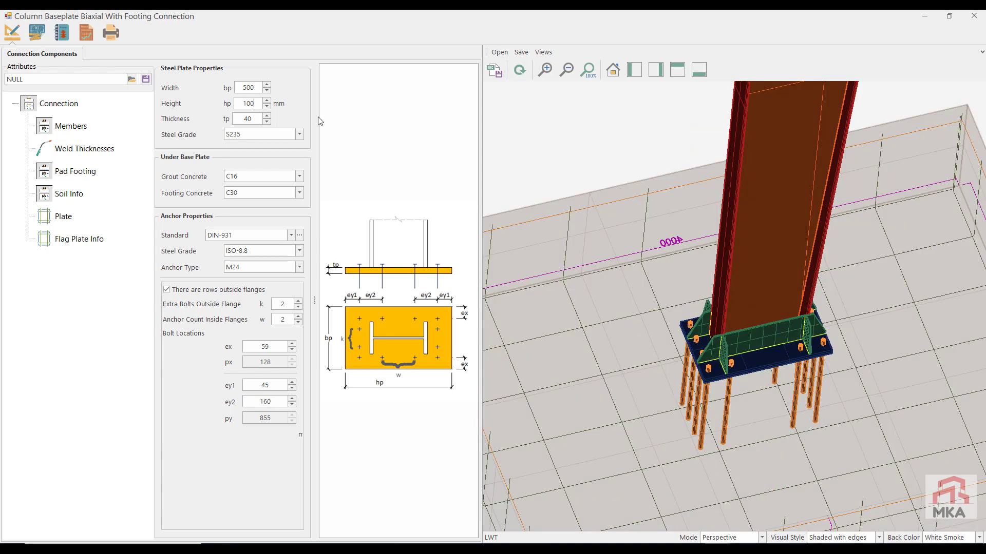
click(519, 70)
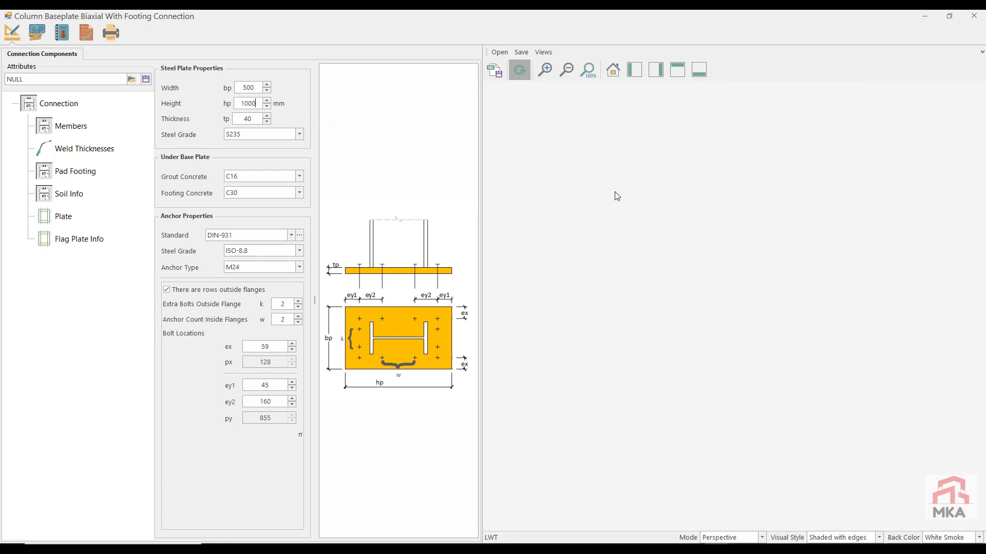
scroll(677, 286, up, 3)
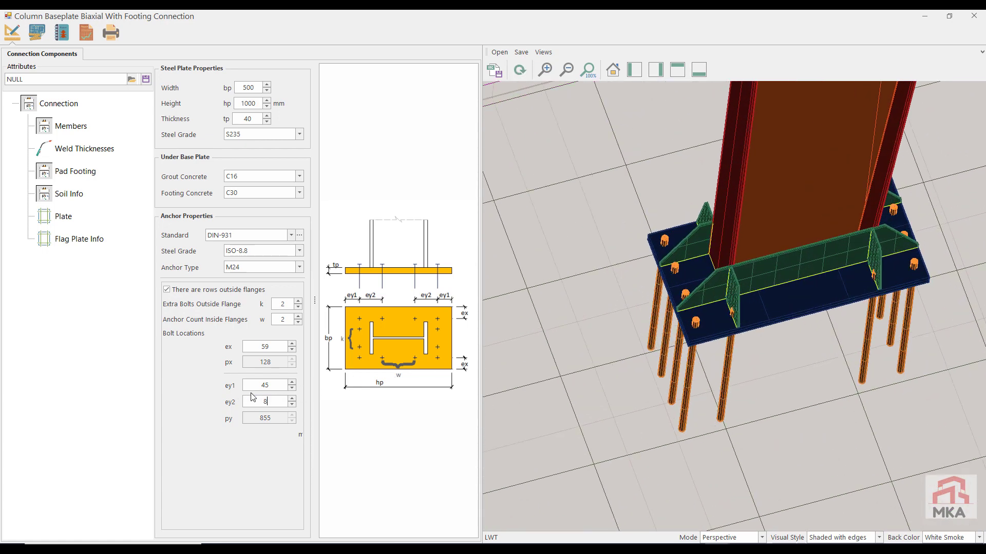
click(520, 71)
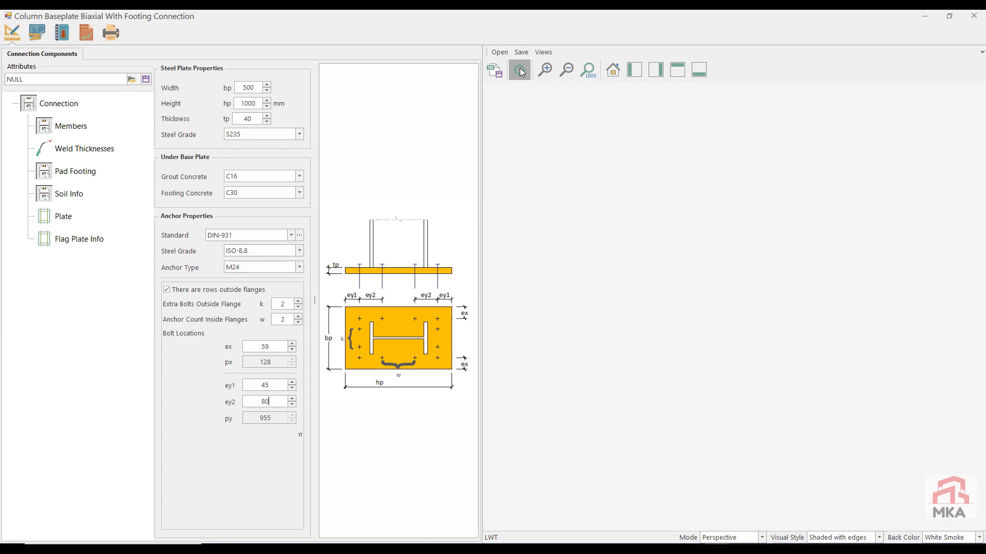
scroll(706, 228, up, 3)
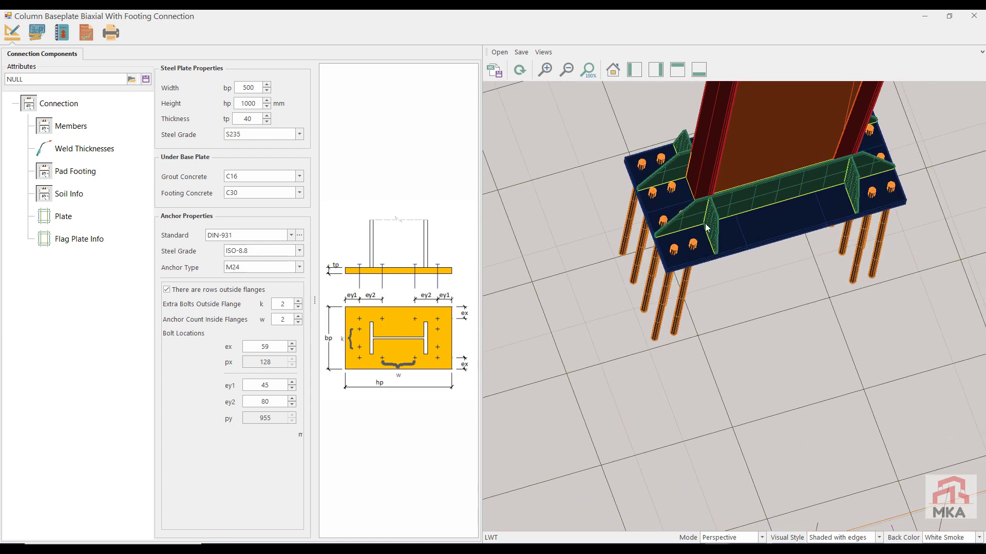
scroll(707, 209, up, 3)
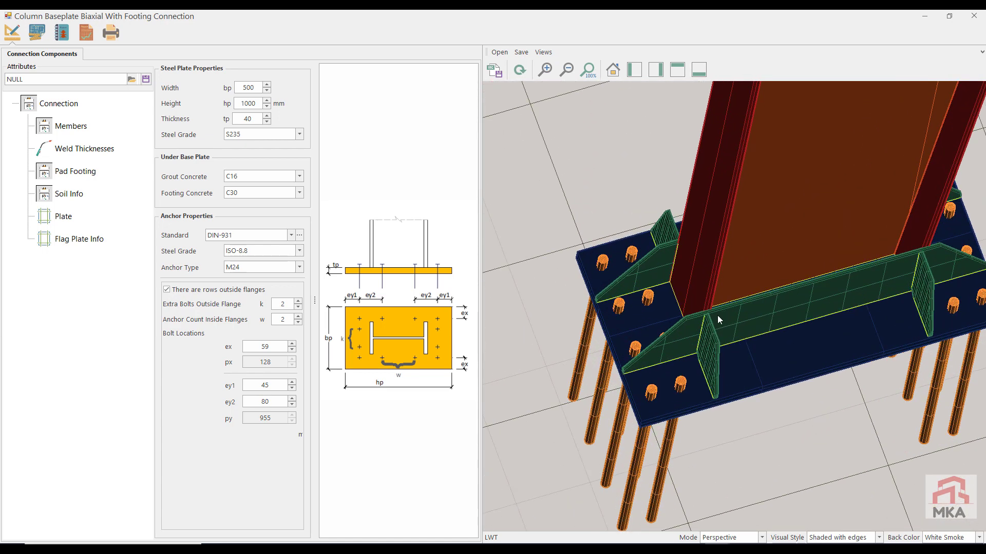
- Set the base plate's anchor count inside the flanges to 4, refresh the model and recheck the capacity results
middle_drag(618, 365, 716, 313)
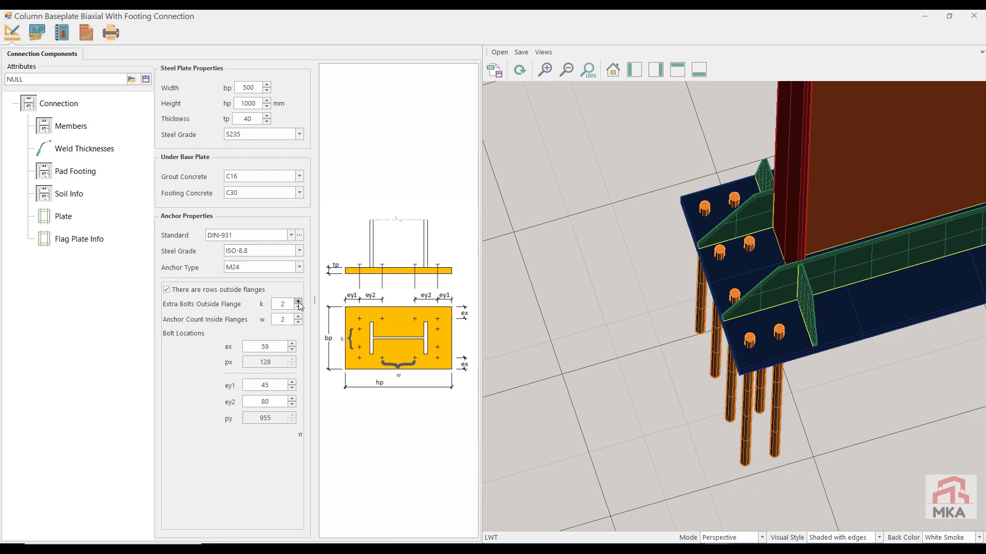
click(525, 74)
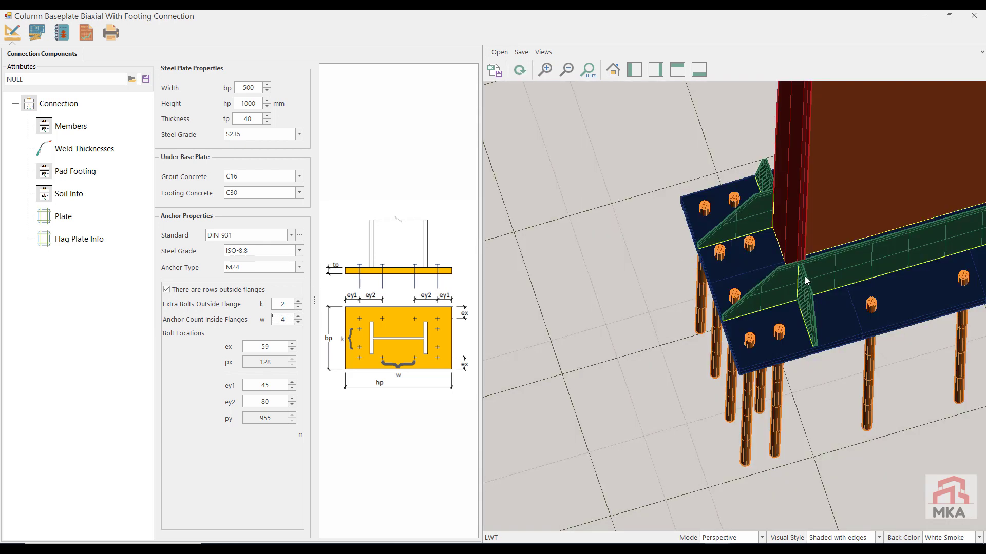
middle_drag(746, 296, 699, 306)
scroll(699, 307, down, 3)
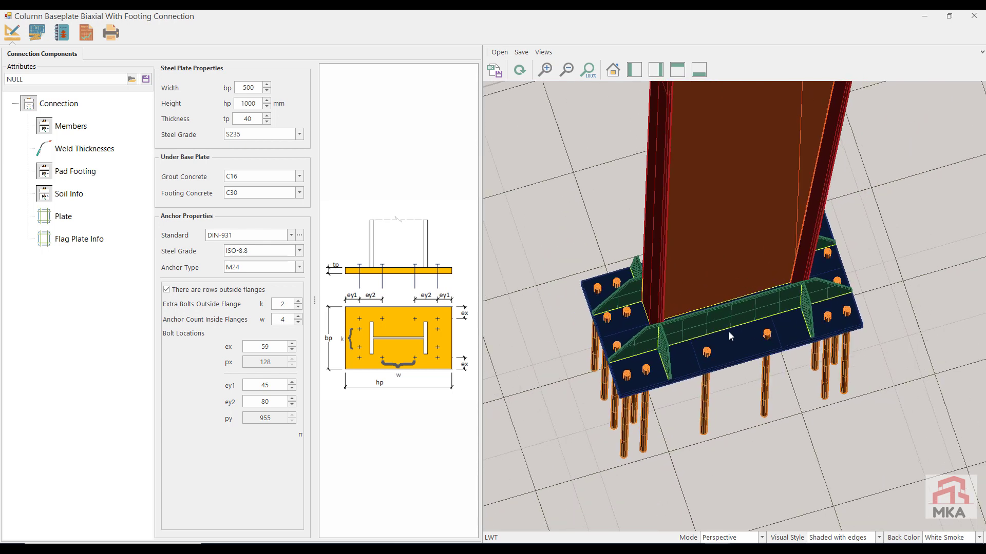
click(86, 32)
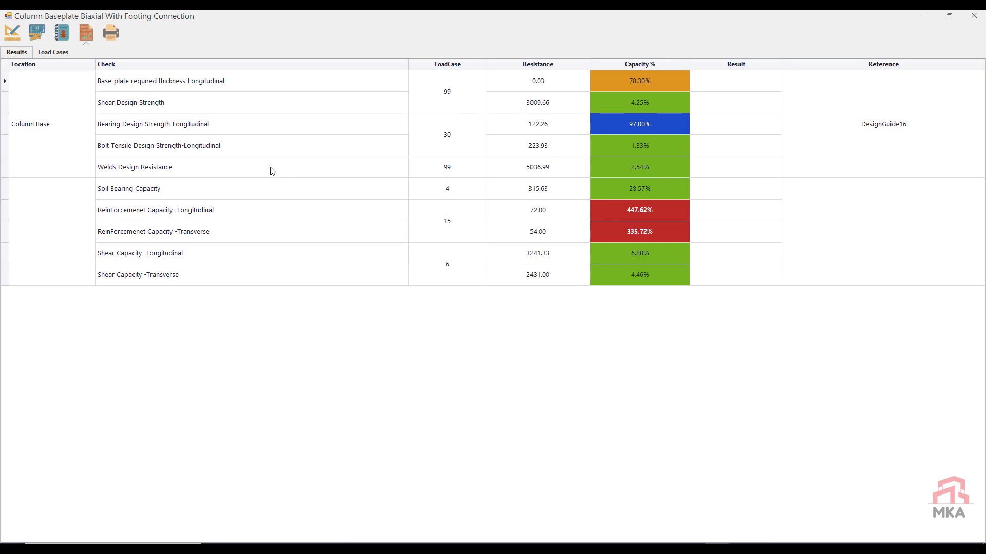
- Set the pad footing's width B to 200 cm, refresh the model and recheck the capacity results
click(13, 33)
click(56, 172)
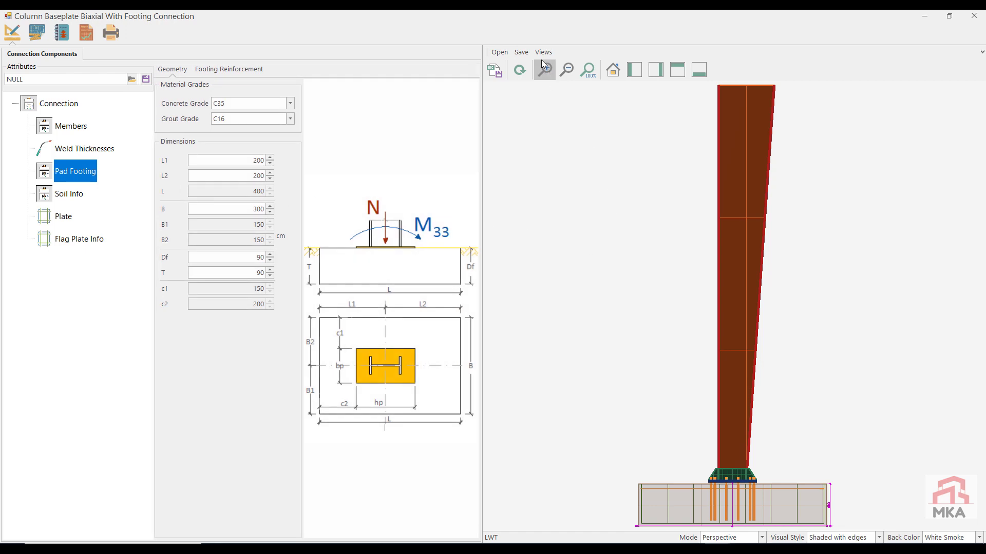
click(521, 71)
drag(767, 423, 742, 438)
scroll(741, 439, up, 1)
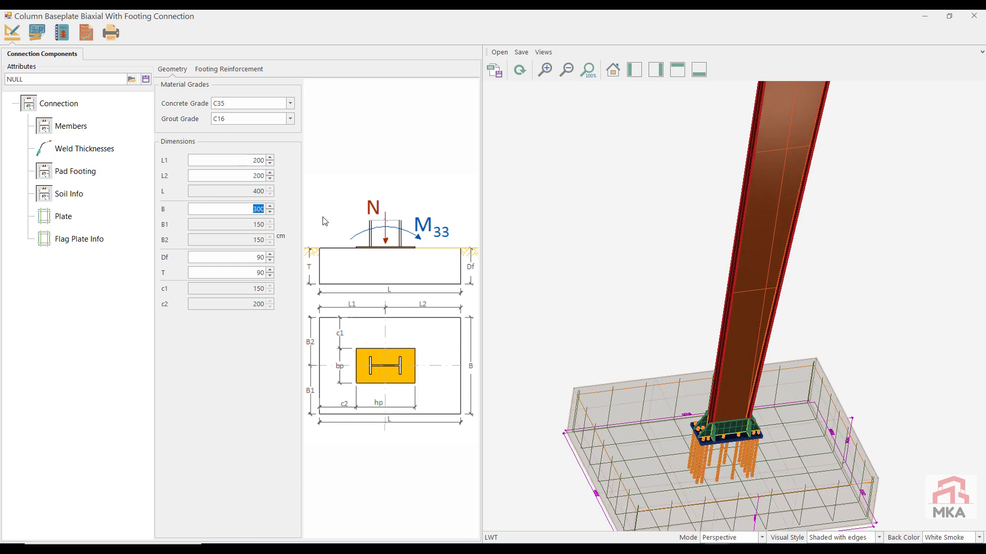
click(88, 36)
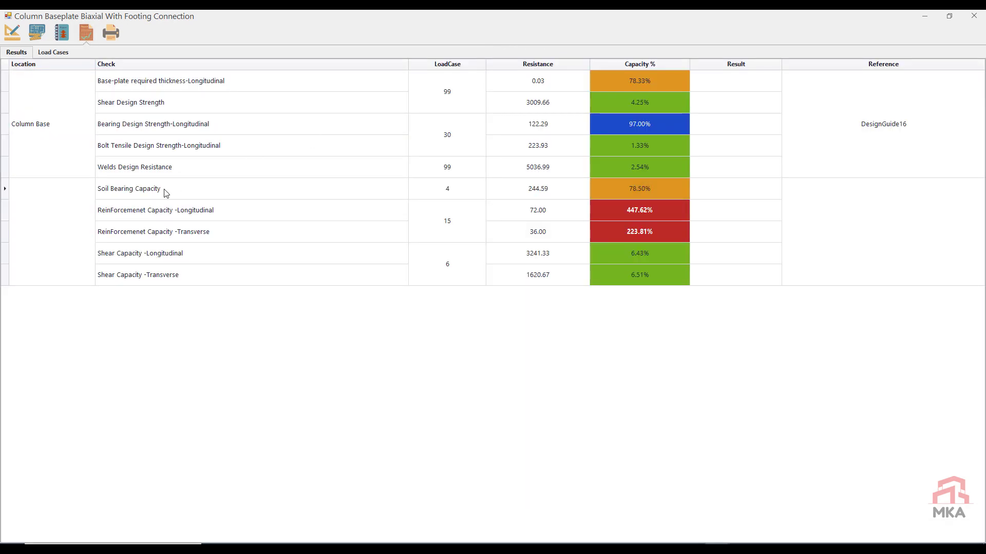
- Set the pad footing's thickness T to 50 cm, refresh the model and recheck the capacity results
click(11, 33)
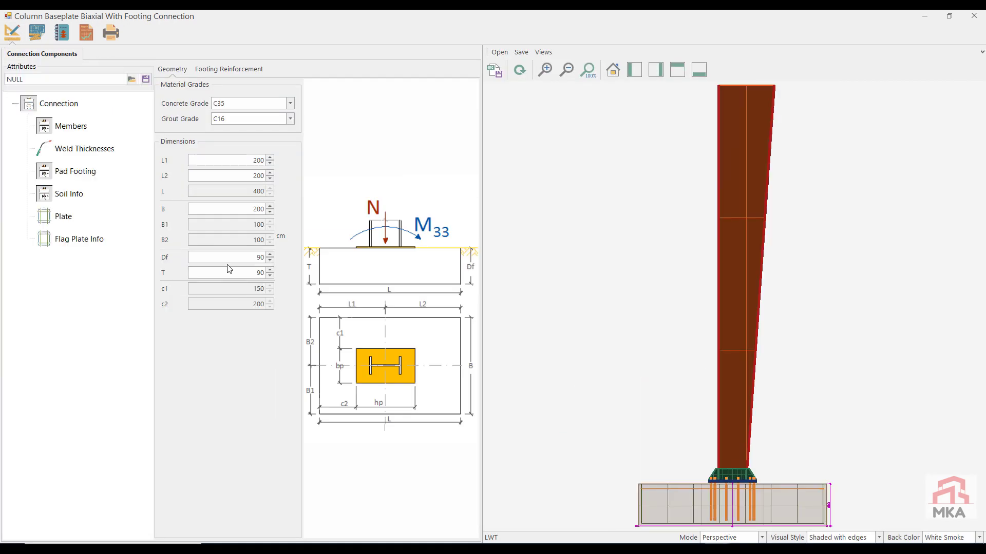
double_click(244, 273)
text(50)
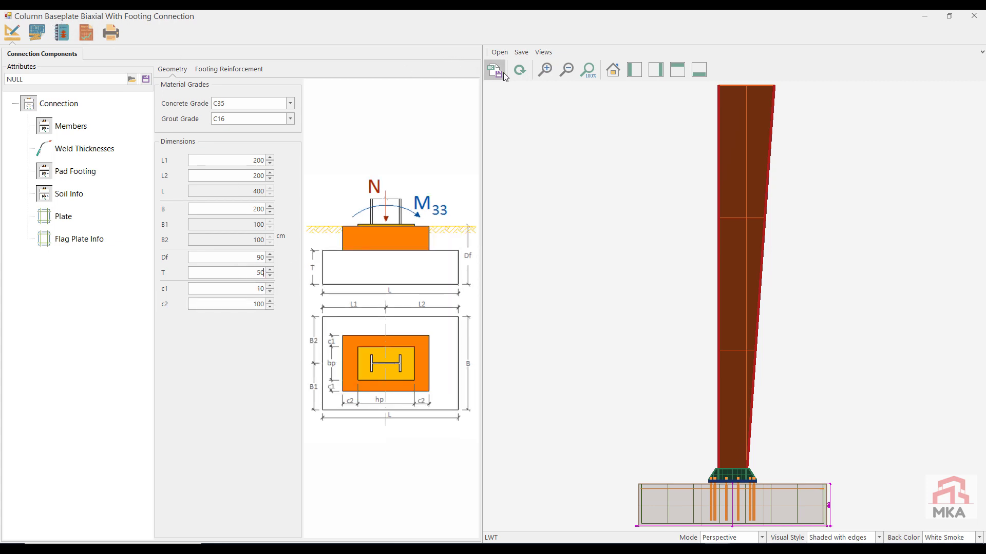
click(503, 74)
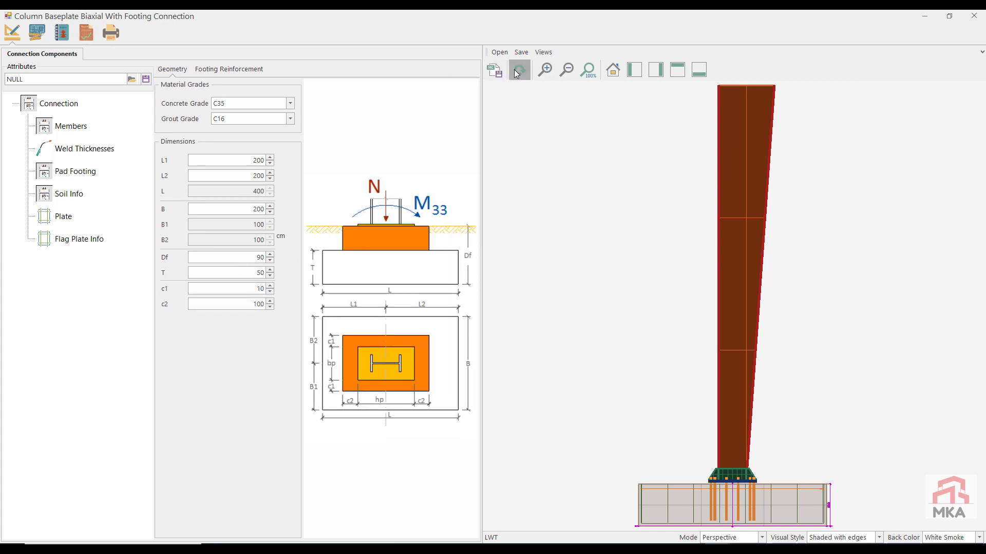
click(93, 37)
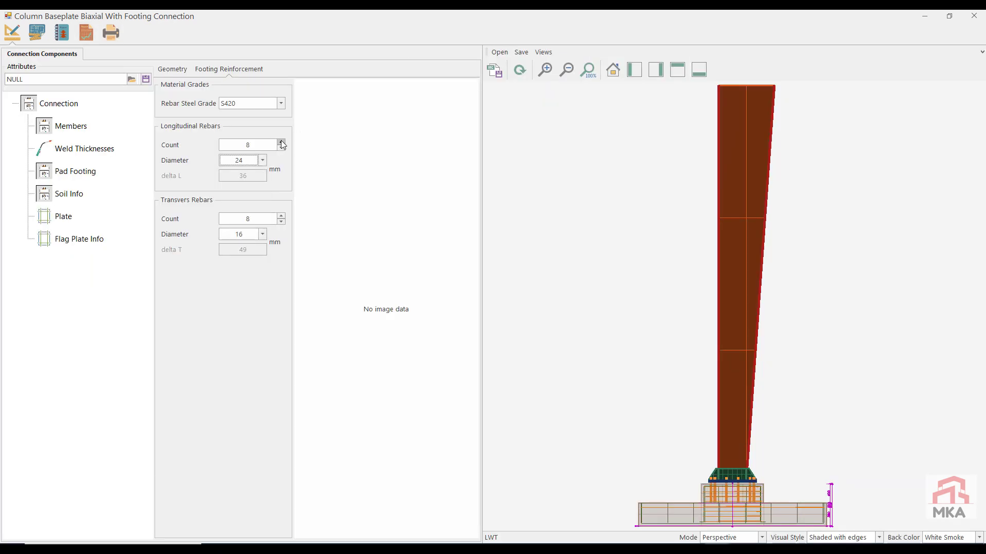
- Set the footing's longitudinal rebar count to 14
click(281, 142)
click(281, 142)
click(281, 142)
click(281, 148)
click(281, 148)
- Set the footing's transverse rebars to 20 bars of 20 mm diameter and recheck the capacity results
click(244, 234)
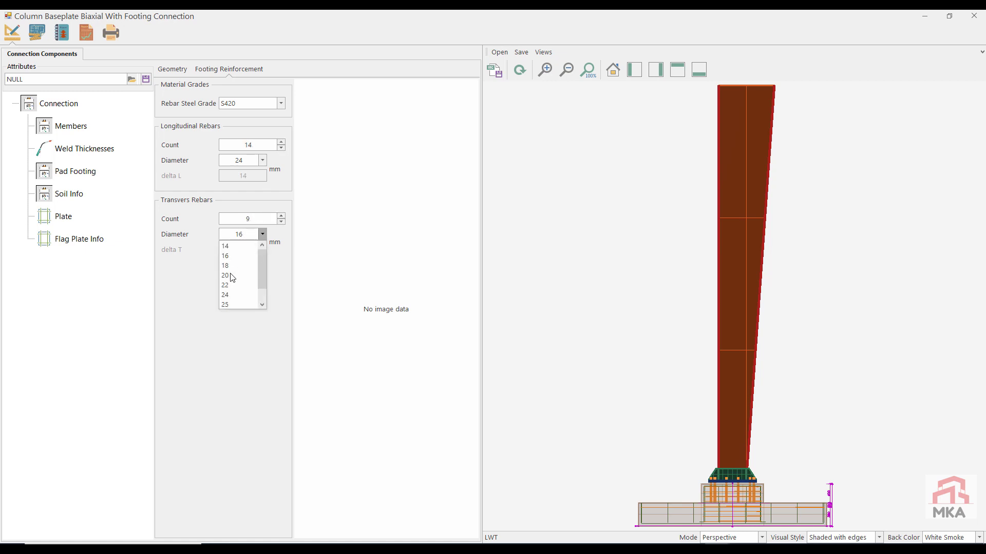
click(230, 276)
click(282, 216)
click(282, 216)
click(282, 216)
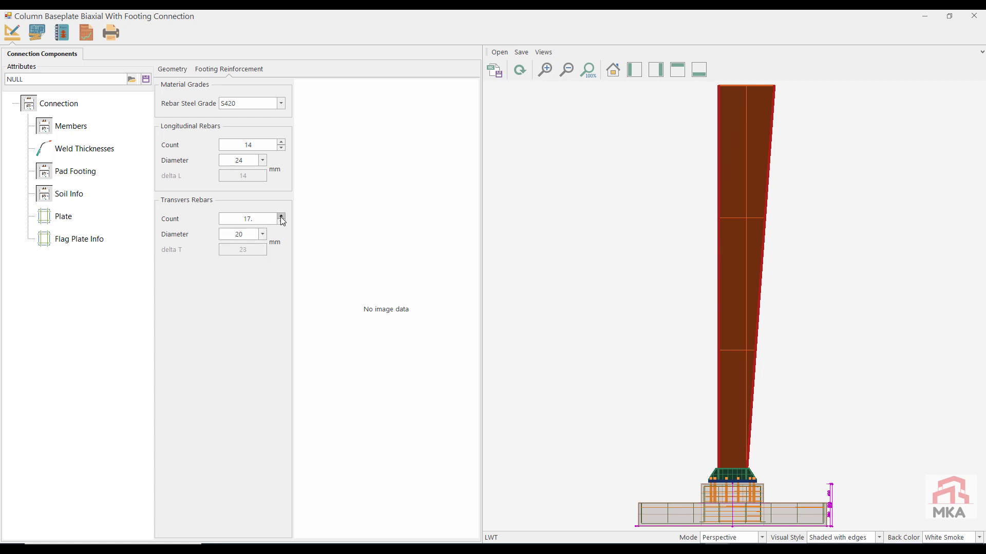
click(281, 217)
click(281, 217)
click(86, 32)
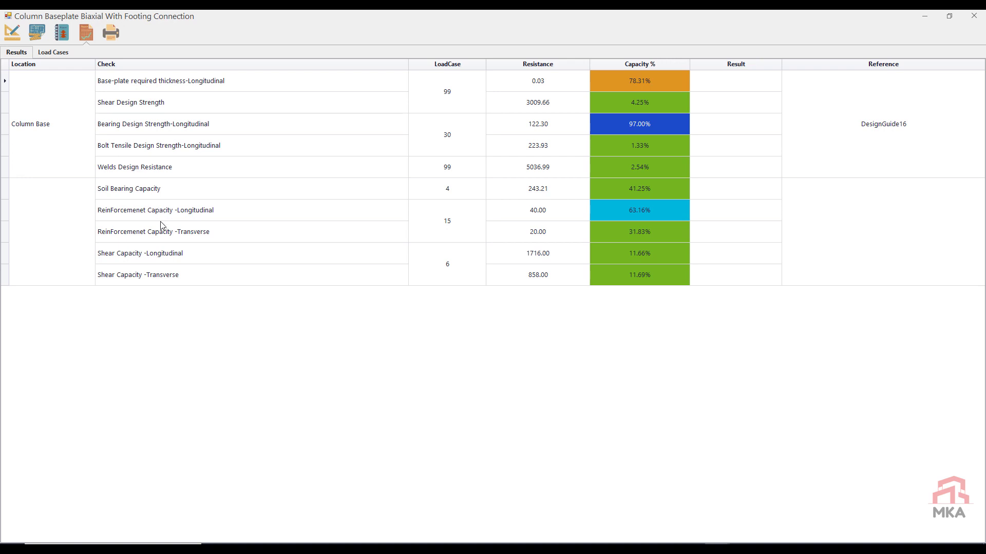
- Keep 20 transverse rebars, reduce their diameter to 16 mm, recheck the capacity results and return to the footing reinforcement
click(11, 34)
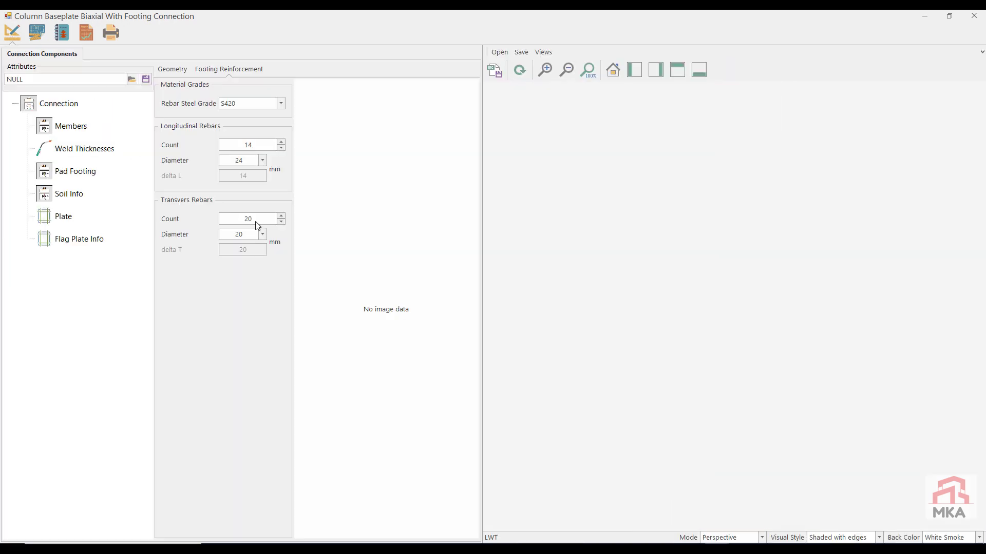
click(281, 221)
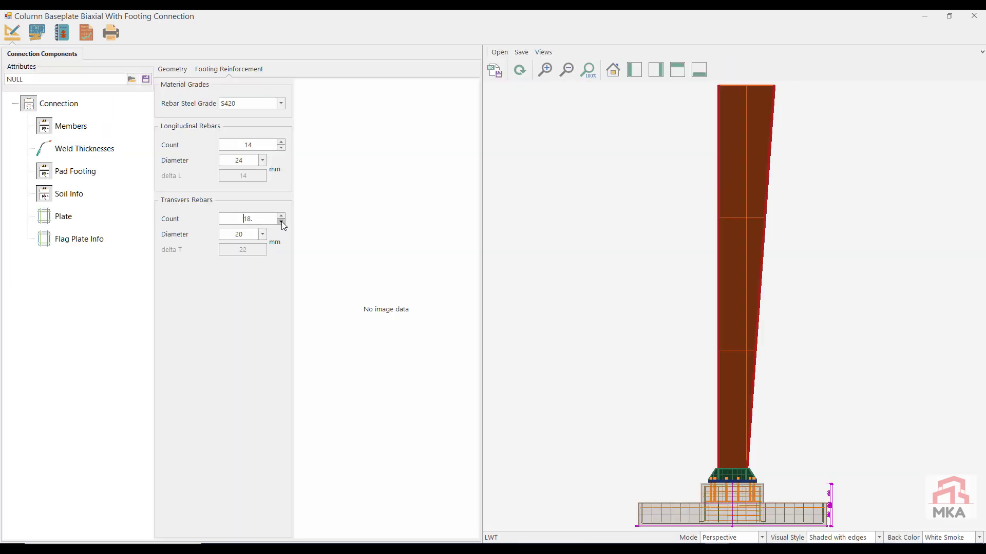
click(263, 233)
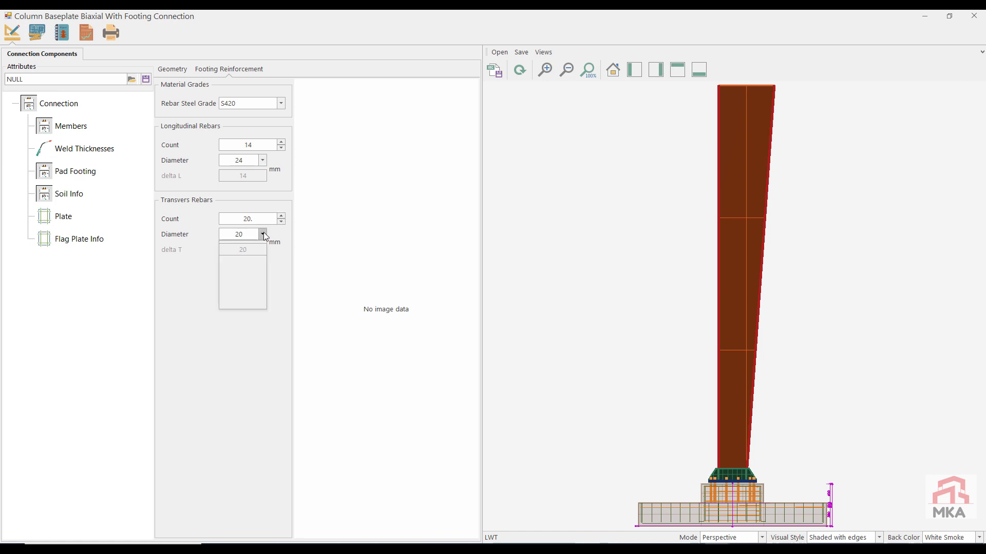
click(235, 264)
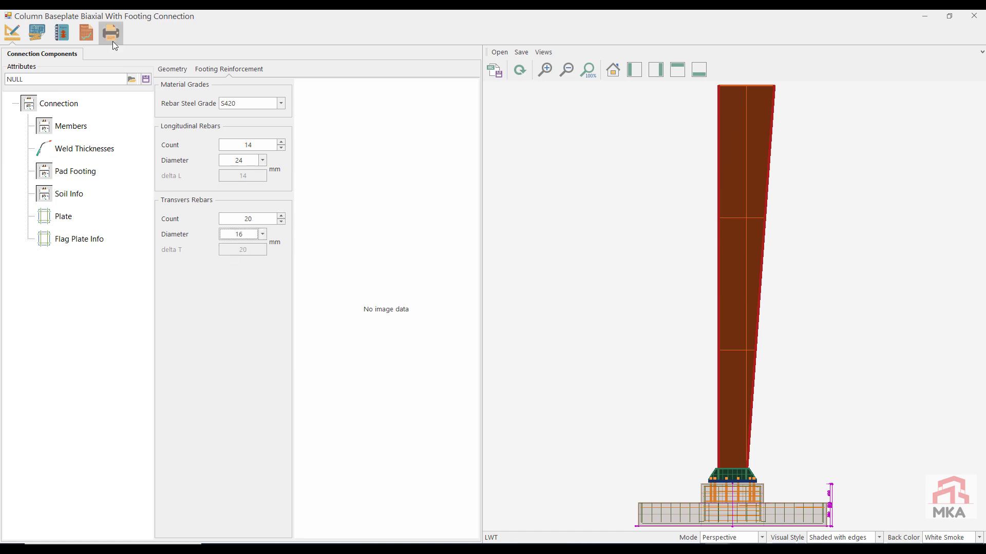
click(80, 36)
click(13, 33)
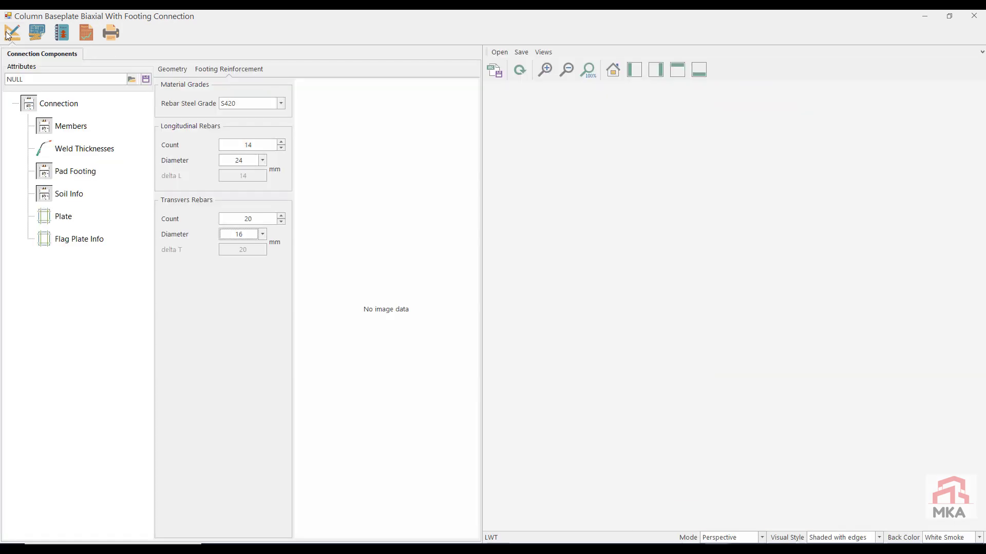
- Set the footing's longitudinal rebar diameter to 20 mm and inspect the column base and footing in 3D
click(262, 160)
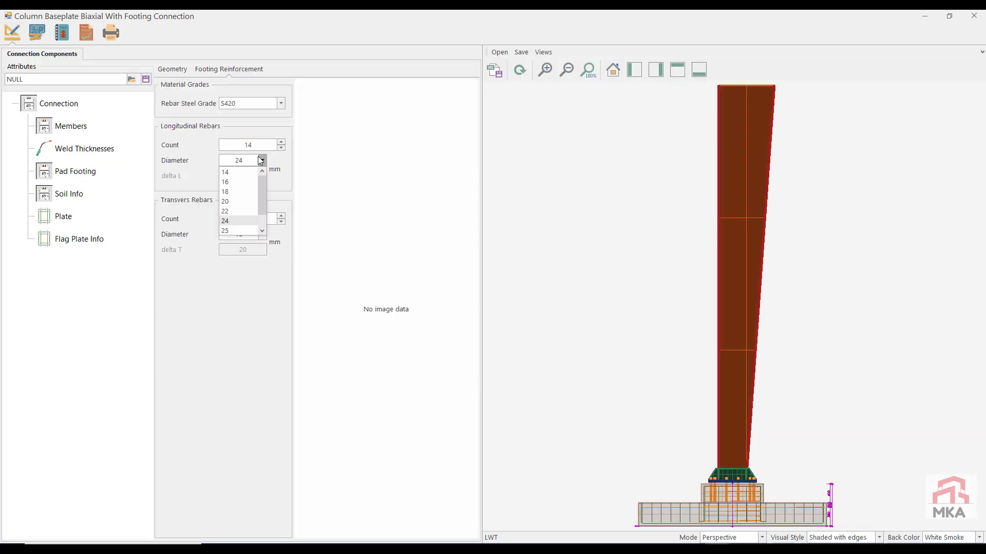
click(237, 203)
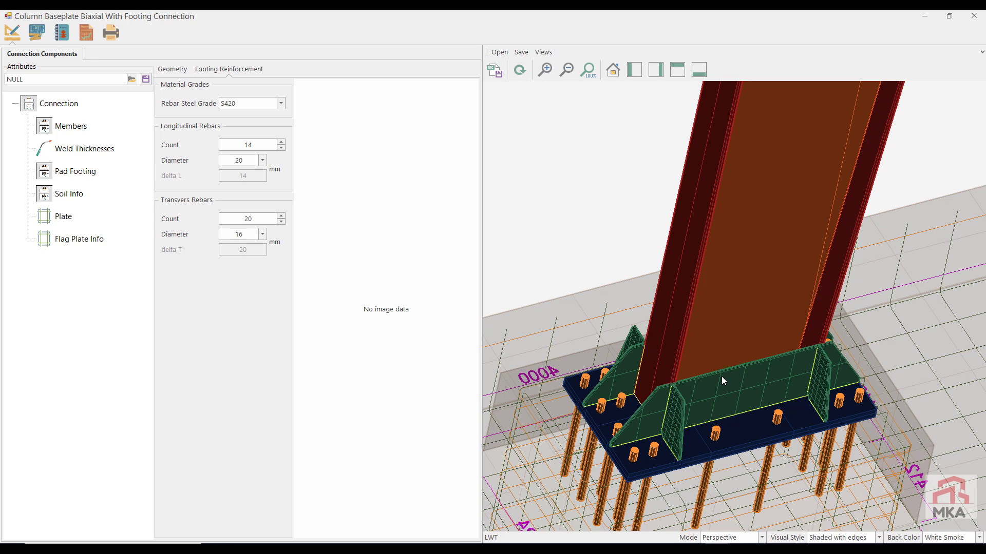
scroll(730, 291, down, 6)
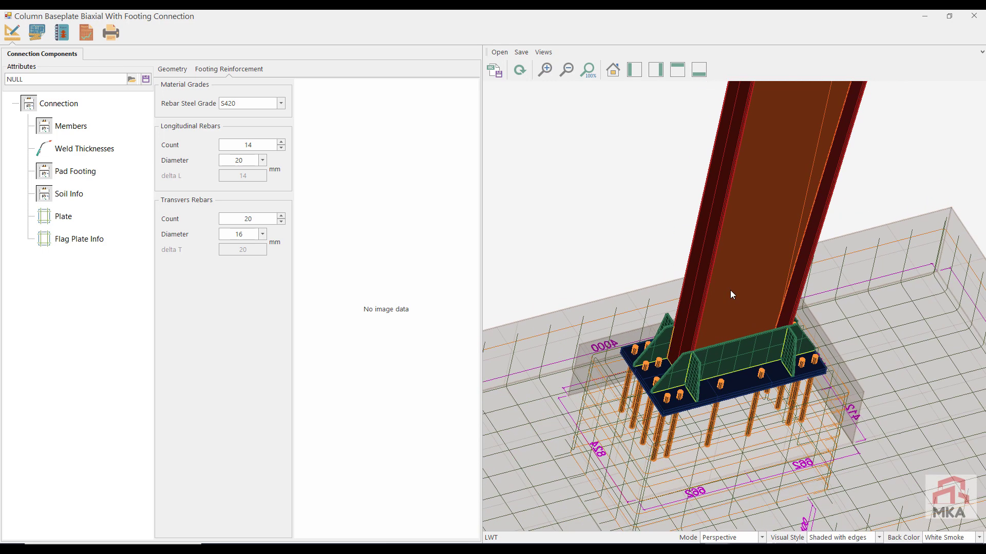
middle_drag(760, 223, 704, 353)
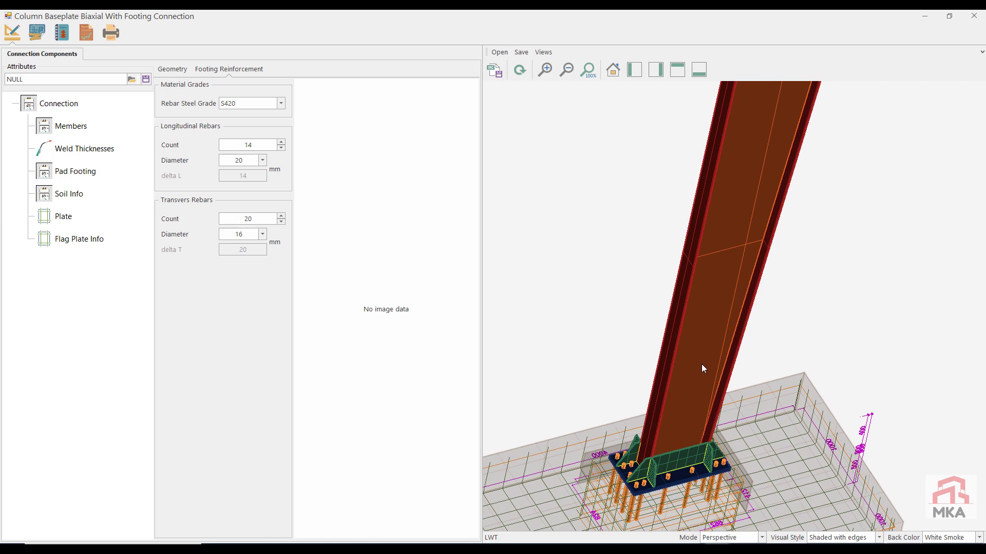
scroll(701, 365, down, 3)
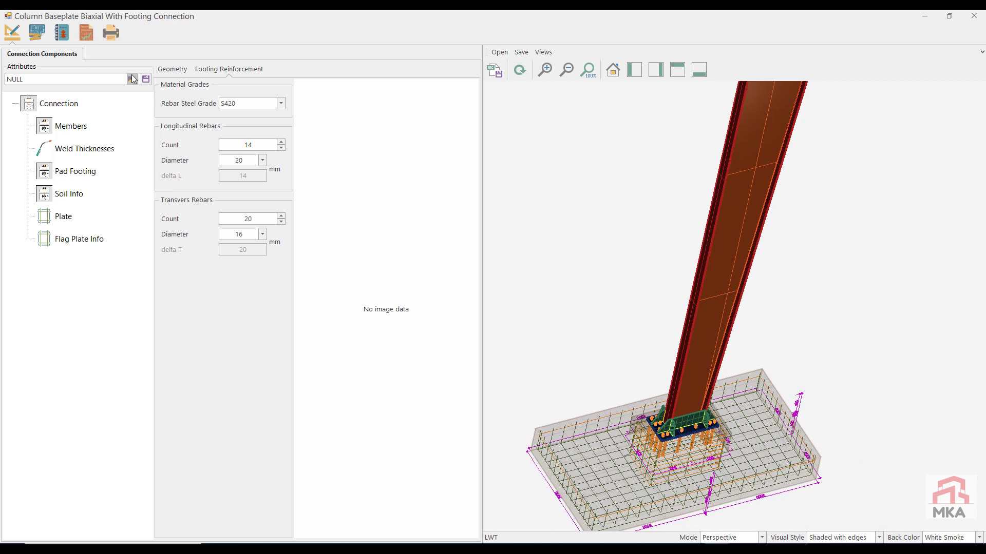
- Save the base plate and footing settings as connection attributes and refresh the model
click(146, 79)
click(573, 321)
click(519, 70)
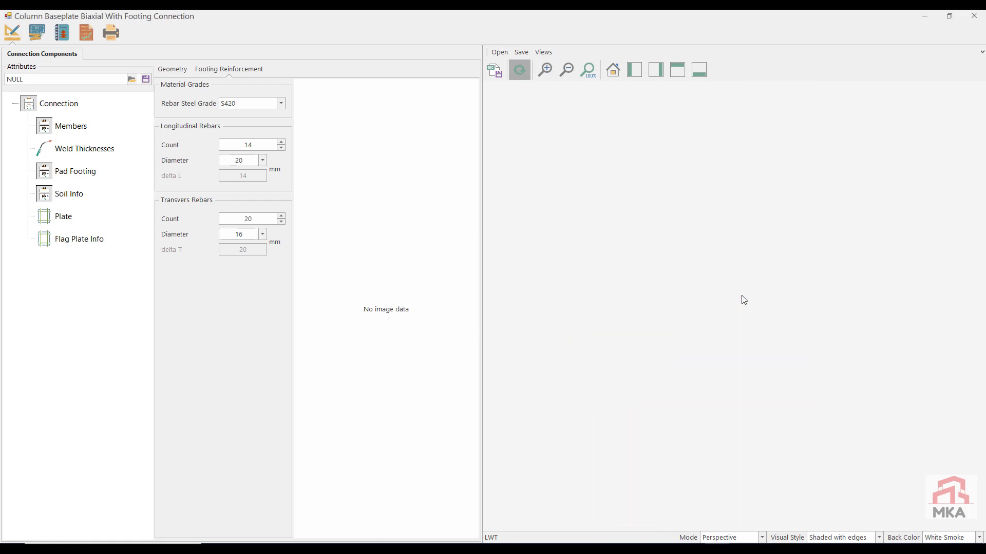
- Close the base plate connection editor, answering its prompt, and return to the frame's connection list
drag(696, 396, 667, 355)
click(974, 16)
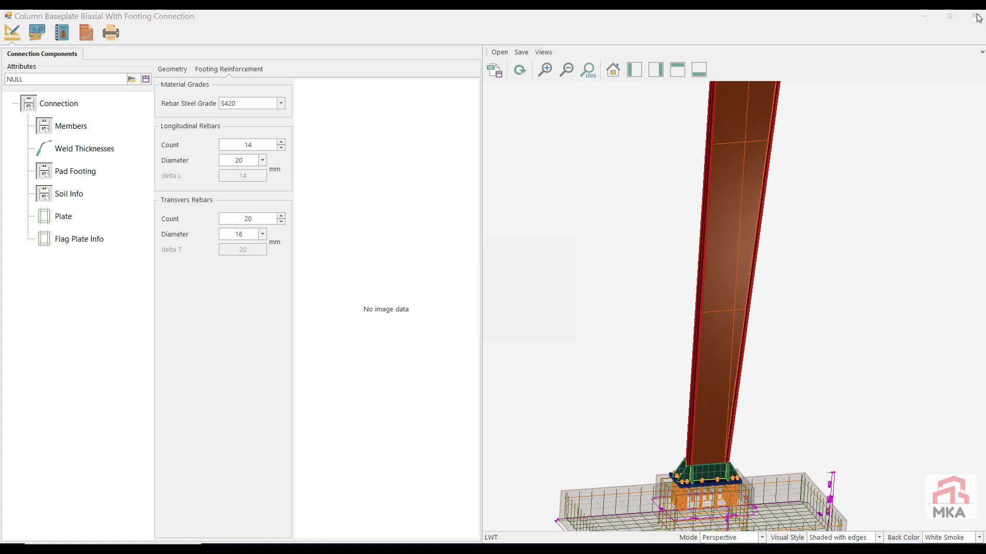
click(481, 319)
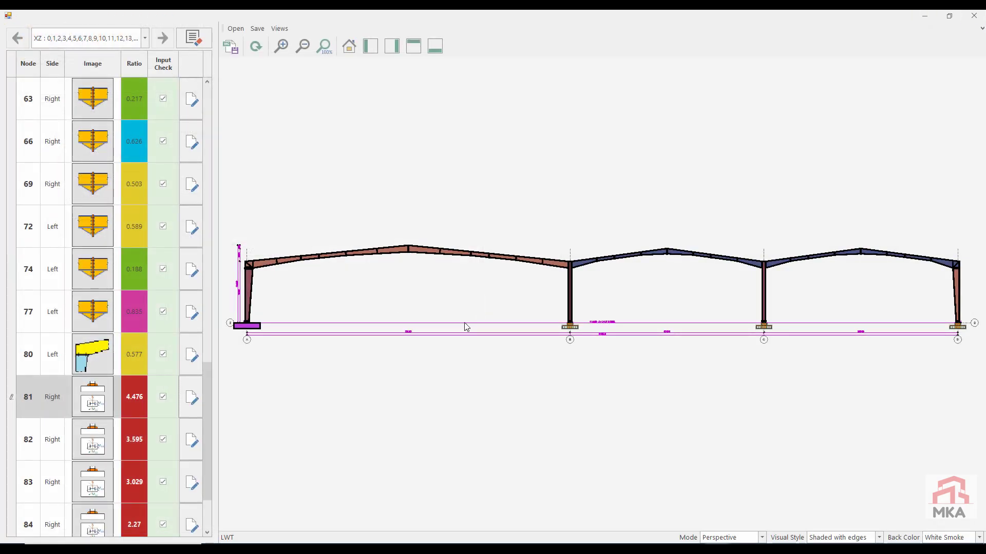
- Open the base plate connection at node 82 and review its capacity results
click(193, 450)
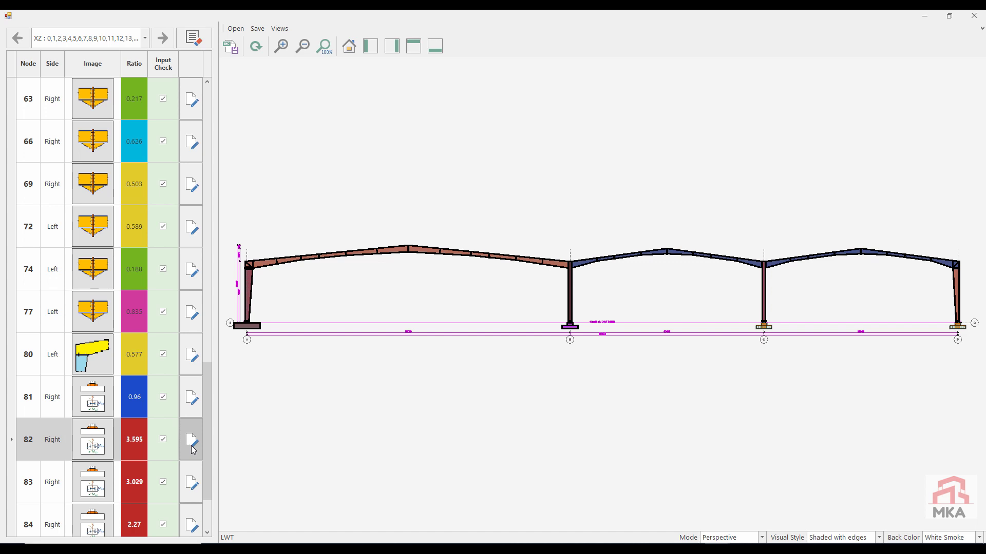
click(193, 449)
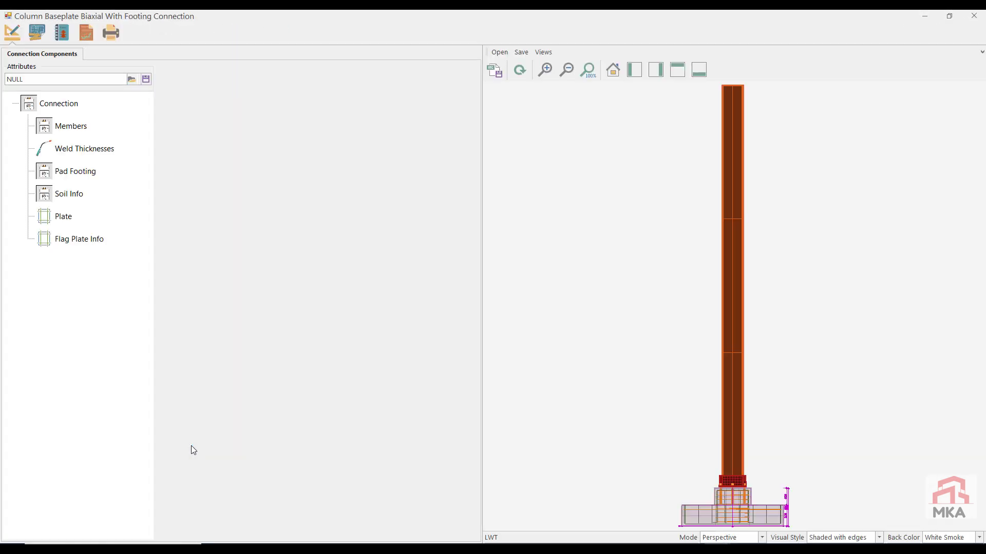
click(83, 33)
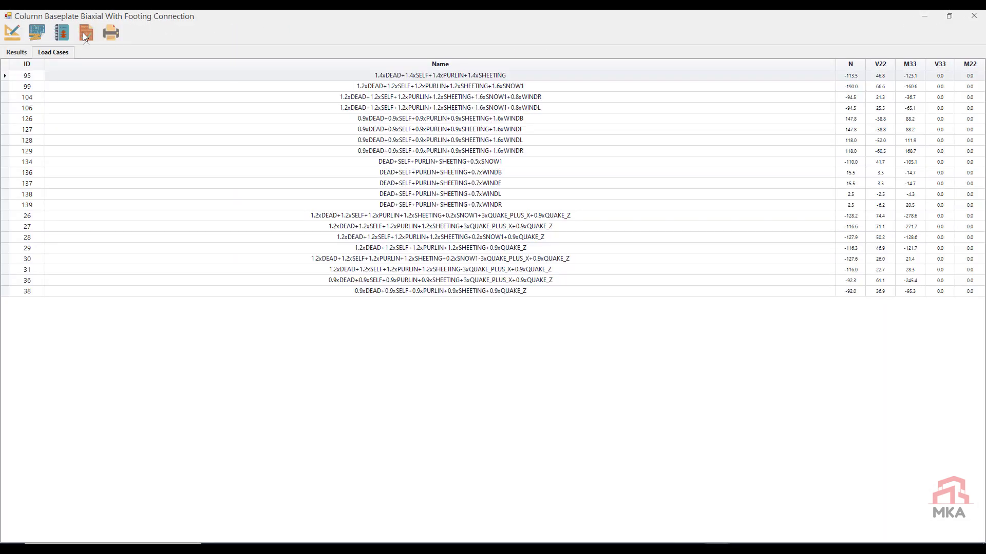
click(17, 52)
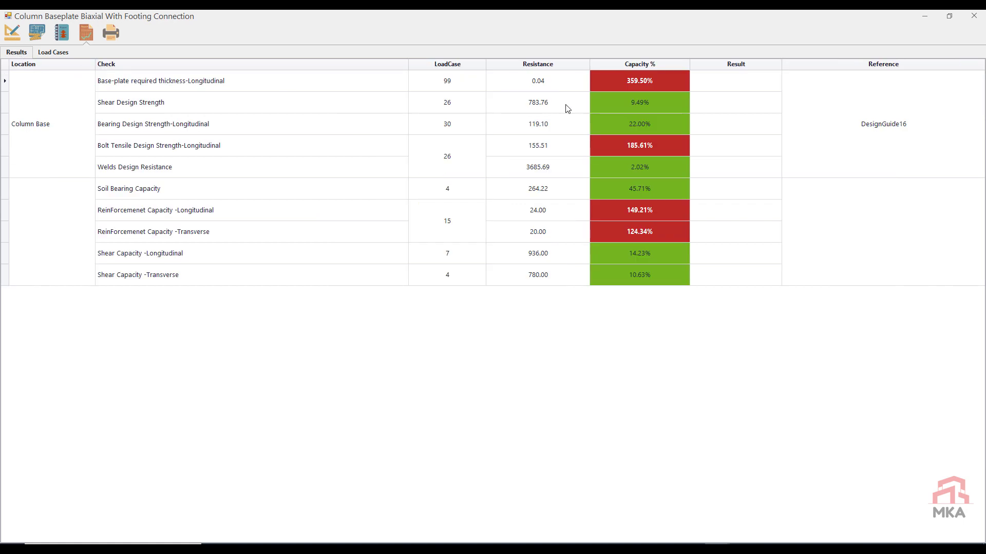
- Set node 82's base plate to 500 mm width, 700 mm height and 30 mm thickness, with M24 anchors
click(12, 32)
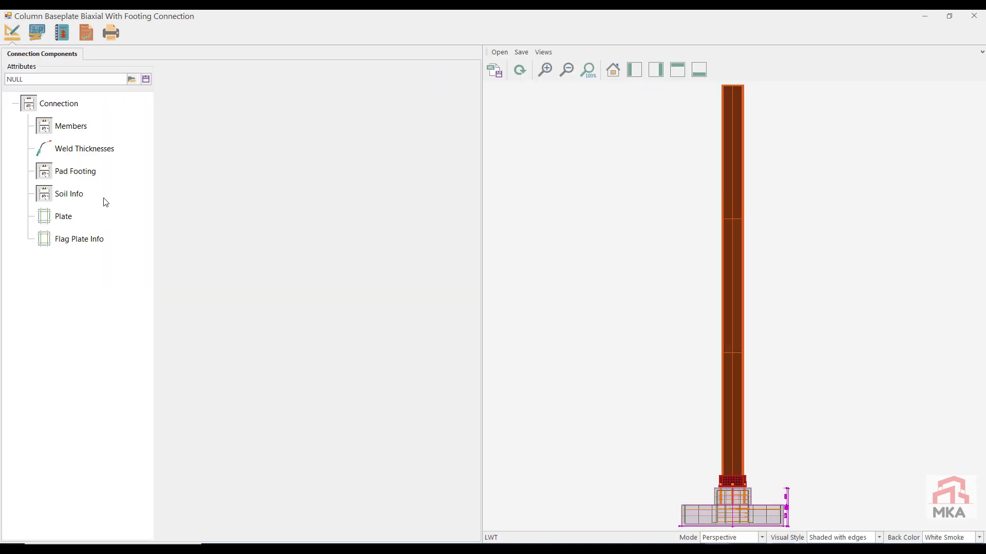
click(65, 216)
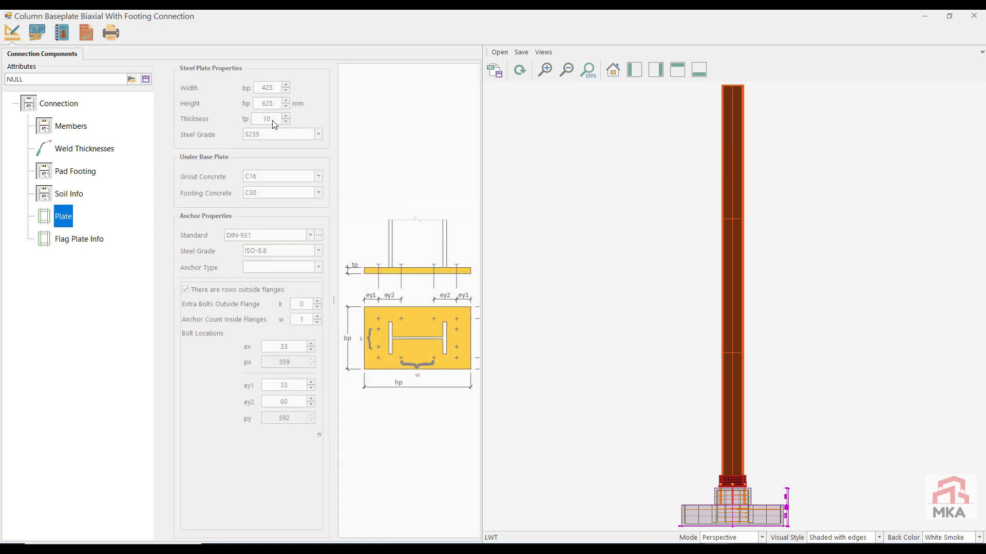
text(500)
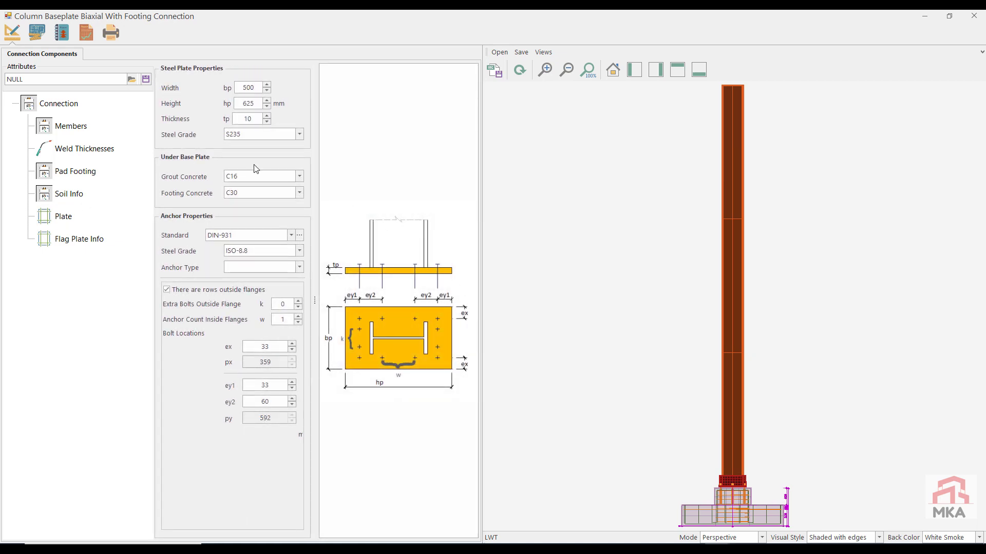
double_click(247, 105)
text(700)
key(Tab)
text(30)
click(274, 268)
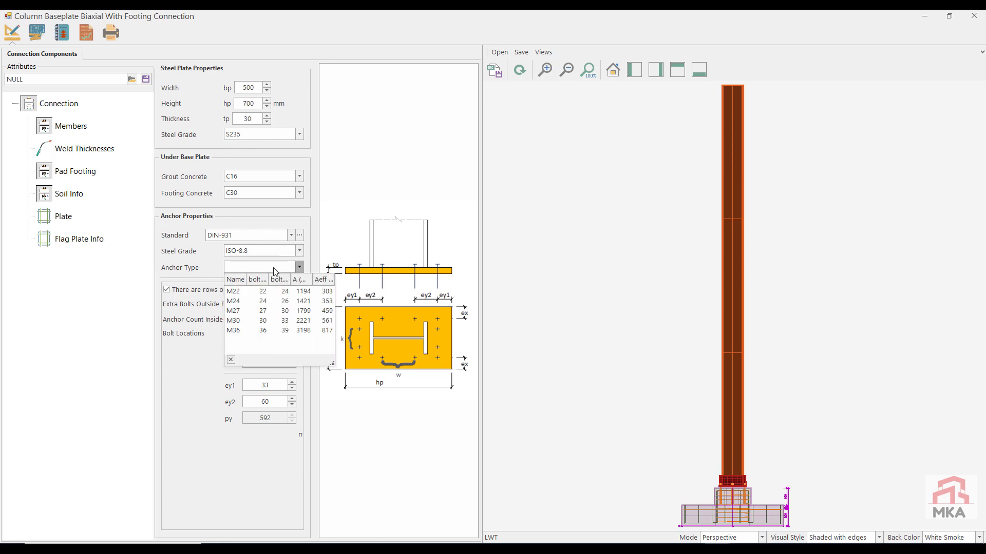
click(248, 302)
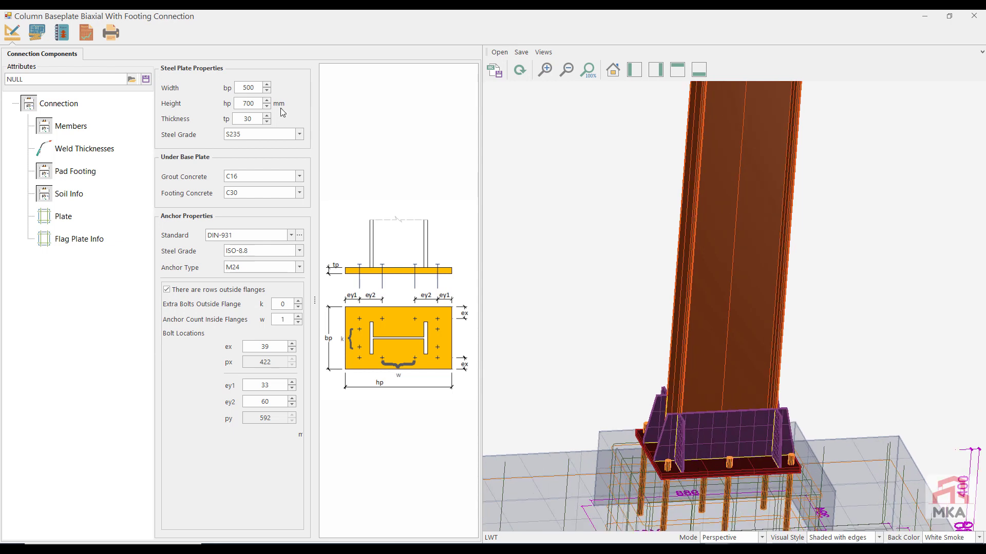
- Set the plate height to 800 mm, thickness to 40 mm and extra bolts outside the flange to 2, and recheck the capacity results
double_click(255, 104)
text(800)
key(Tab)
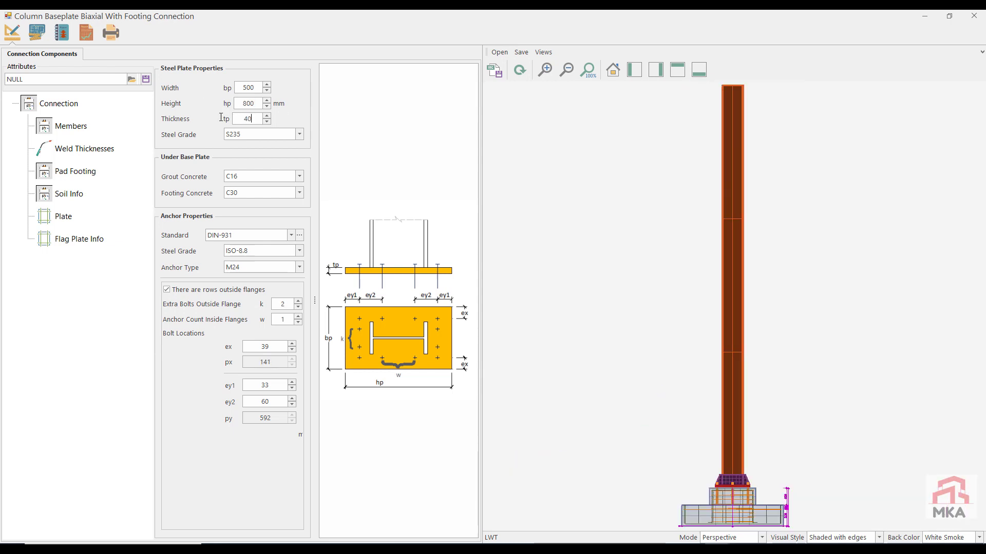
click(93, 34)
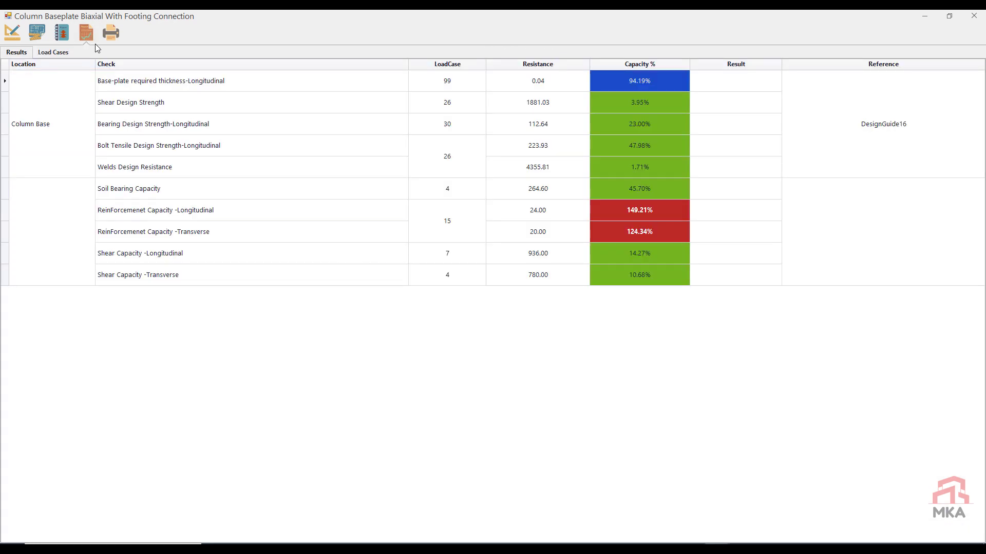
- Set the pad footing's width B to 150 cm and recheck the capacity results
click(19, 33)
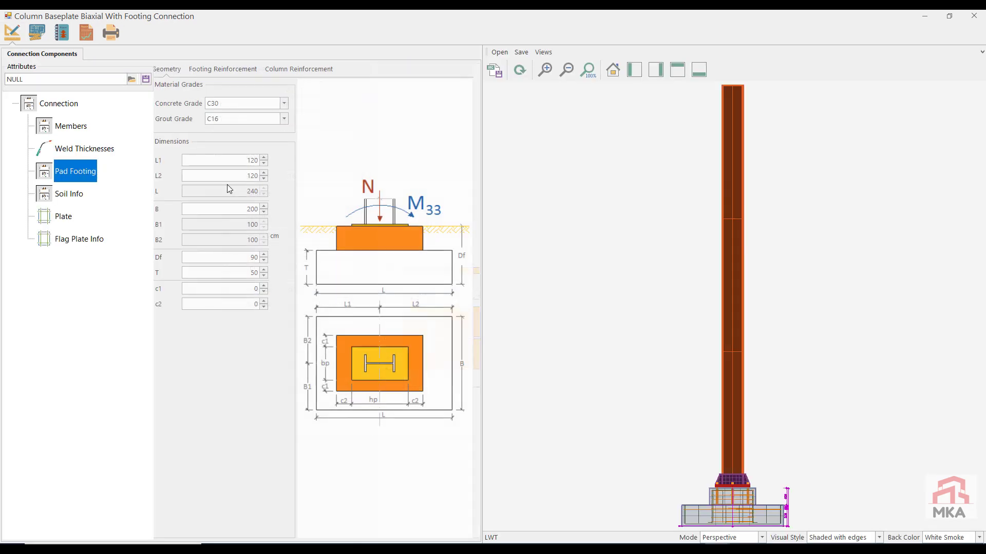
click(249, 160)
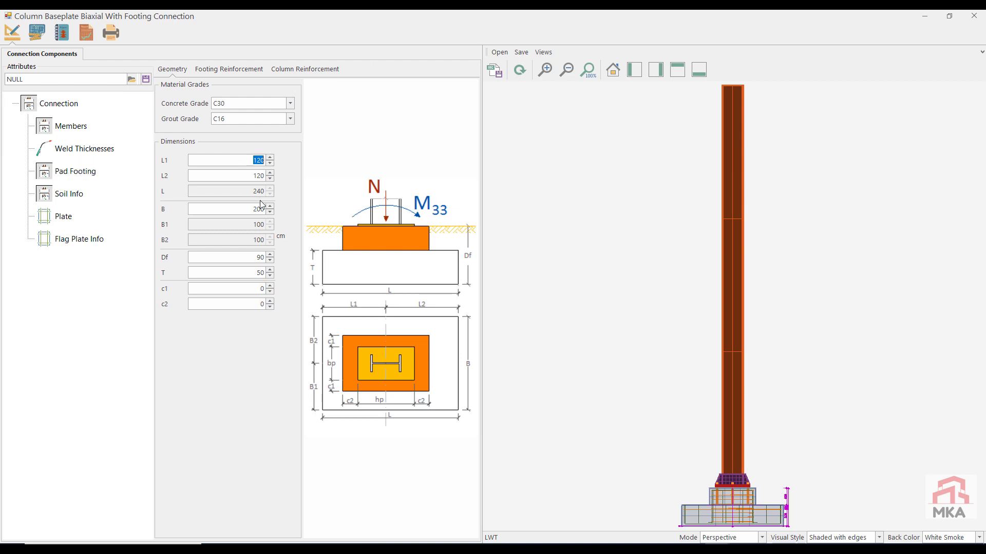
click(252, 207)
text(150)
click(86, 32)
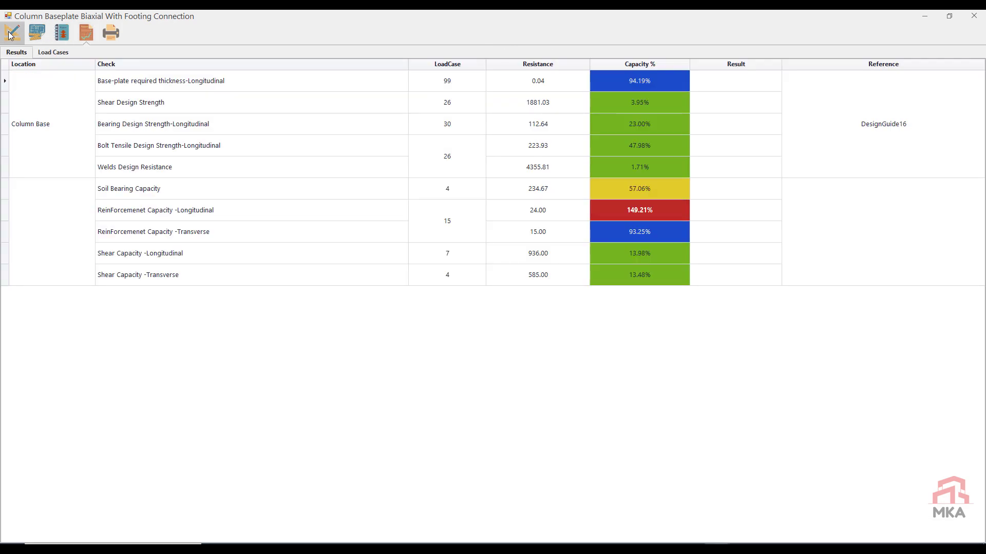
- Set the footing reinforcement to 10 longitudinal rebars of 20 mm diameter and 13 transverse rebars, and recheck the capacity results
click(11, 33)
click(220, 69)
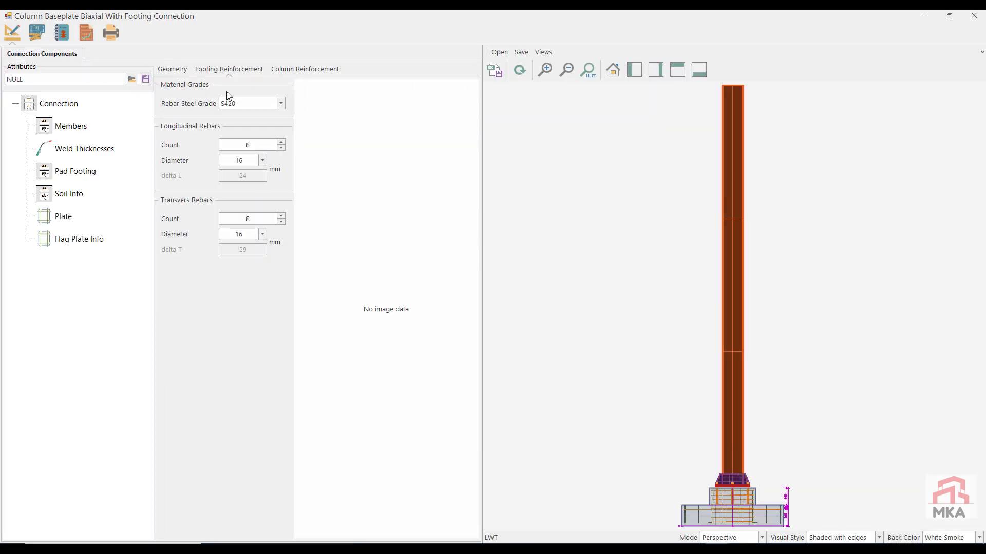
click(280, 142)
click(281, 143)
click(263, 161)
click(240, 203)
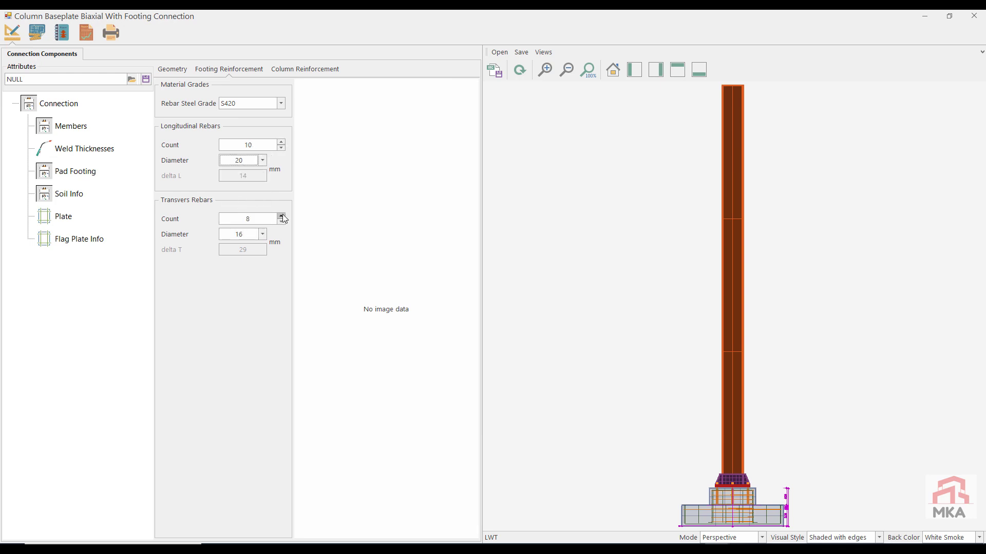
click(281, 215)
click(83, 35)
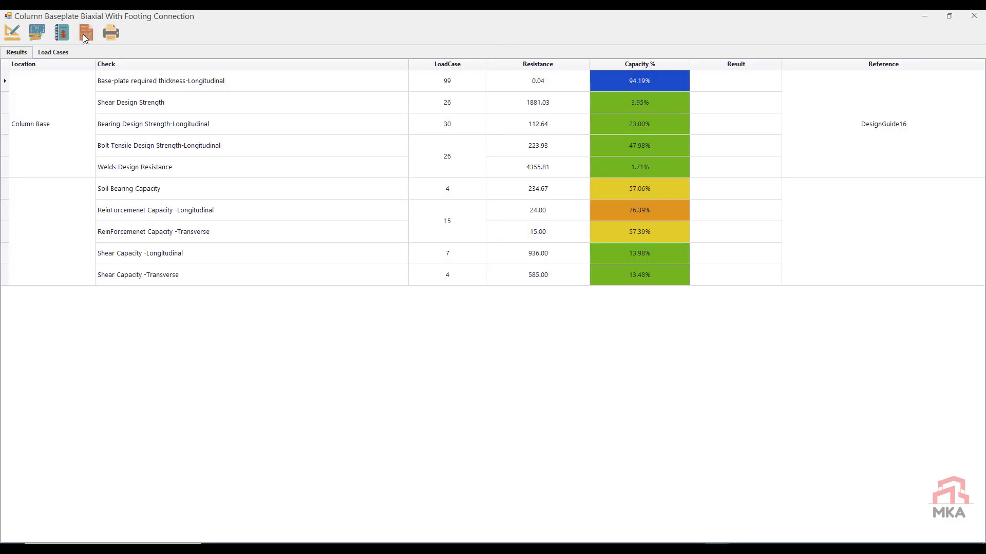
- Save node 82's base plate and footing settings as connection attributes and close the editor, keeping the changes
click(13, 38)
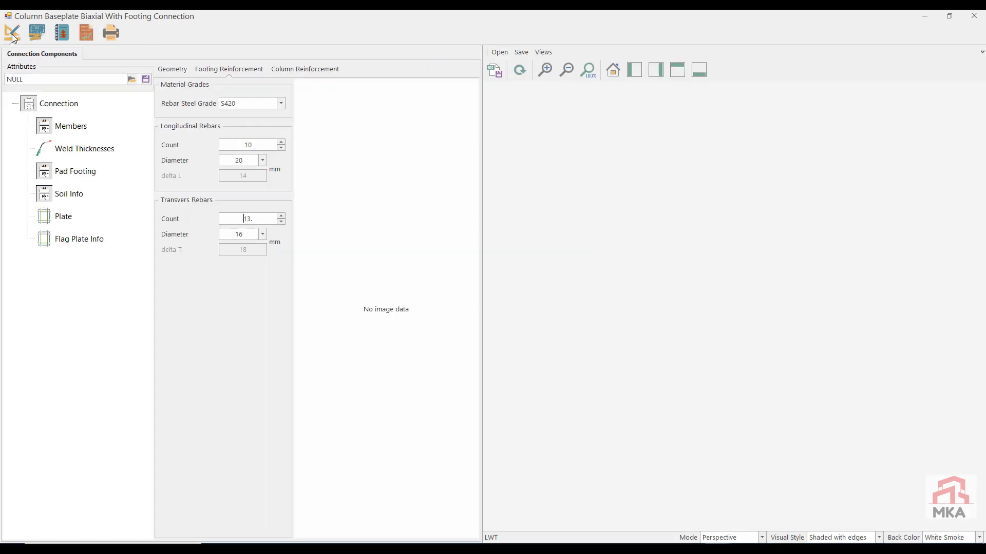
click(146, 80)
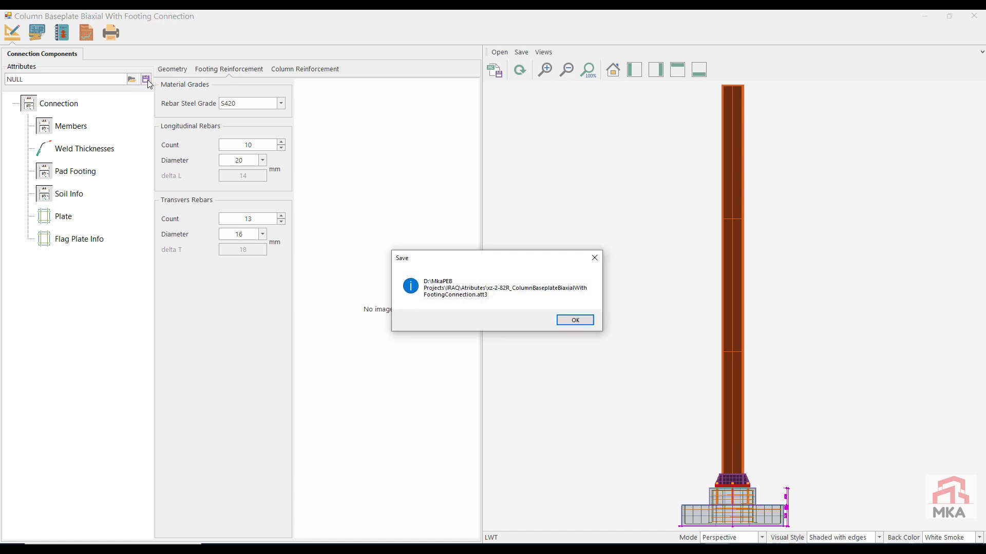
click(576, 320)
click(507, 315)
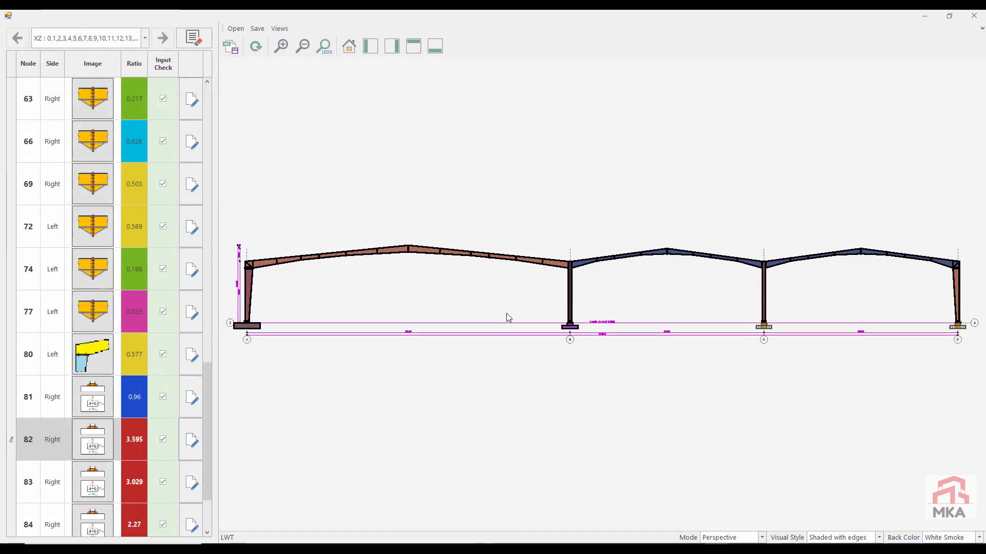
- Apply the saved xz-2-82R attributes to the node 83 base plate connection, check its capacity results and close it with the changes saved
click(187, 490)
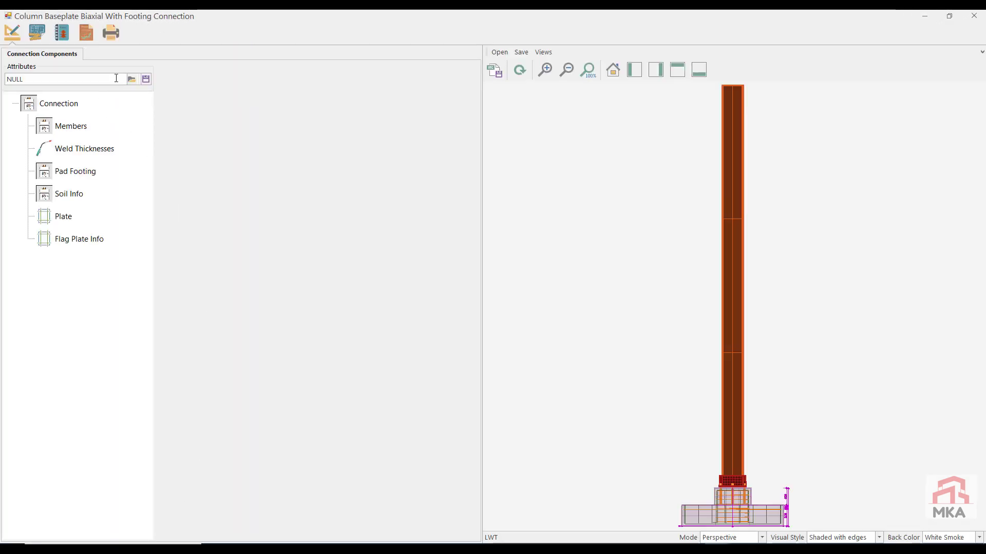
click(524, 71)
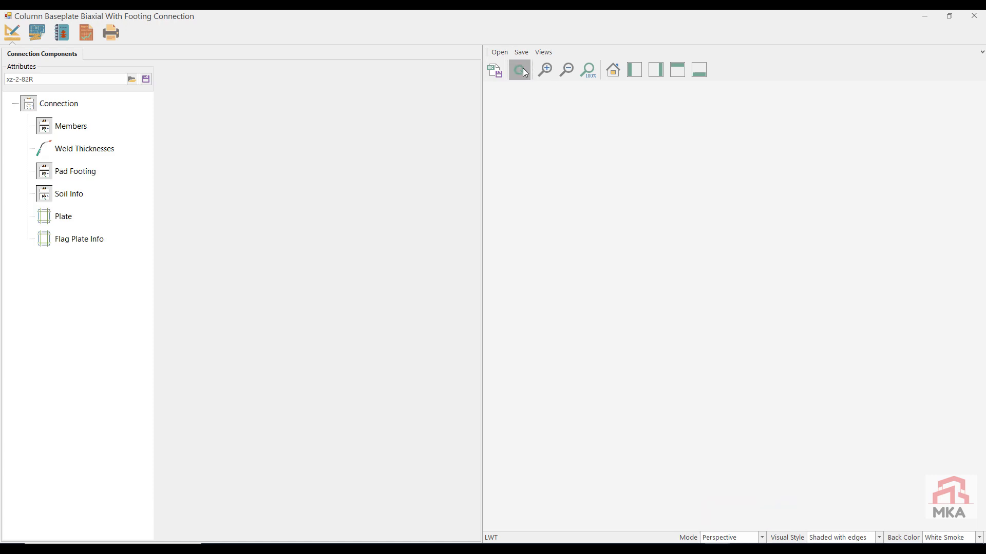
click(86, 34)
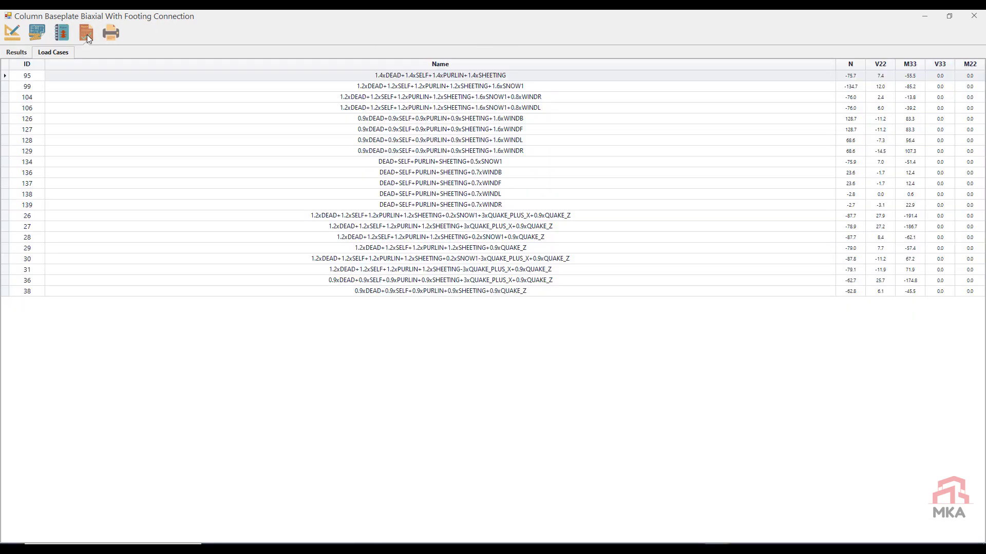
click(17, 53)
key(Escape)
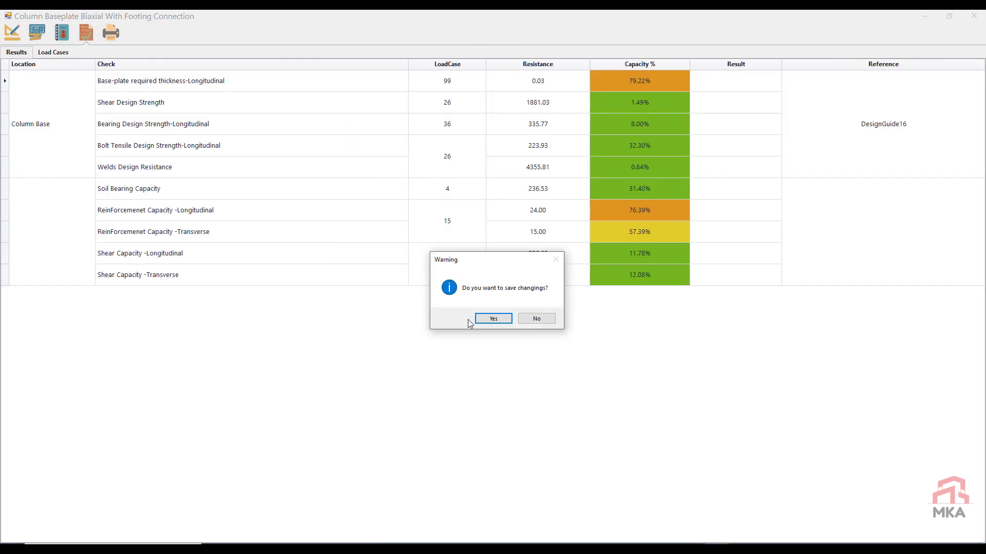
click(492, 319)
- Open the node 84 base plate connection, load the xz-2-82R attributes and check its capacity results
scroll(195, 457, down, 1)
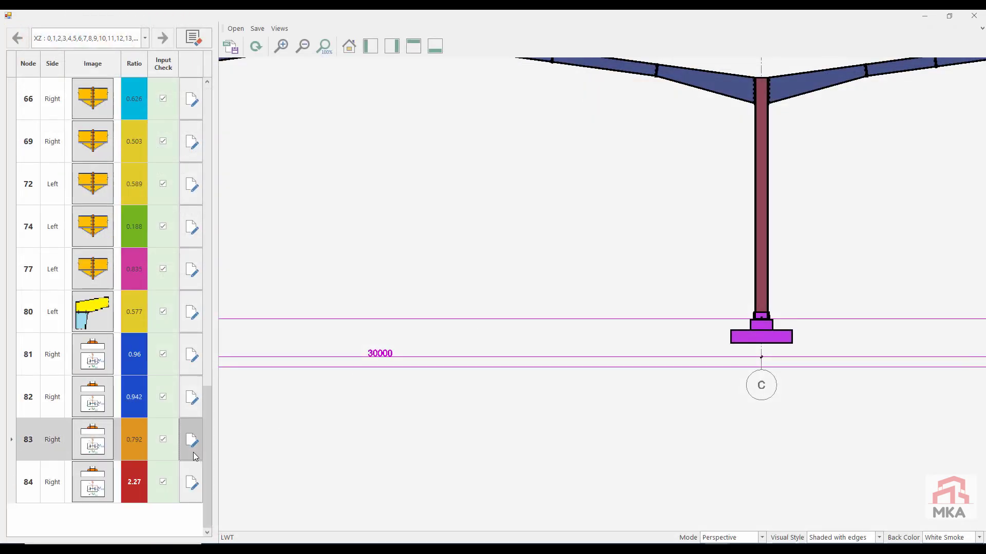
click(194, 480)
click(193, 478)
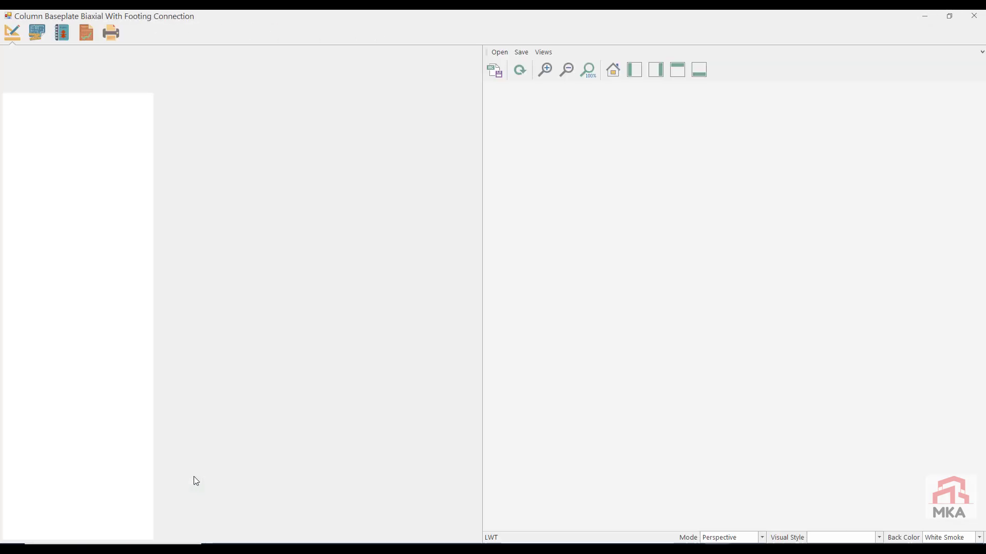
click(132, 79)
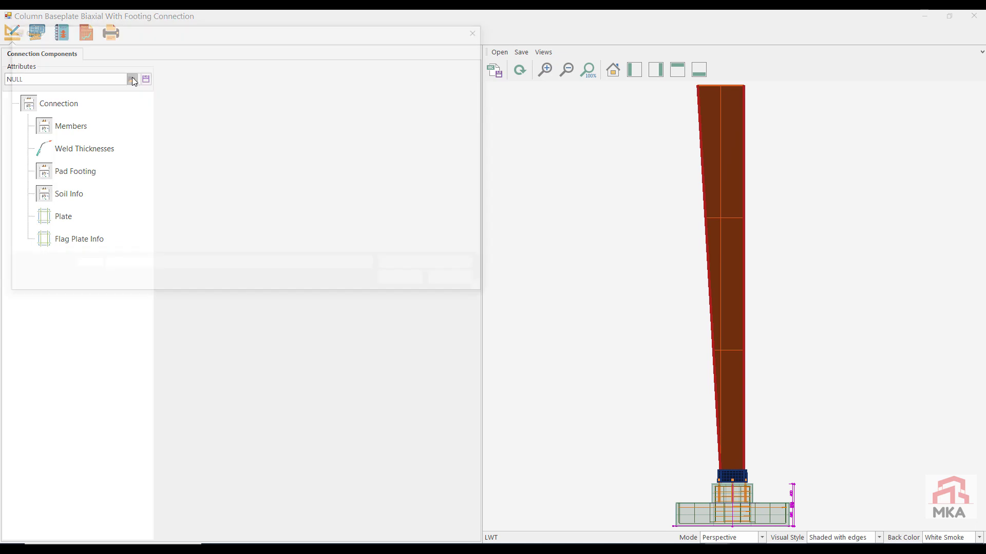
double_click(145, 172)
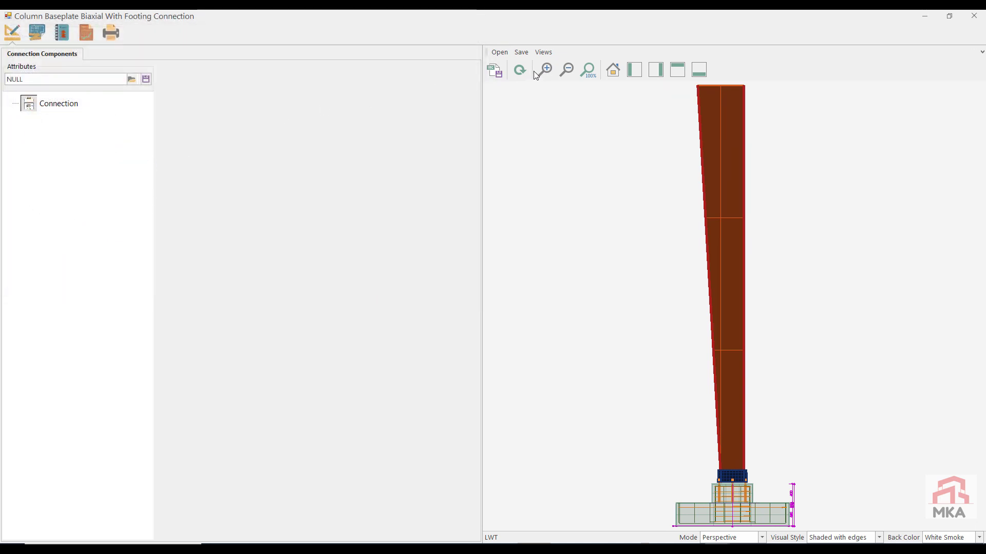
click(86, 37)
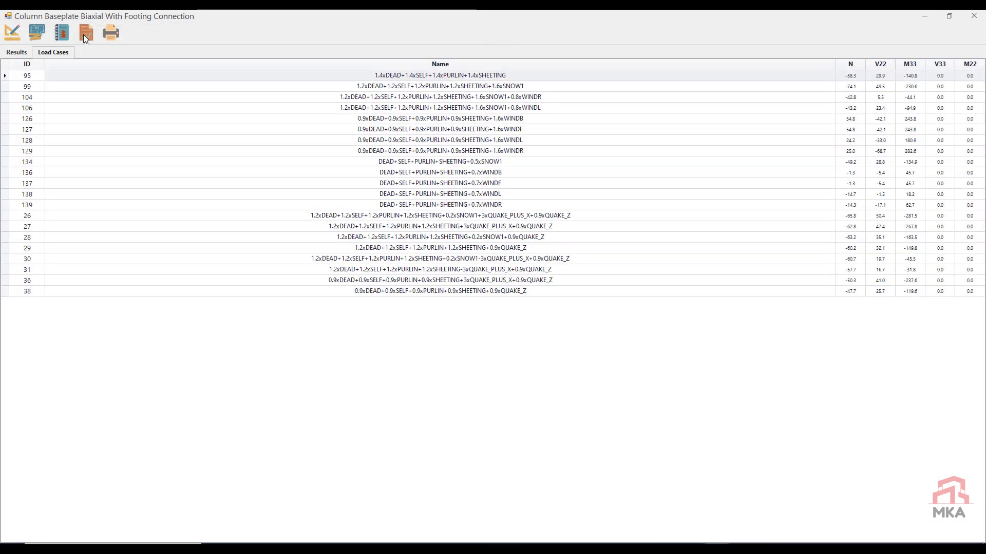
click(26, 56)
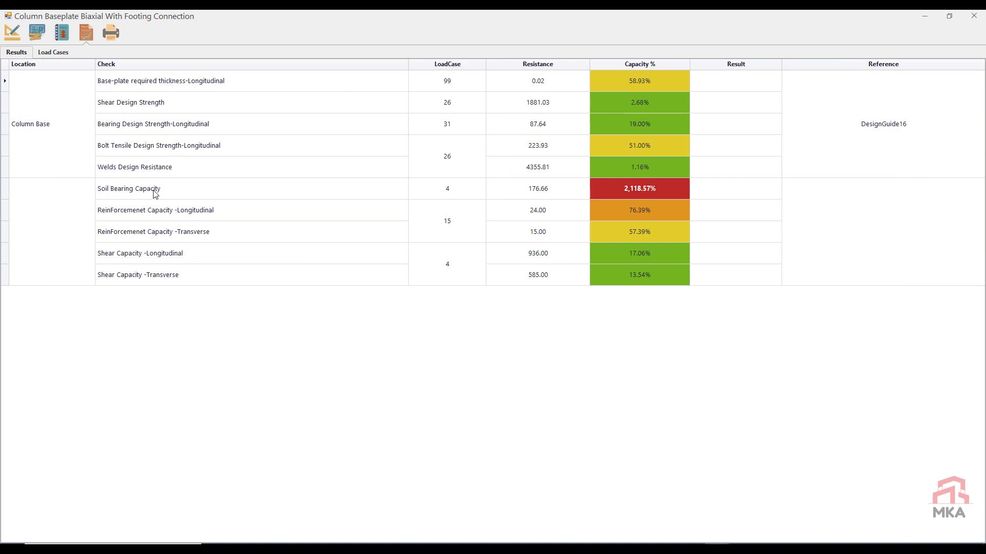
- Set node 84's pad footing width B to 200 cm and its lengths L1 and L2 to 140 cm each
click(12, 33)
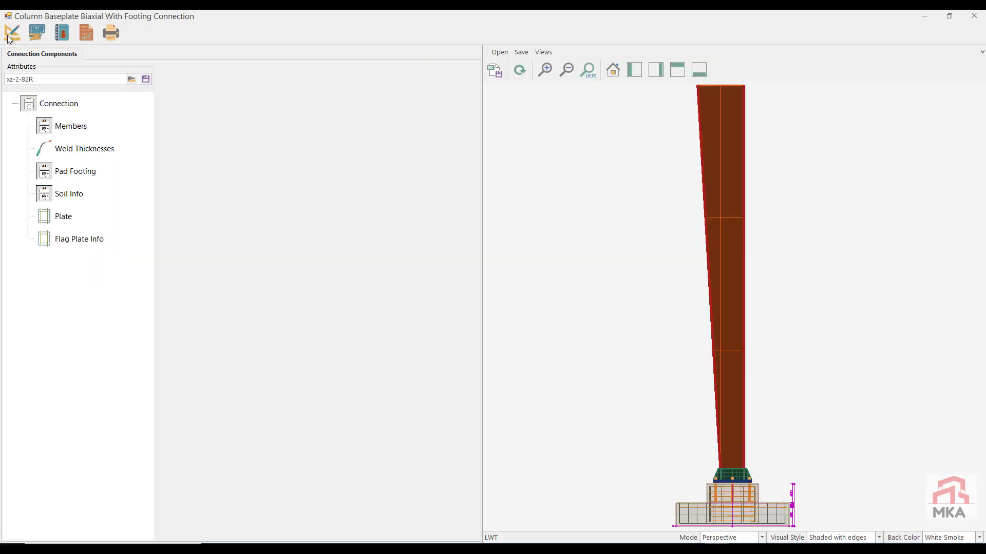
click(73, 175)
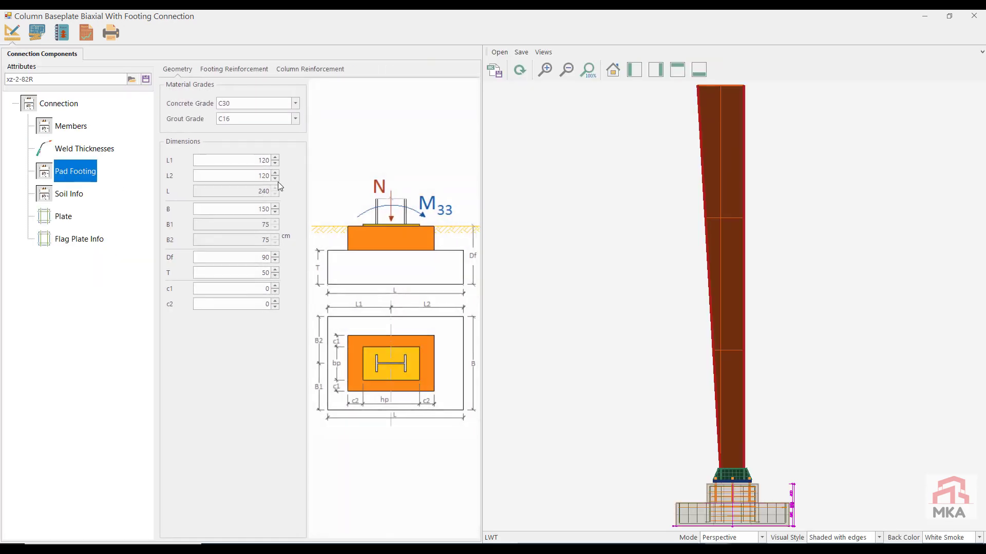
drag(253, 208, 301, 209)
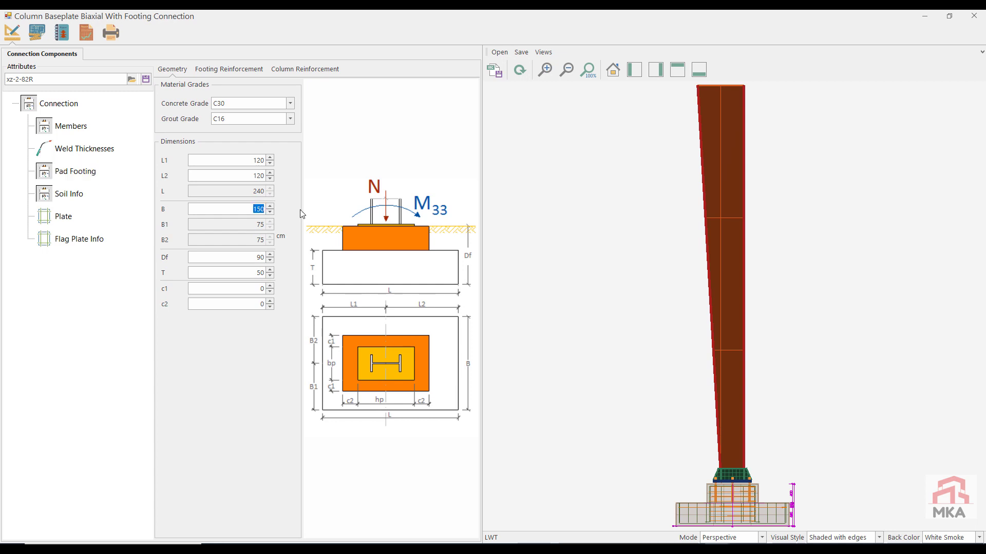
text(200)
text(4)
drag(259, 160, 256, 160)
text(4)
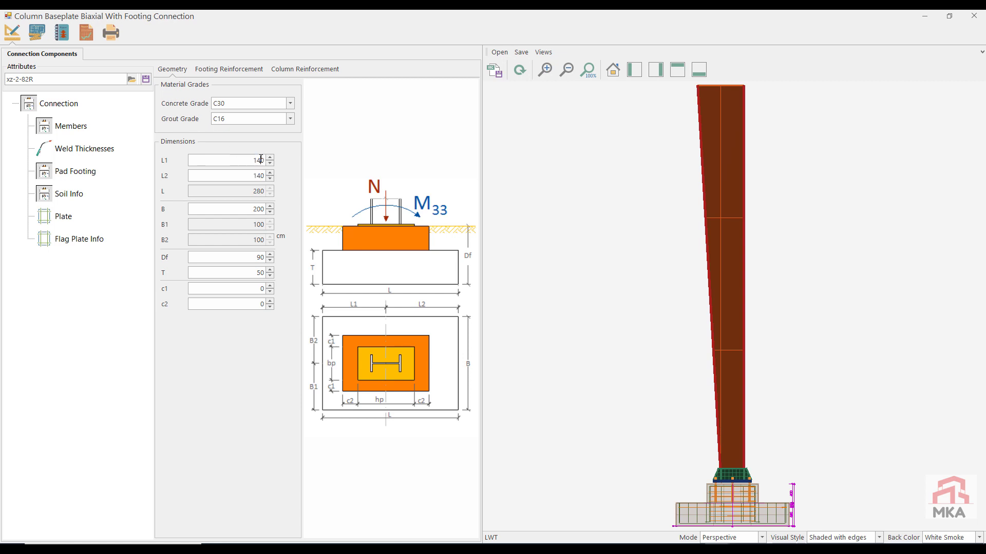
- Increase the footing's L1 and L2 lengths further above 140 cm and recheck the capacity results
click(269, 158)
click(269, 173)
click(86, 34)
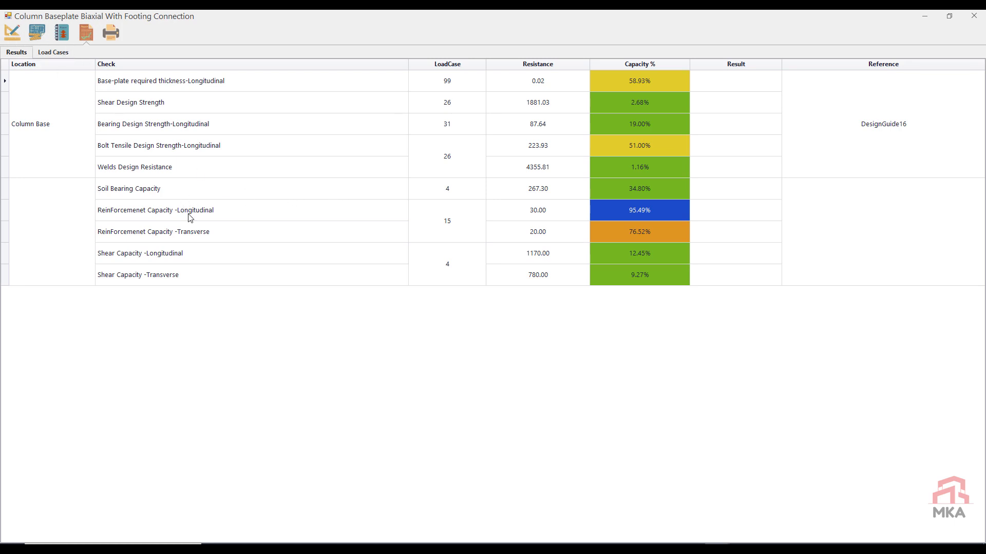
- Set the footing's longitudinal rebar count to 11, recheck the capacity results and close the node 84 connection
click(12, 32)
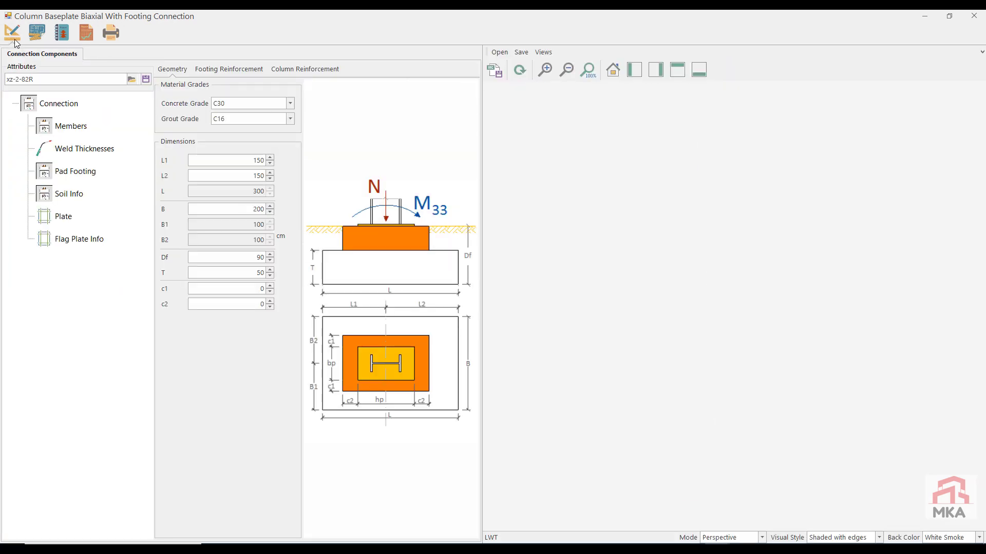
click(228, 69)
click(281, 142)
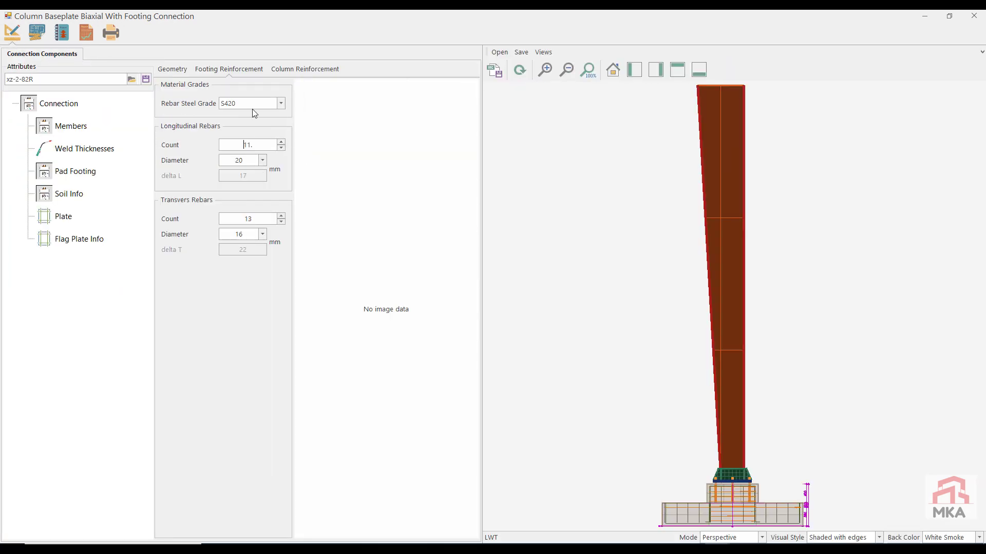
click(87, 34)
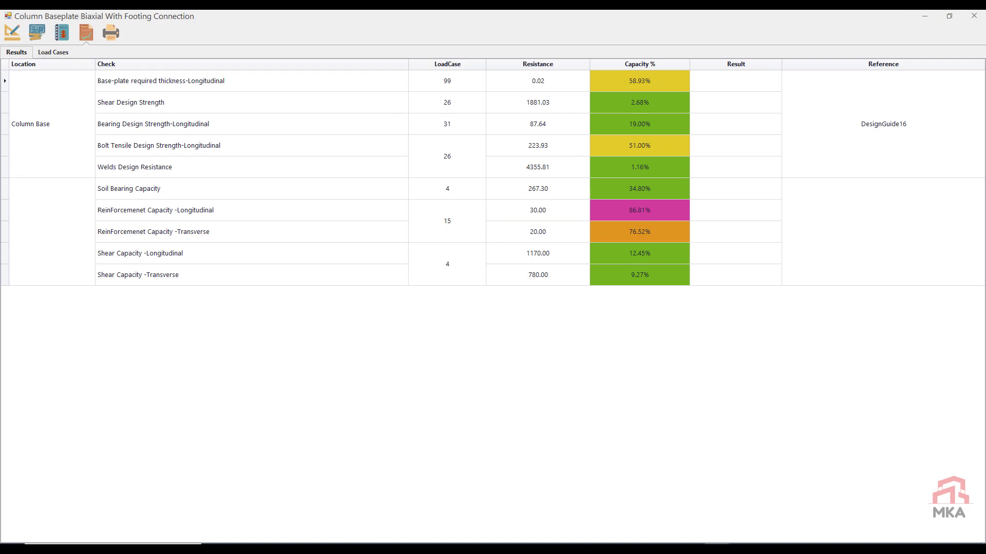
click(973, 16)
click(501, 321)
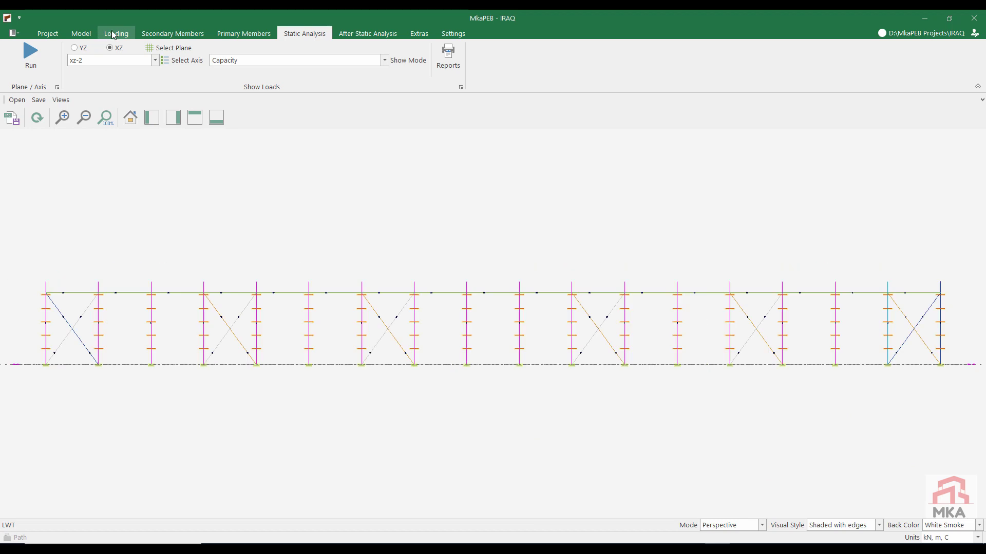
- Add a beam lateral support at node 27 (37500 : 10750) of the first roof truss and apply the changes
click(82, 33)
click(320, 60)
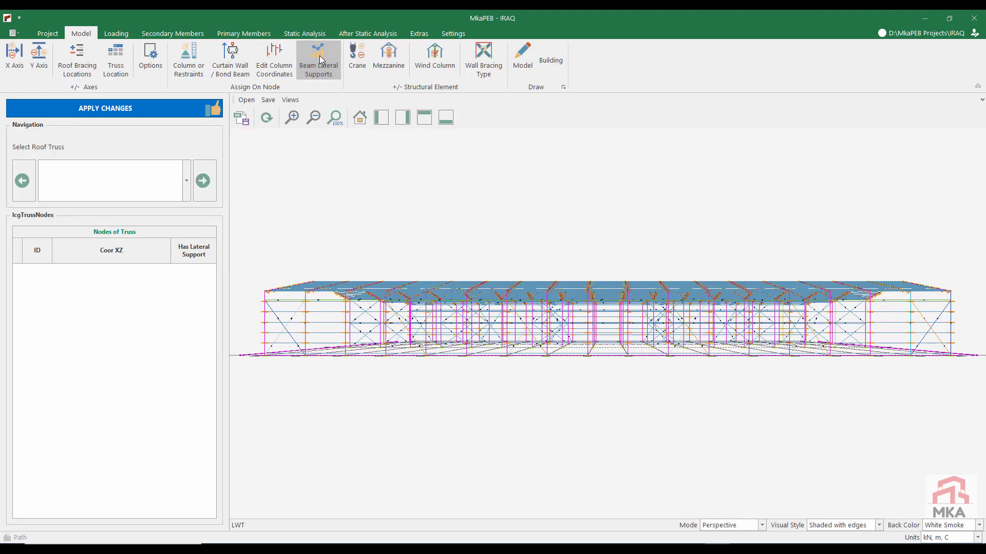
click(102, 181)
click(94, 221)
scroll(211, 393, down, 1)
scroll(211, 397, down, 2)
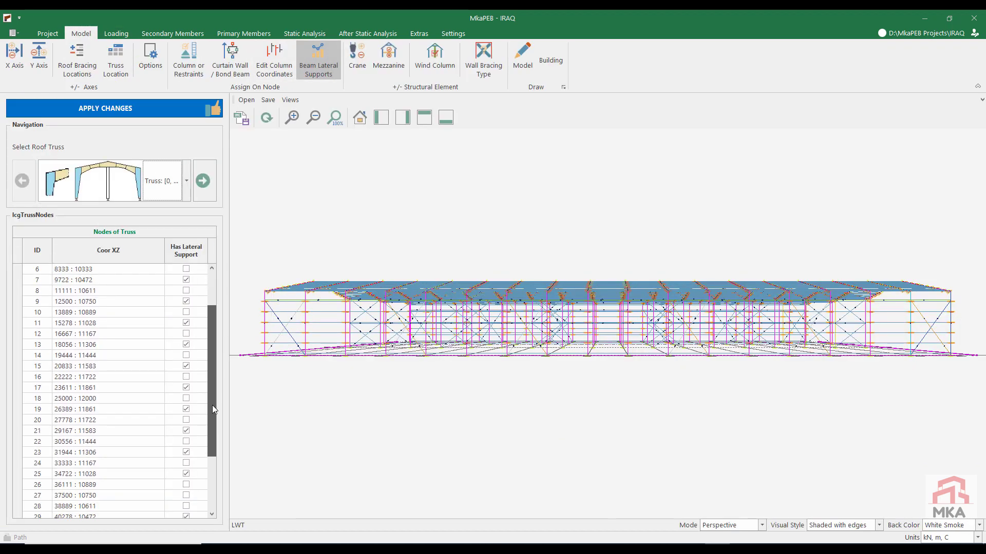
click(187, 475)
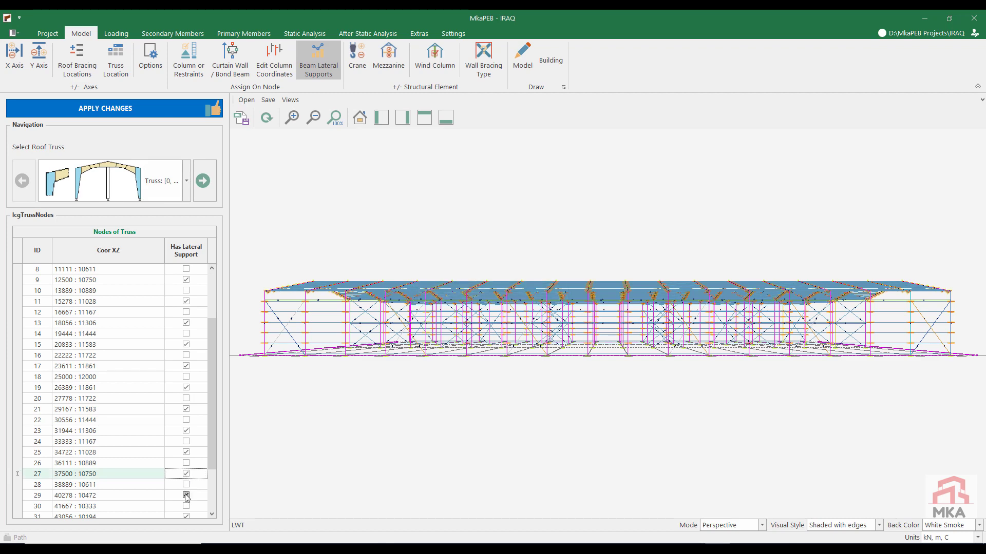
click(162, 105)
- Open the wind column settings and set the front shield sheeting of roof truss 0 at Y 0 mm to Sandwich Panel
click(433, 51)
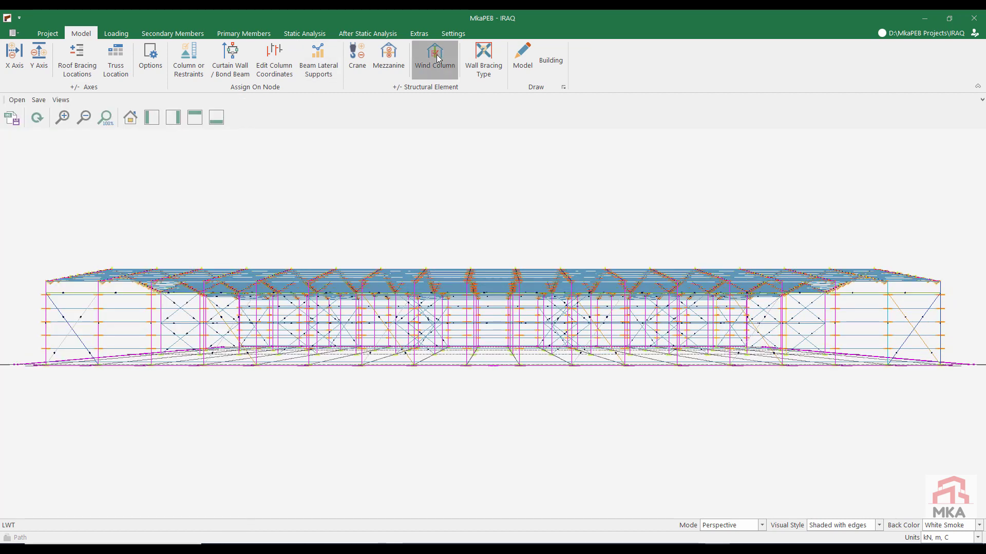
click(134, 198)
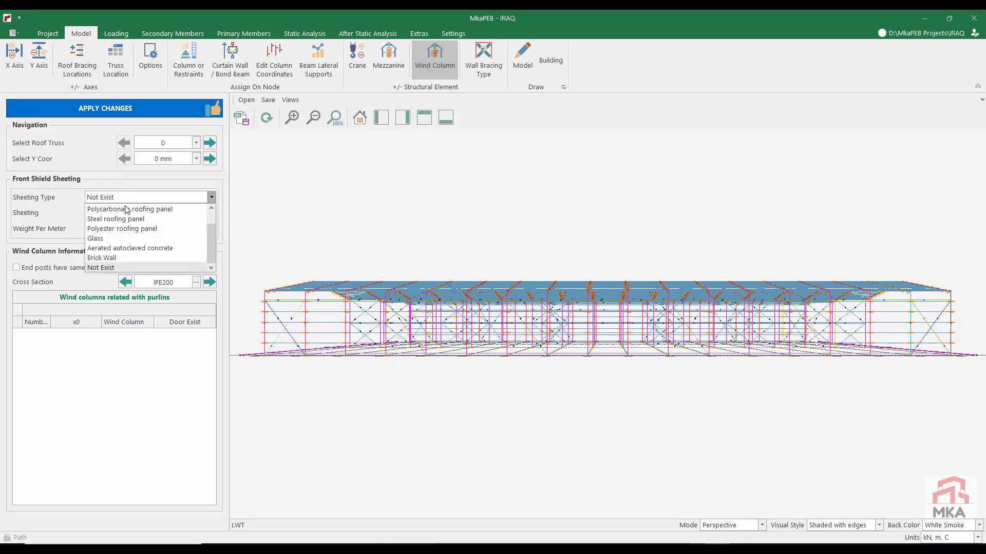
scroll(124, 209, up, 1)
click(128, 211)
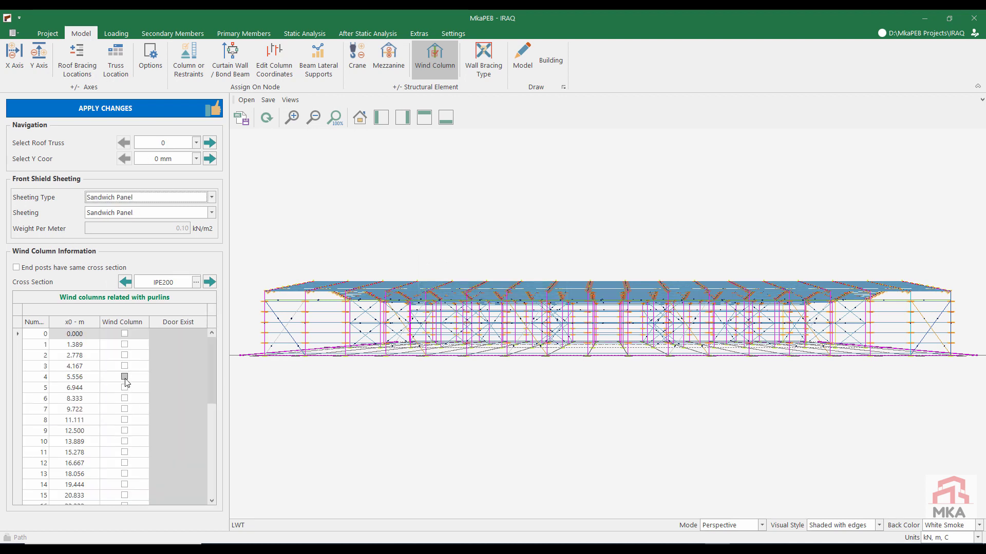
- Add wind columns at 8.333, 16.667, 25.000, 33.333 and 41.667 m on roof truss 0 at Y 0 mm
scroll(125, 383, down, 1)
click(124, 420)
click(125, 355)
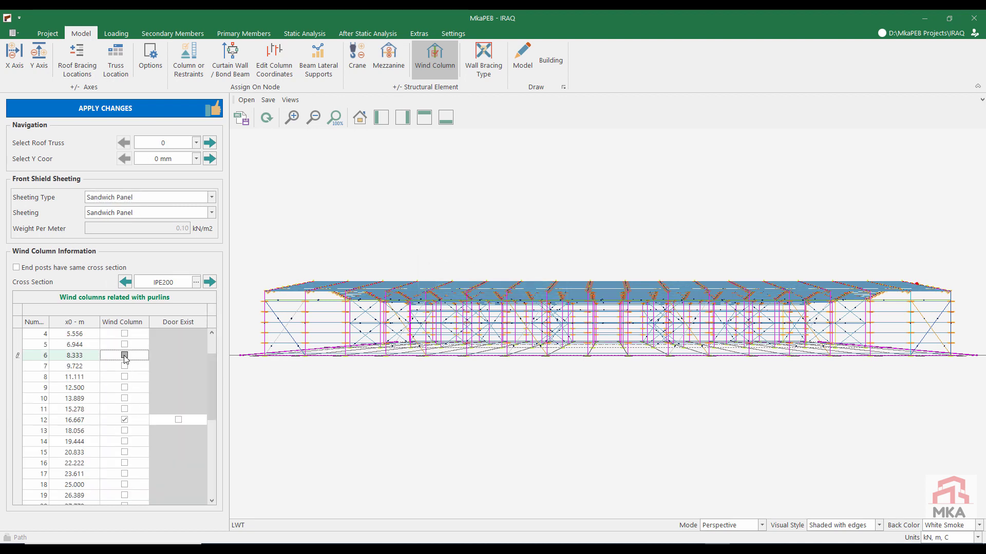
click(124, 484)
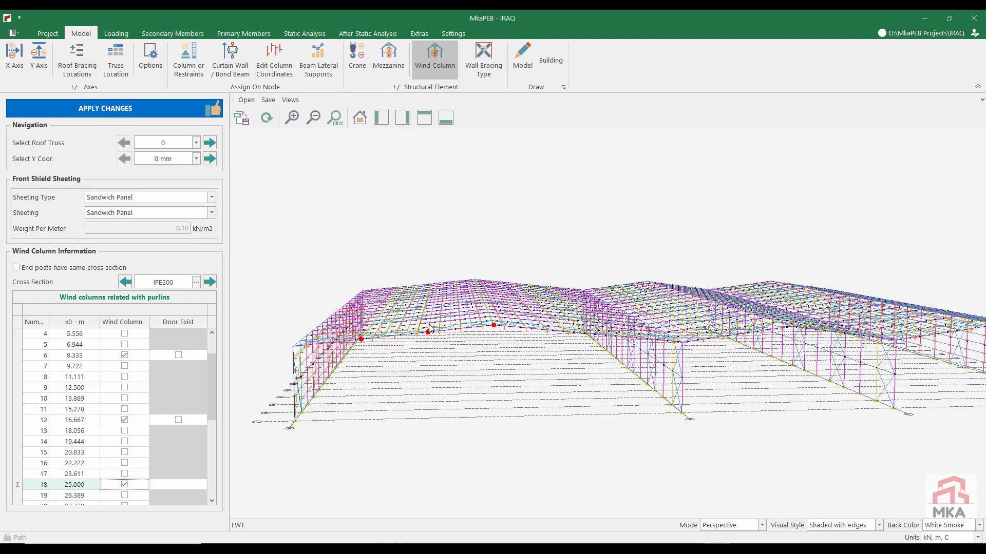
scroll(214, 400, down, 2)
click(124, 474)
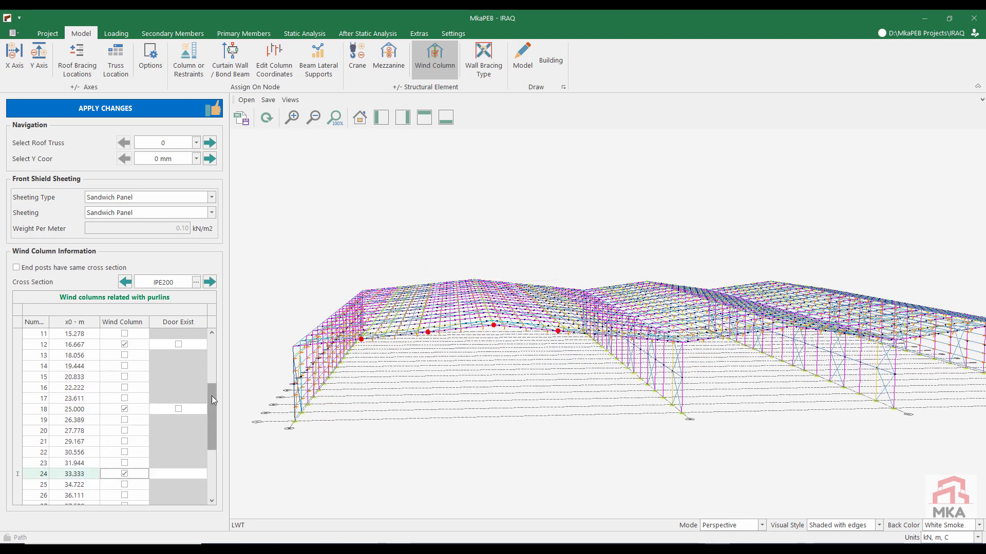
scroll(214, 399, down, 3)
click(124, 441)
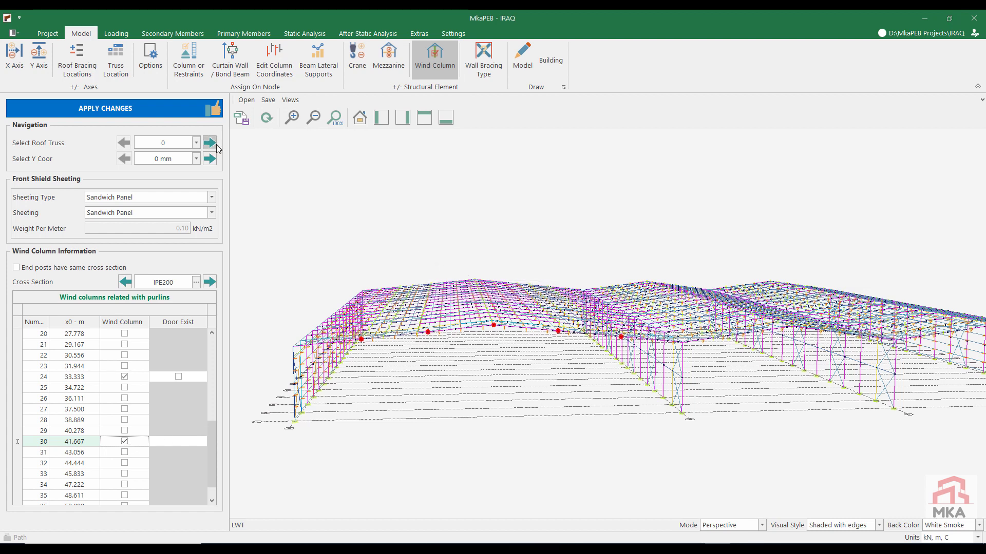
- Set the front shield sheeting of roof truss 0 at Y 102000 mm to Sandwich Panel
click(210, 158)
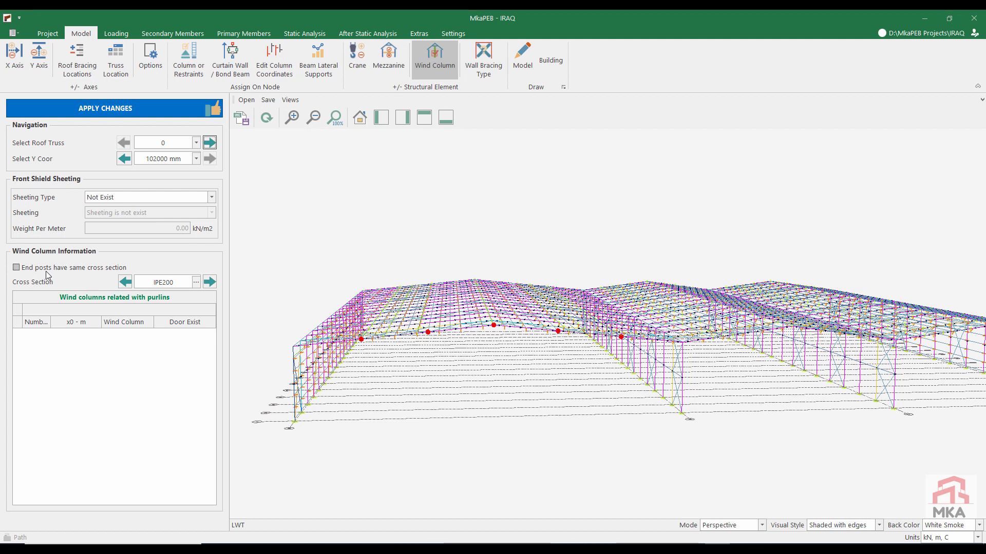
click(134, 197)
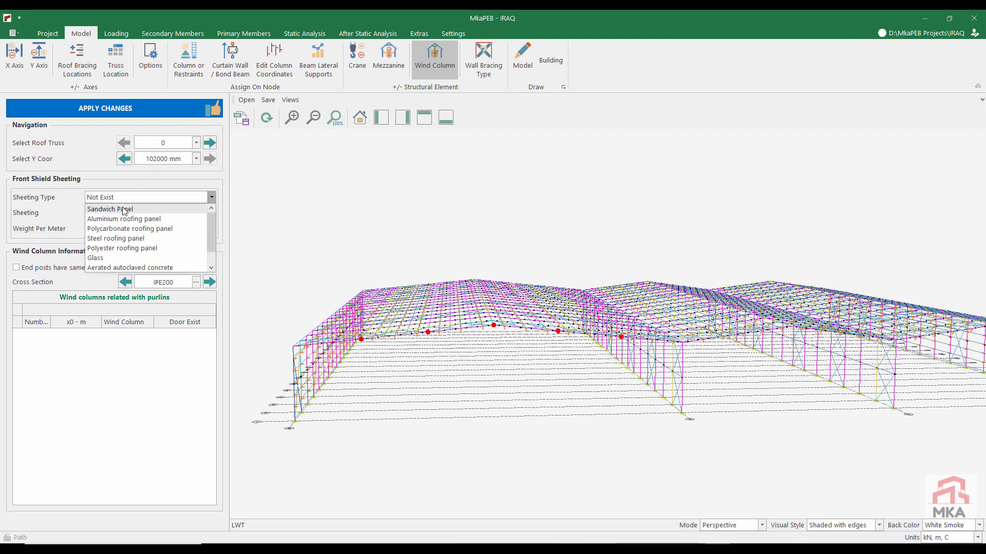
click(123, 211)
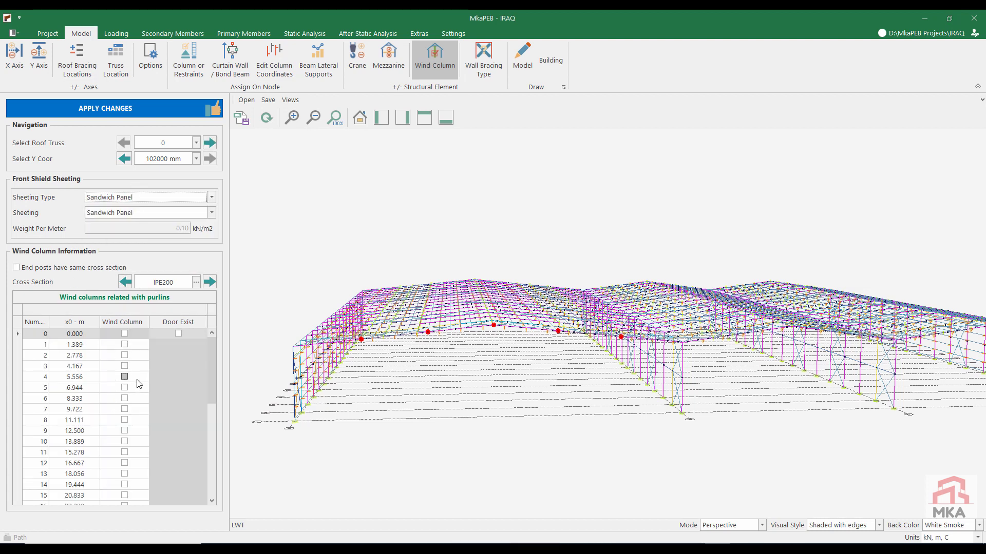
- Add wind columns at 8.333, 16.667, 25.000, 33.333 and 41.667 m on roof truss 0 at Y 102000 mm
click(124, 398)
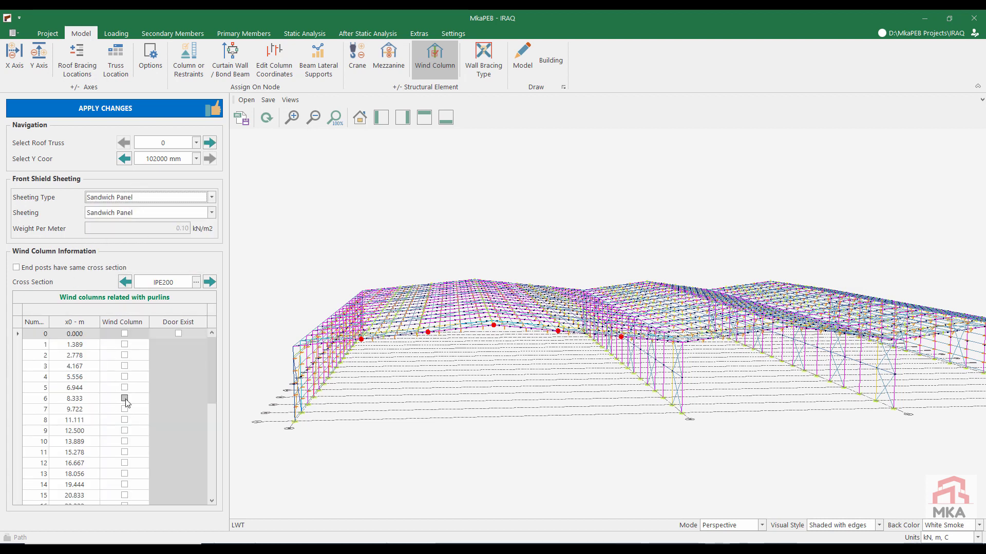
click(125, 463)
drag(214, 385, 209, 474)
click(124, 431)
click(124, 452)
click(124, 463)
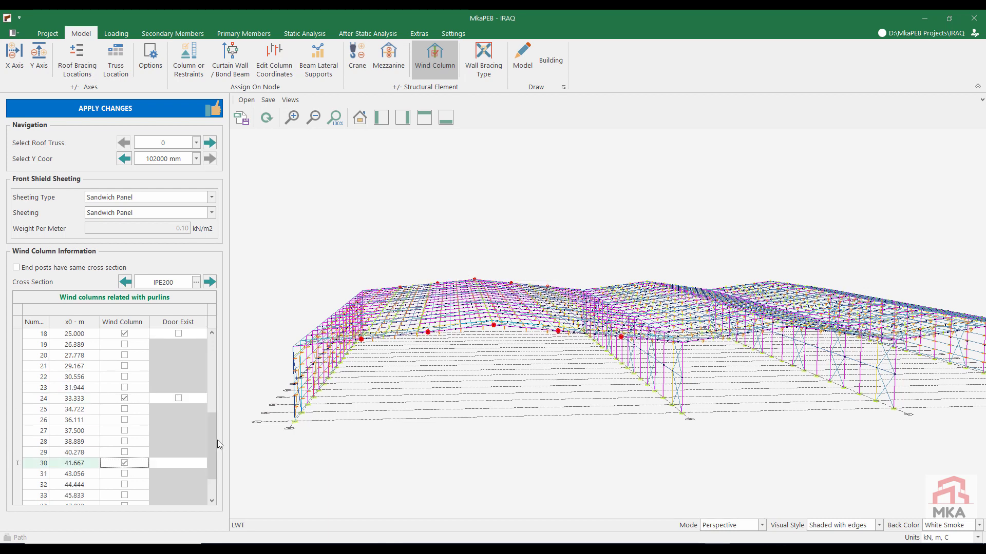
scroll(217, 440, down, 1)
- Add wind columns at 55.455, 62.273, 67.727 and 74.545 m on roof truss 1 at Y 0 mm
click(208, 146)
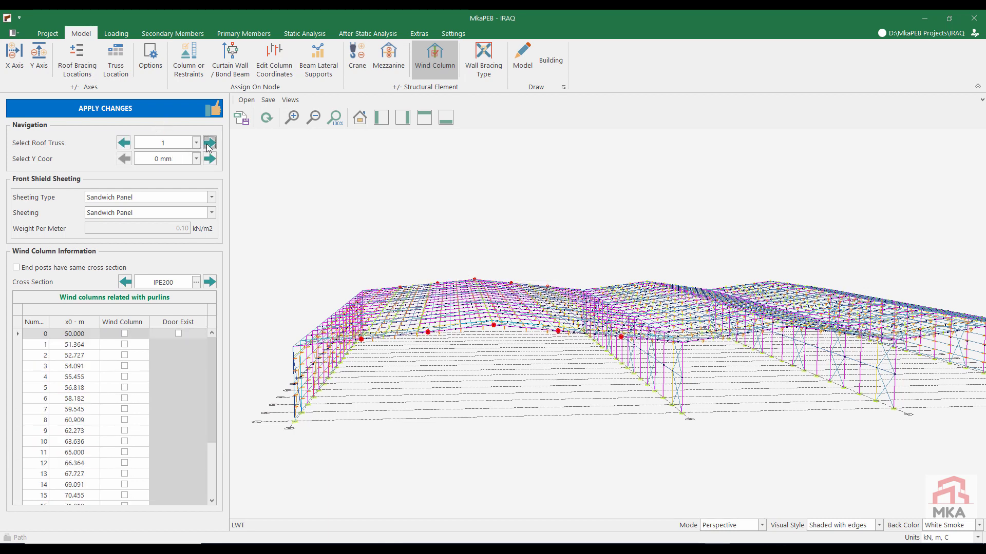
click(125, 431)
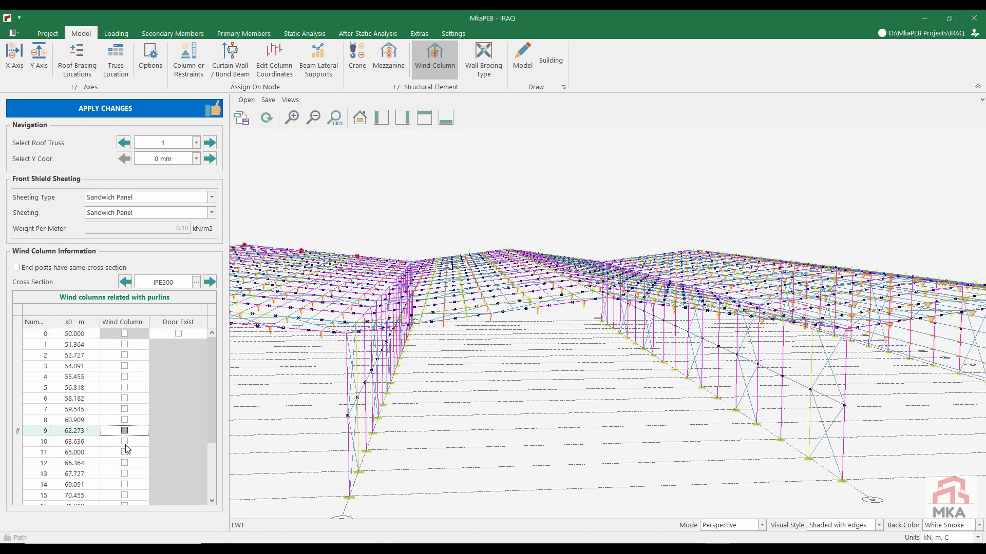
click(124, 475)
click(124, 377)
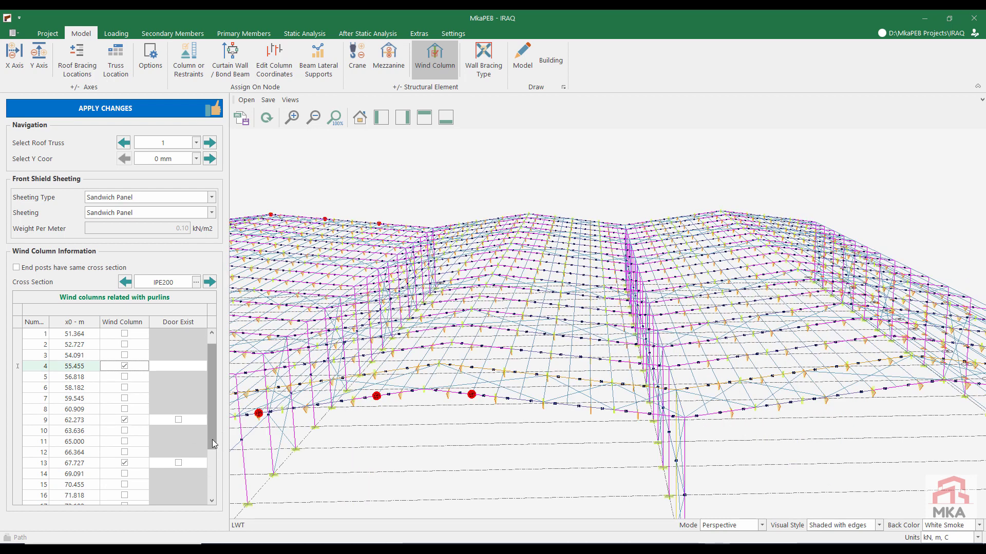
scroll(218, 455, down, 2)
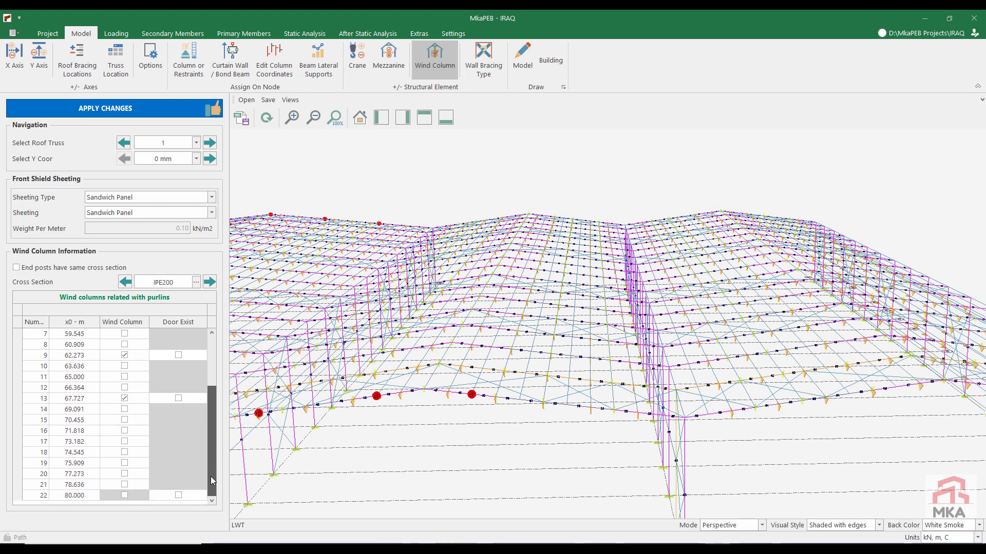
click(124, 452)
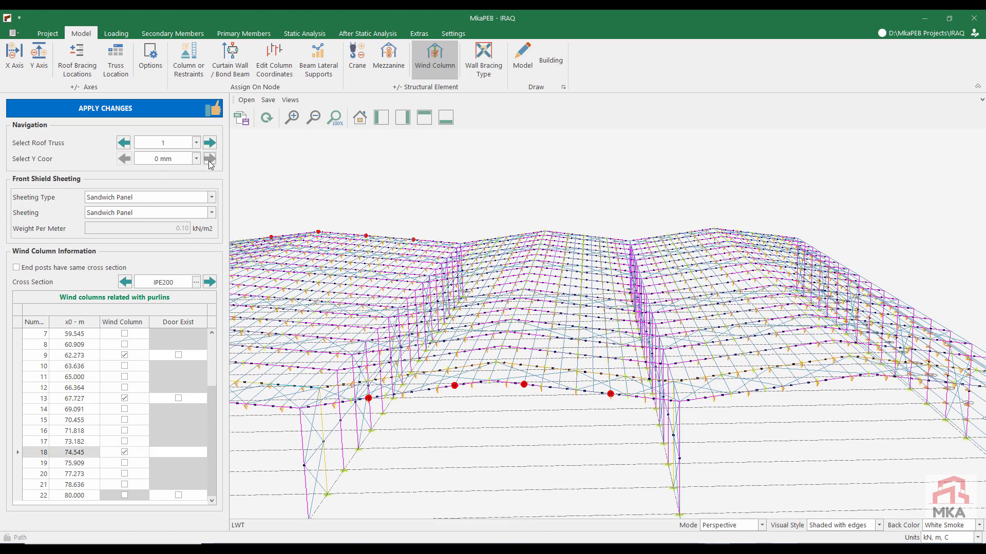
- Add wind columns at 55.455, 62.273, 67.727 and 74.545 m on roof truss 1 at Y 102000 mm
click(209, 159)
click(124, 473)
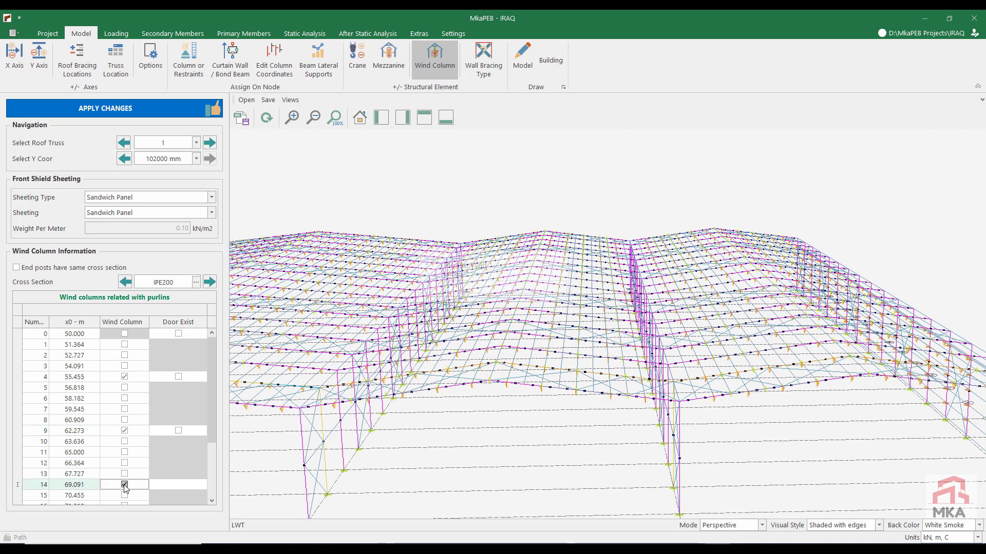
click(124, 484)
click(125, 484)
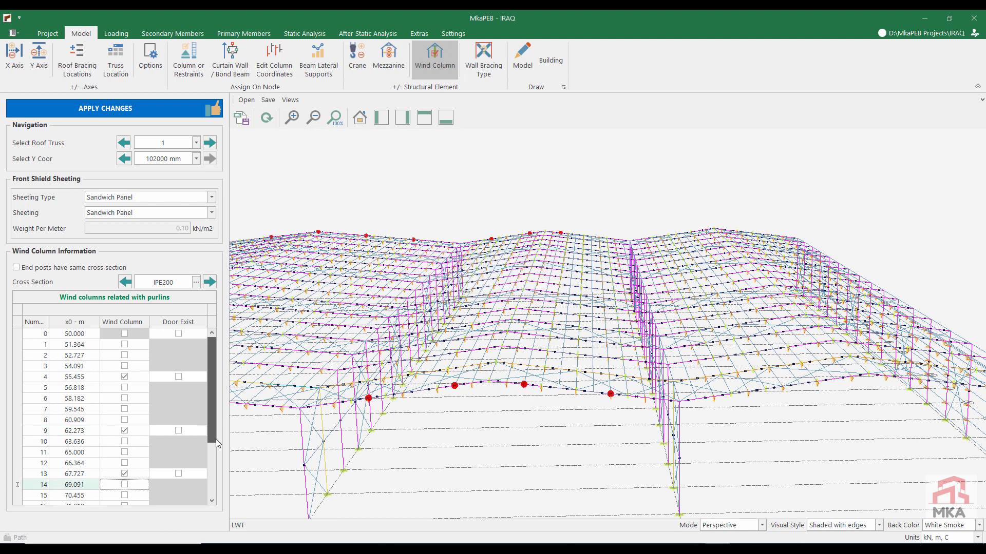
scroll(124, 485, down, 2)
click(124, 453)
- Add wind columns at 85.455, 92.273, 97.727 and 104.545 m on roof truss 2 at Y 0 mm
click(210, 142)
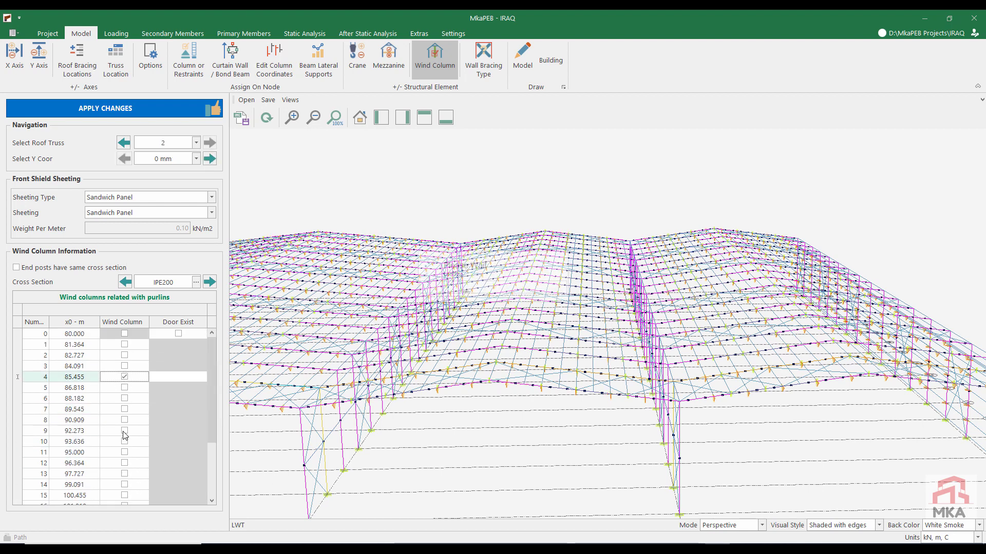
click(124, 474)
scroll(214, 457, down, 2)
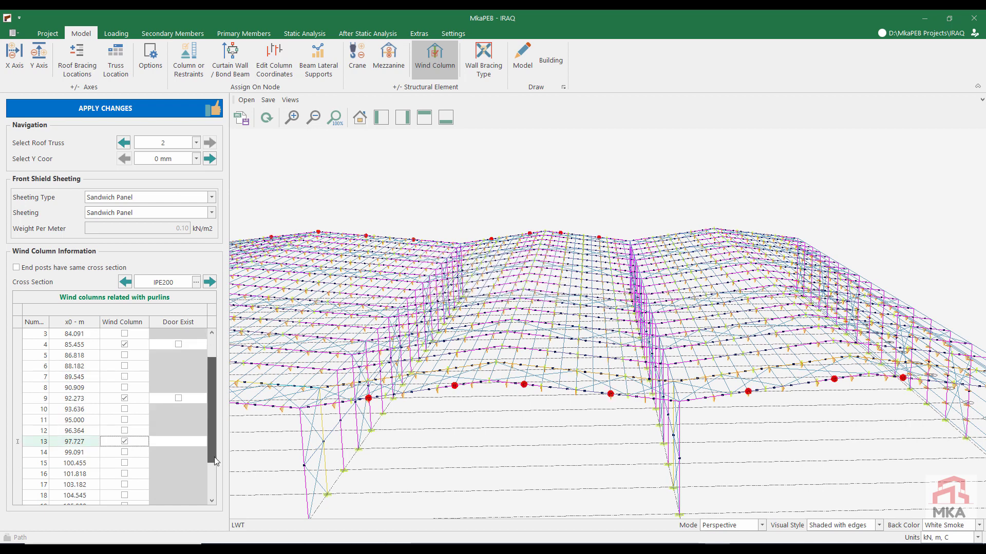
click(124, 463)
- Add wind columns at 85.455, 92.273, 97.727 and 104.545 m on roof truss 2 at Y 102000 mm and apply the changes
click(215, 158)
click(124, 366)
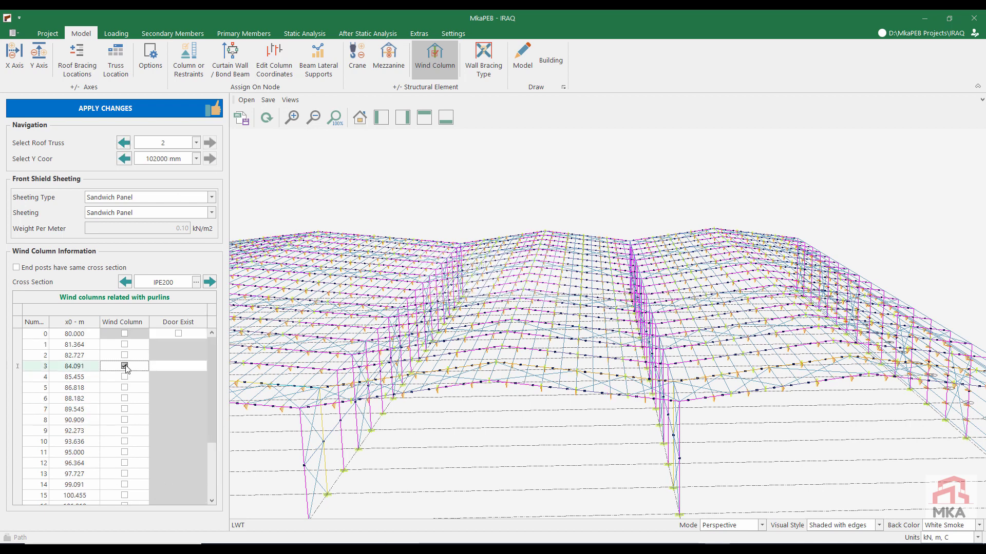
click(124, 366)
click(124, 430)
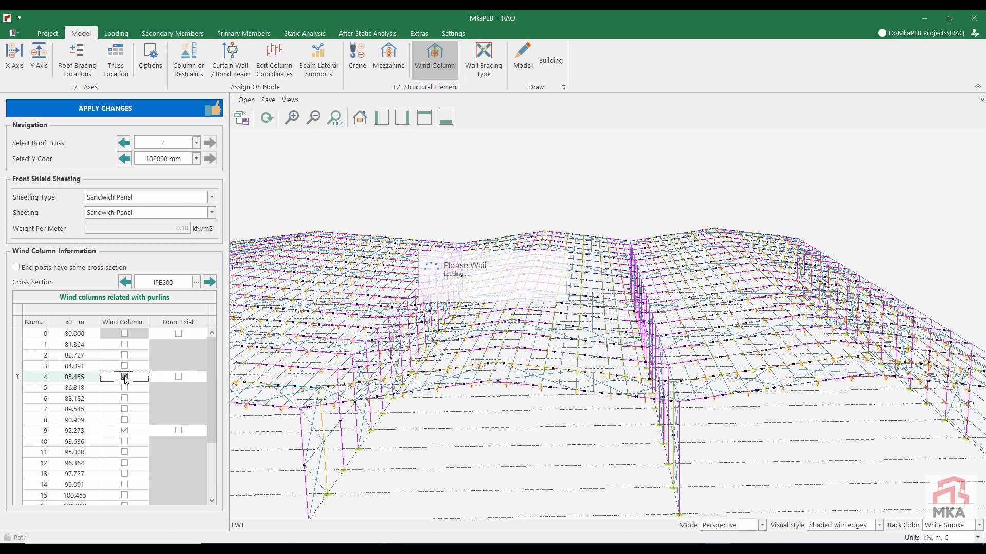
scroll(165, 443, down, 2)
click(124, 420)
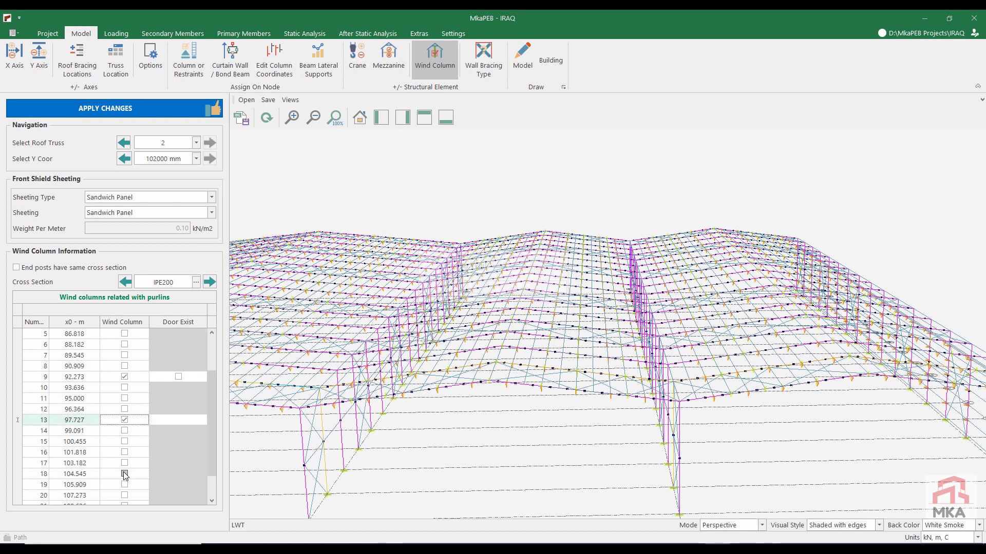
click(124, 473)
click(150, 106)
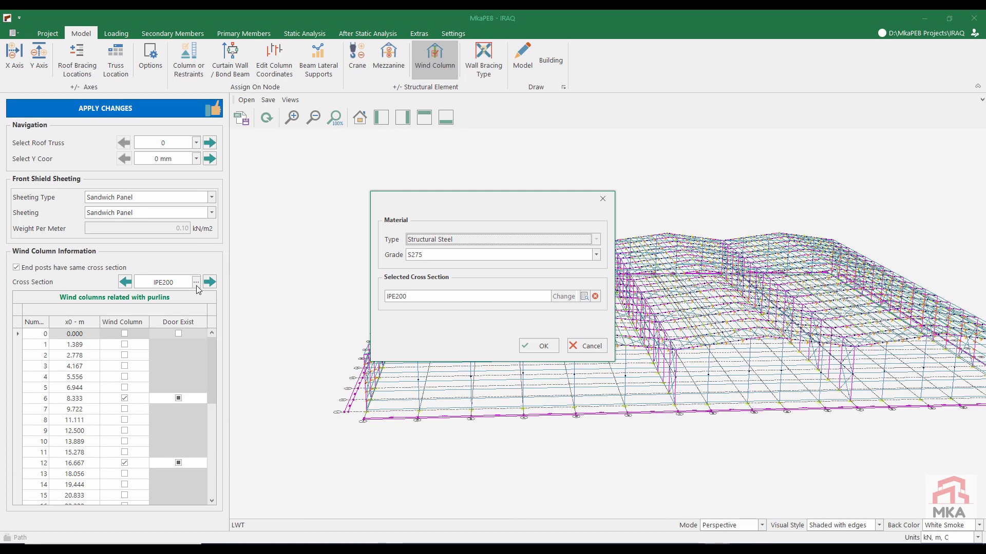
- Set the wind column cross section to the hot-rolled H:600:12:175:15 profile for roof truss 0 at Y 0 mm and apply the changes
click(559, 297)
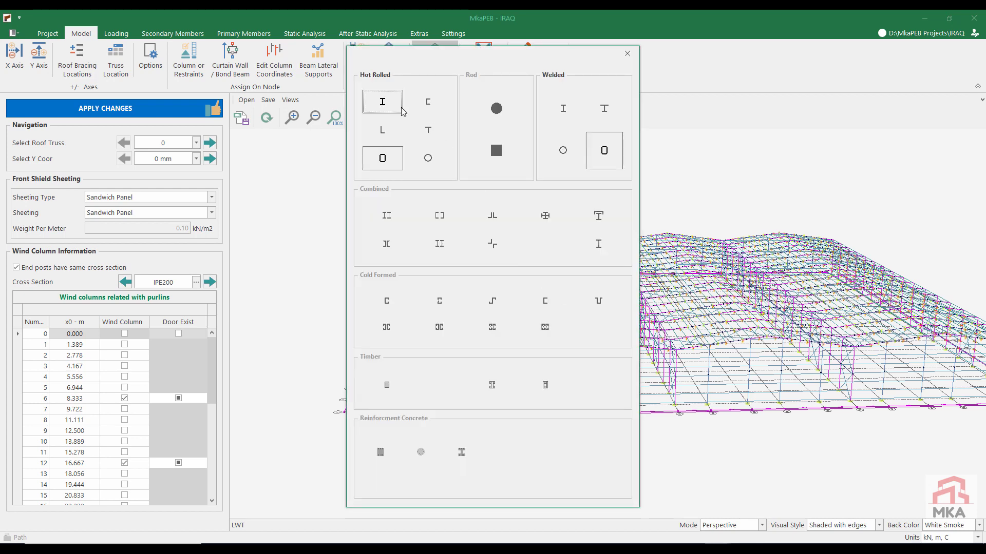
click(382, 102)
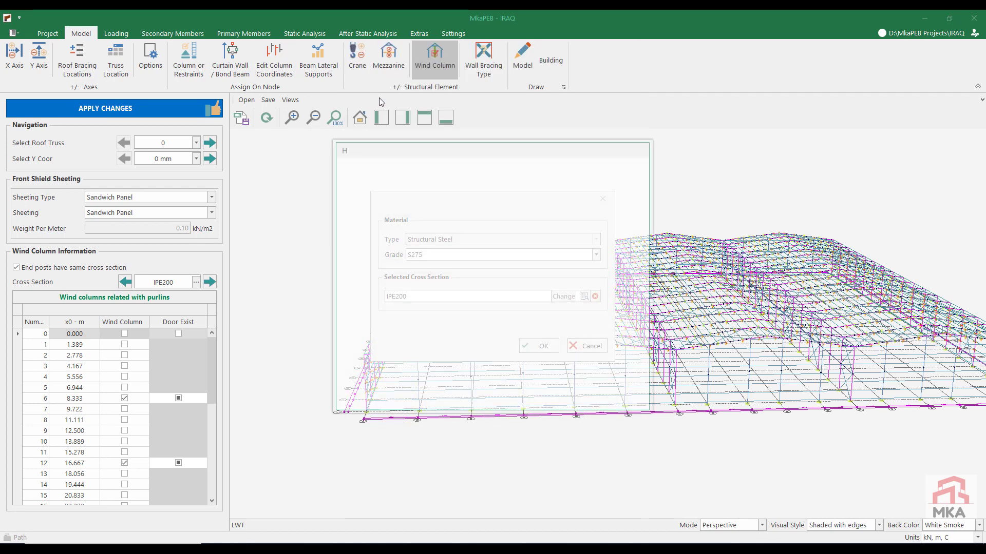
click(457, 256)
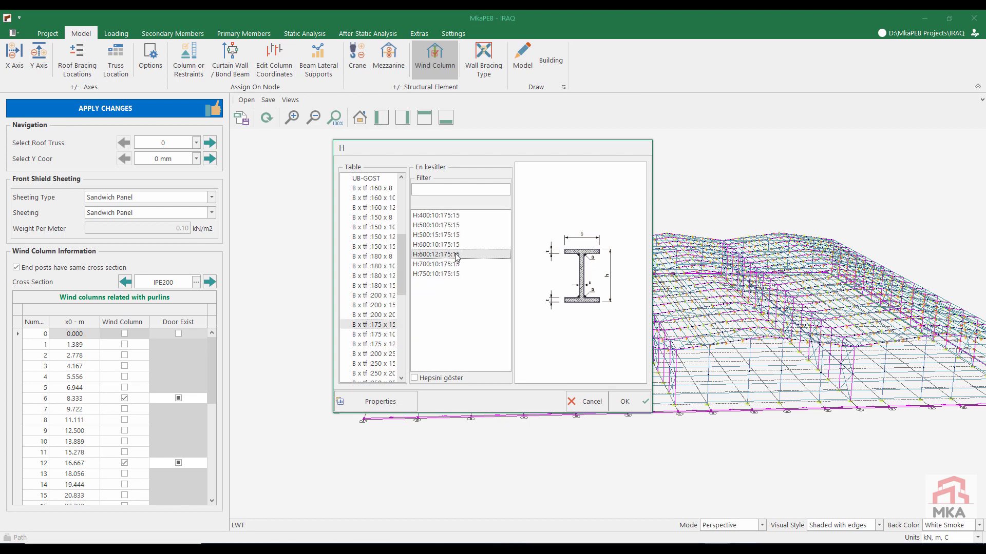
click(623, 403)
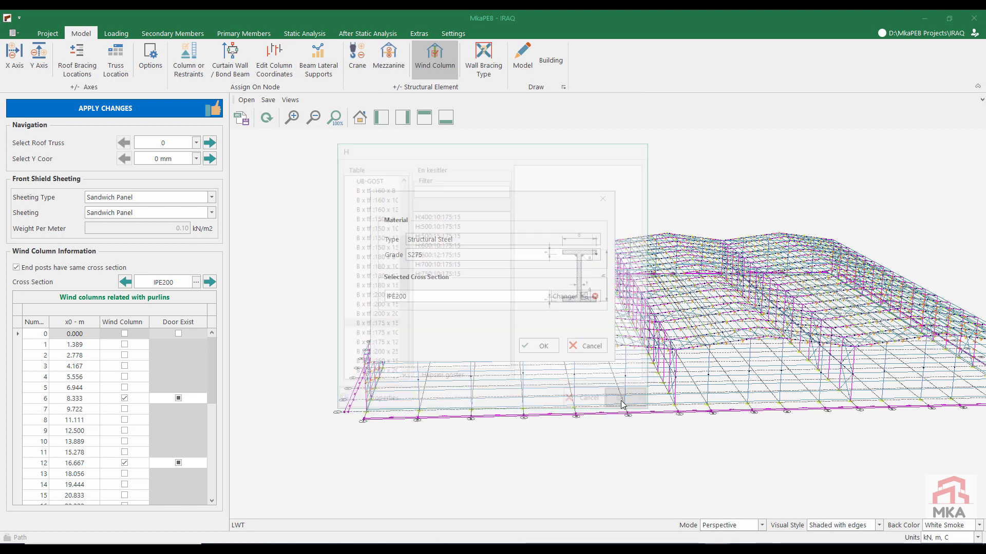
click(532, 344)
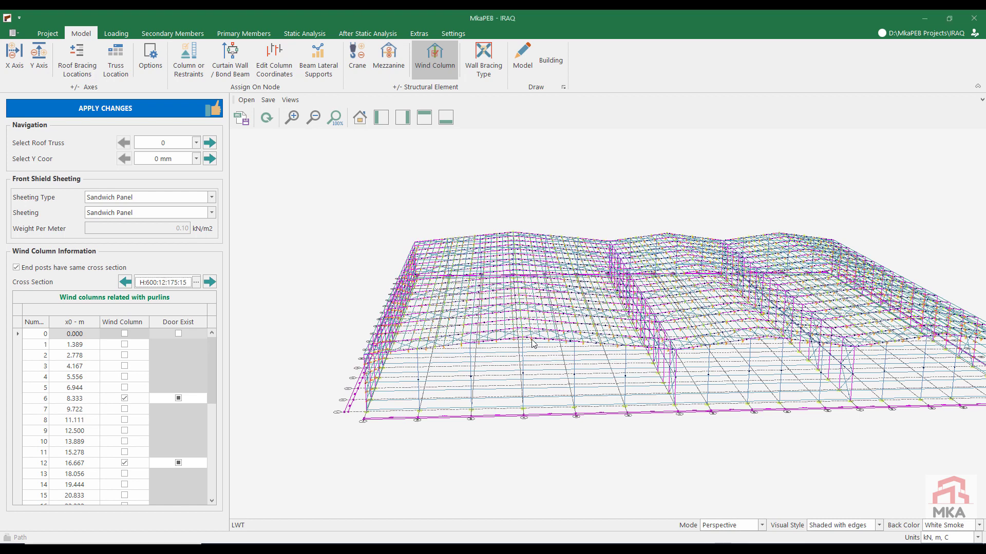
click(182, 112)
- Run the static analysis and review the member capacity ratios on axes yz-A through yz-D
click(283, 34)
click(28, 61)
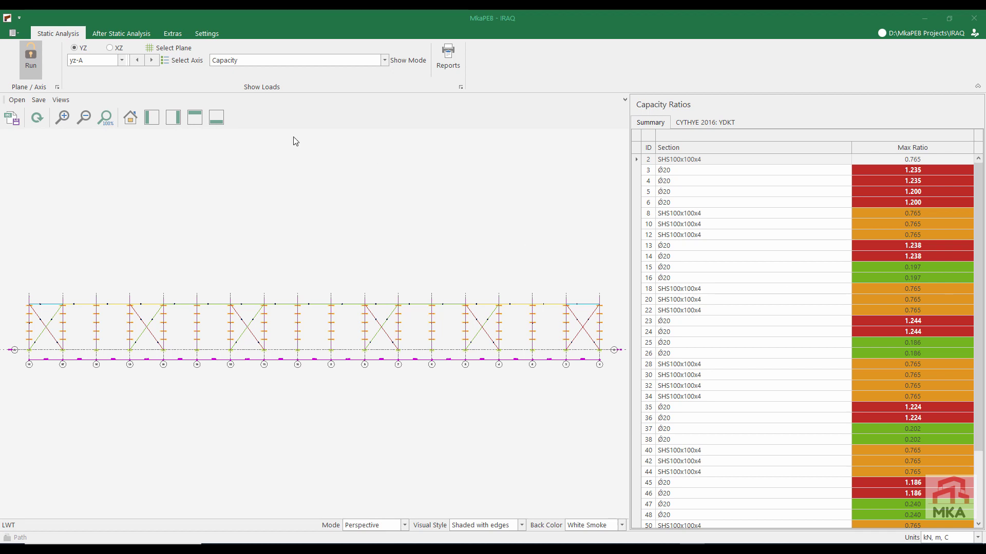
click(152, 60)
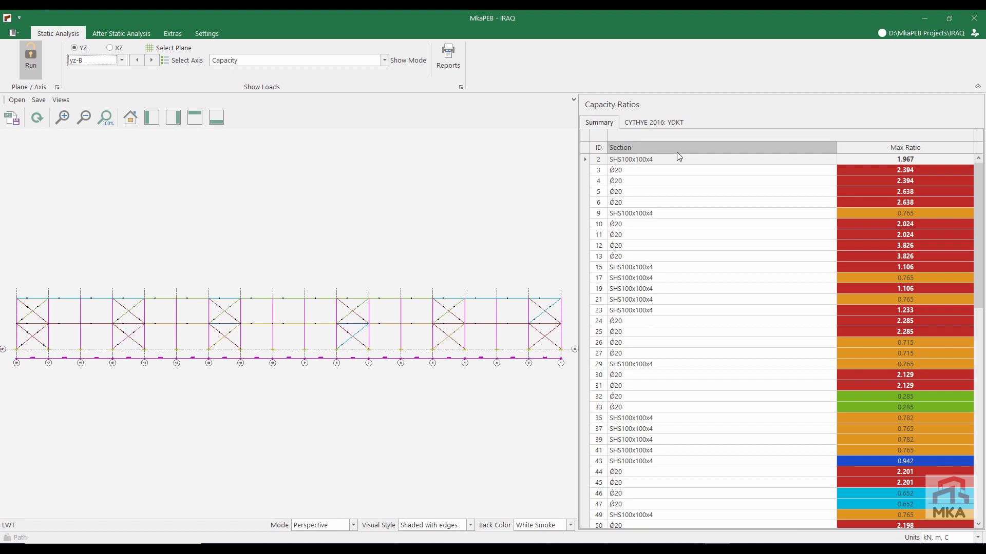
click(666, 171)
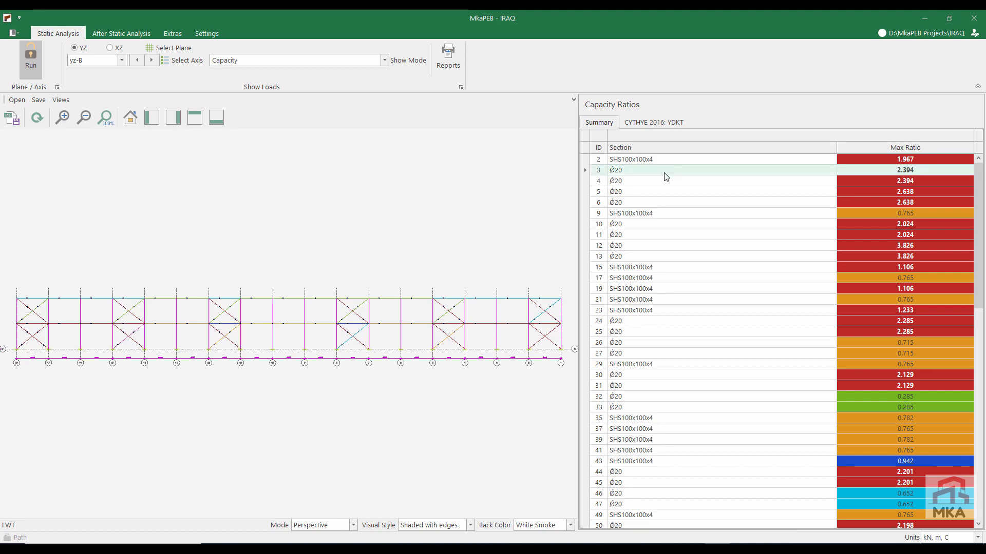
click(655, 203)
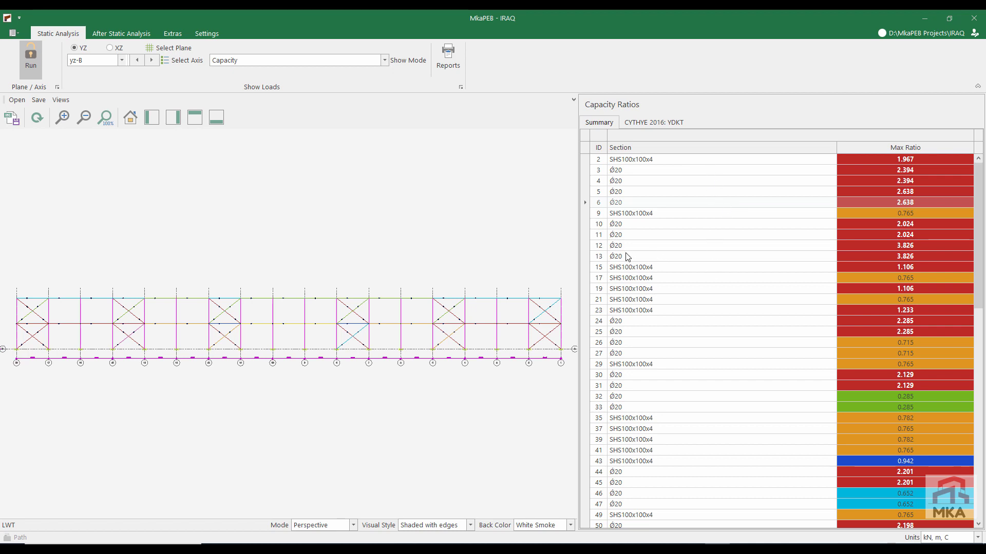
click(156, 60)
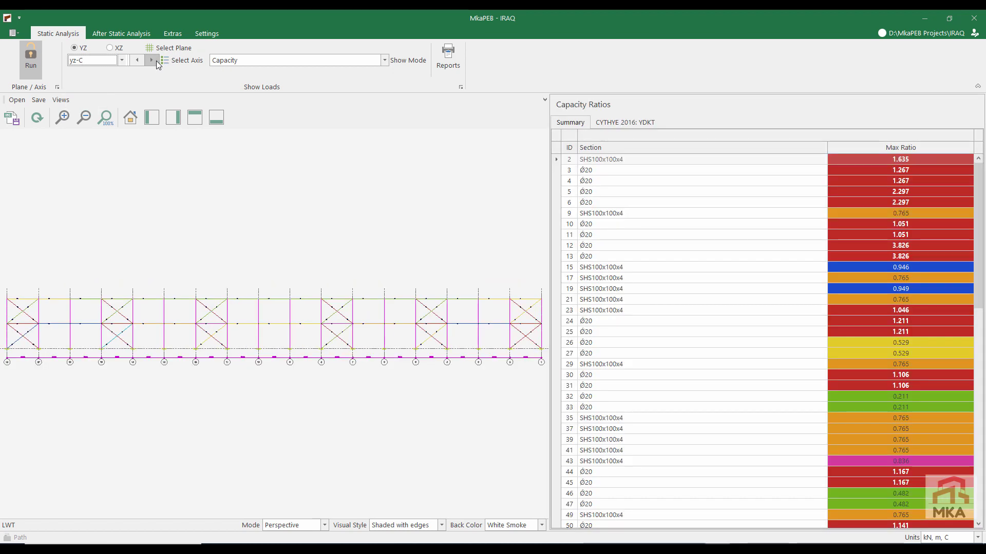
click(156, 60)
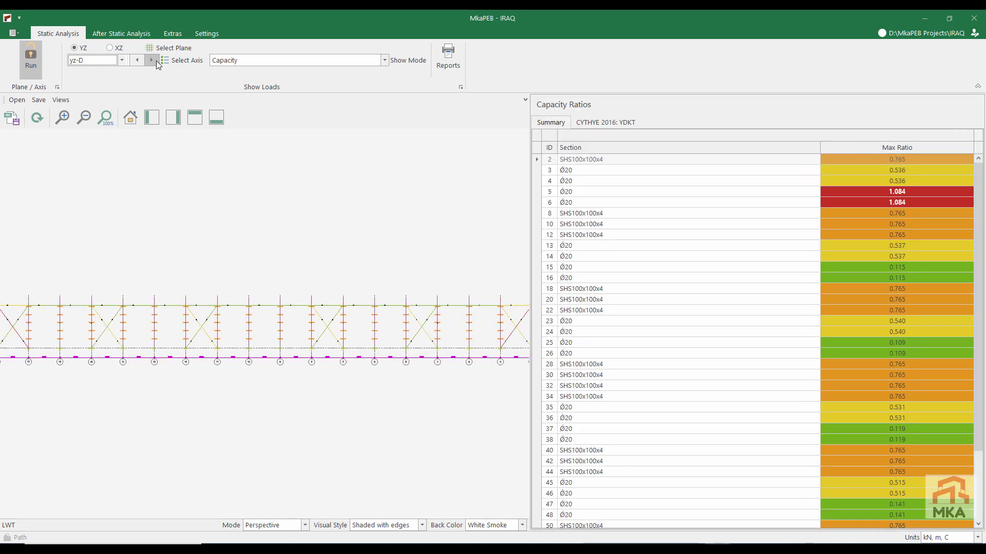
- Examine the capacity ratios of frame xz-1, including its CYTHYE 2016: YDKT checks, and return to the YZ axes
click(110, 48)
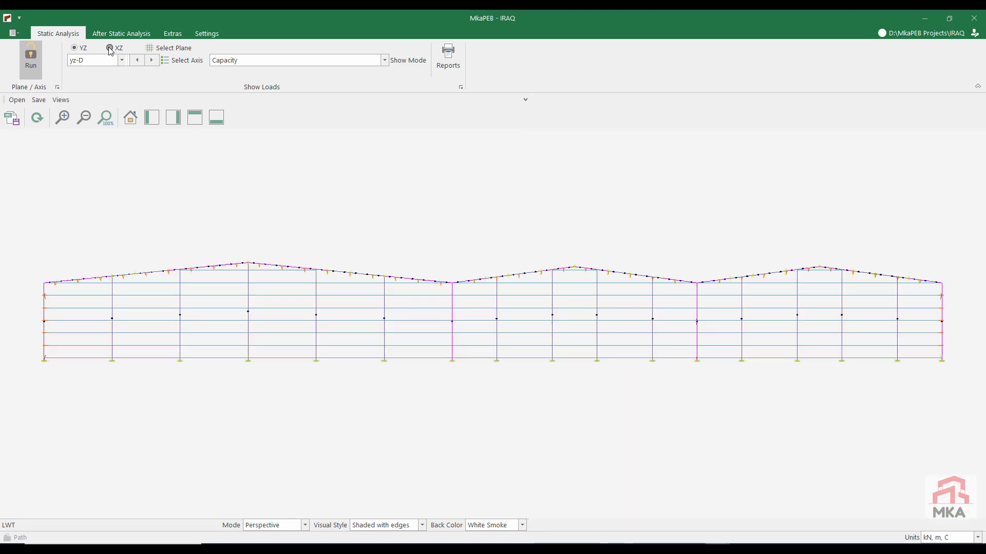
scroll(788, 306, down, 8)
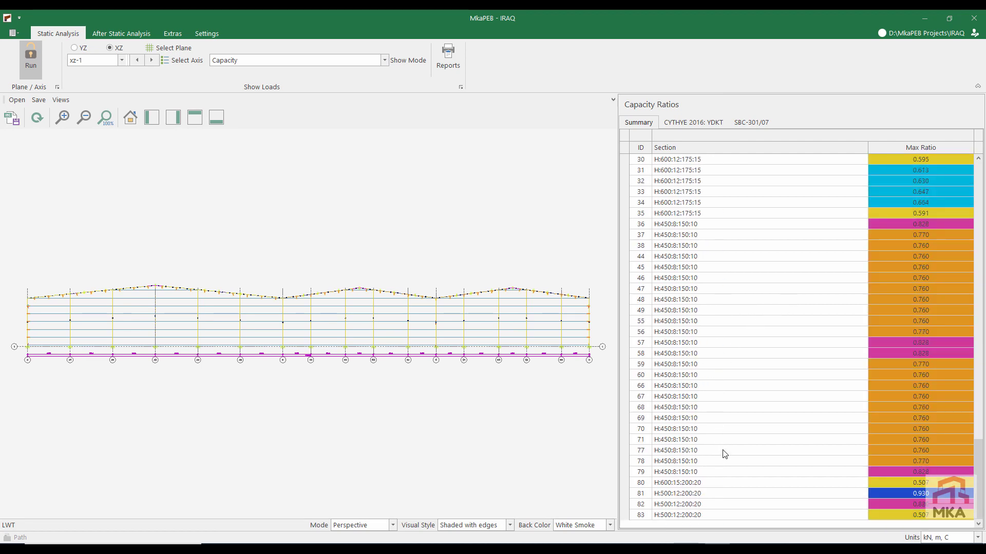
click(687, 123)
scroll(833, 366, down, 20)
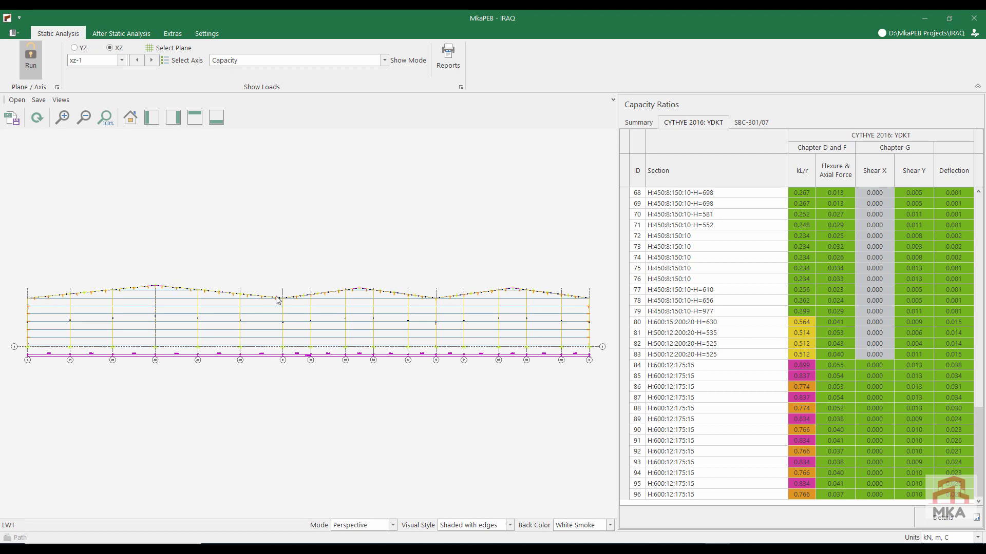
click(74, 48)
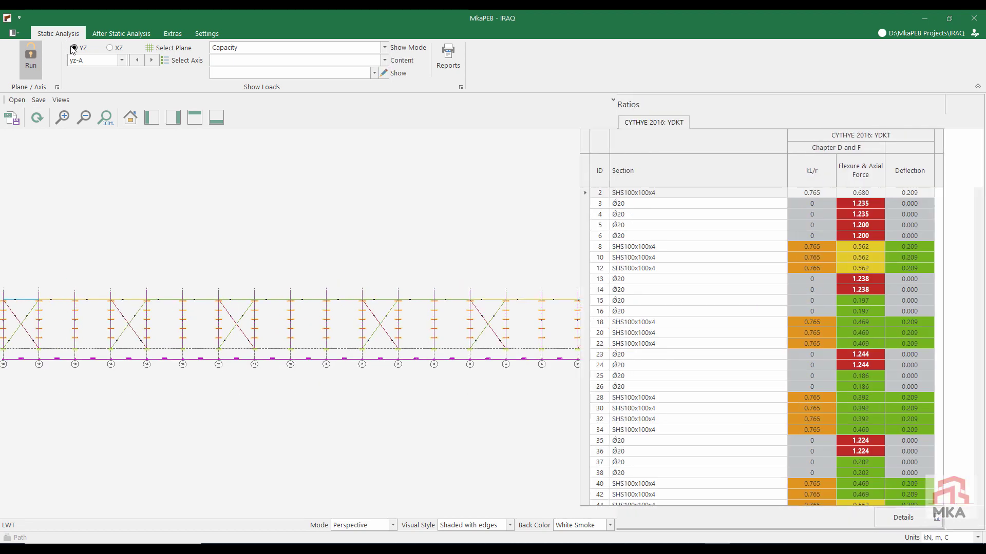
- Unlock the analysed model and set the section of all wall braces on axis yz-A to steel rod D30
click(30, 55)
click(203, 238)
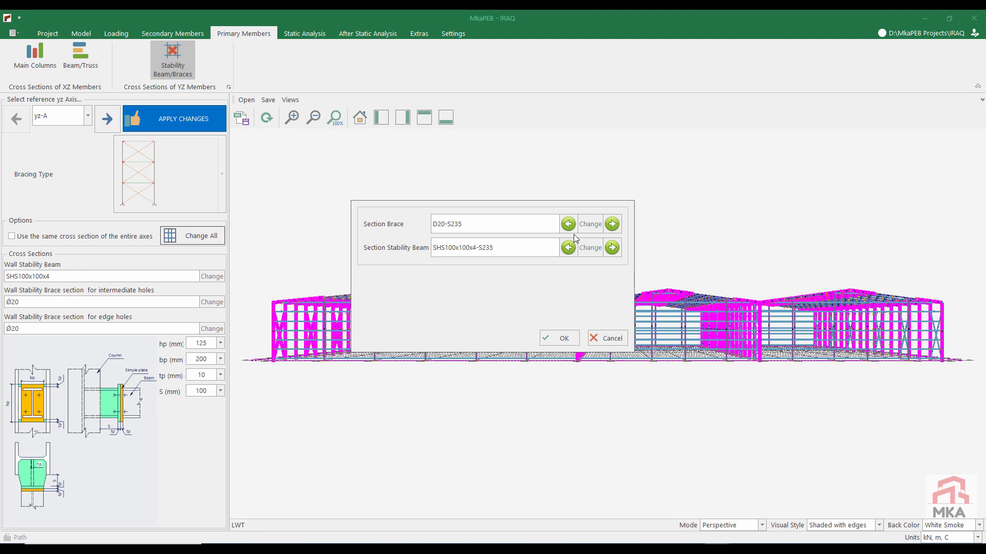
click(589, 224)
click(563, 296)
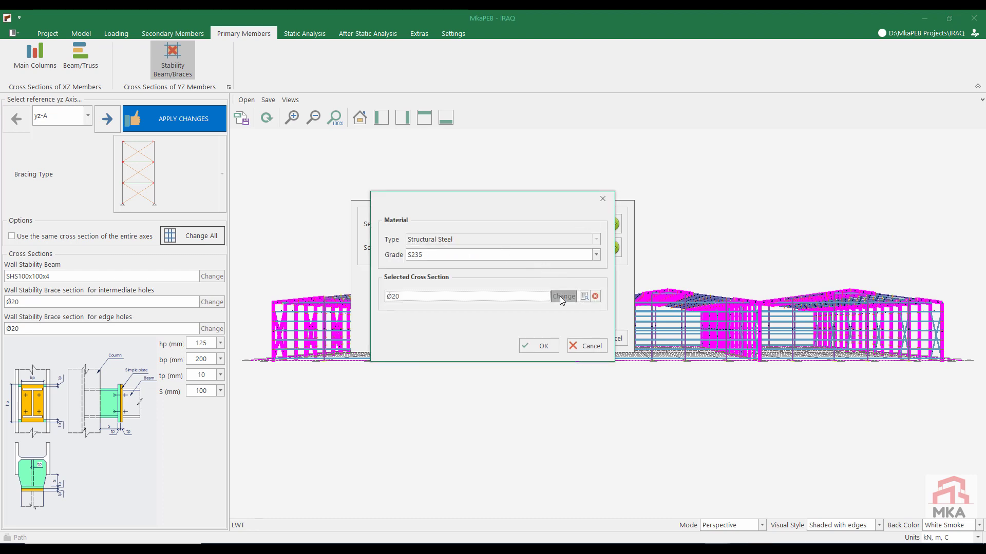
click(506, 116)
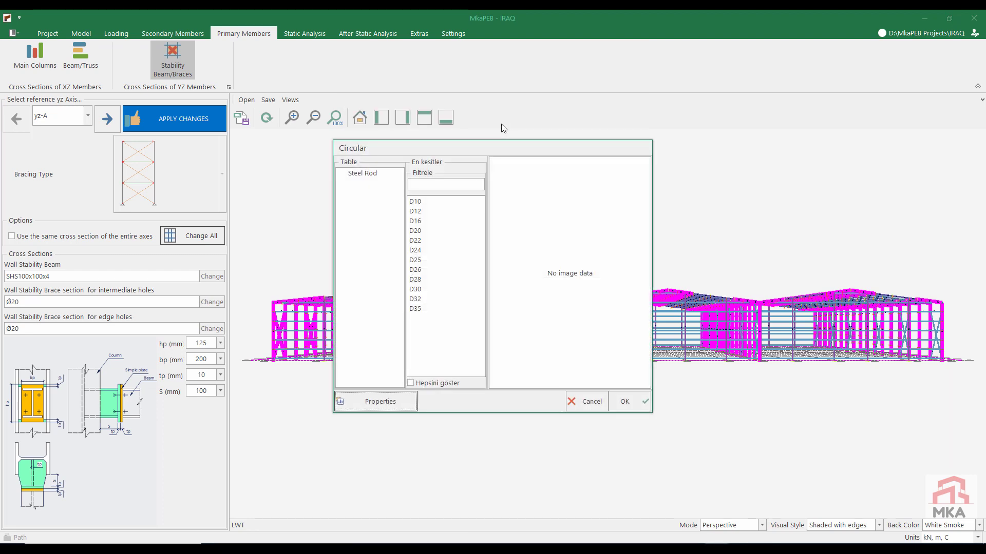
click(419, 289)
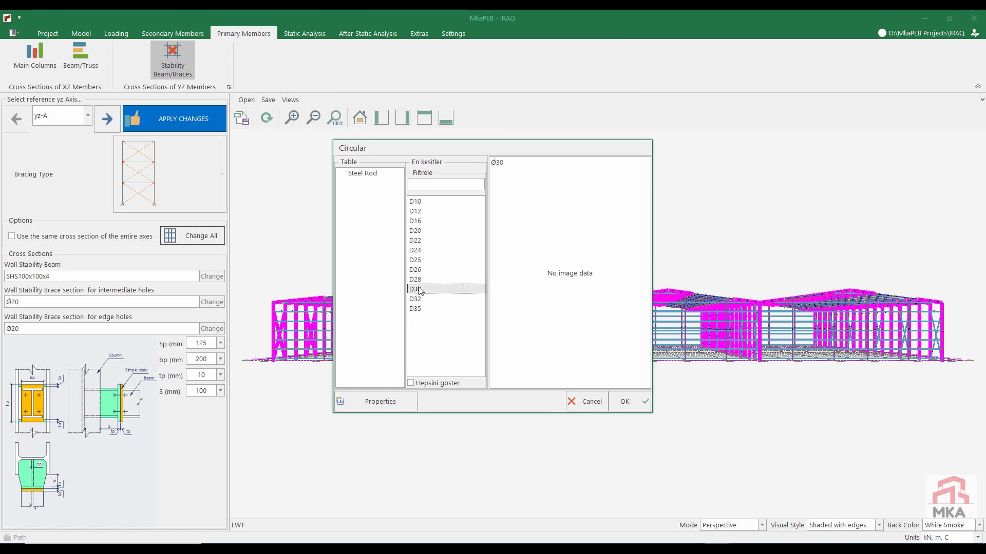
click(621, 403)
click(536, 347)
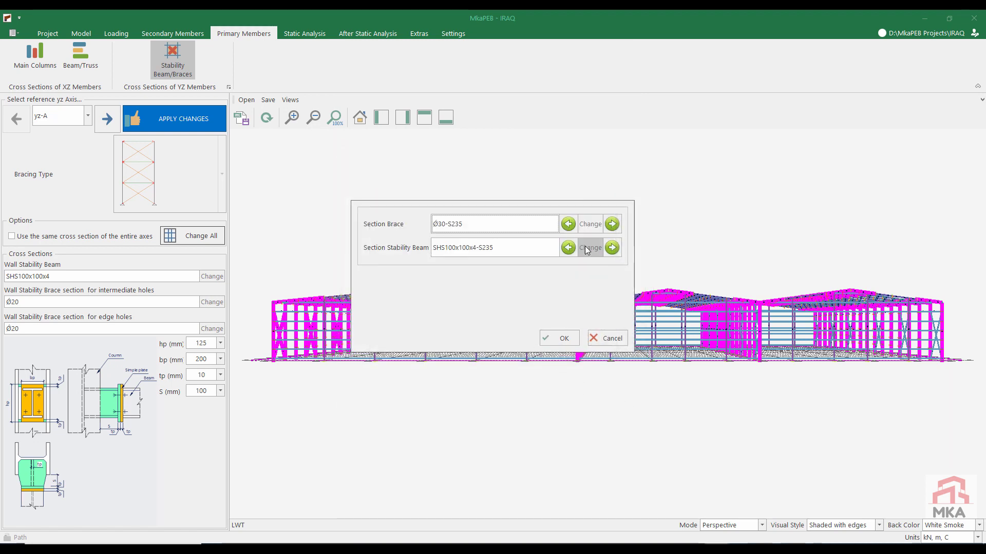
- Set the section of all stability beams on axis yz-A to SHS120x120x6 and confirm the section changes
click(586, 248)
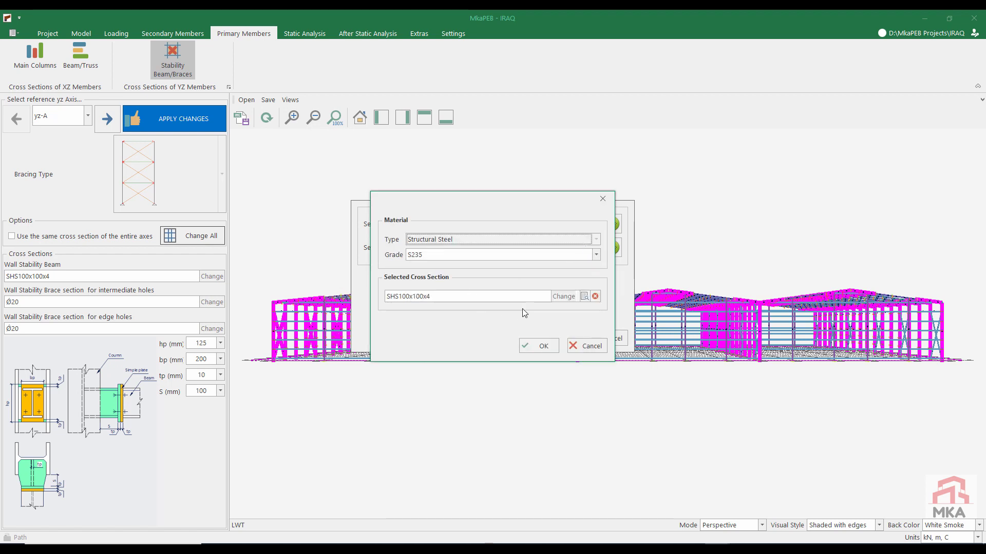
click(565, 297)
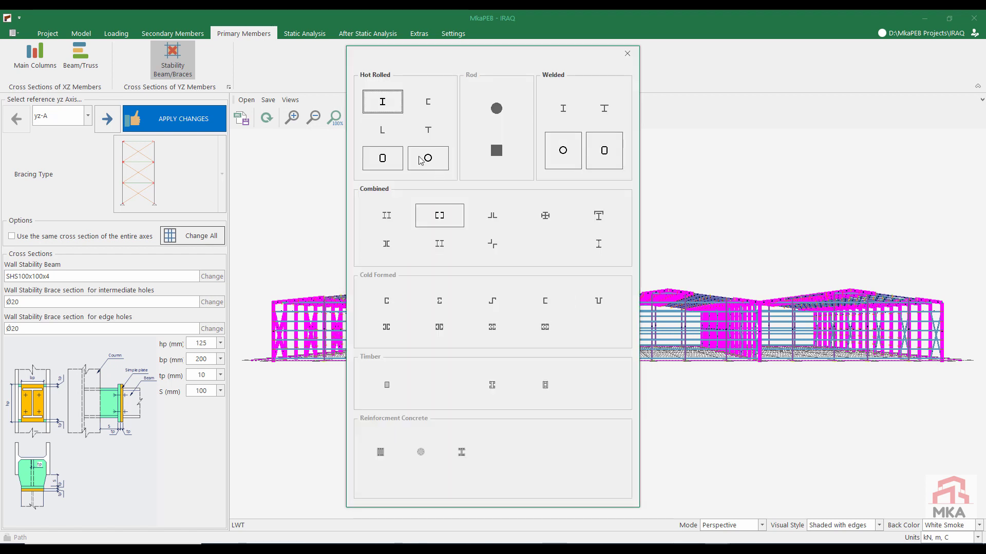
click(382, 158)
scroll(469, 296, down, 2)
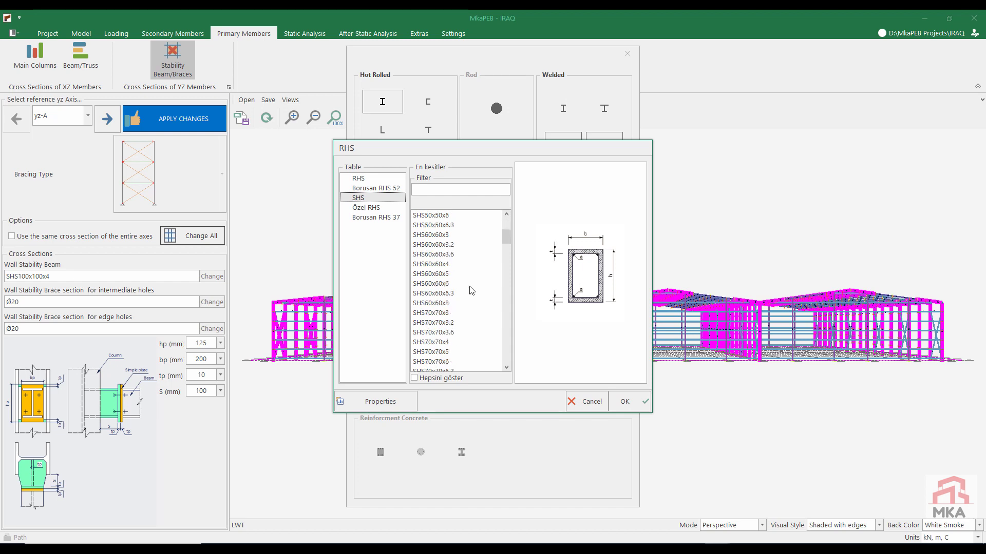
scroll(469, 296, down, 6)
click(452, 228)
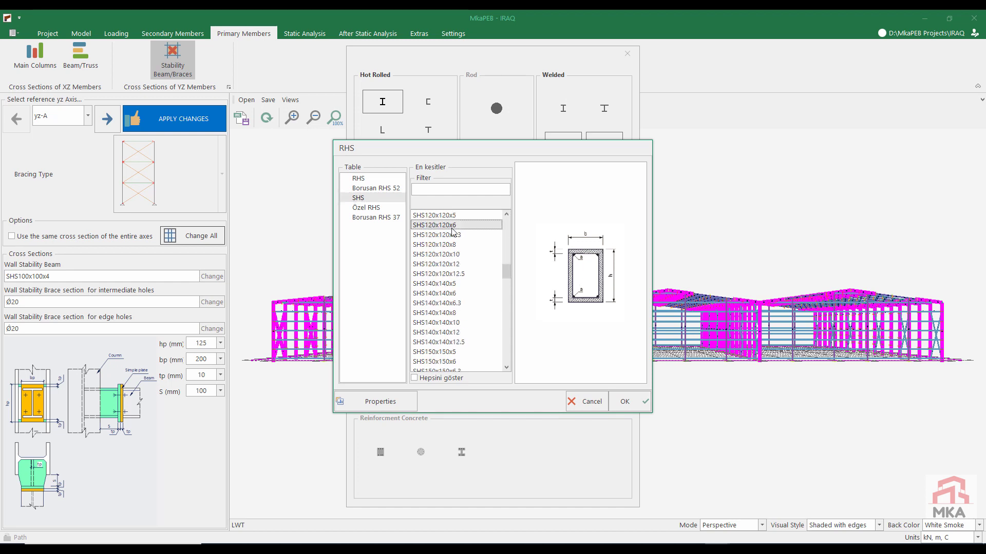
click(624, 406)
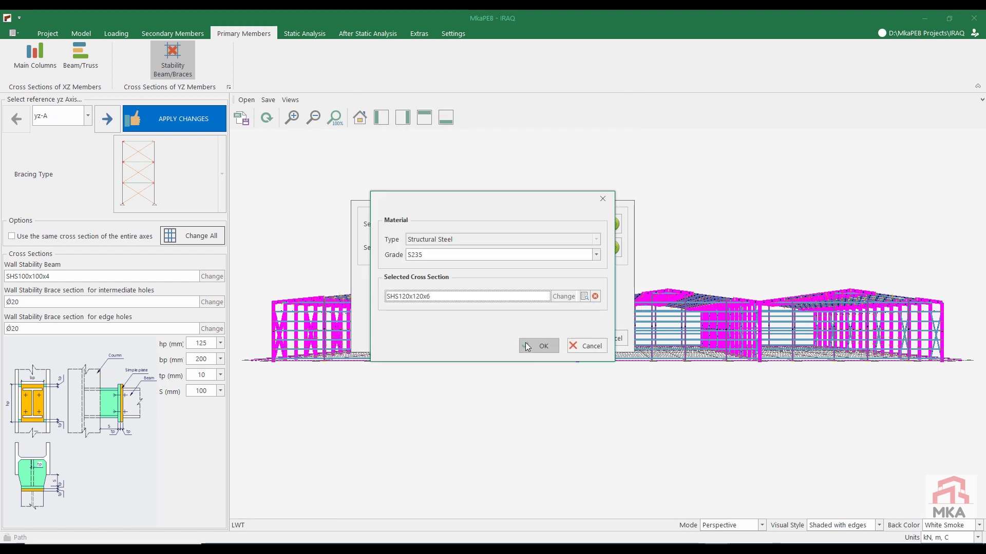
click(528, 347)
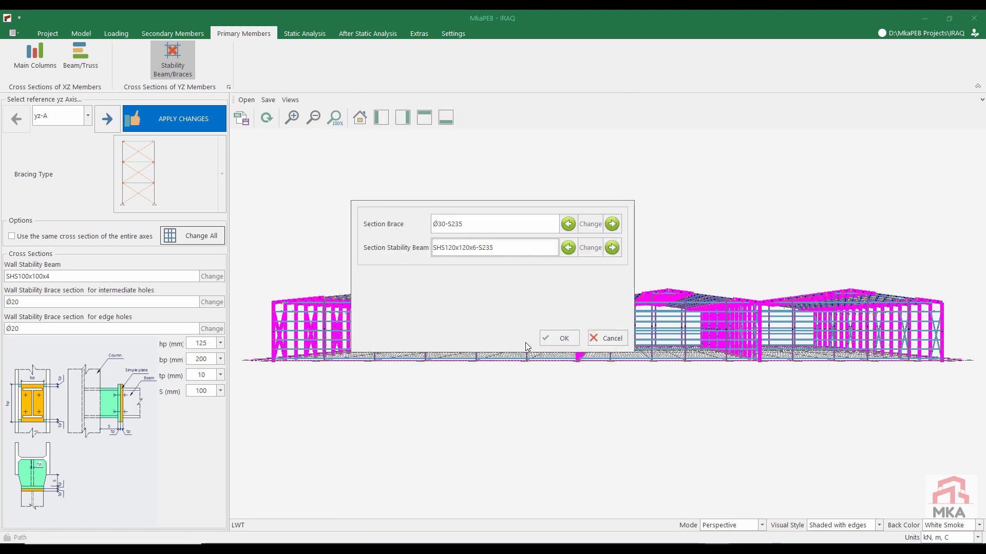
click(555, 343)
- Set the section of all wall braces on axis yz-B to the circular hollow profile CHS88.9x6
click(107, 119)
click(585, 222)
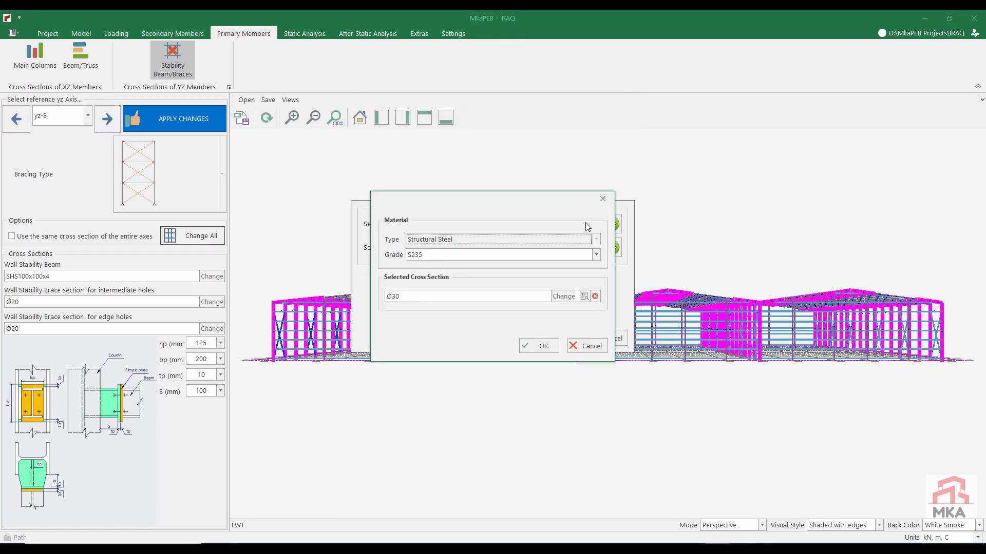
click(563, 297)
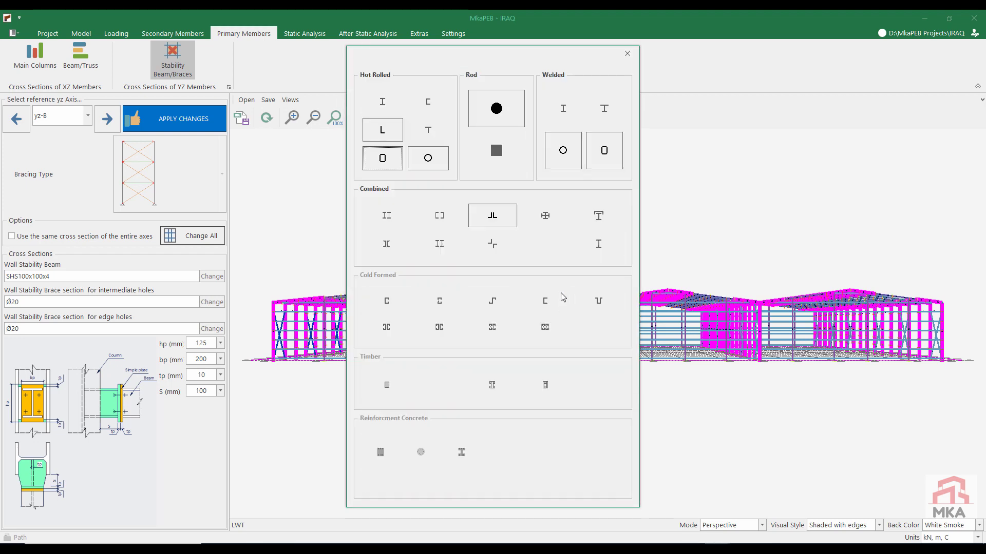
click(432, 160)
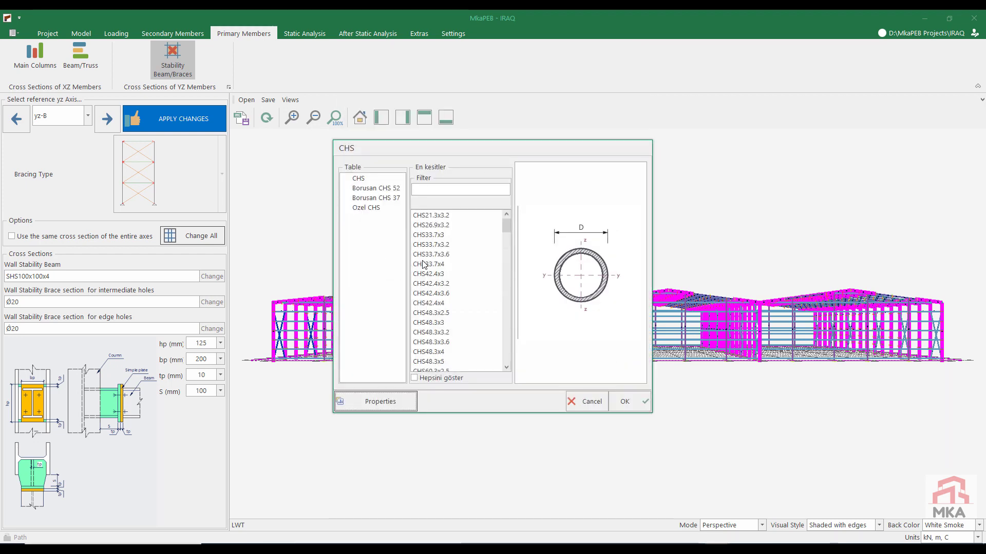
scroll(444, 297, down, 5)
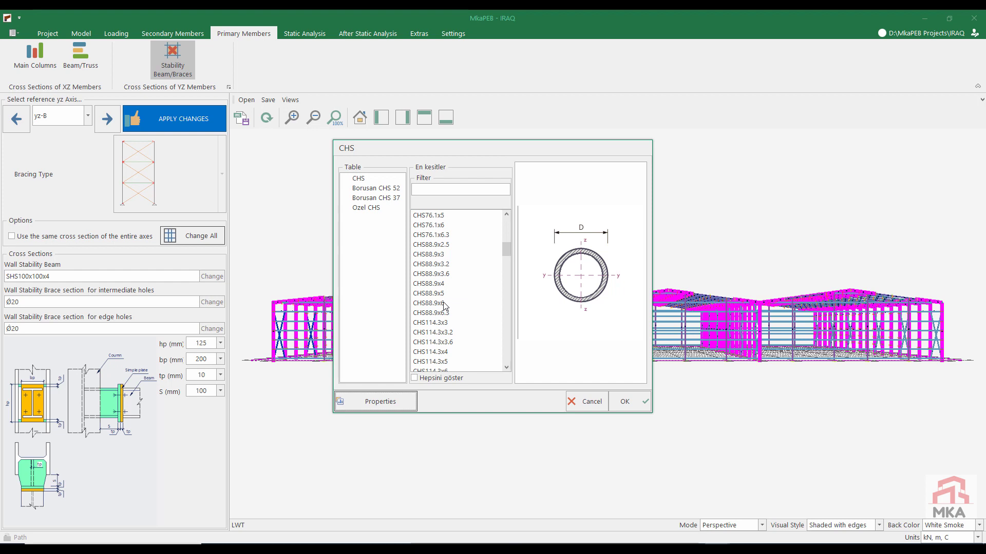
click(444, 304)
click(630, 402)
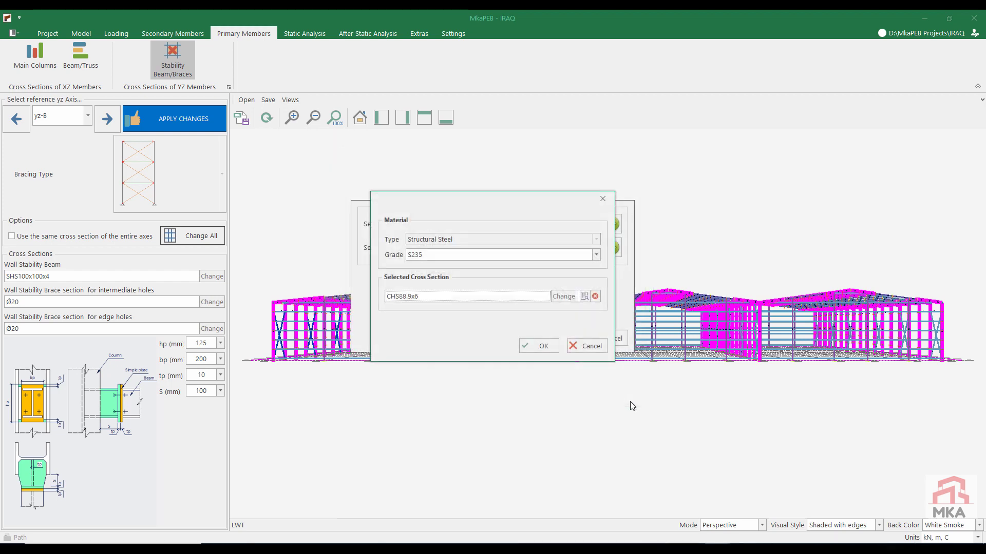
click(542, 346)
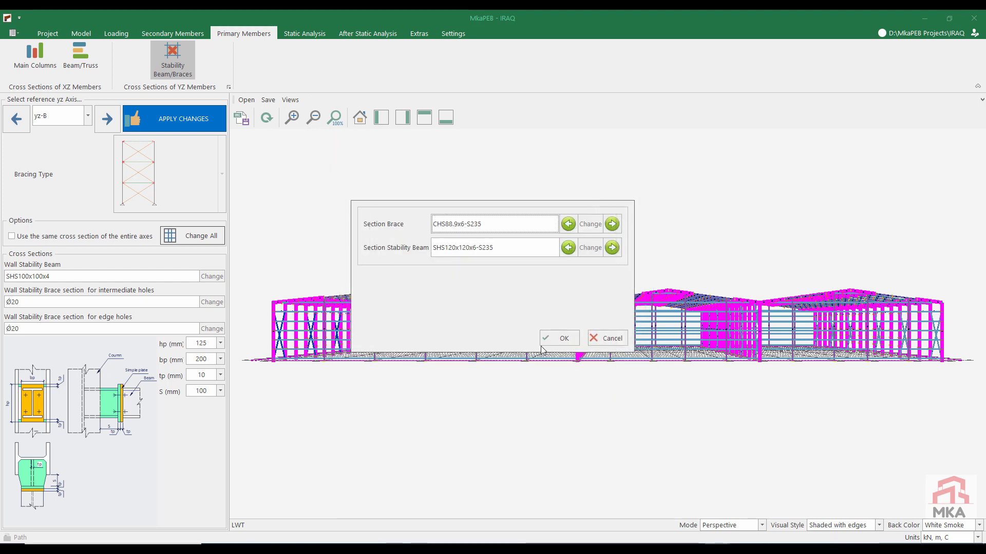
- Set the section of all stability beams on axis yz-B to SHS150x150x6 and confirm the section changes
click(589, 249)
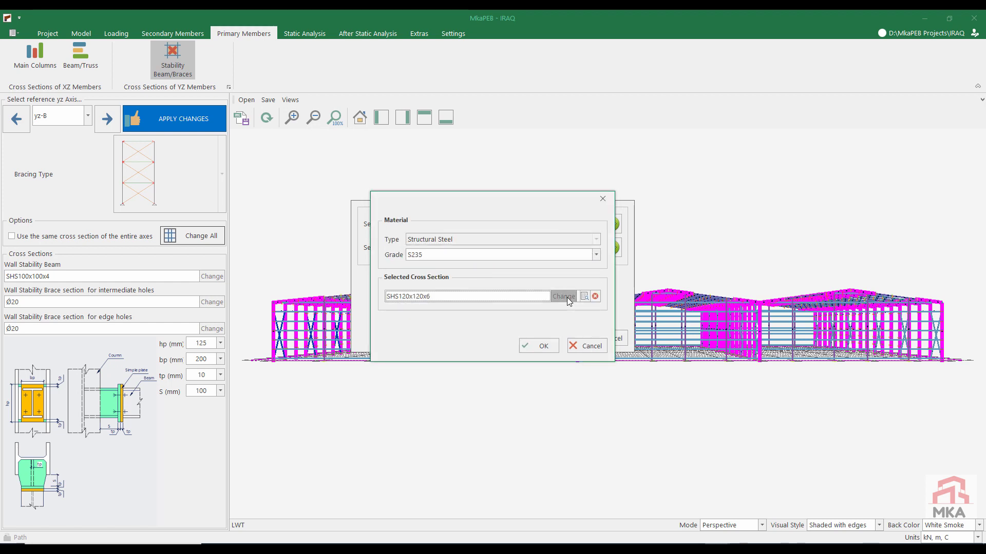
click(566, 297)
click(388, 163)
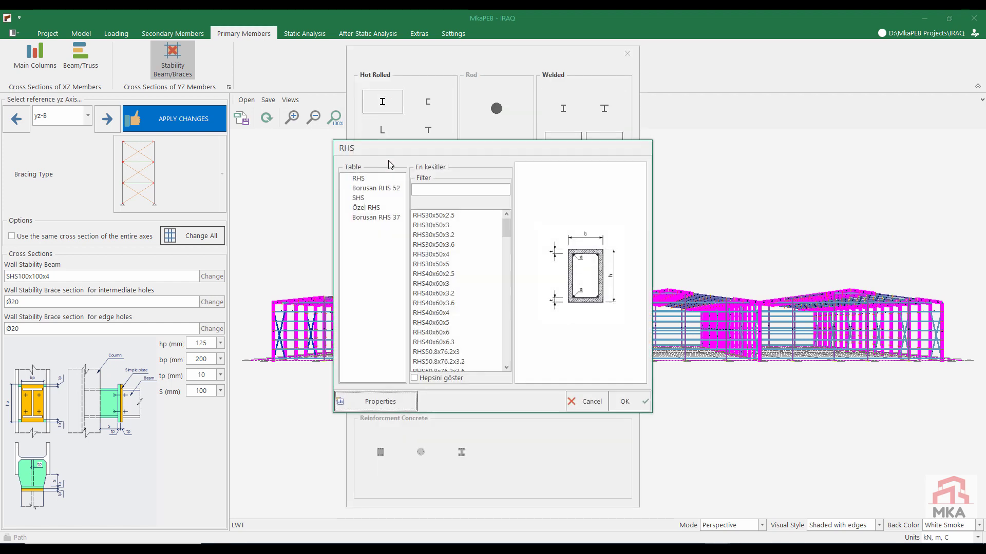
click(363, 199)
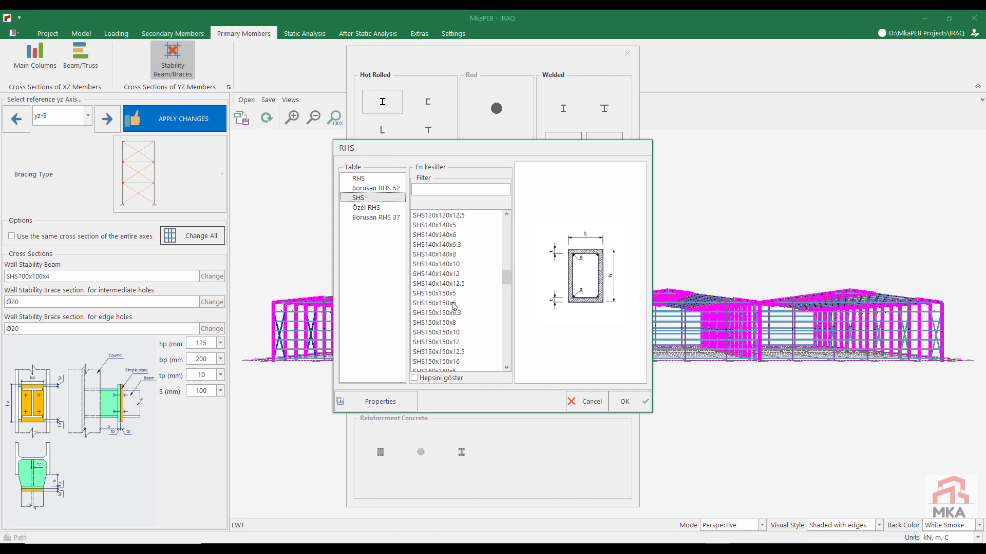
click(453, 304)
click(624, 401)
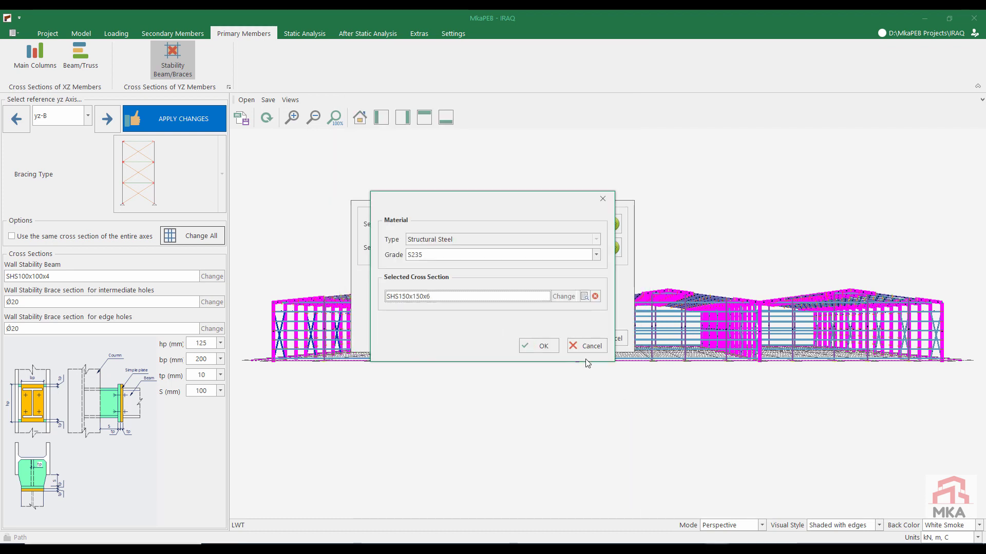
click(535, 346)
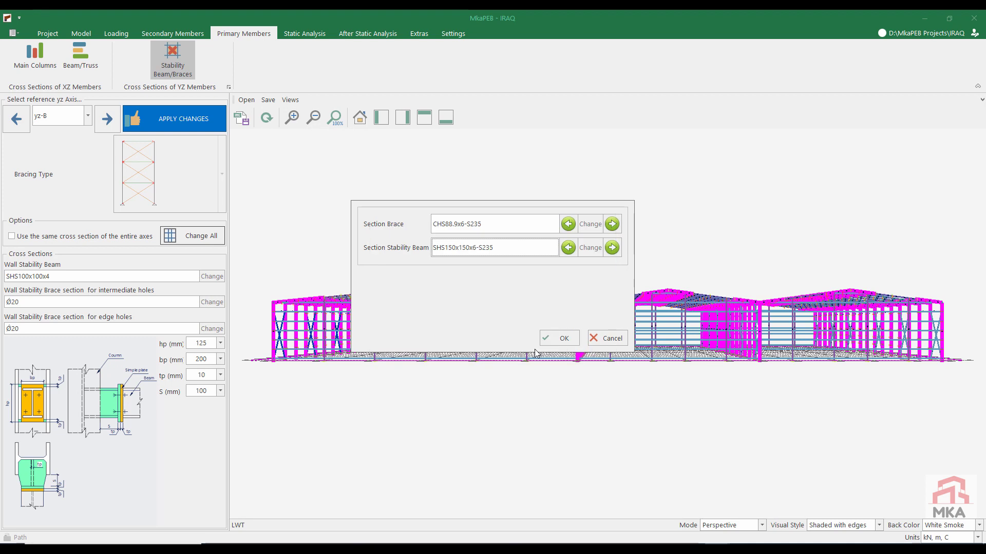
click(562, 340)
- Set the section of all stability beams on axis yz-C to SHS150x150x6
click(106, 120)
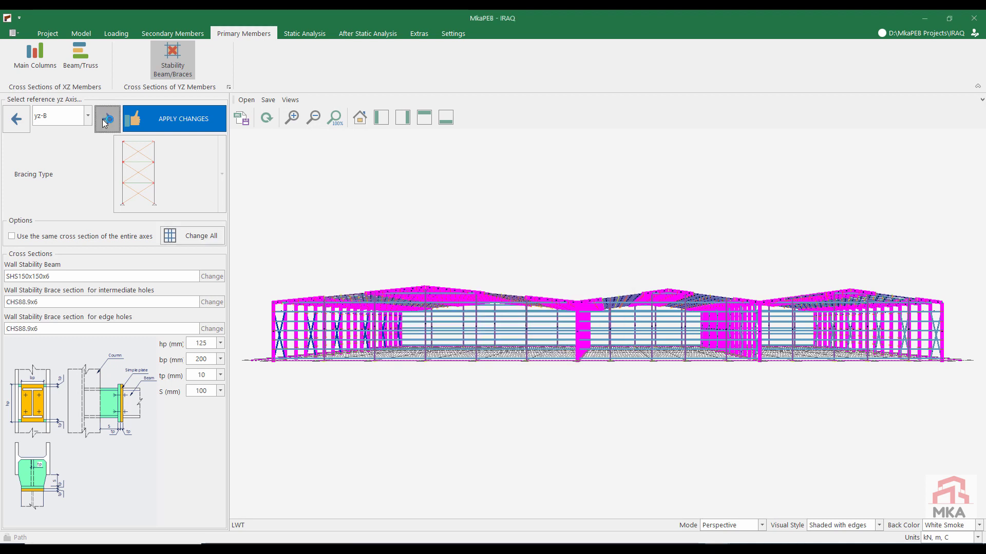
click(585, 249)
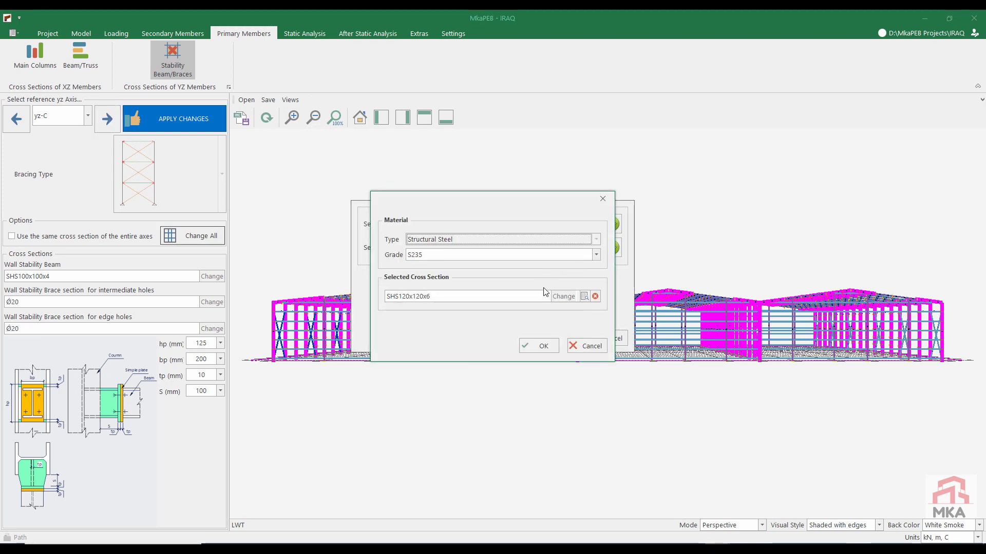
click(563, 297)
click(381, 164)
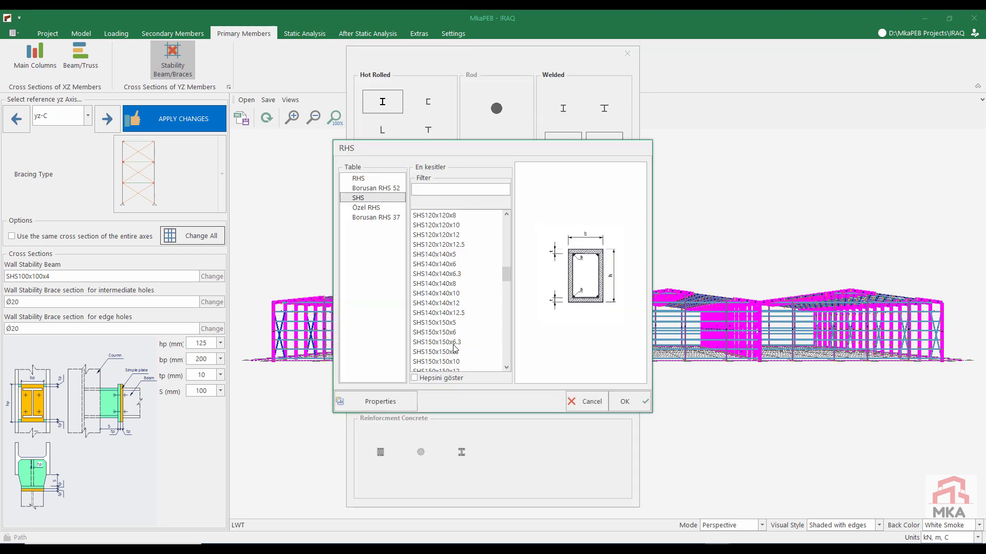
click(447, 341)
click(624, 402)
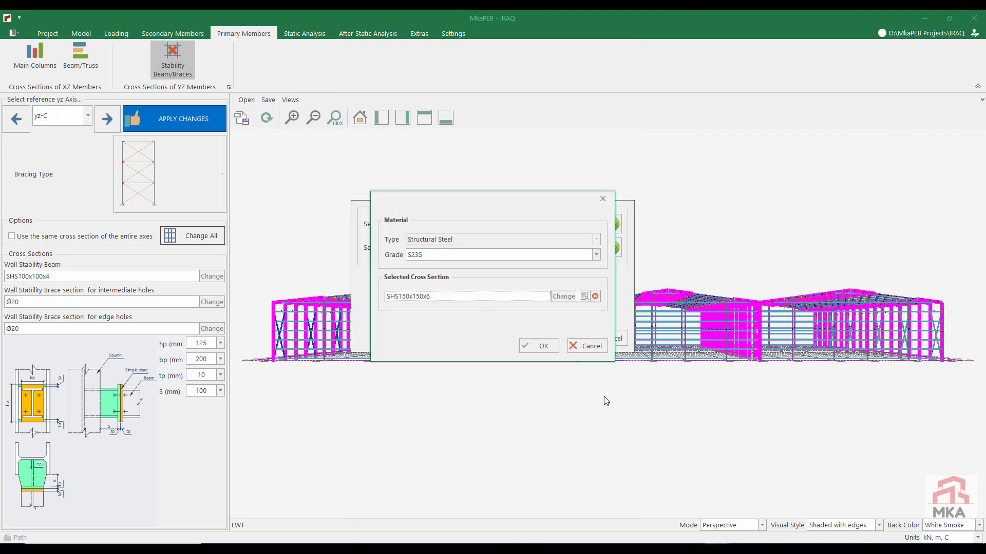
click(546, 346)
- Set the section of all wall braces on axis yz-C to CHS88.9x6 and confirm the section changes
click(590, 222)
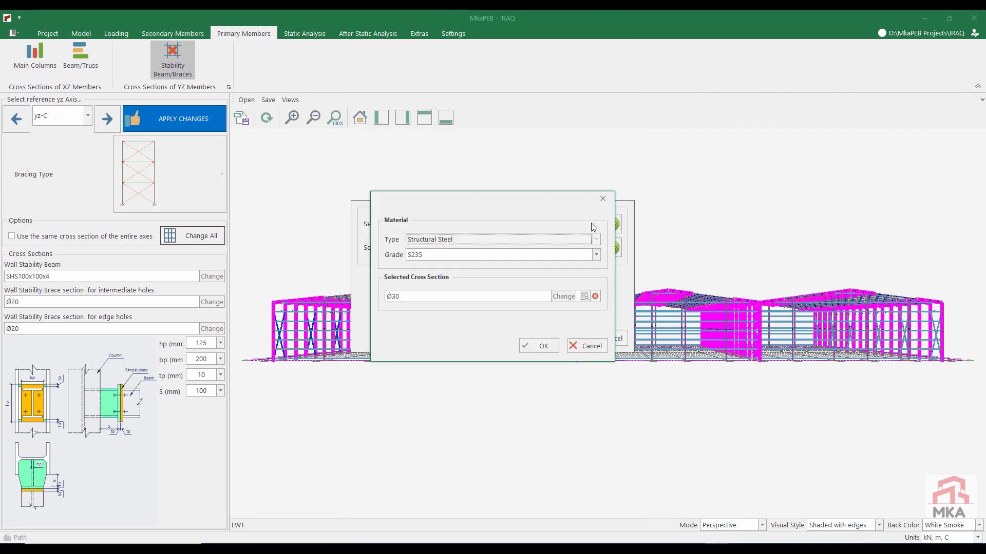
click(561, 296)
click(436, 163)
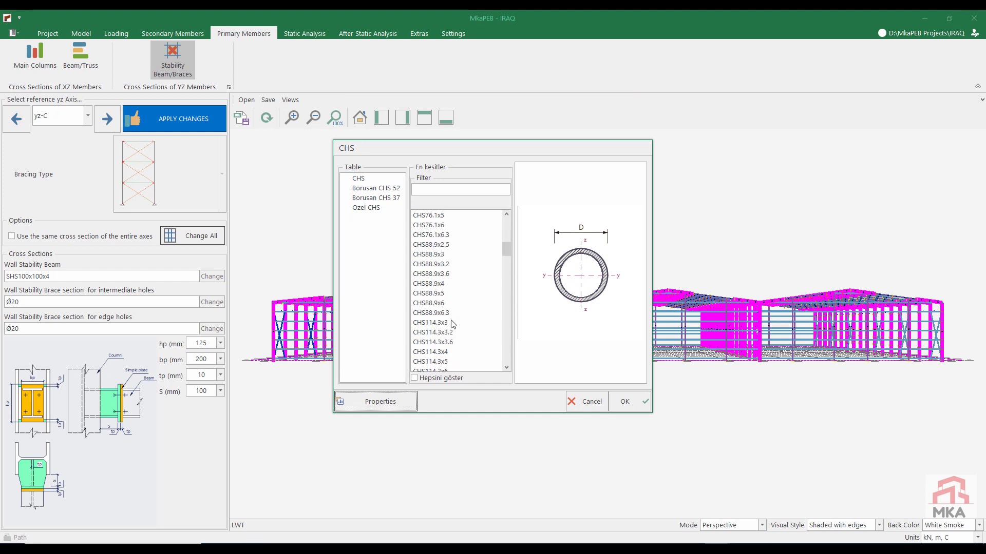
click(429, 303)
click(628, 401)
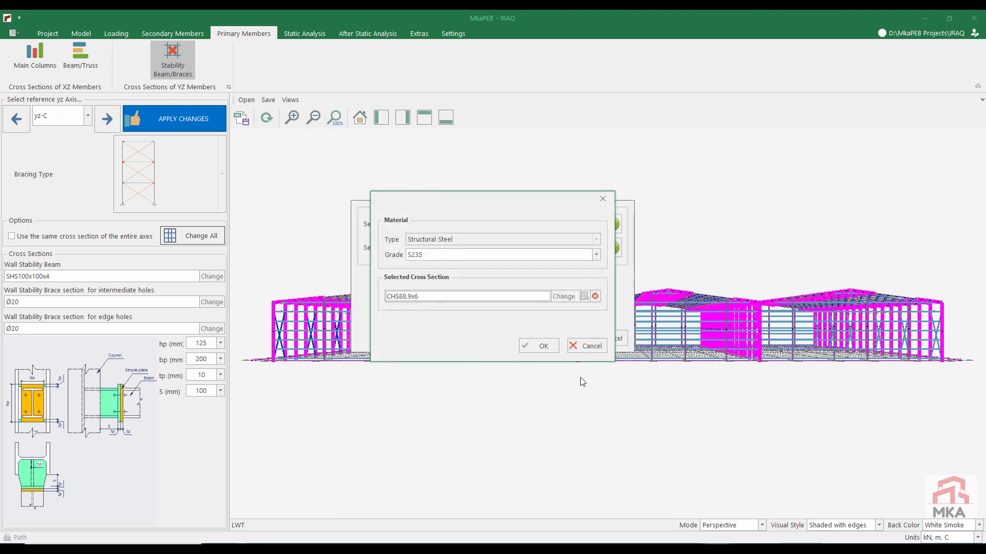
click(538, 346)
click(564, 339)
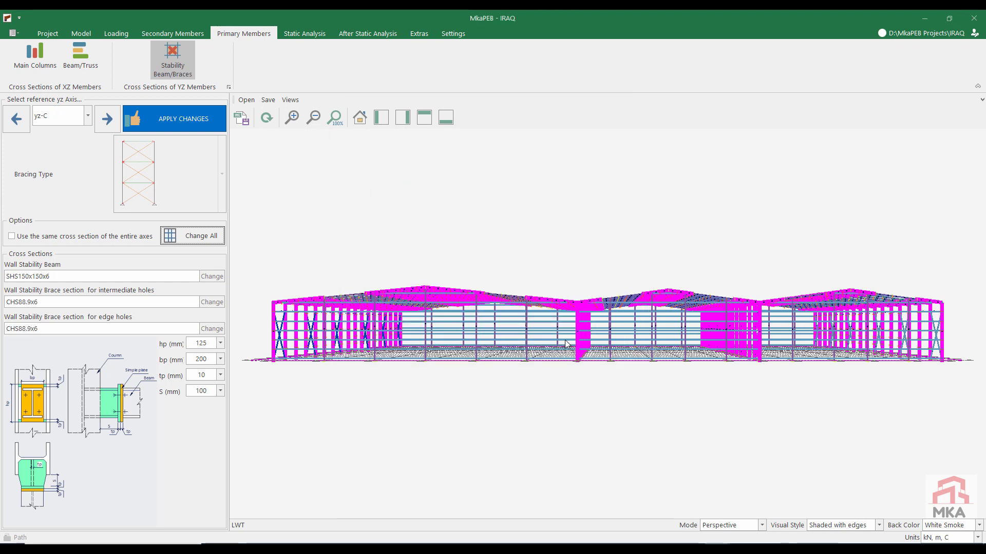
- Set all wall braces on axis yz-D to steel rod D30 and accept SHS120x120x6 for its stability beams
click(103, 113)
click(193, 235)
click(612, 225)
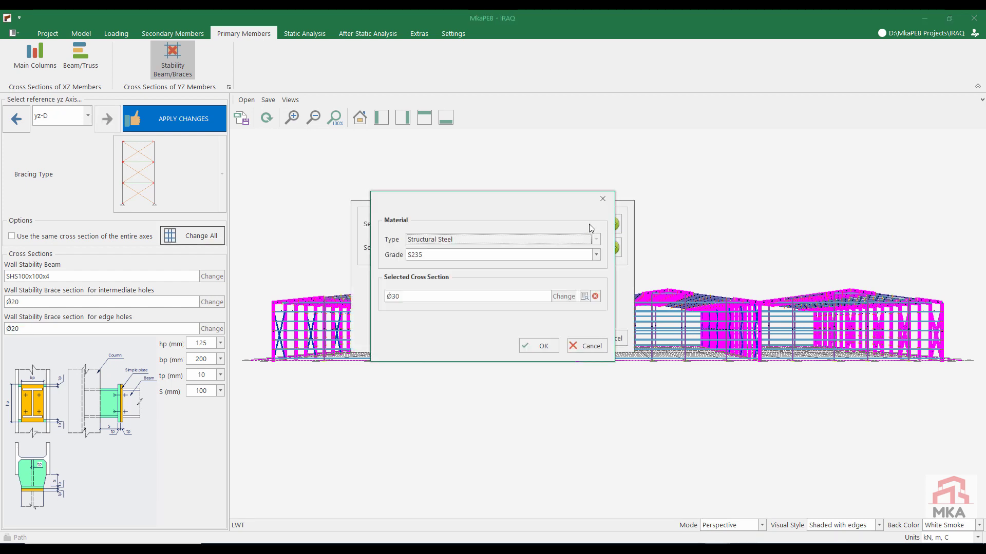
click(559, 298)
click(497, 106)
click(416, 289)
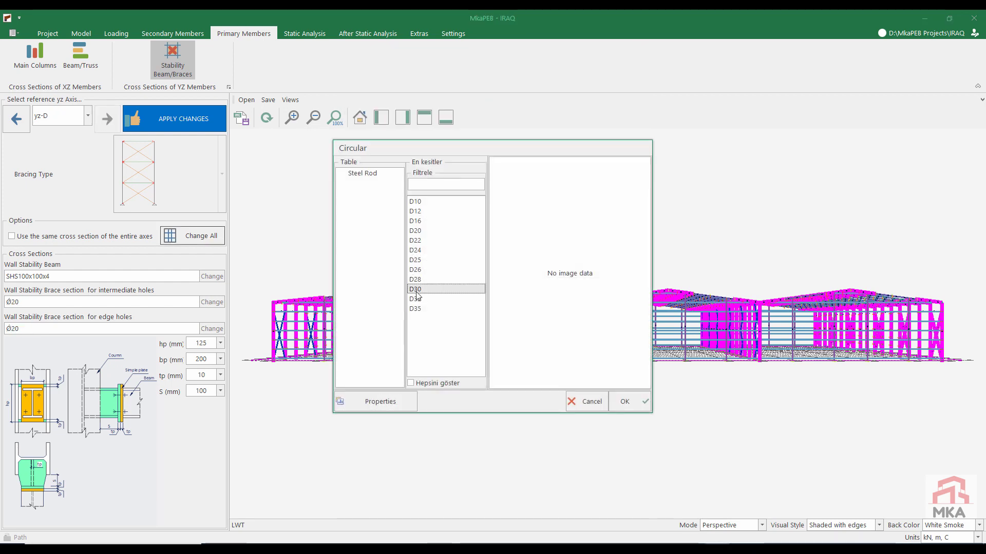
click(621, 399)
click(540, 345)
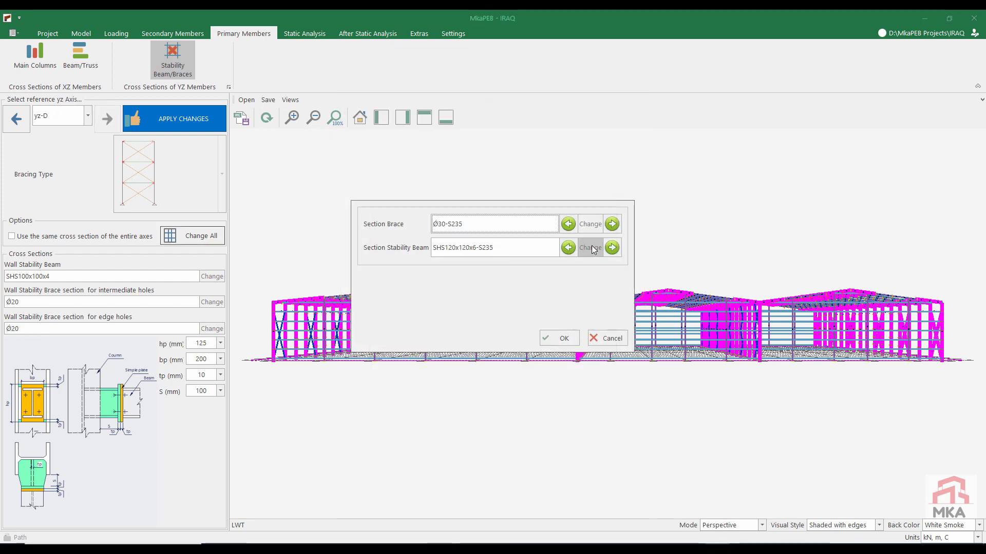
click(562, 339)
- Apply the brace and stability beam section changes and run the static analysis
click(107, 119)
click(177, 119)
click(32, 58)
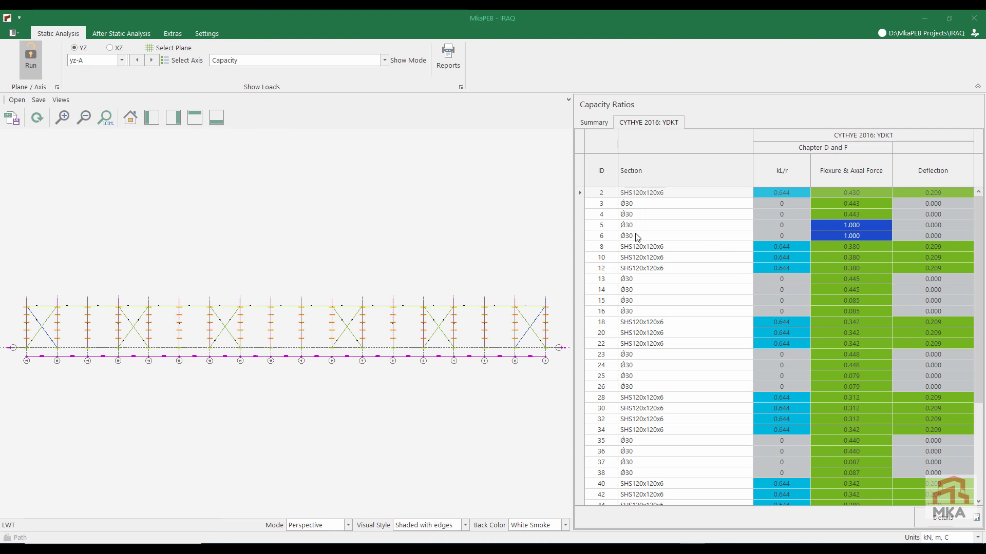
- Examine the brace and stability beam capacity ratios on axes yz-A, yz-B and yz-C with line weights displayed
click(651, 216)
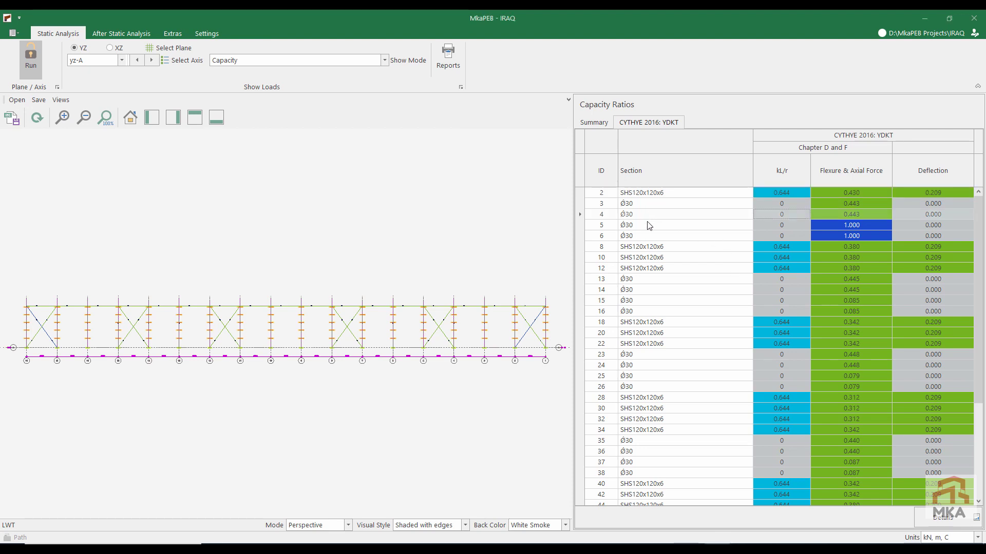
click(151, 60)
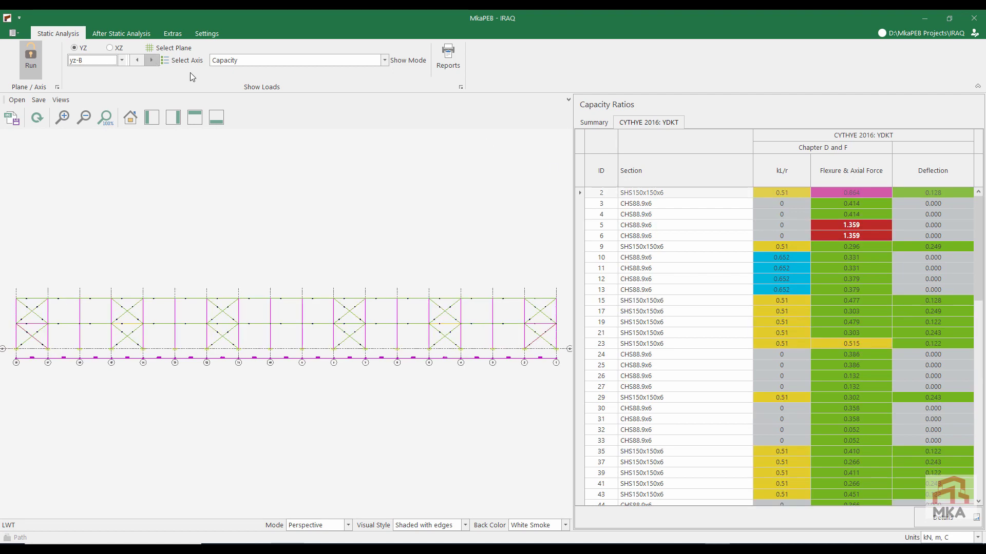
click(634, 225)
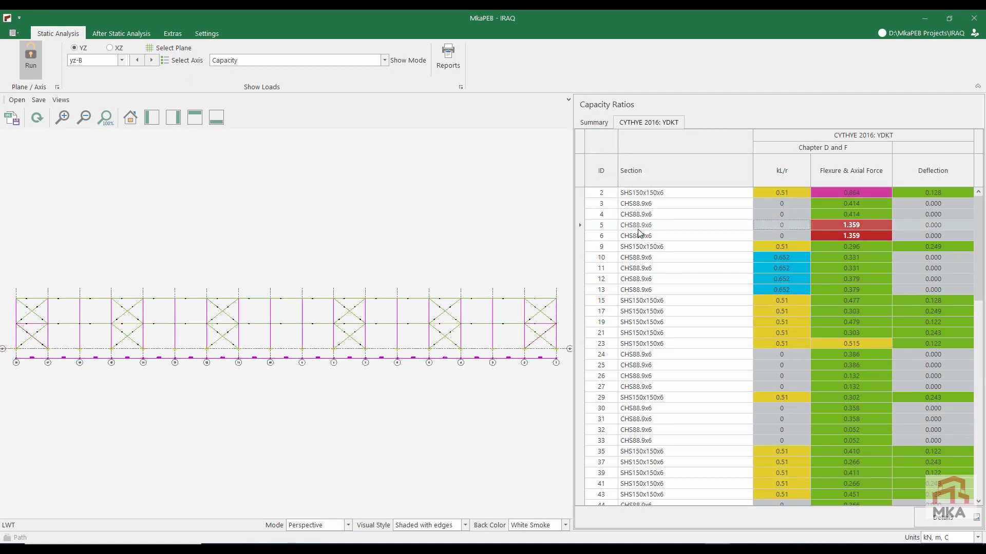
click(640, 234)
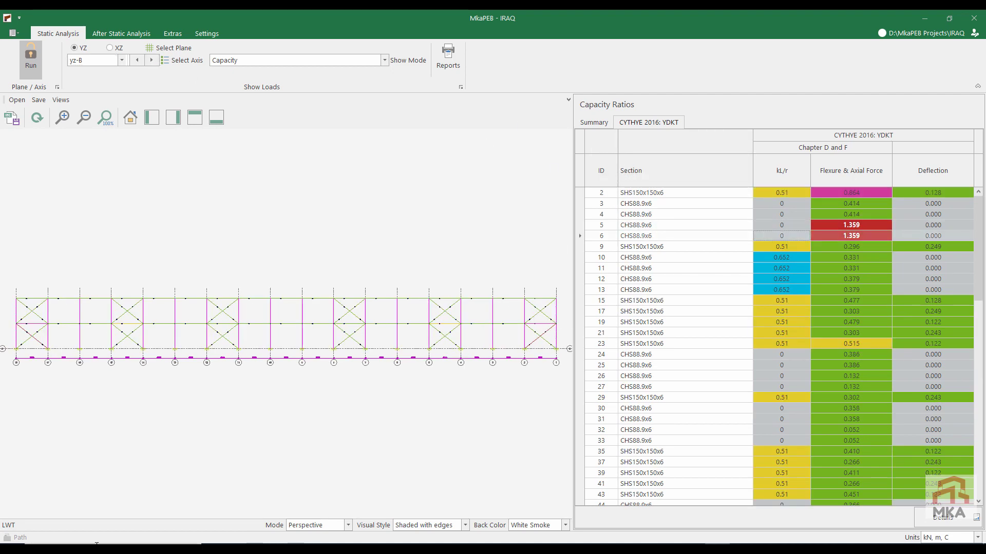
click(8, 526)
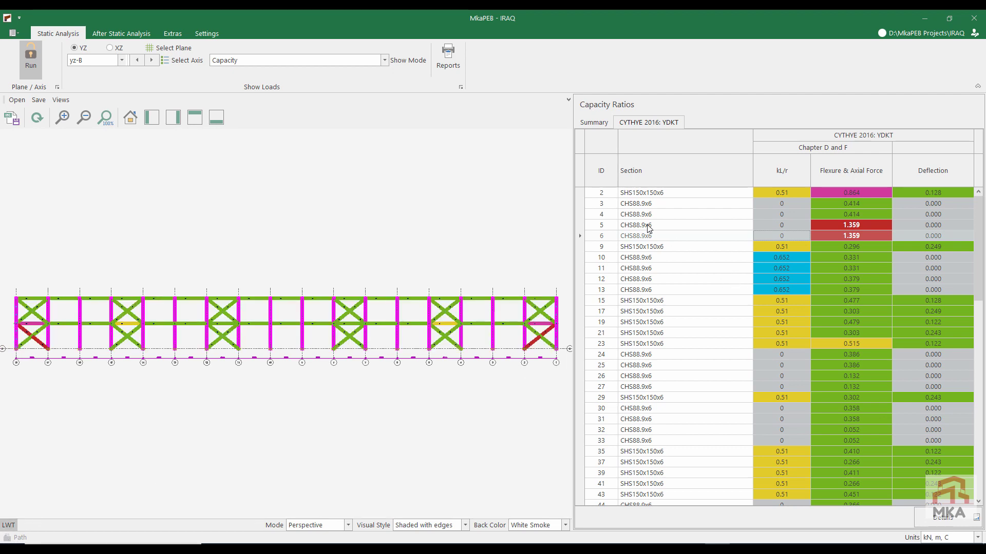
click(157, 59)
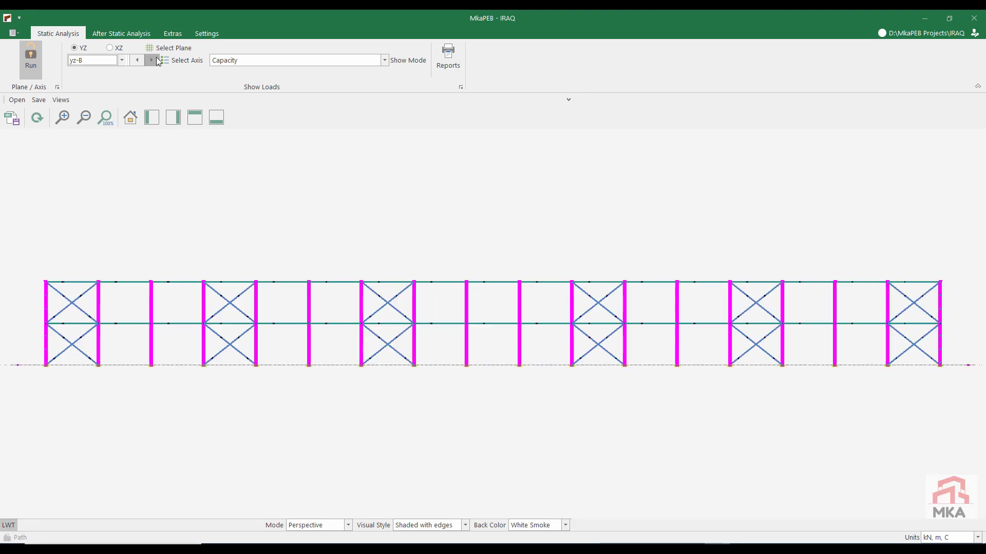
click(151, 60)
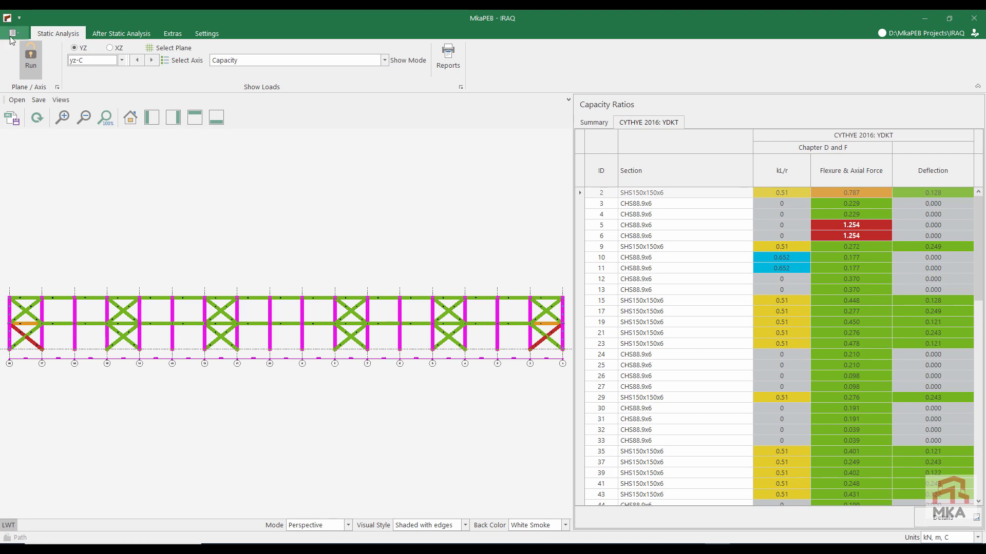
- Unlock the analysed model and set the edge-hole wall brace section on axis yz-B to CHS114.3x6
click(25, 59)
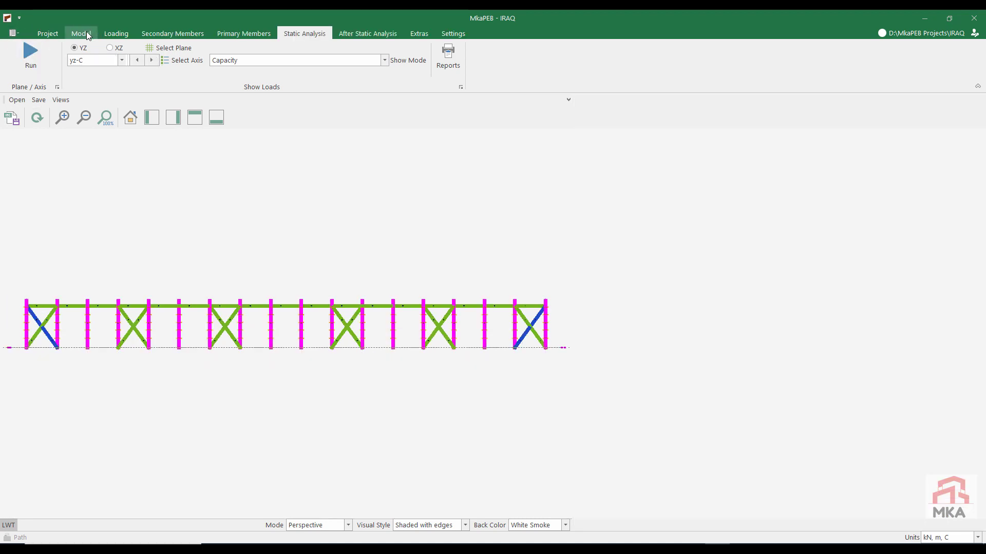
click(229, 35)
click(180, 67)
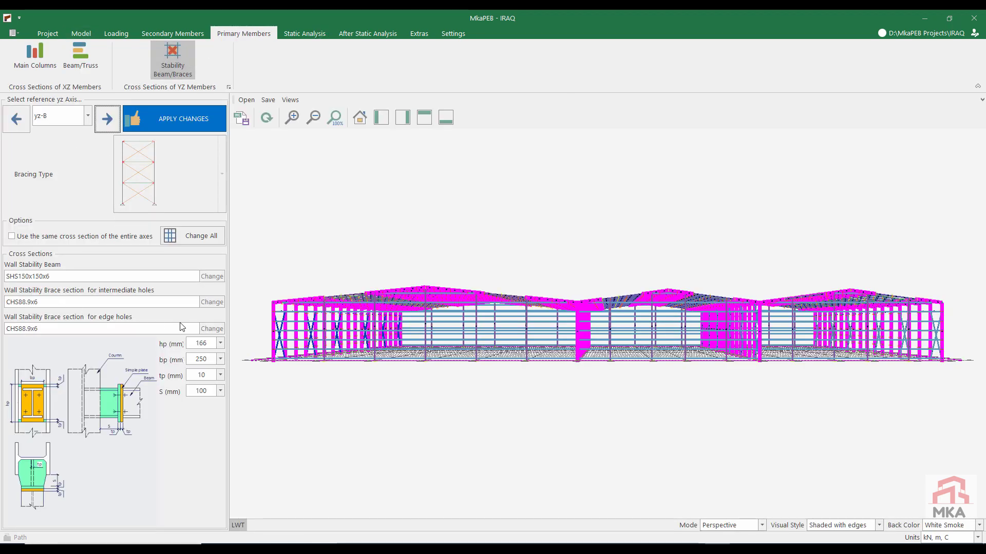
click(208, 328)
click(564, 297)
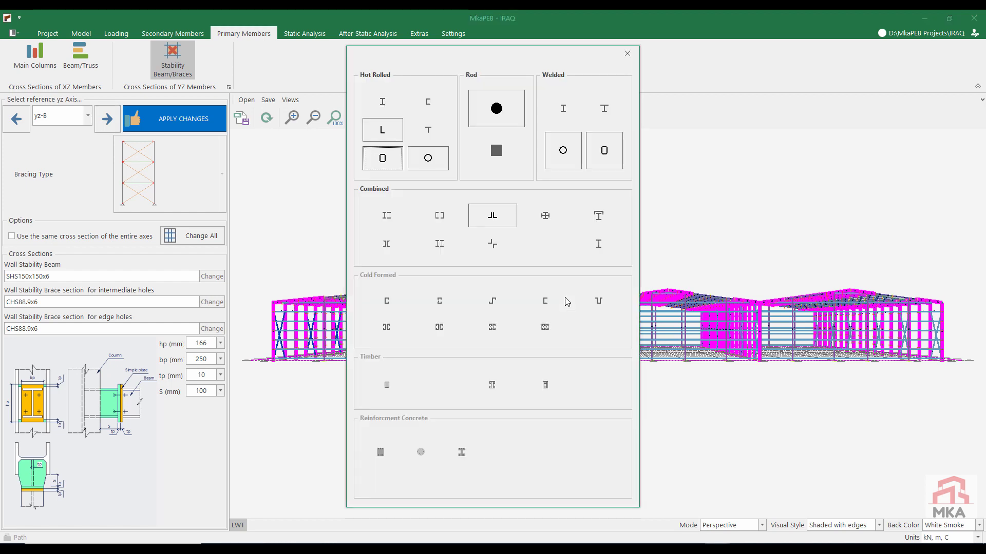
click(426, 159)
click(447, 345)
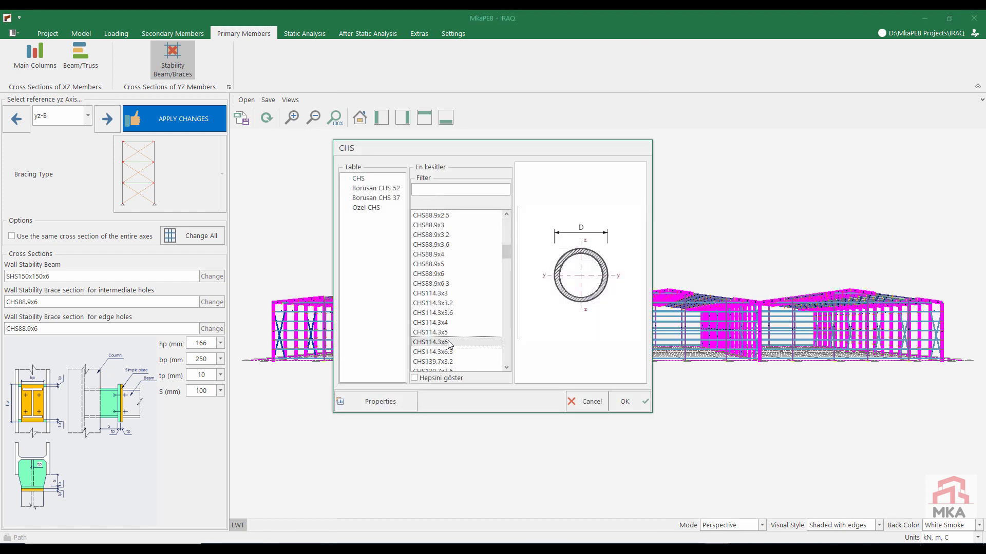
click(625, 402)
click(539, 345)
- Set the edge-hole wall brace section on axis yz-C to CHS114.3x6
click(107, 118)
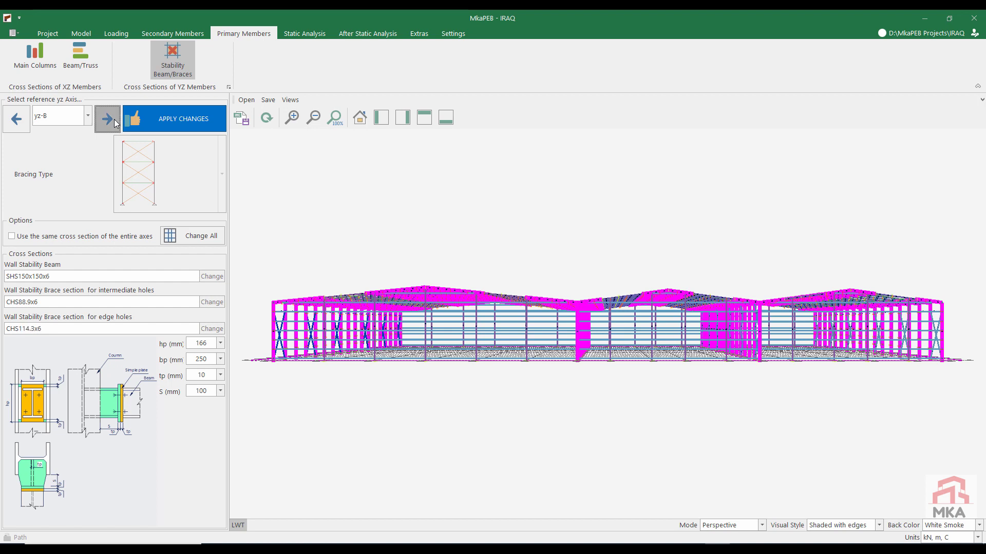
click(211, 330)
click(562, 296)
click(422, 158)
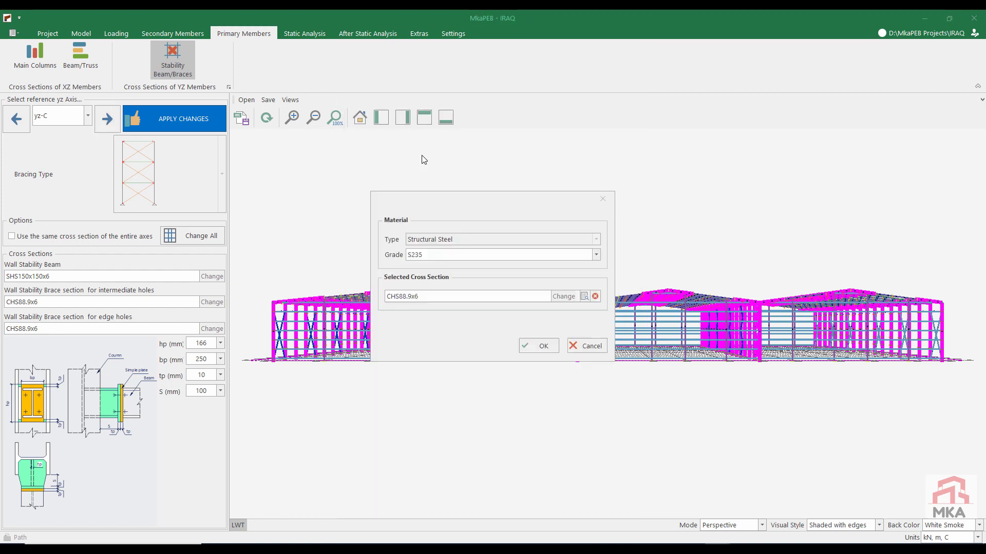
click(448, 343)
click(625, 402)
click(539, 346)
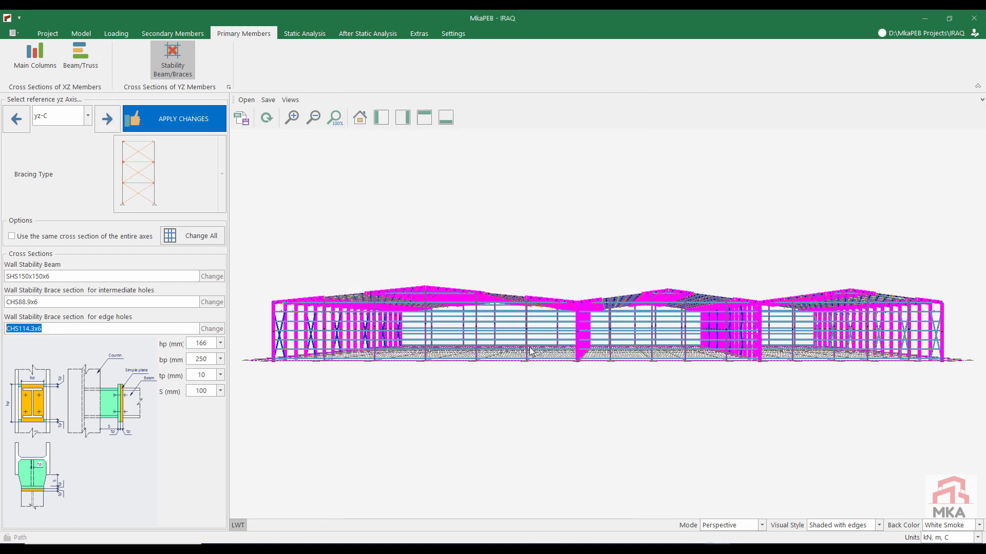
- Set the section of all wall braces on axis yz-A to steel rod D32 and confirm the change
click(15, 121)
click(15, 121)
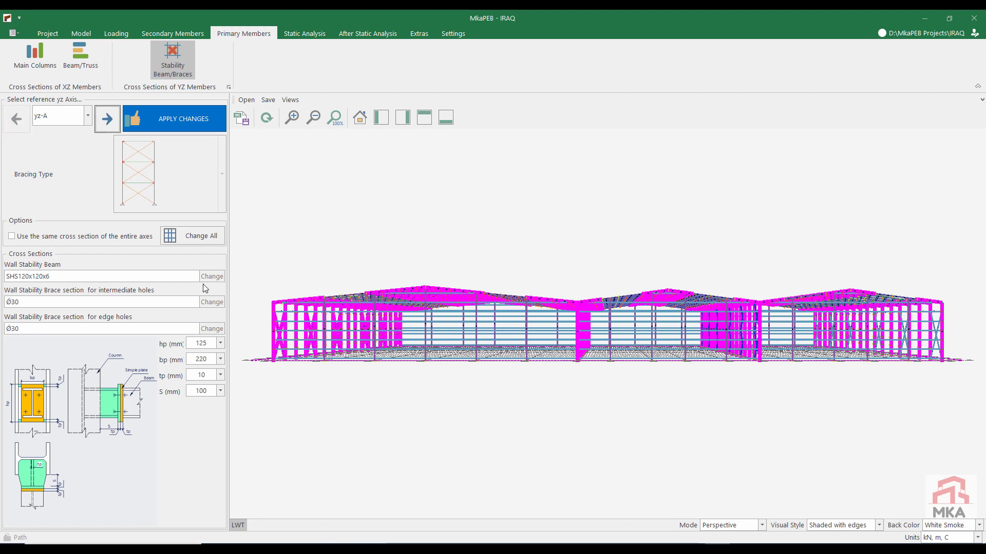
click(201, 239)
click(590, 224)
click(562, 296)
click(478, 125)
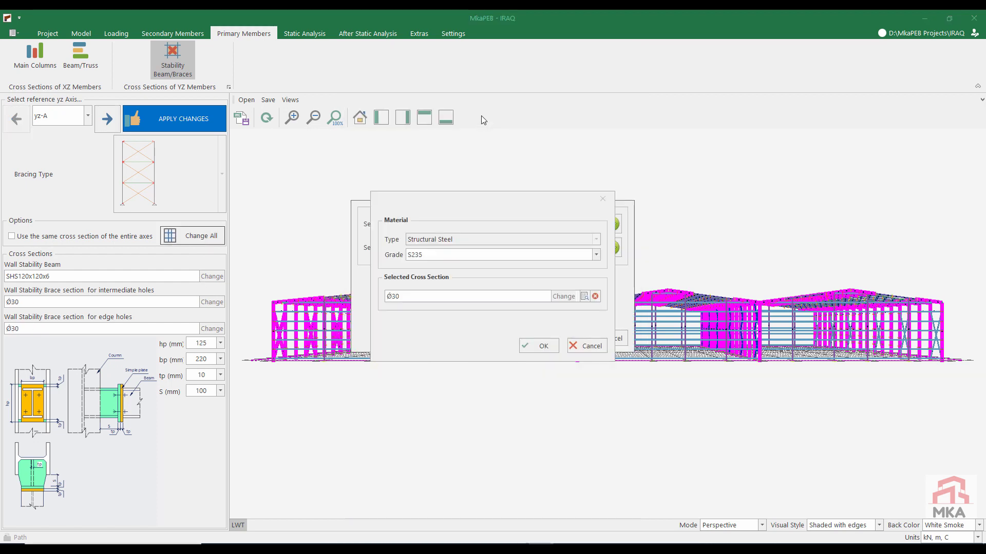
click(421, 300)
click(624, 401)
click(538, 345)
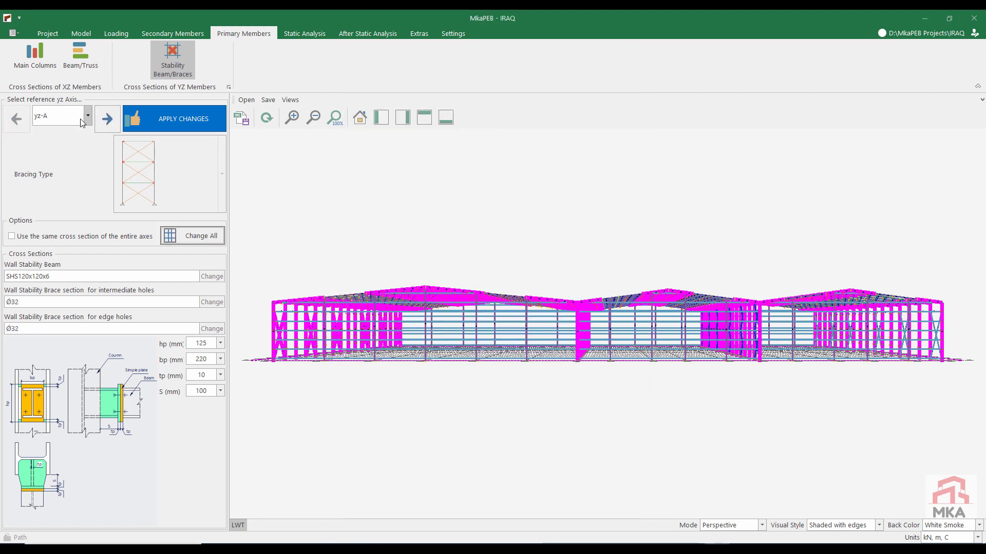
- Set the section of all wall braces on axis yz-D to steel rod D32 and rerun the static analysis
click(50, 160)
click(205, 238)
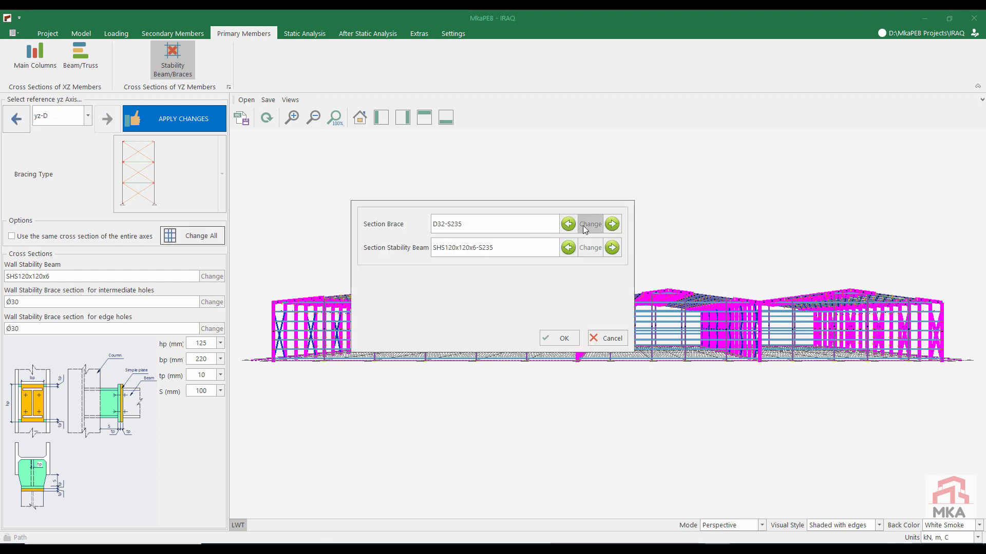
click(584, 226)
click(539, 343)
click(545, 340)
click(31, 56)
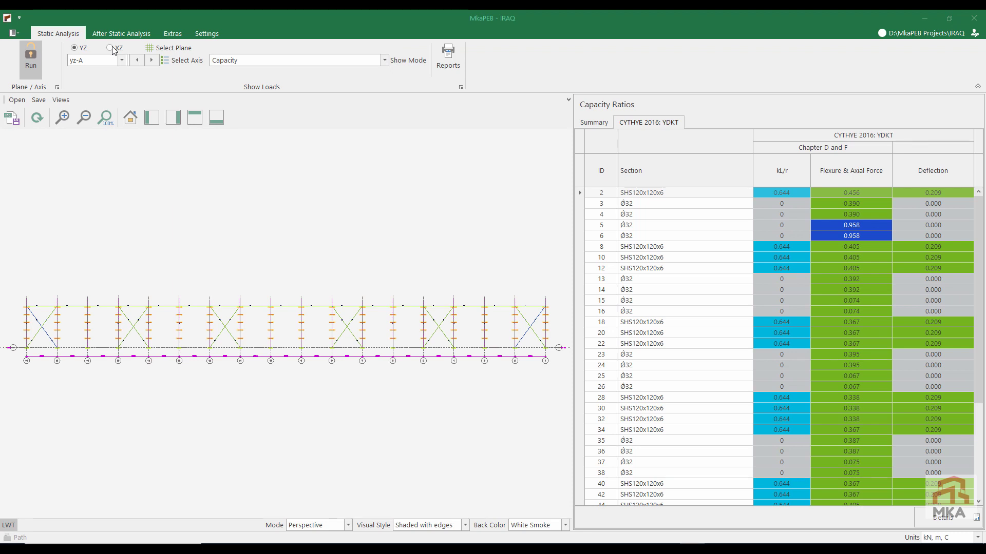
- Check the brace and stability beam capacity ratios on axes yz-A through yz-D
click(152, 60)
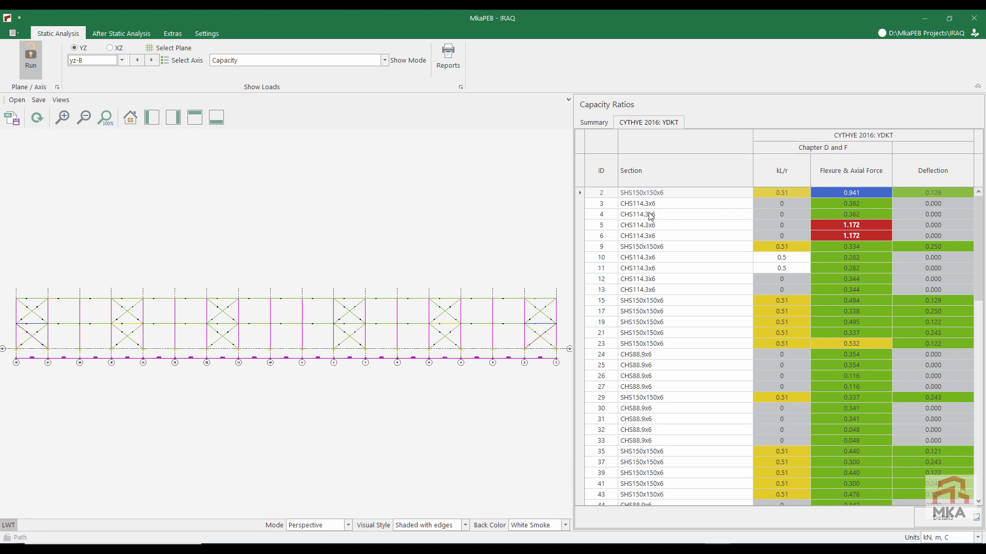
scroll(647, 236, down, 15)
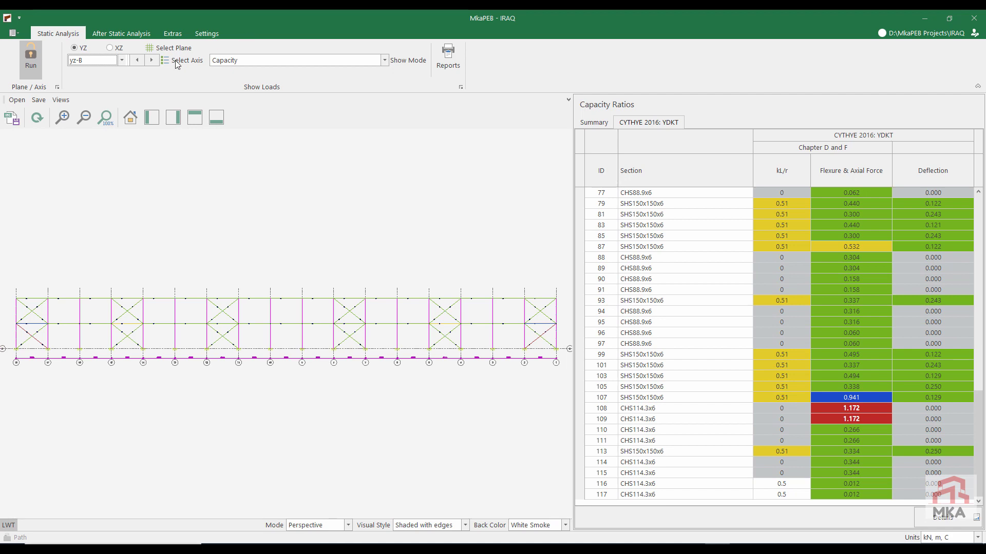
click(149, 61)
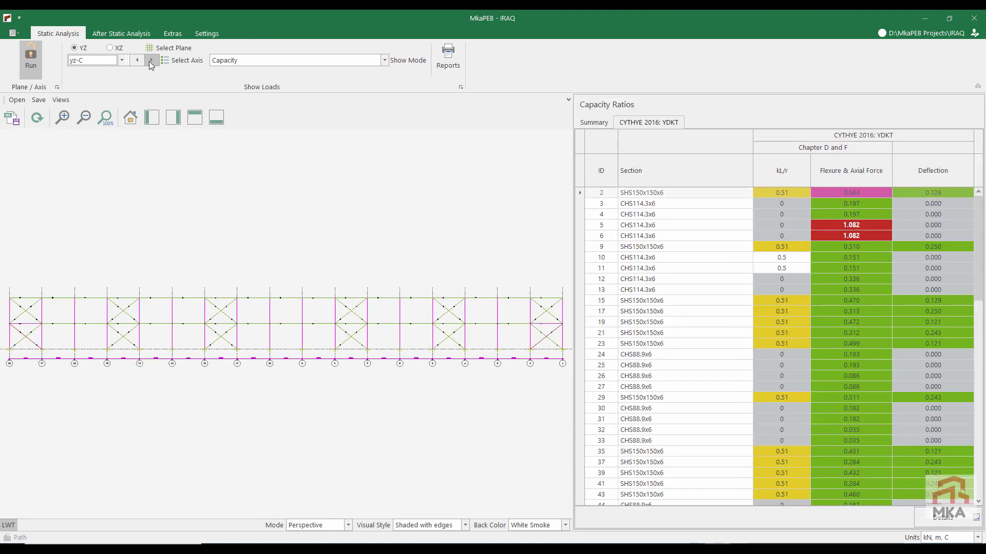
click(150, 60)
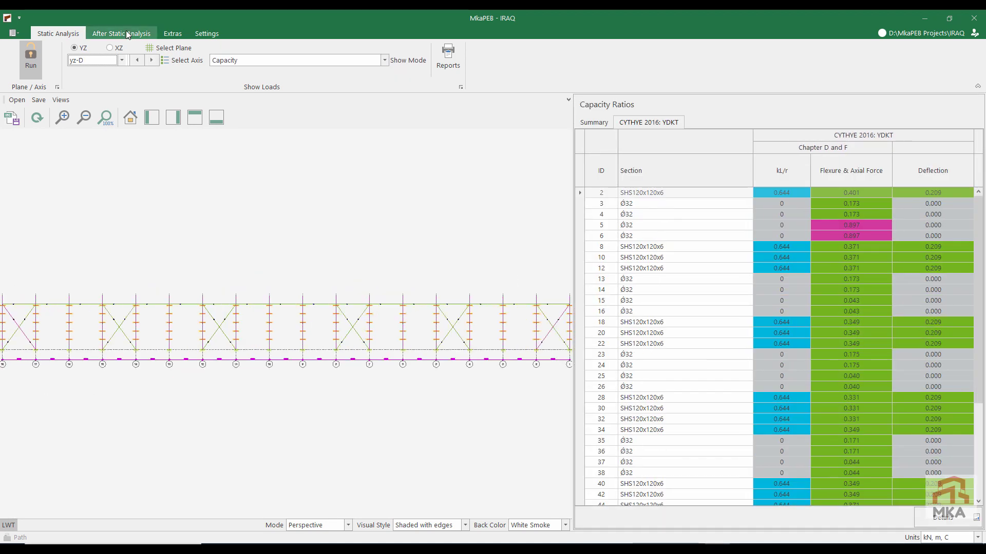
- Open the 3D drawing of the building and inspect the roof purlins, roof braces and column-to-rafter connection at the front corner
click(128, 34)
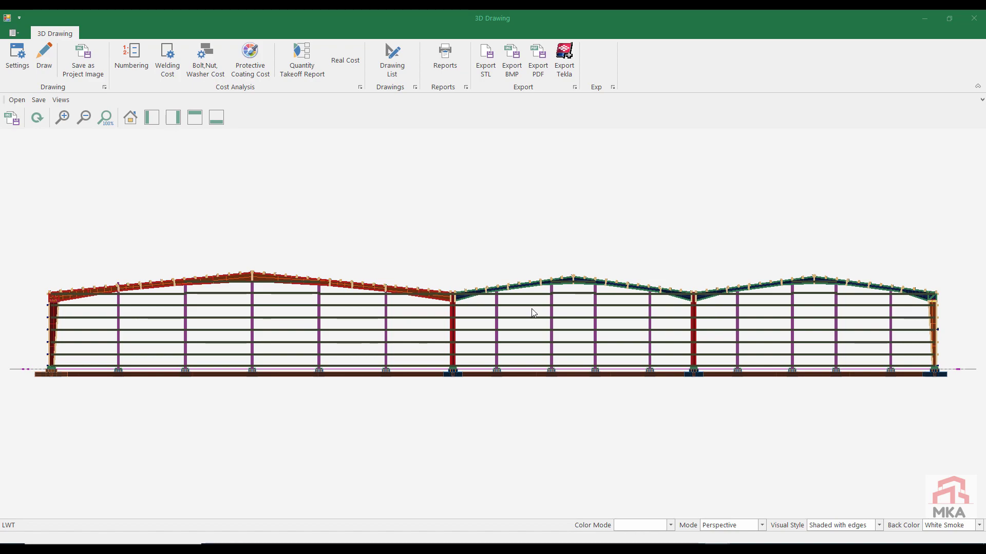
middle_drag(536, 311, 472, 329)
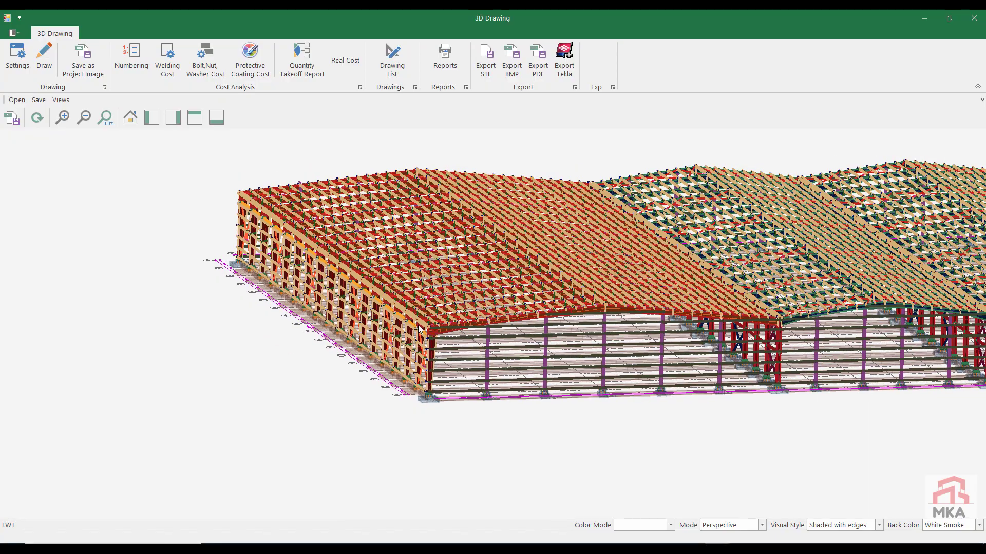
scroll(418, 326, up, 3)
scroll(418, 328, up, 5)
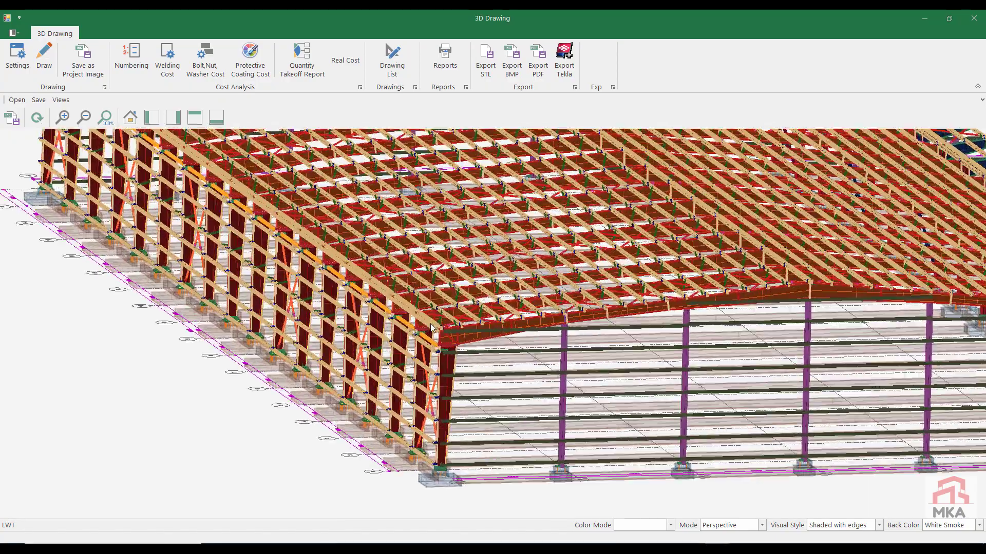
scroll(524, 300, up, 4)
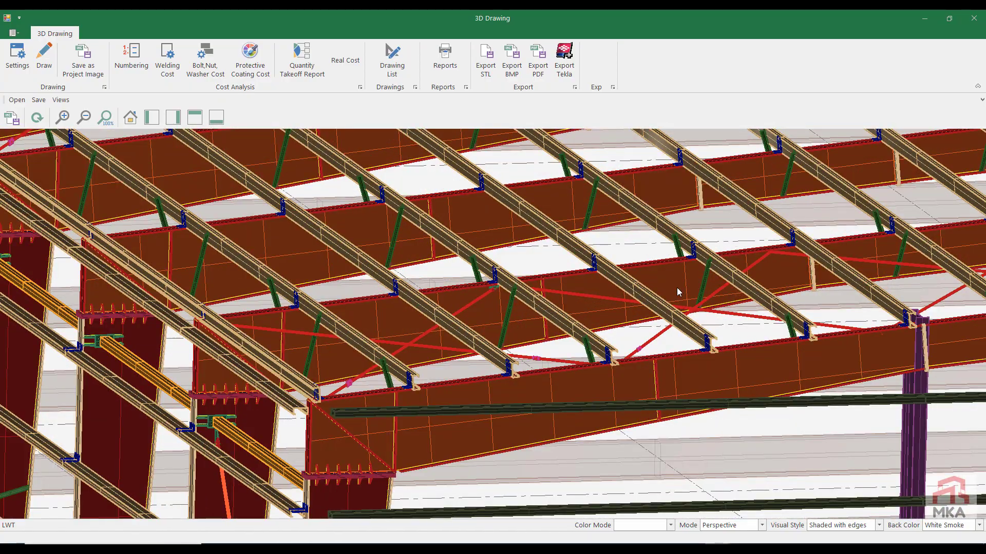
scroll(511, 301, up, 3)
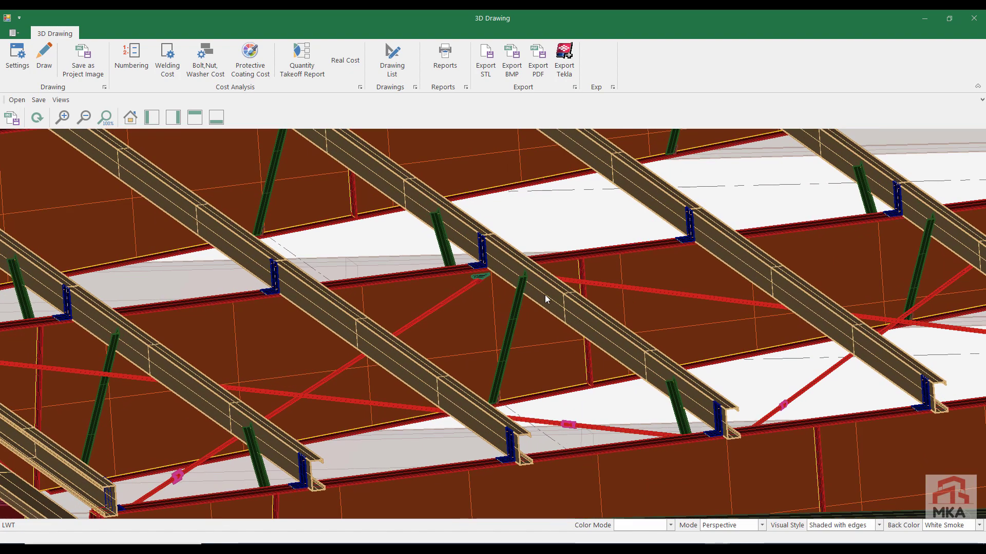
scroll(549, 297, down, 5)
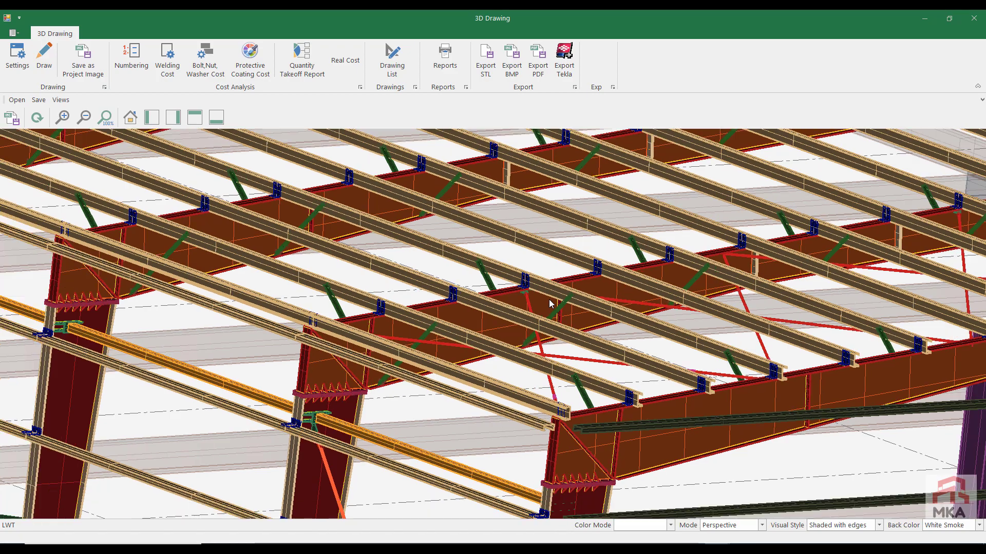
scroll(524, 399, up, 6)
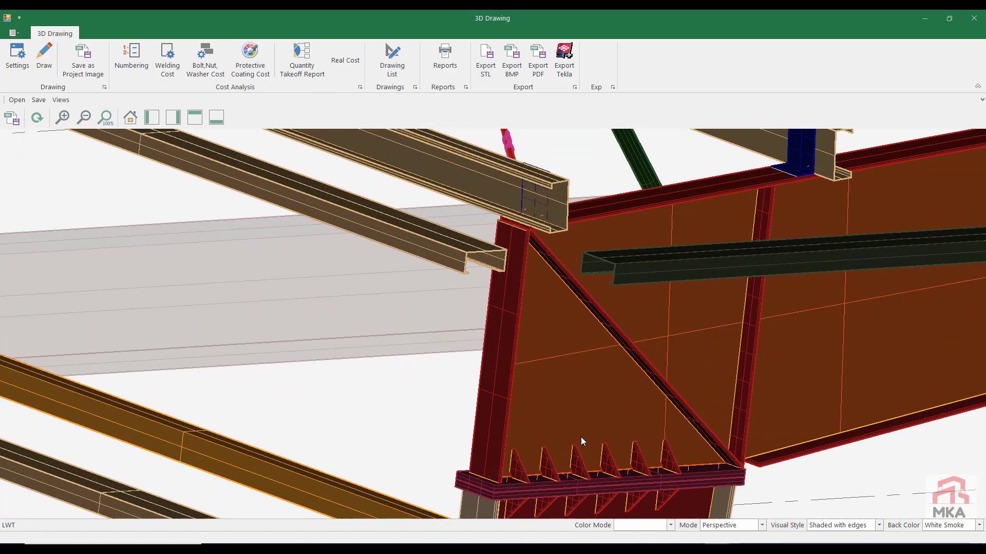
scroll(581, 437, down, 6)
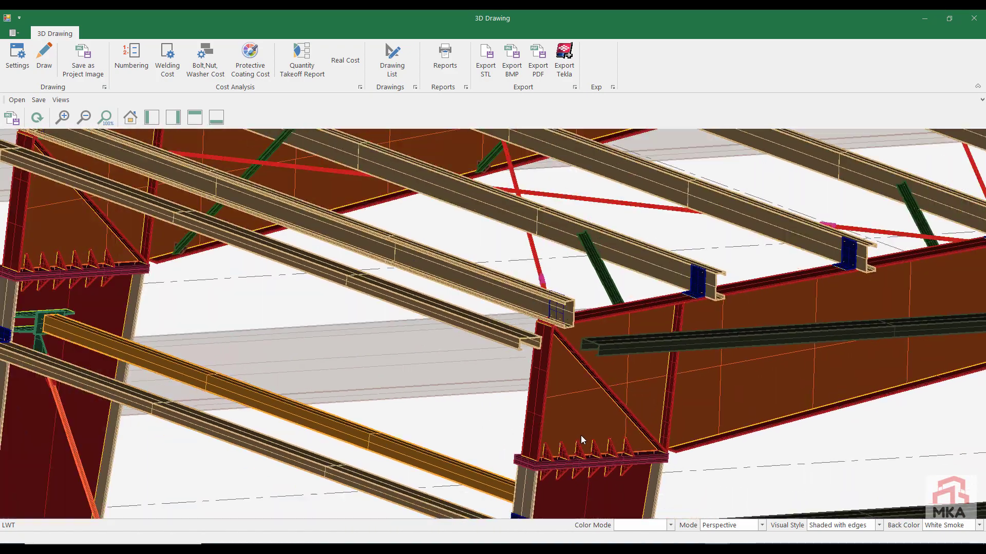
scroll(551, 441, down, 2)
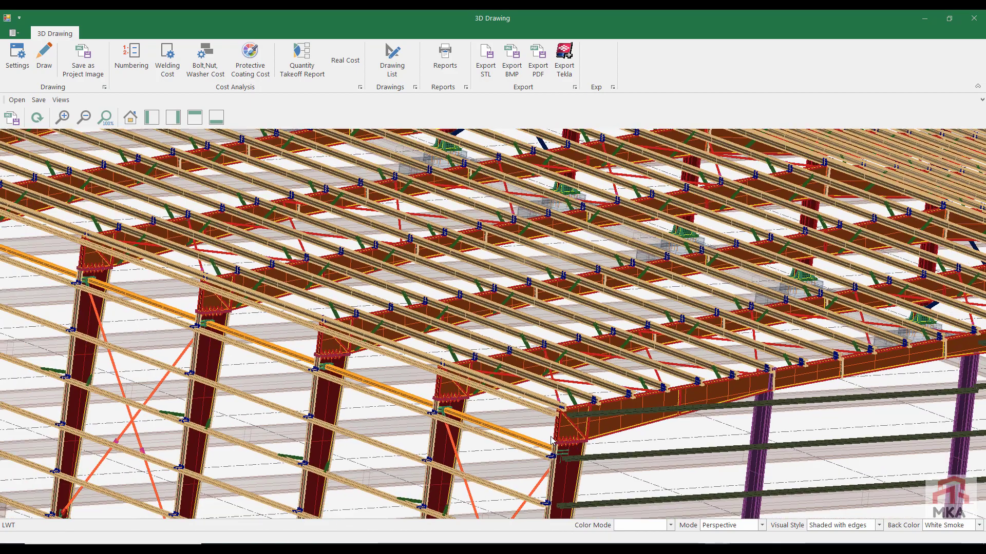
- Inspect the wall braces, girts and stability beams along the outer side wall of the 3D model
middle_drag(550, 444, 588, 375)
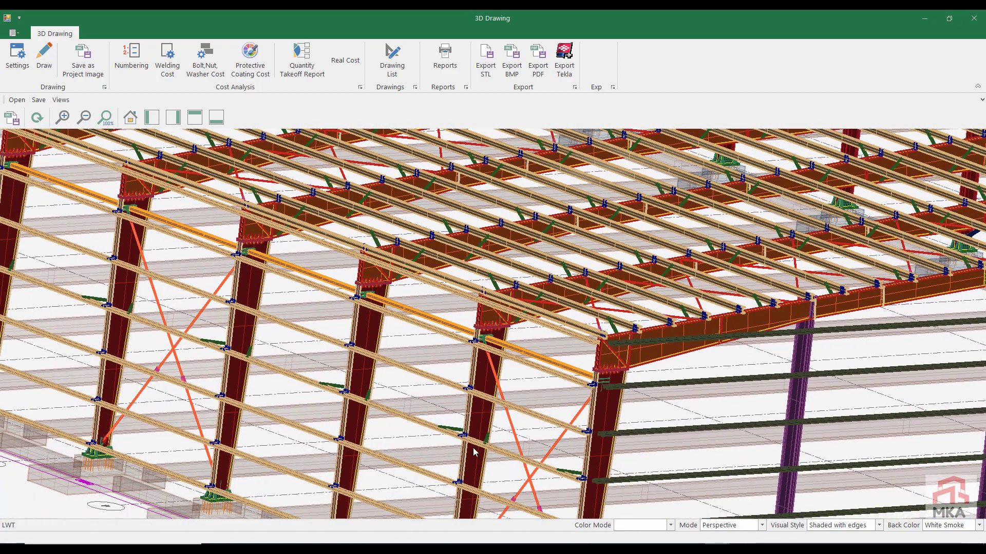
scroll(492, 434, up, 5)
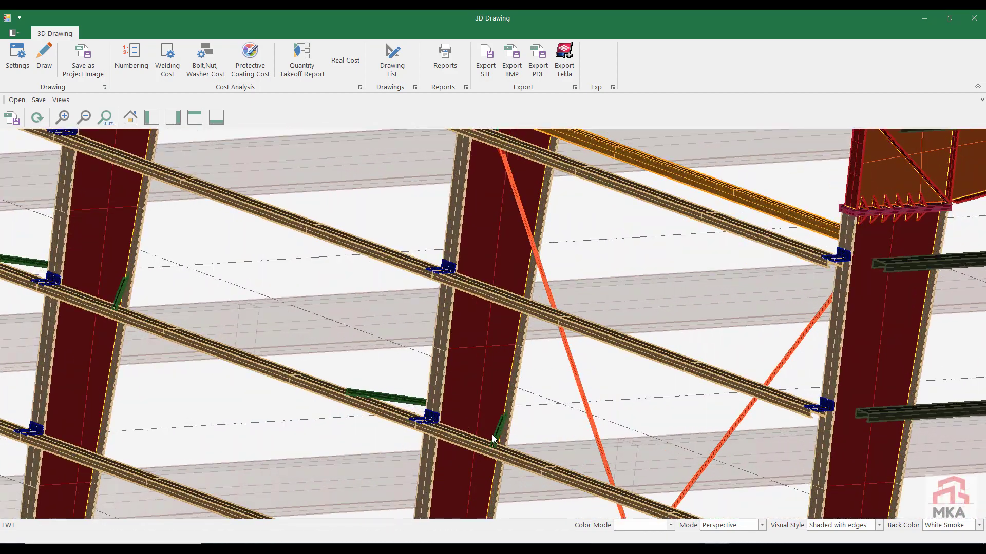
scroll(492, 434, down, 3)
scroll(493, 437, down, 2)
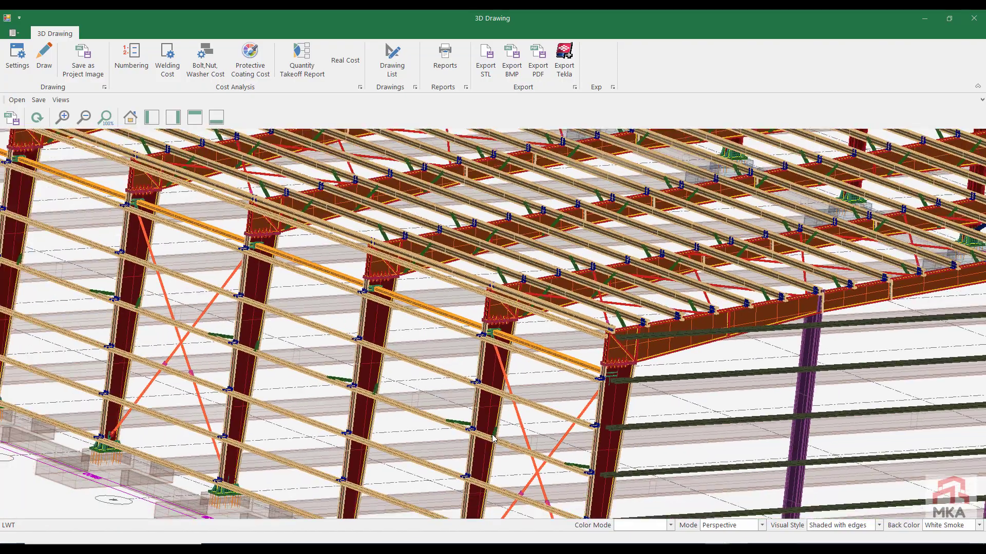
scroll(493, 437, down, 3)
scroll(493, 437, down, 2)
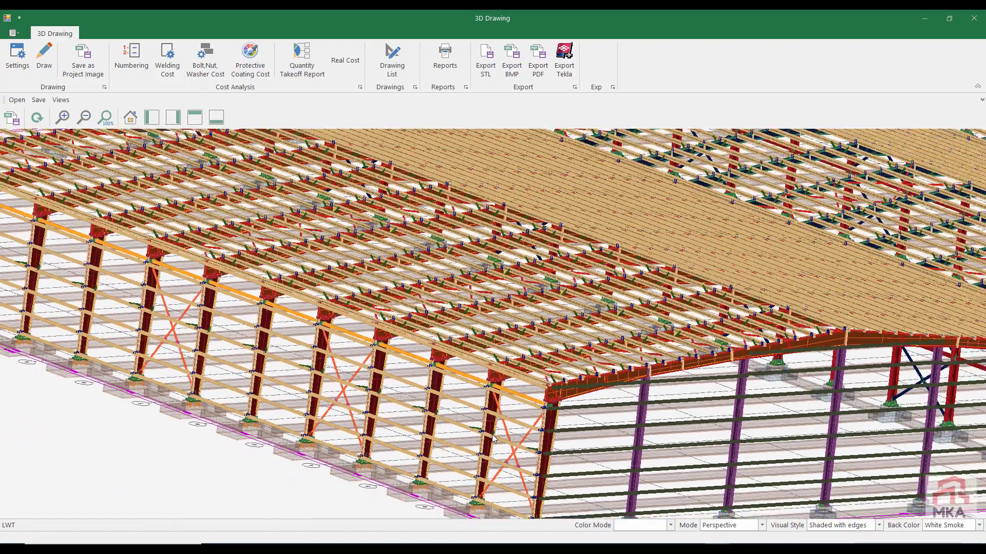
scroll(799, 351, down, 1)
- Inspect the other bays of the 3D model, including the gable columns, far side wall and a purlin-to-rafter bracket
middle_drag(802, 351, 311, 373)
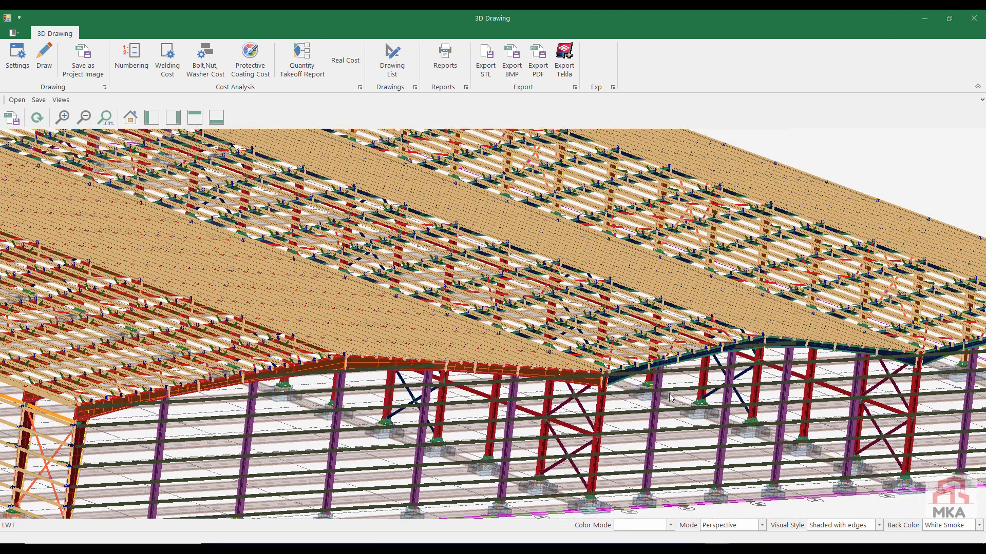
middle_drag(670, 397, 382, 396)
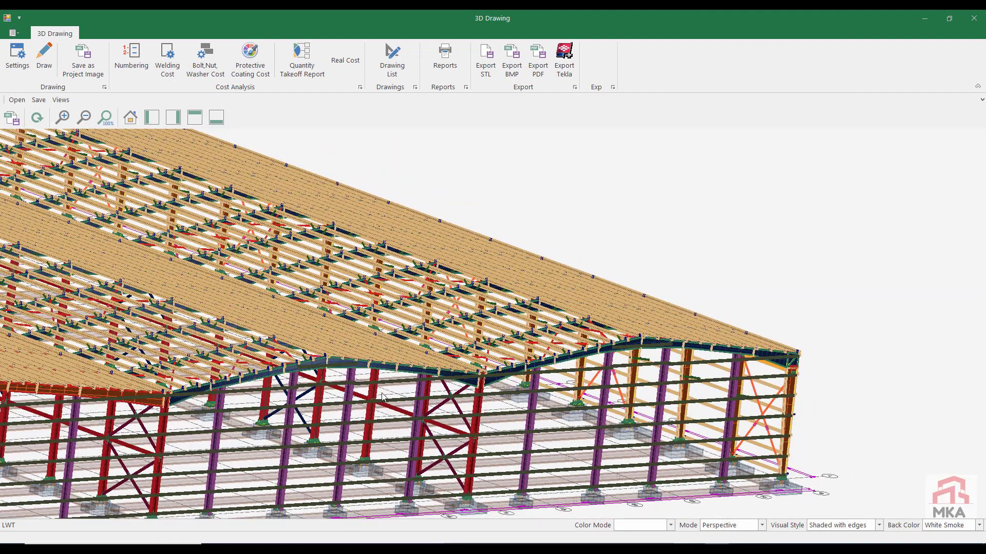
scroll(698, 374, up, 5)
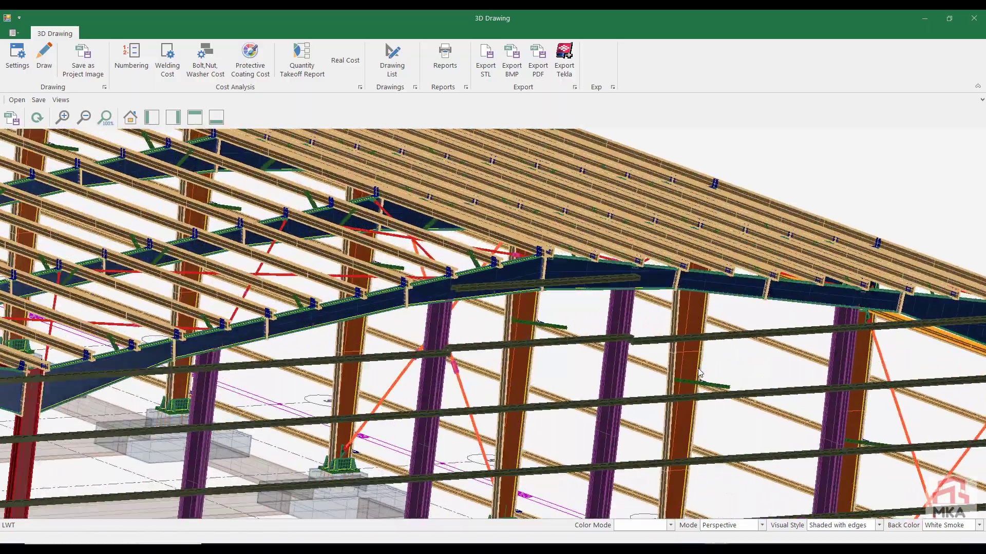
scroll(699, 373, up, 5)
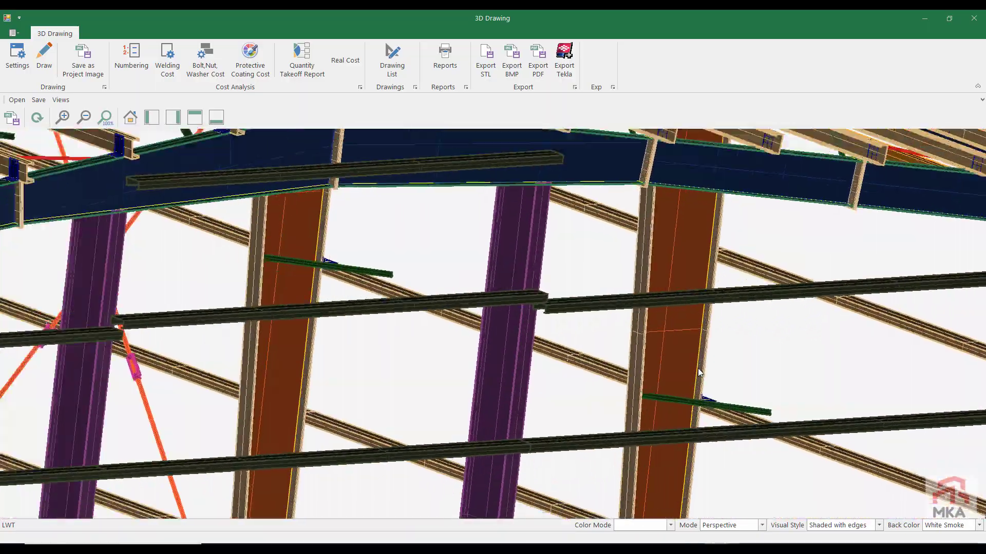
scroll(698, 374, down, 8)
middle_drag(411, 354, 704, 360)
middle_drag(295, 333, 700, 351)
shift+middle_drag(318, 362, 276, 359)
scroll(624, 436, up, 5)
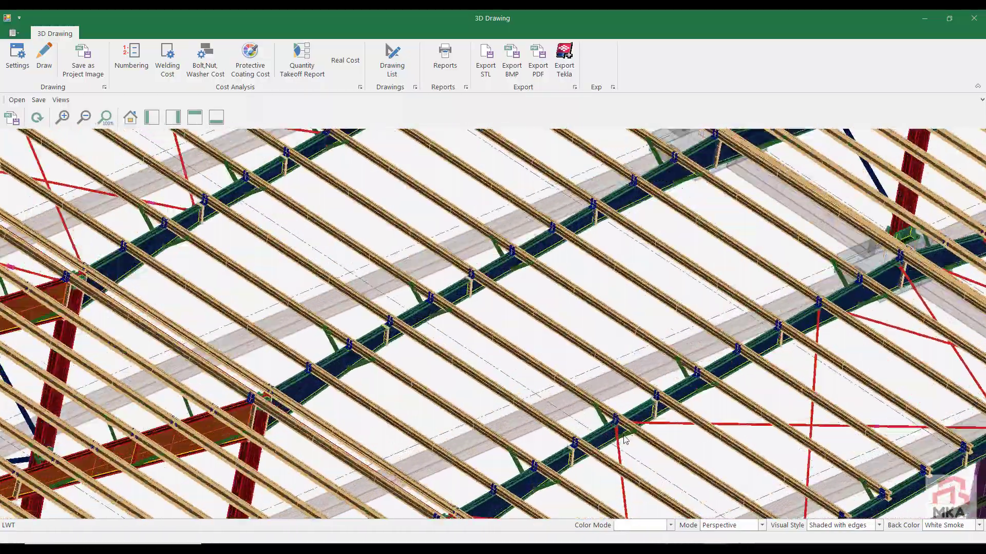
scroll(625, 438, up, 10)
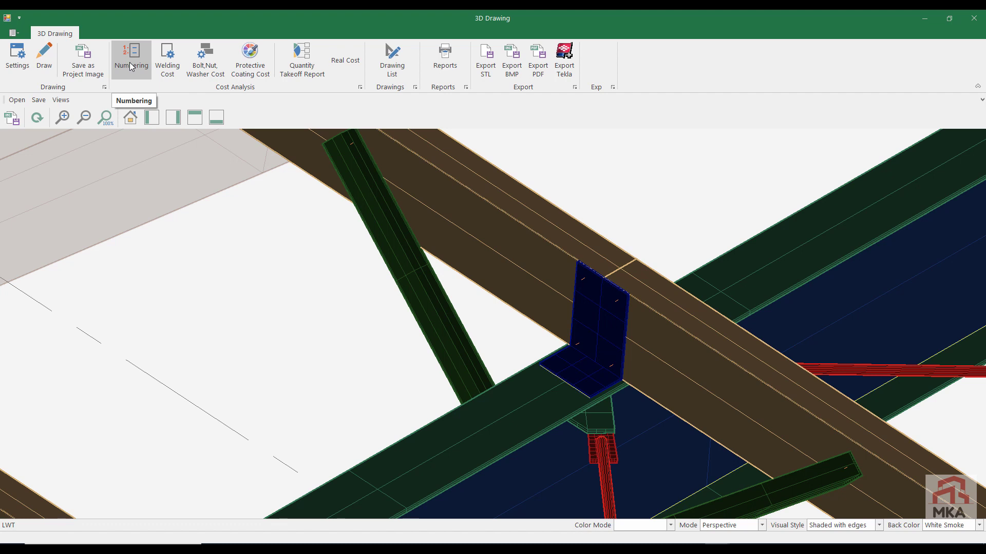
- Open the real cost estimation and display the steel material quantities and costs
click(353, 60)
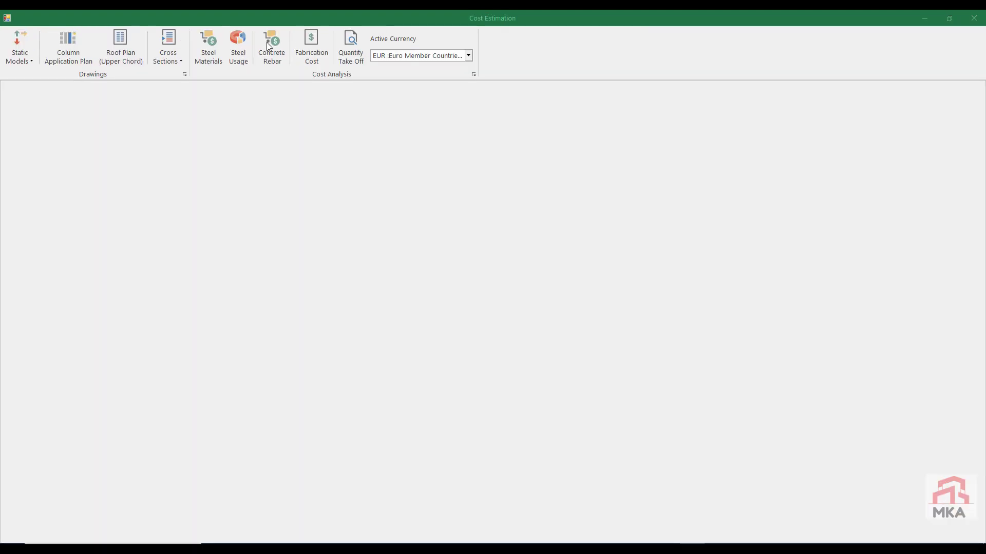
click(208, 54)
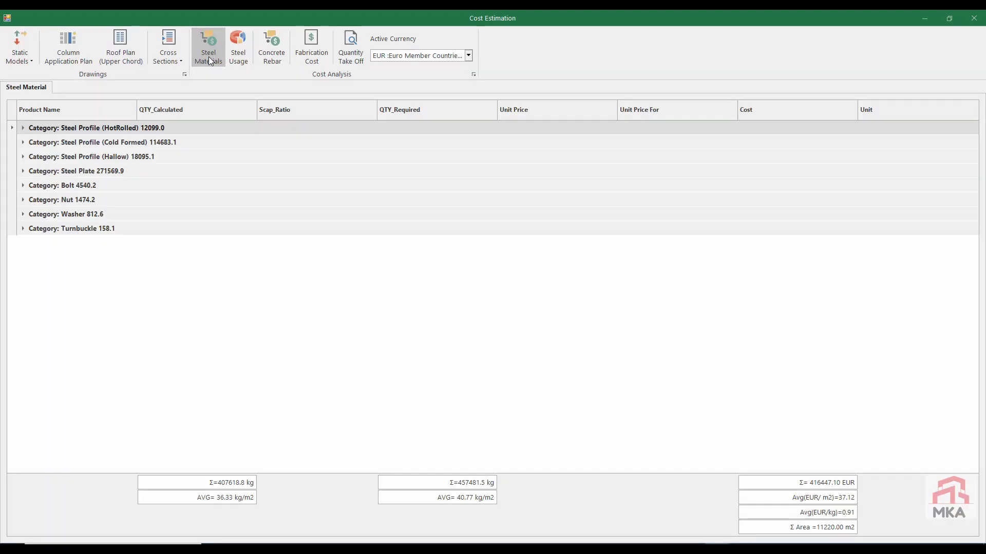